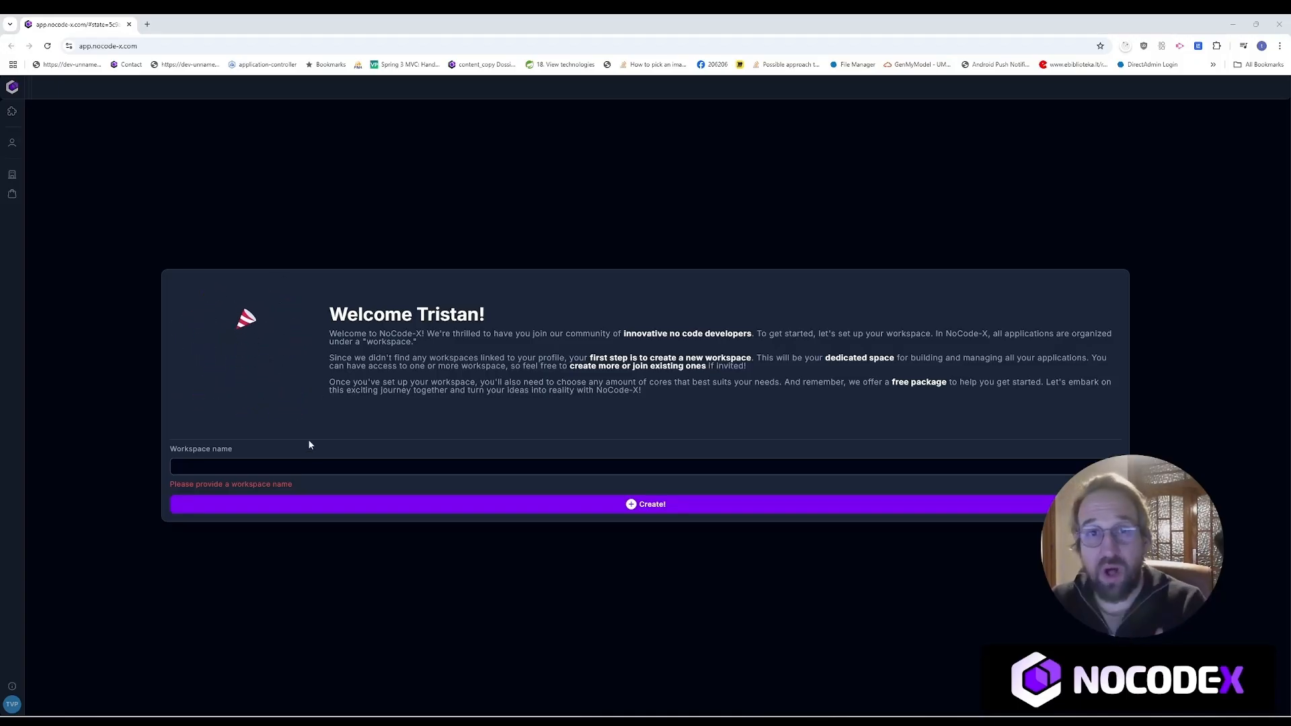
Step: Create a new workspace named 'My Workspace'
click(299, 464)
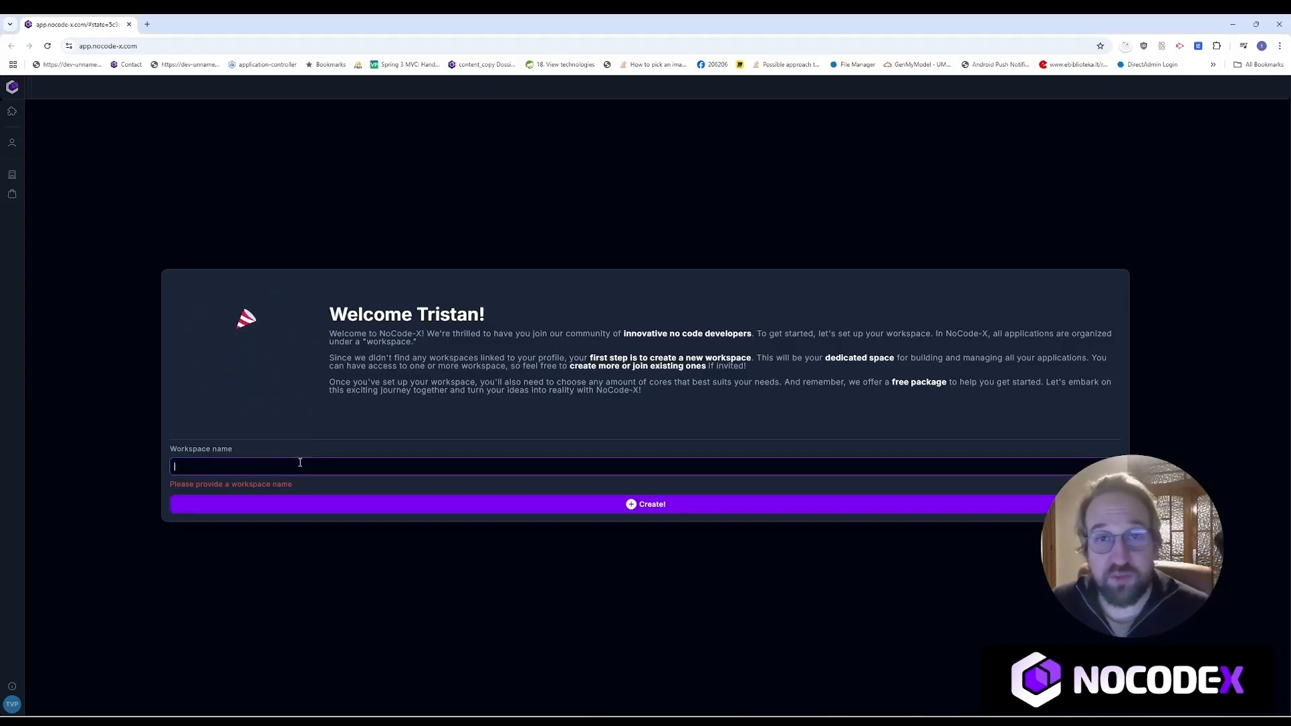
text(My )
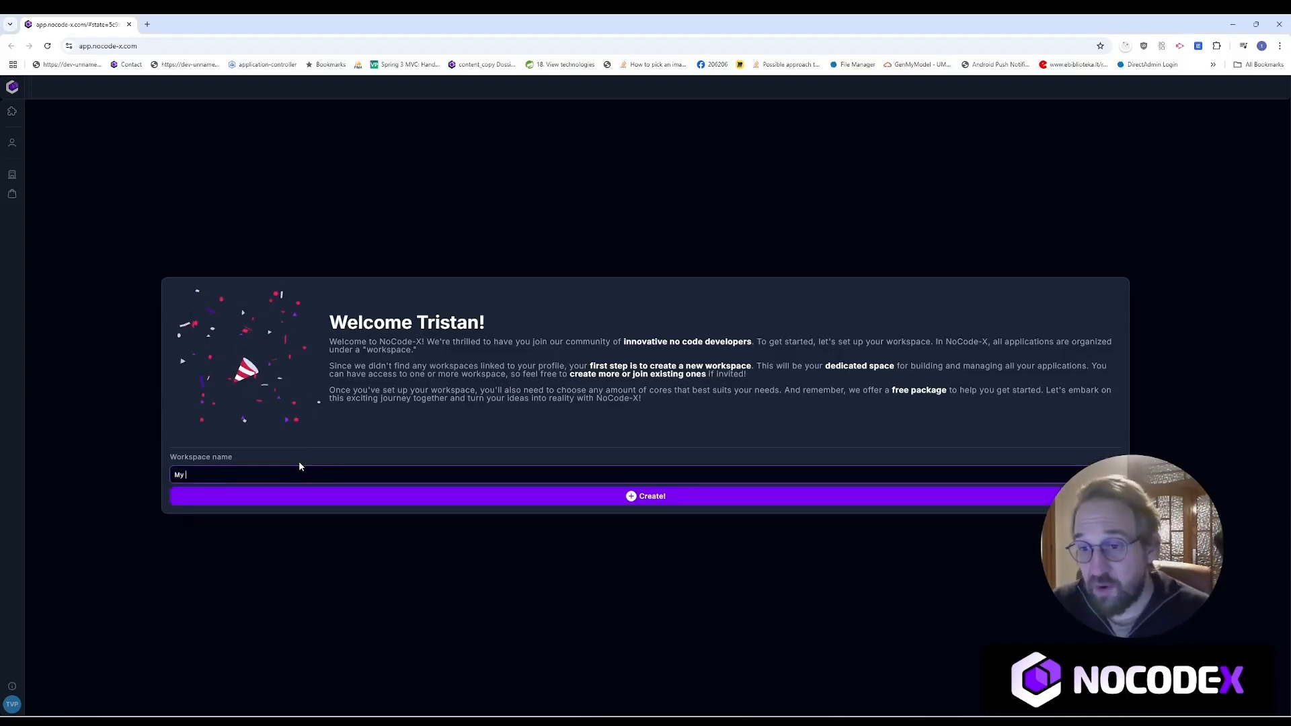
text(Workspace)
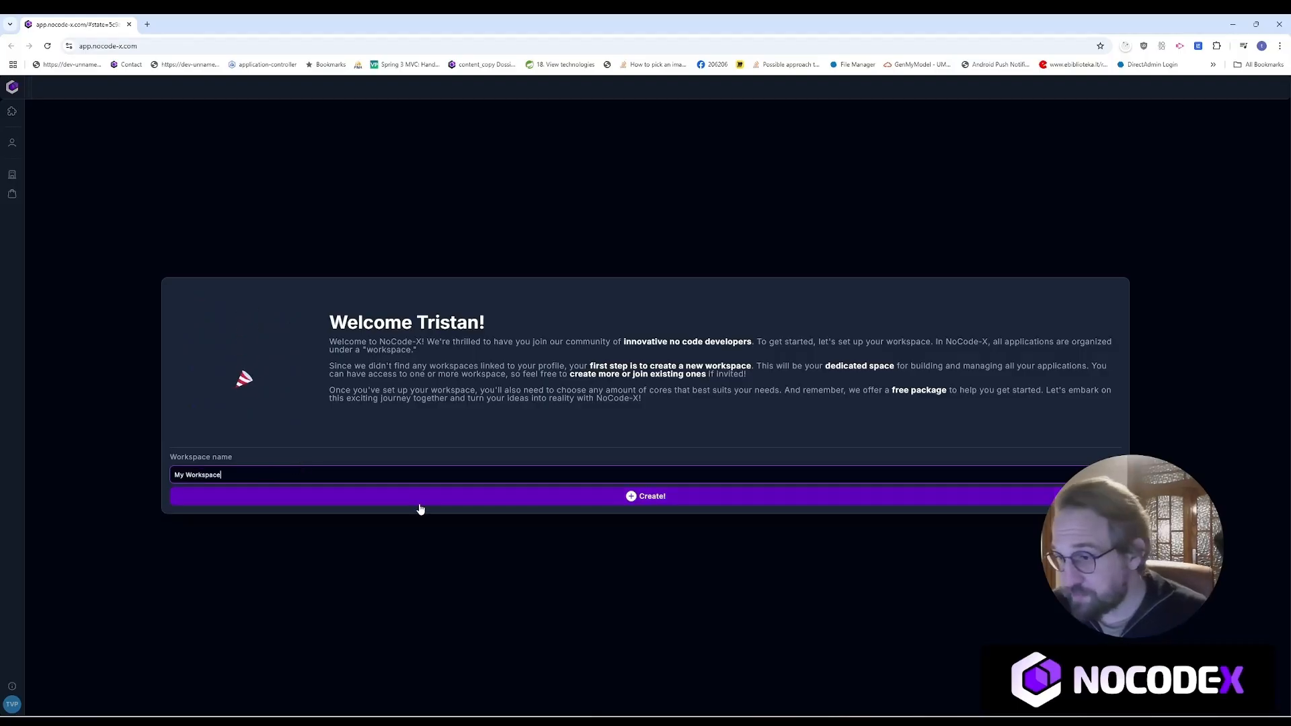
click(610, 496)
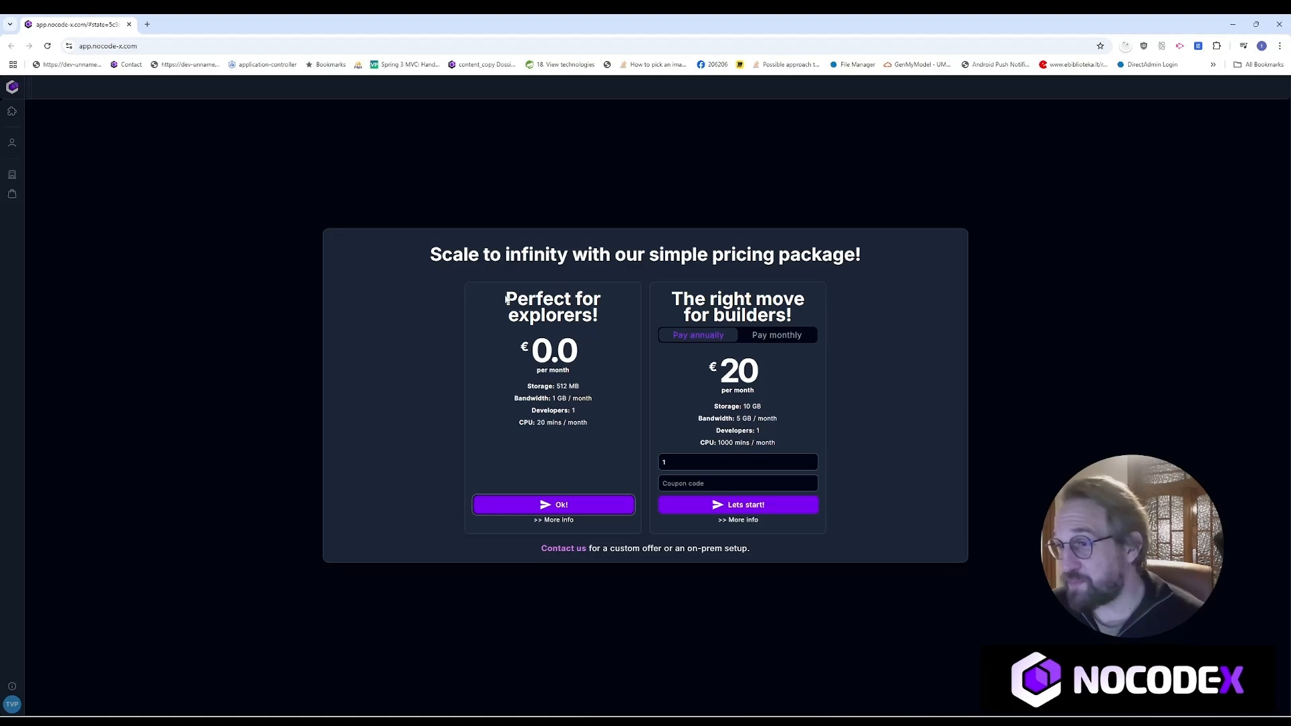
Step: Compare the explorer and builder plans, toggling the builder plan between monthly and annual billing
drag(506, 296, 601, 440)
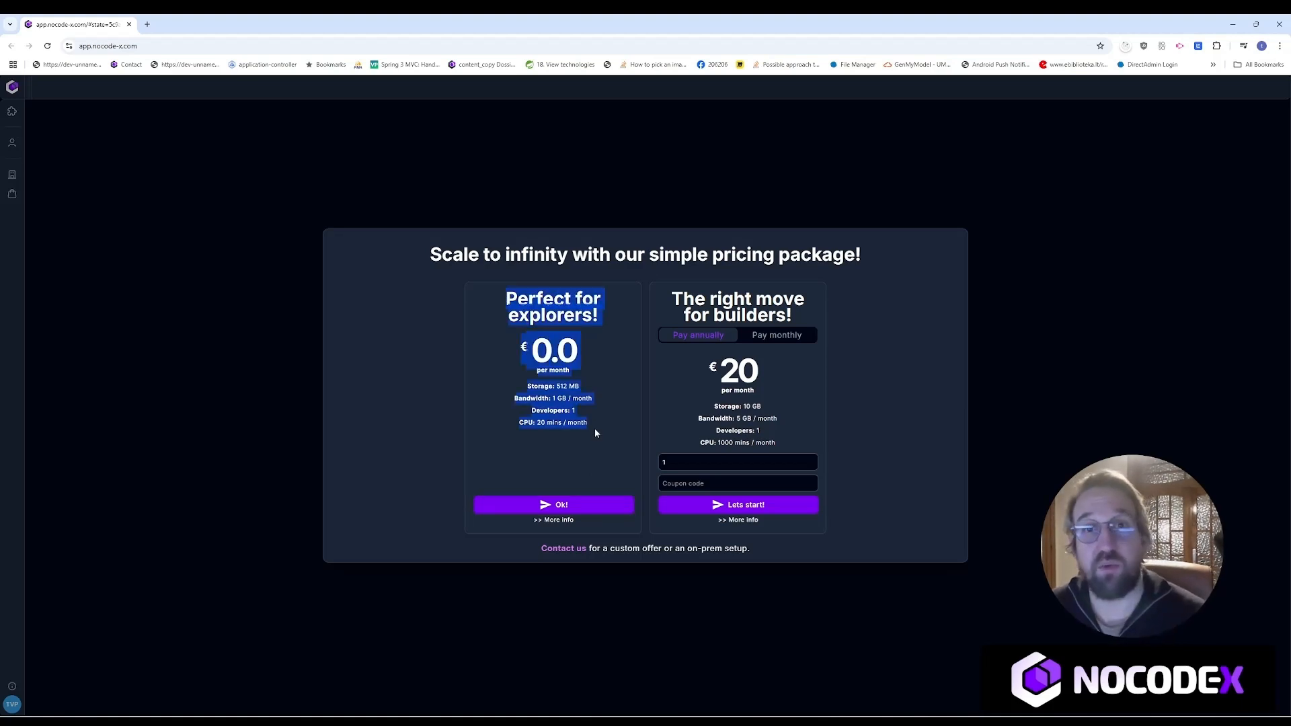
click(738, 296)
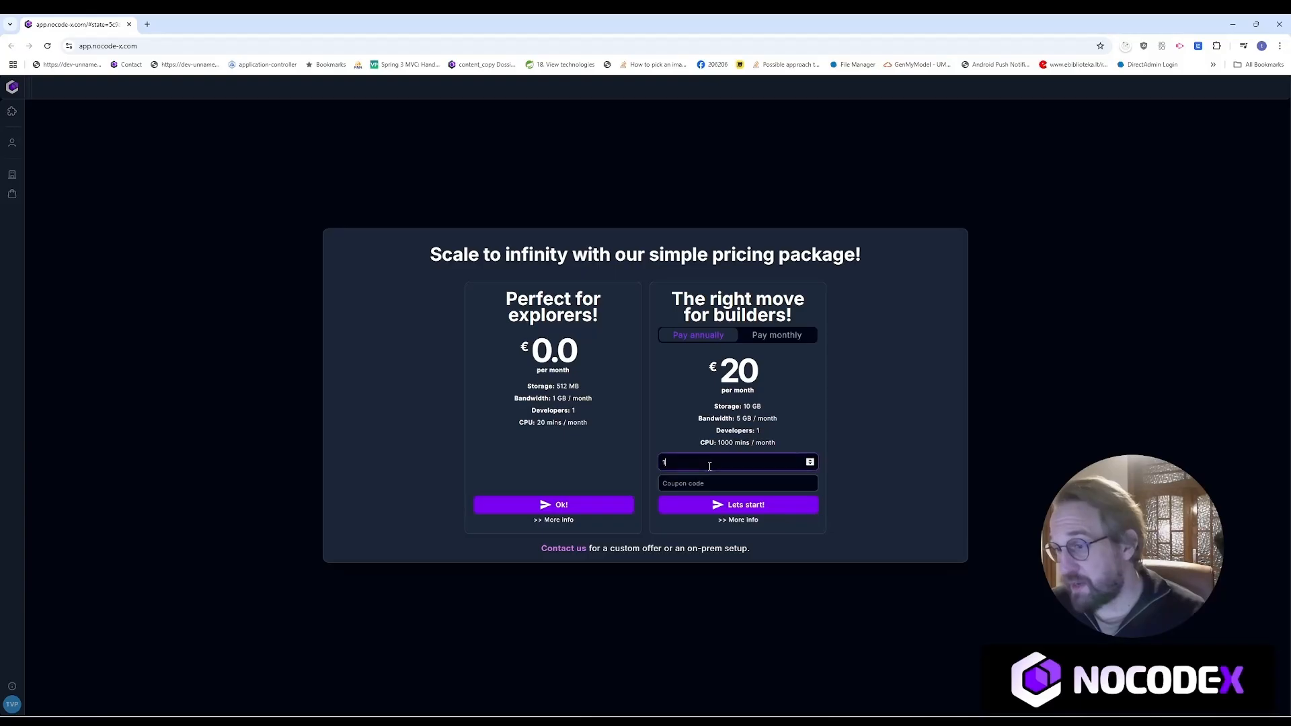
scroll(710, 464, up, 5)
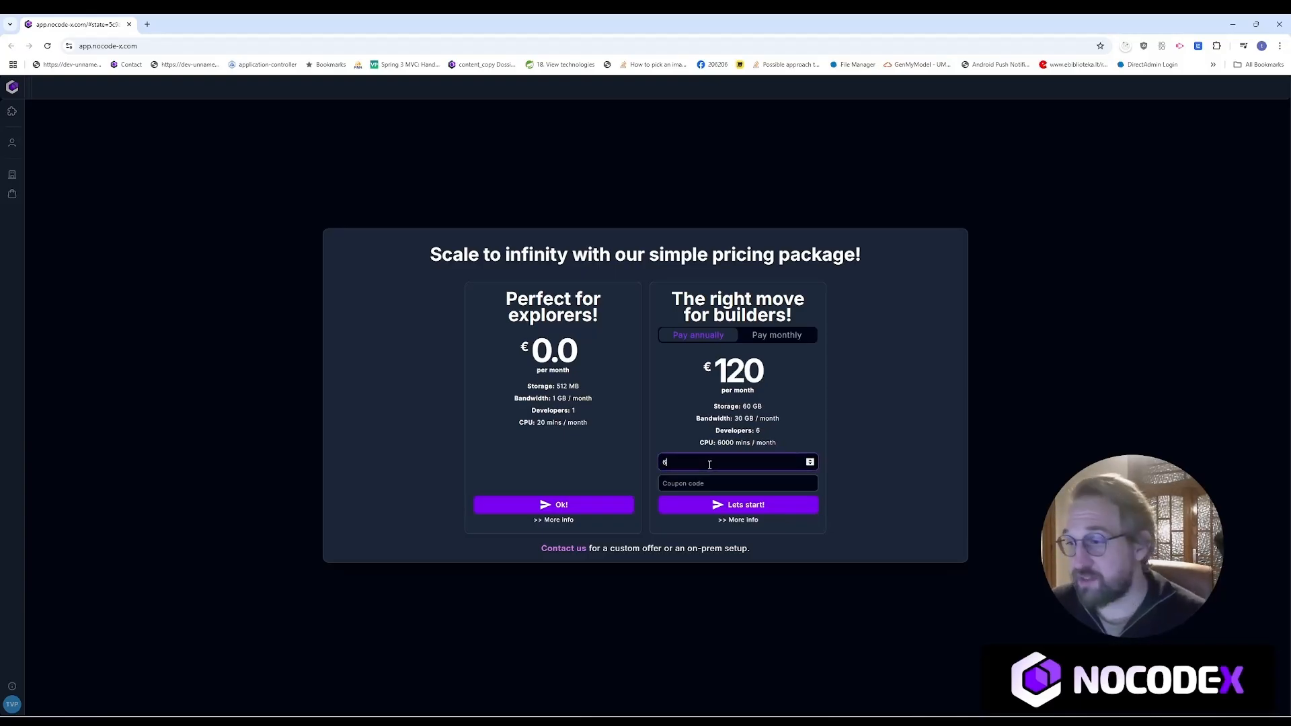
scroll(709, 464, down, 5)
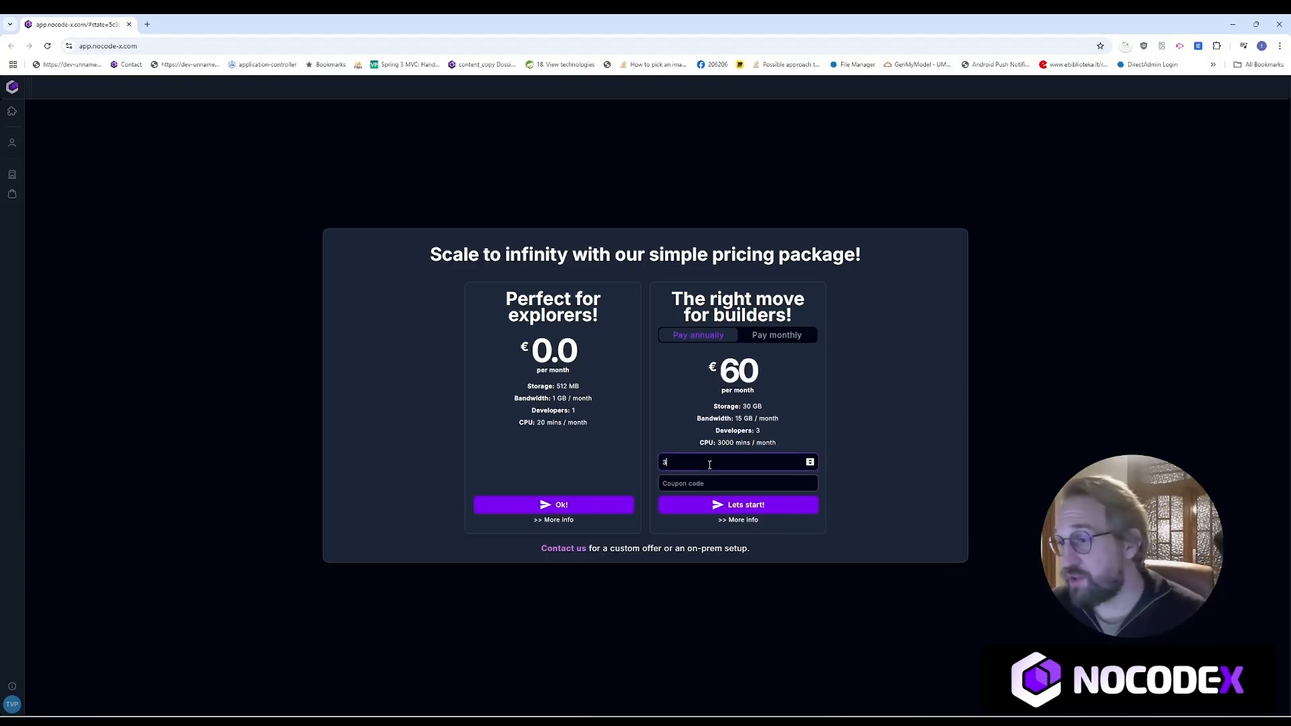
drag(703, 408, 764, 454)
click(759, 439)
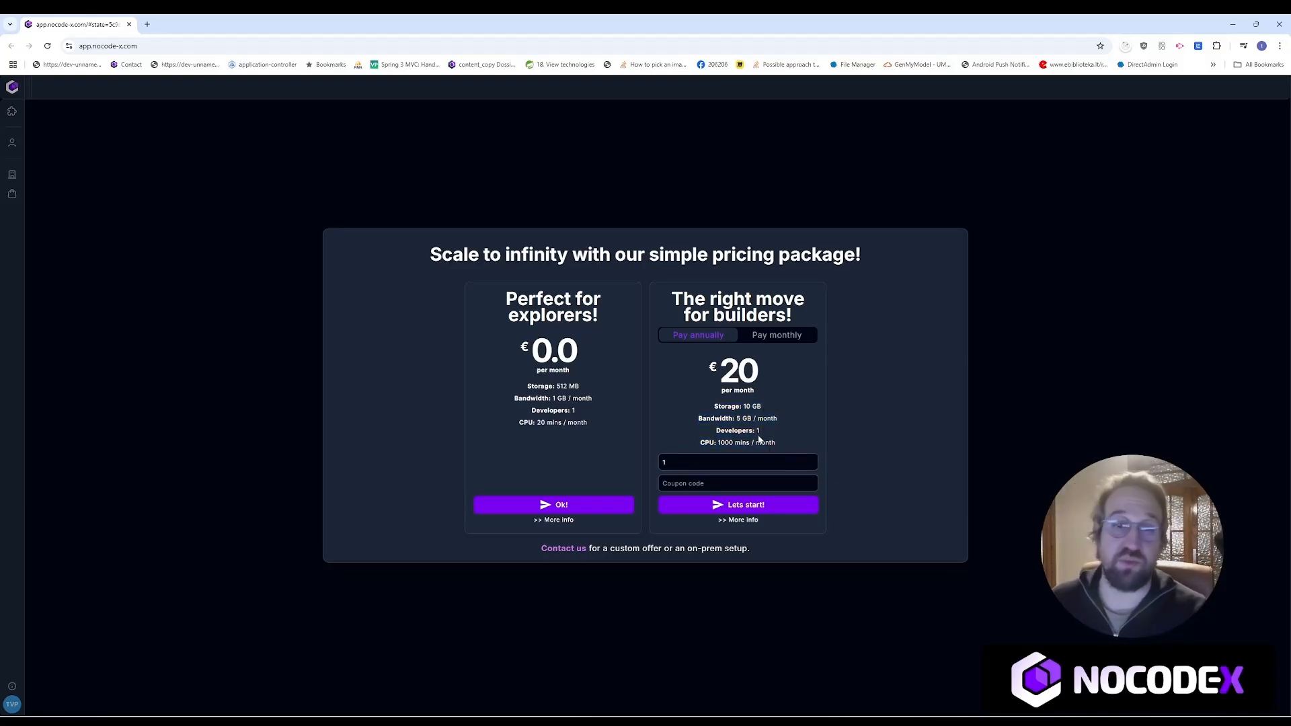
click(777, 335)
click(683, 336)
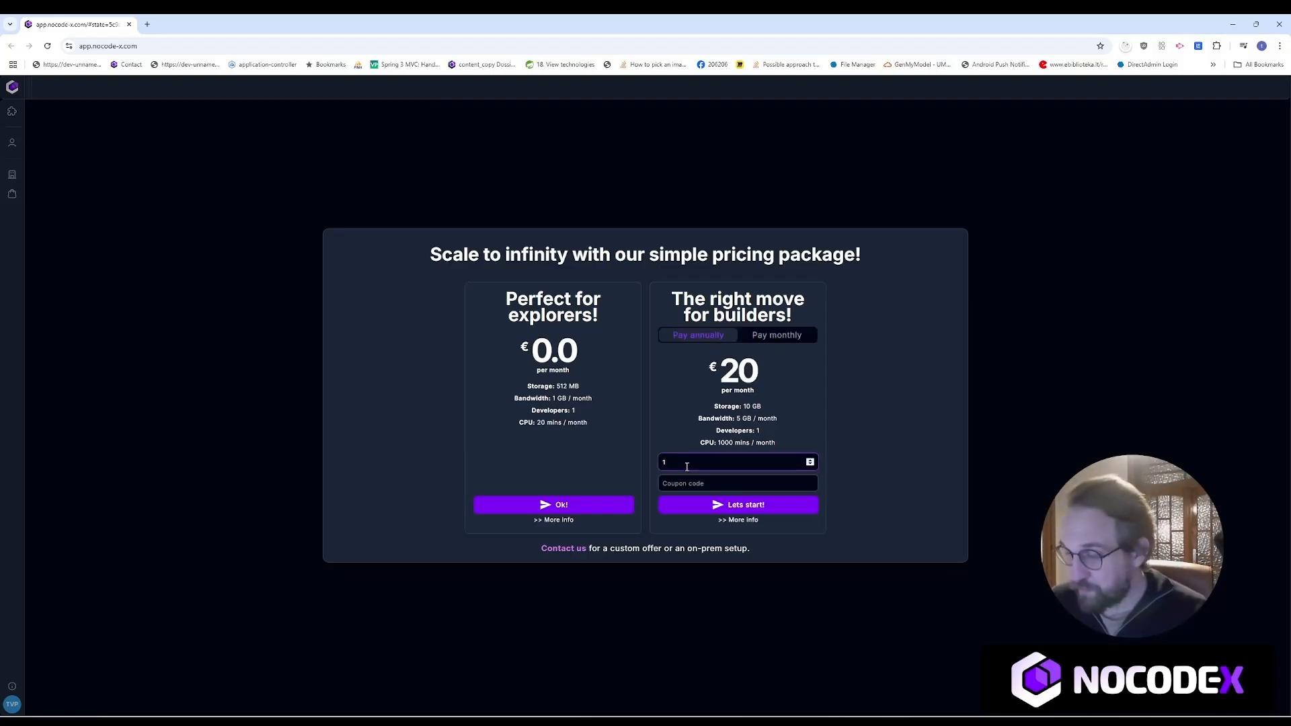
Step: Raise the builder plan to 10 developers, then accept the free explorer plan
scroll(687, 466, up, 8)
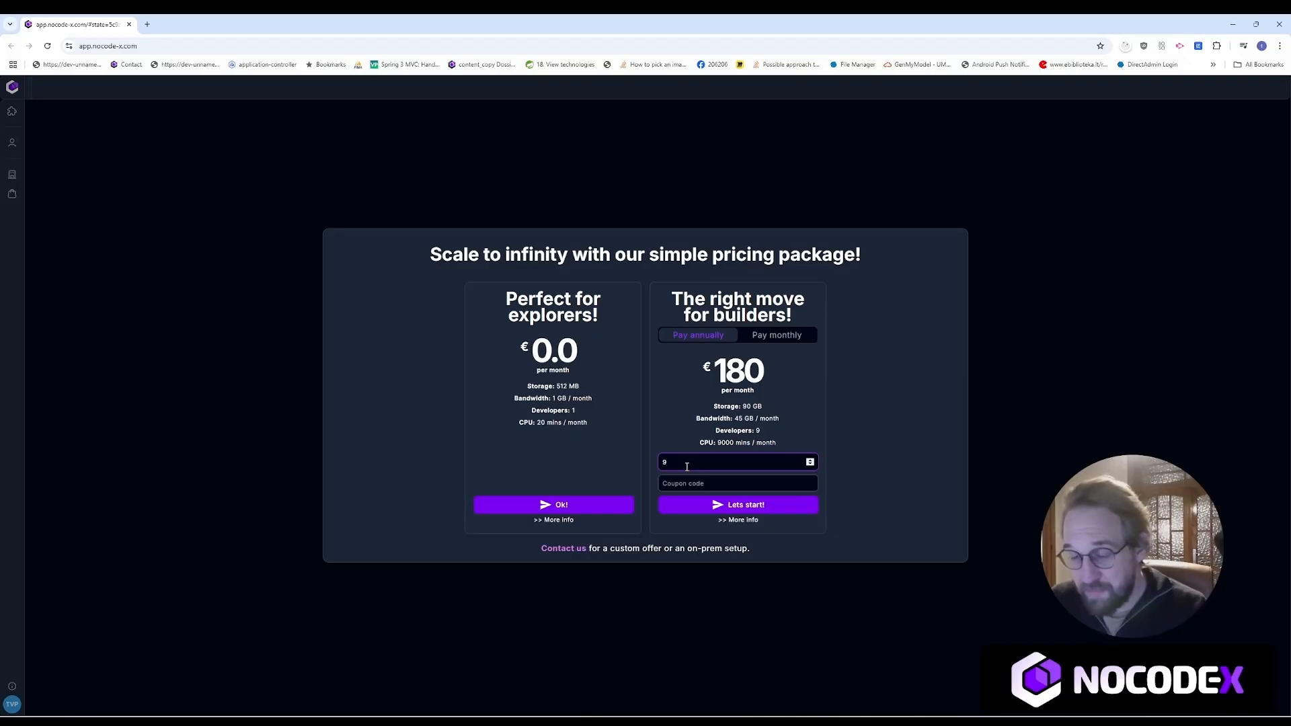
scroll(687, 466, up, 1)
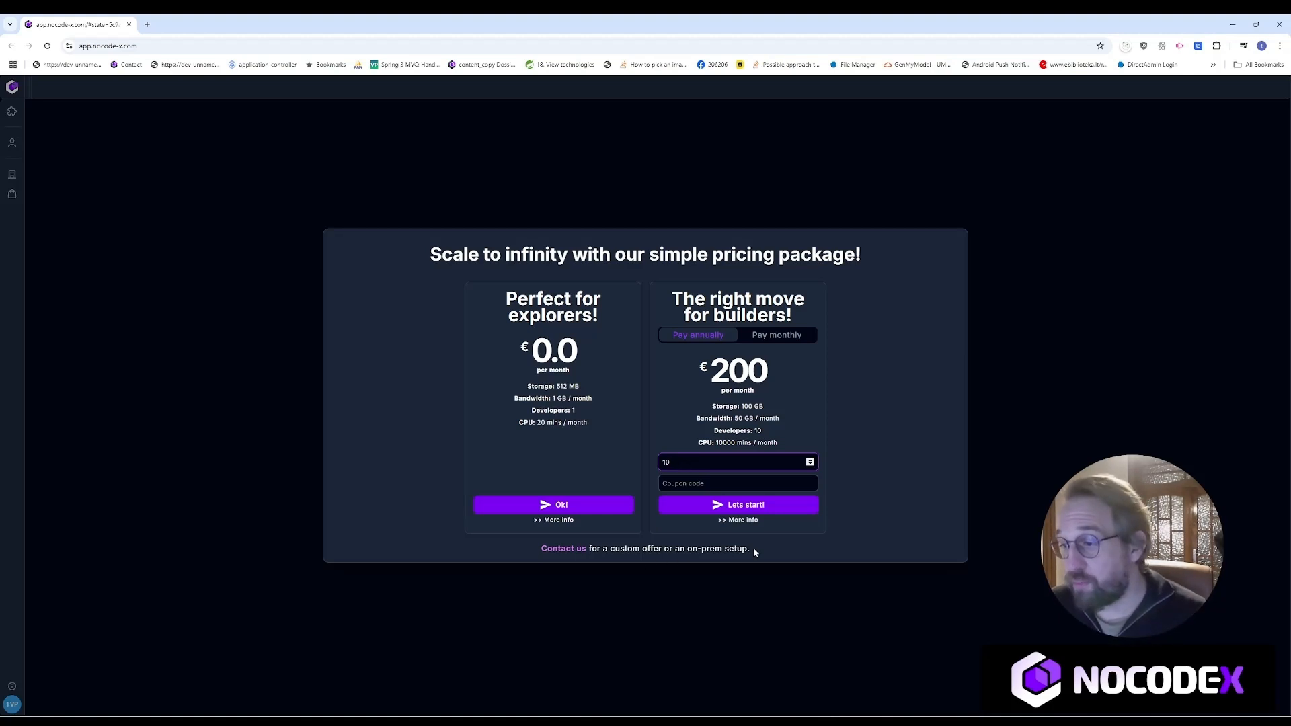
drag(753, 548, 589, 551)
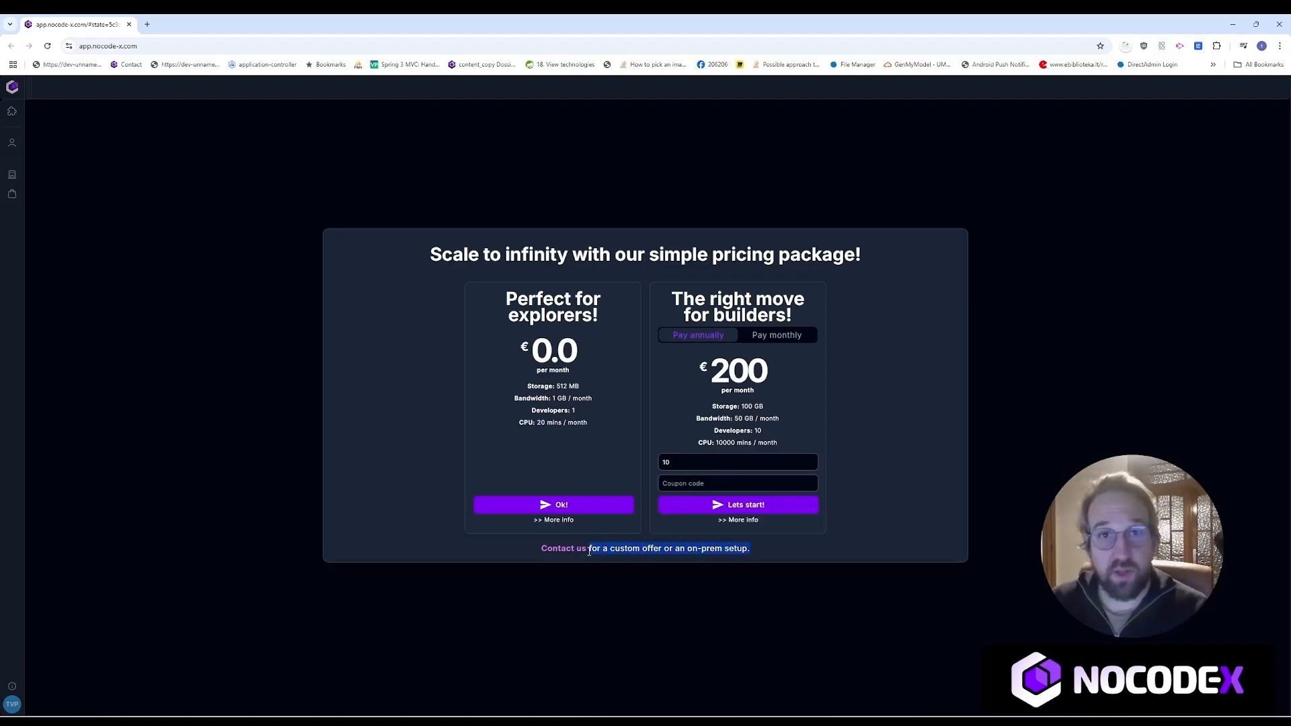
click(570, 511)
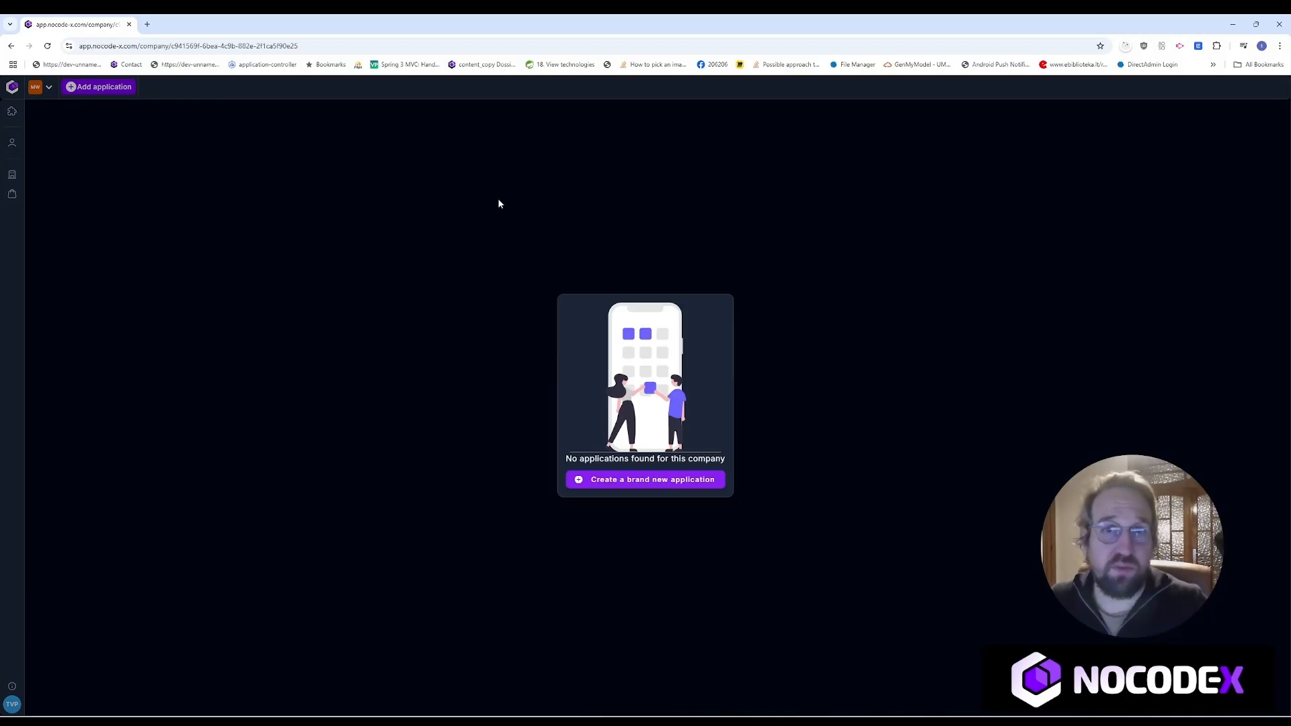
Step: Start a brand new application and name it 'Office rental'
click(664, 481)
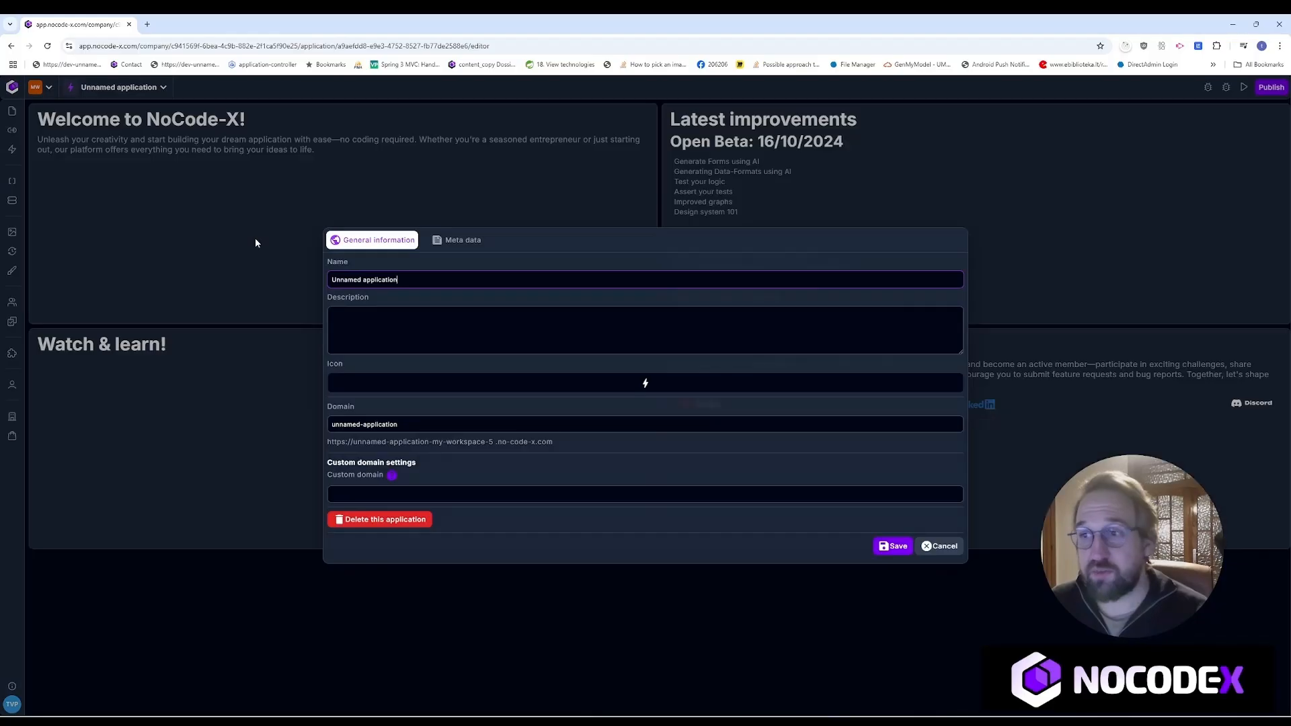
drag(432, 285, 313, 276)
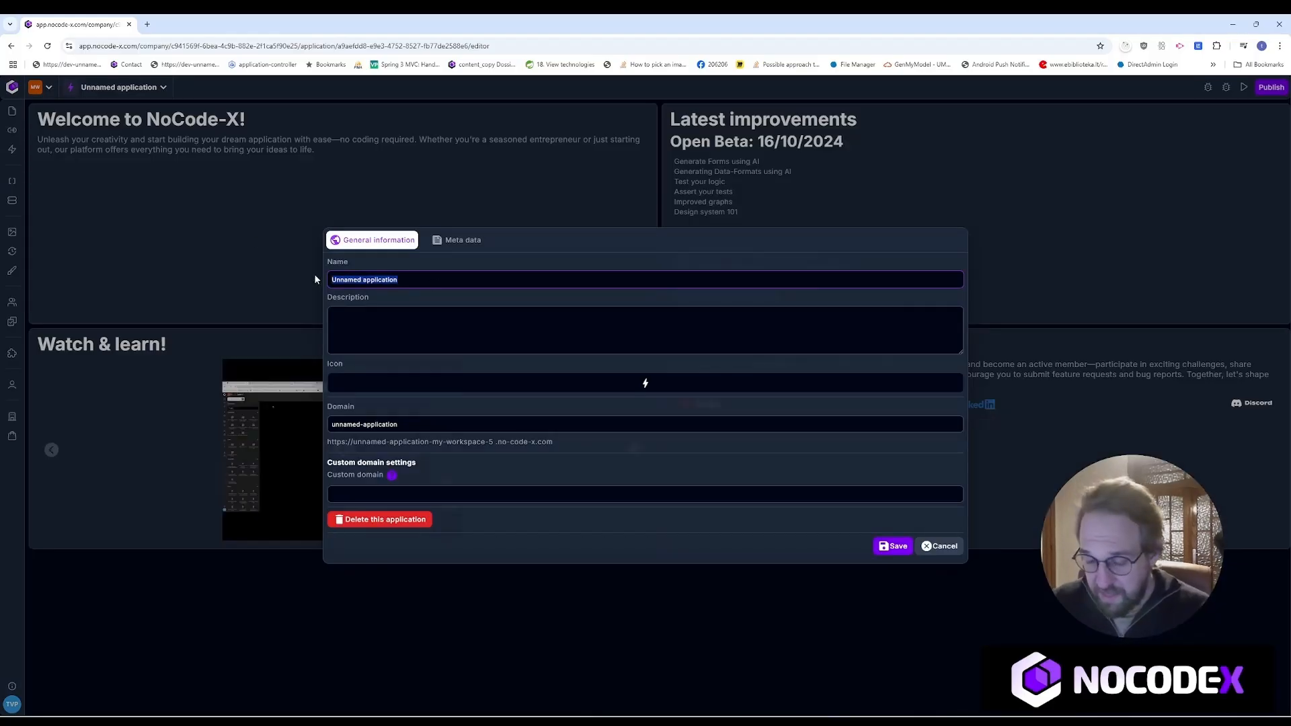
text(Of)
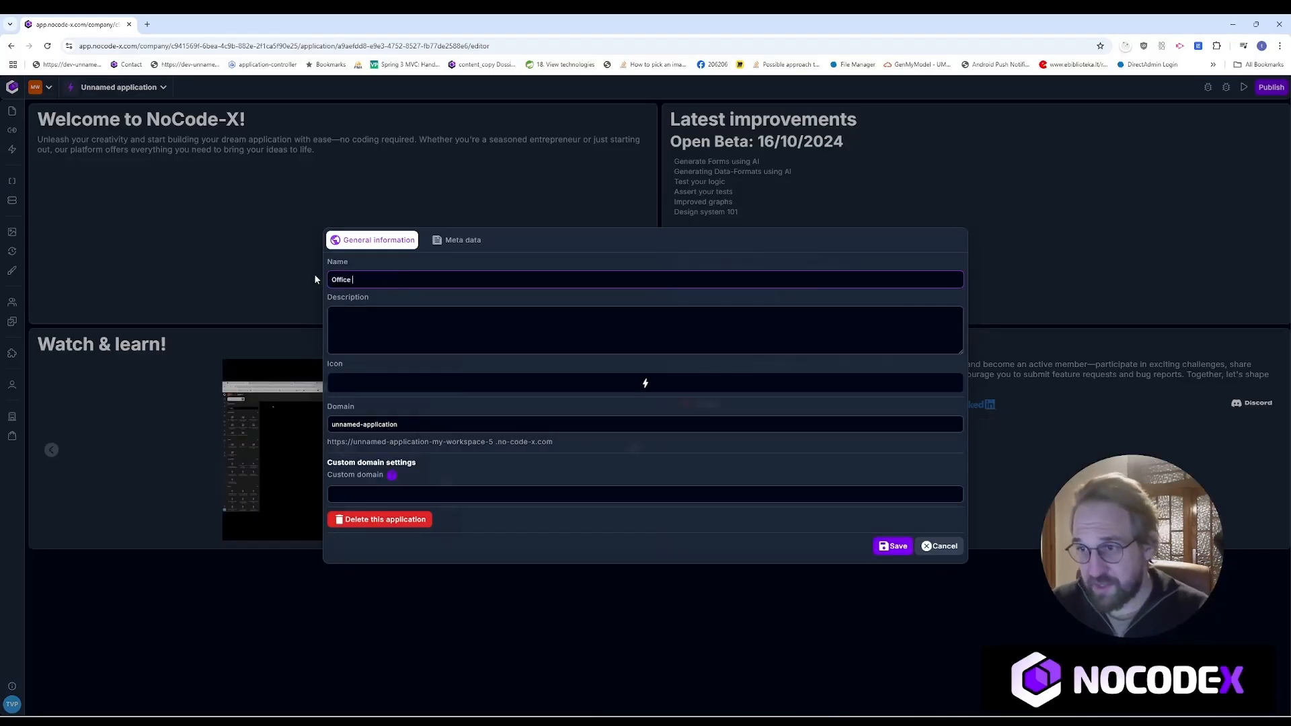
text(fice rental)
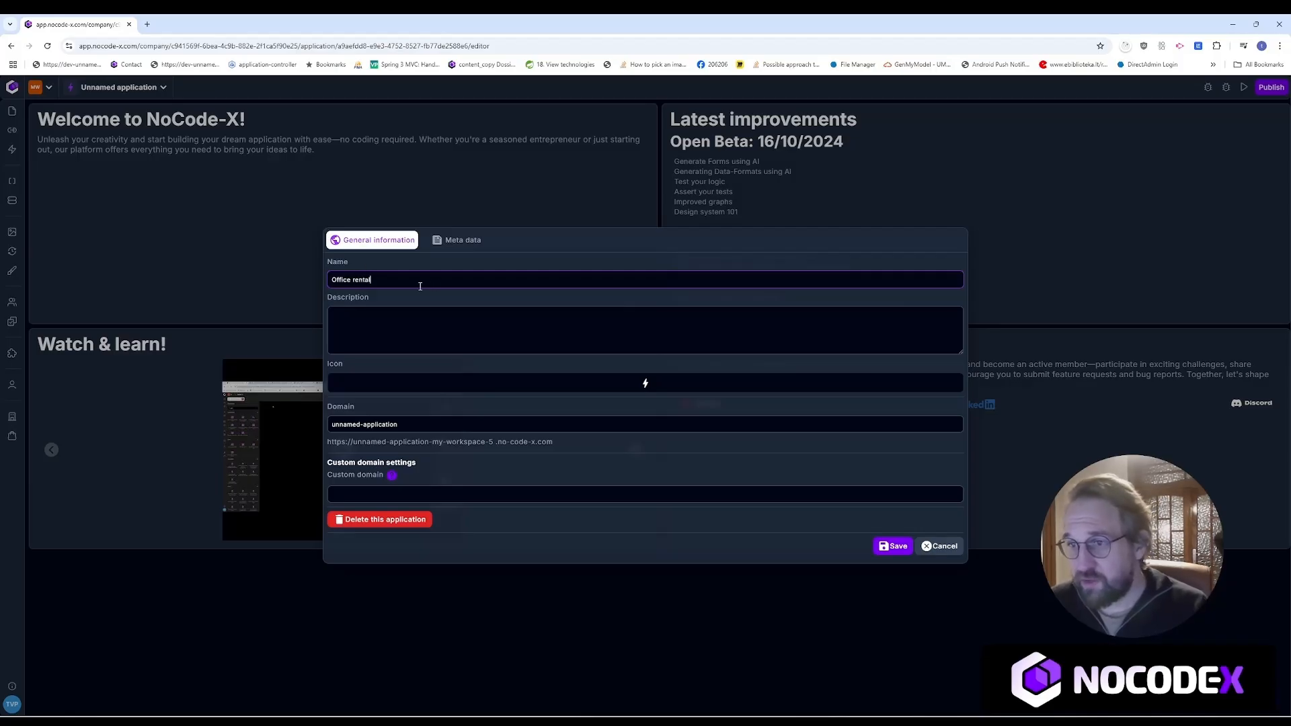
drag(420, 286, 321, 278)
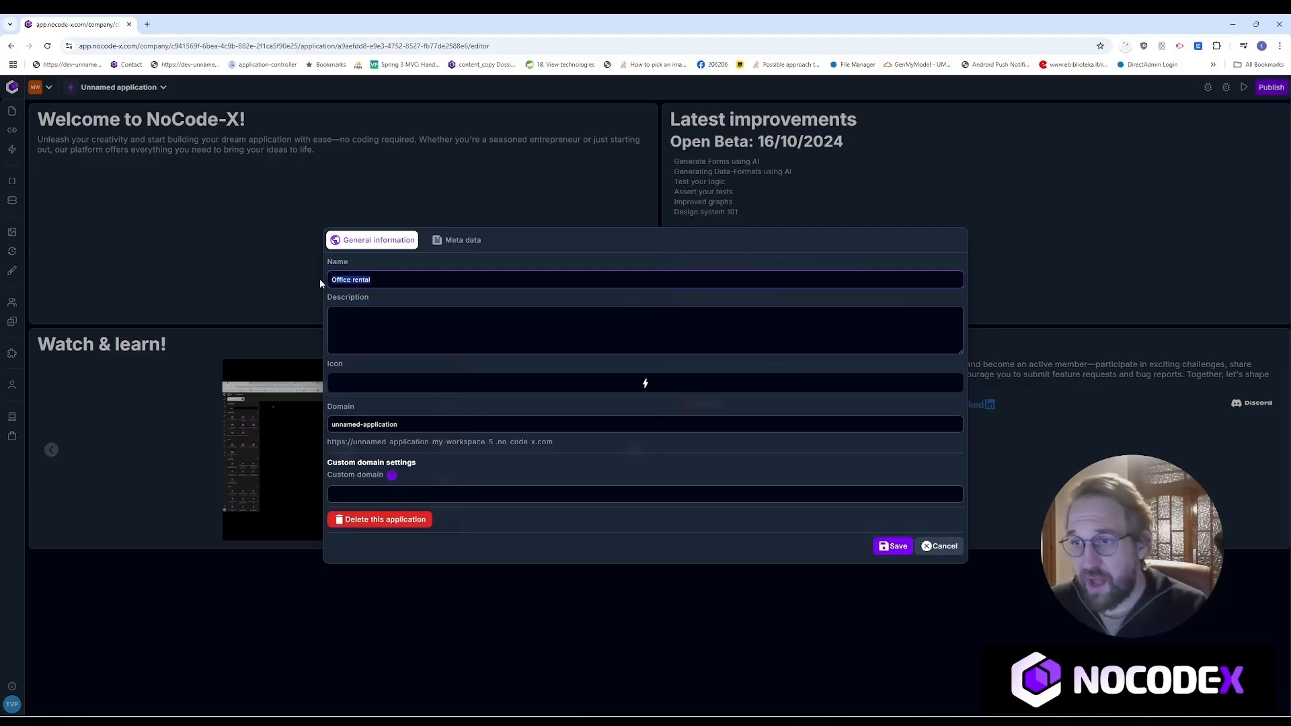
click(395, 321)
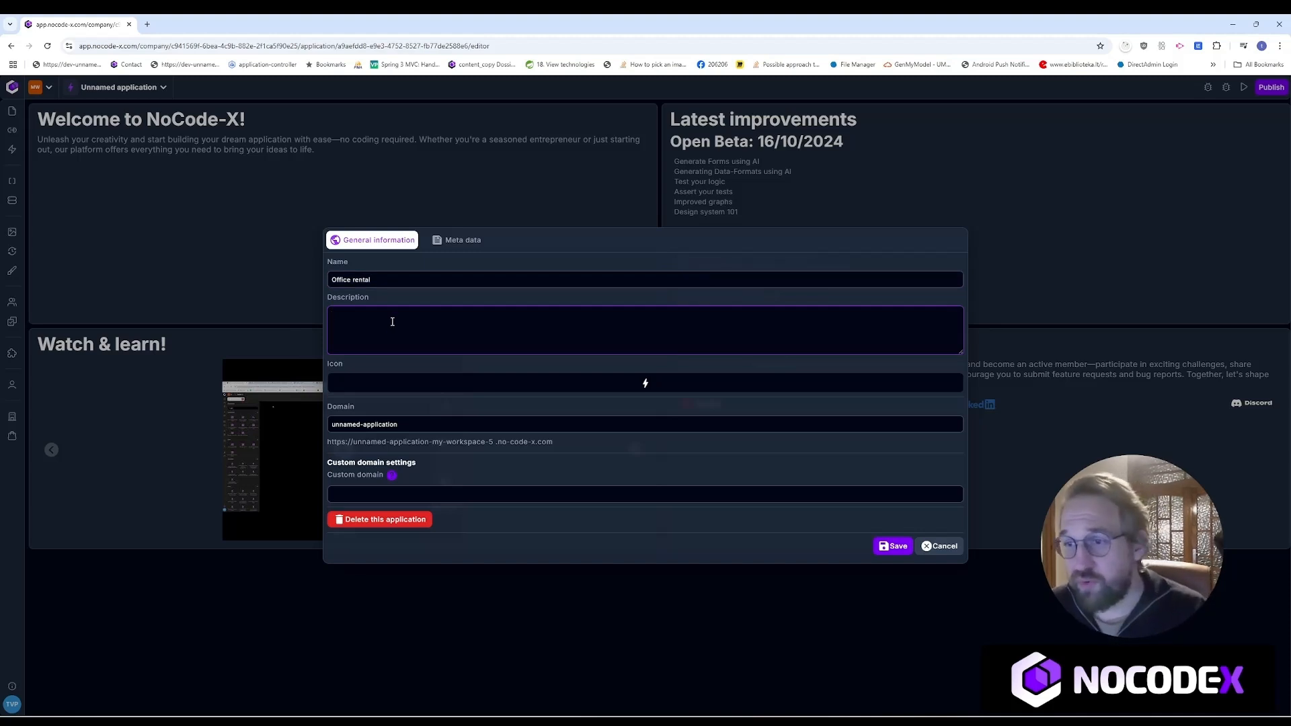
Step: Give the application a building icon, found by filtering icons with 'comp'
click(647, 384)
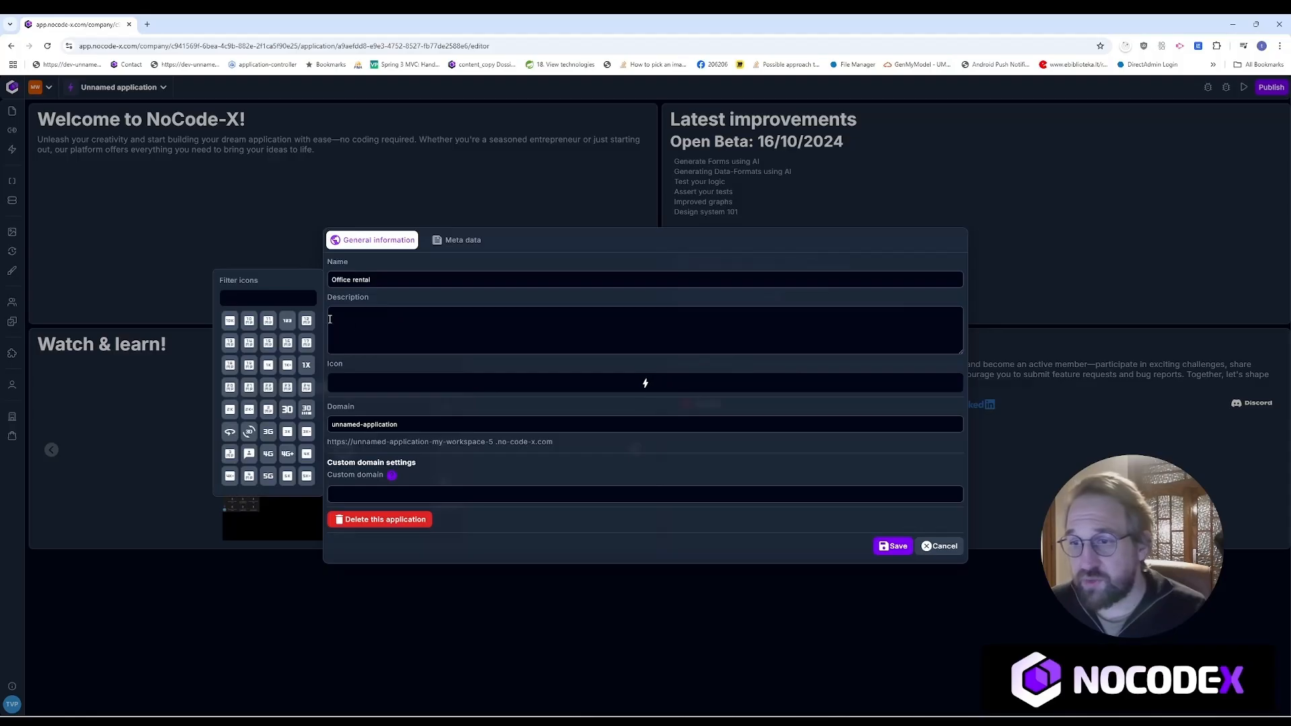
click(276, 300)
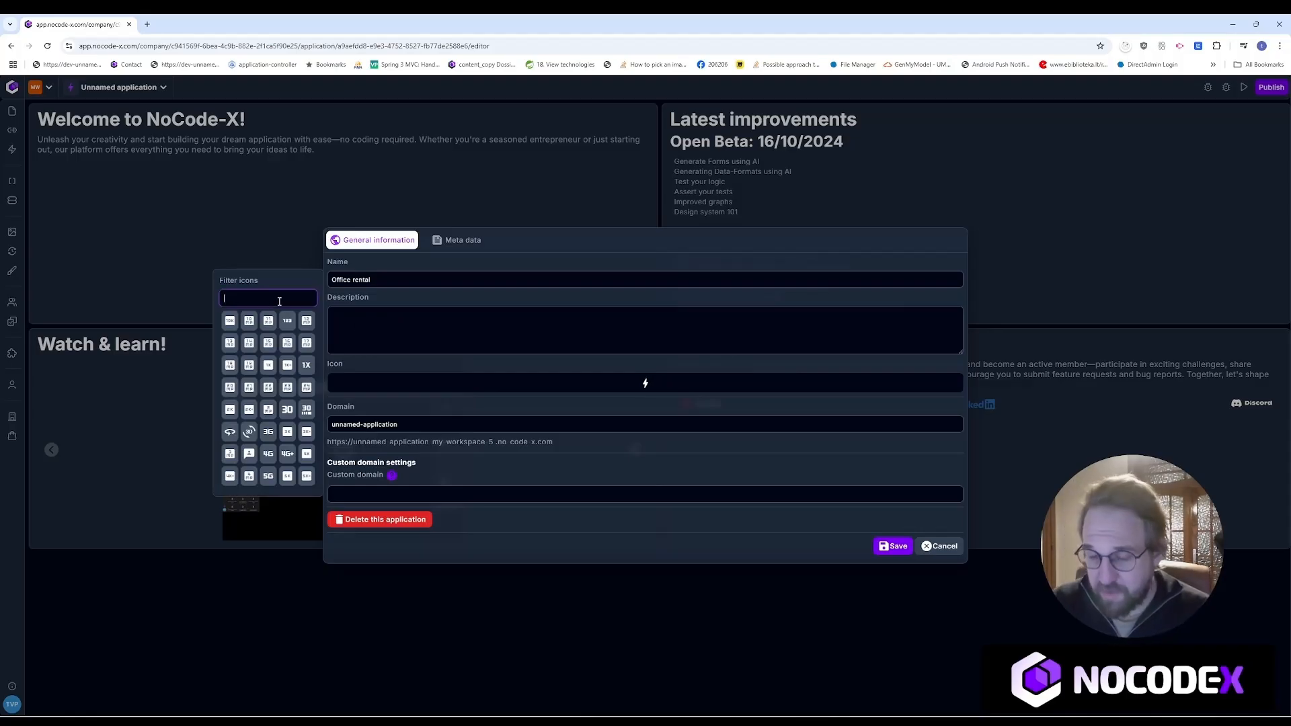
text(comp)
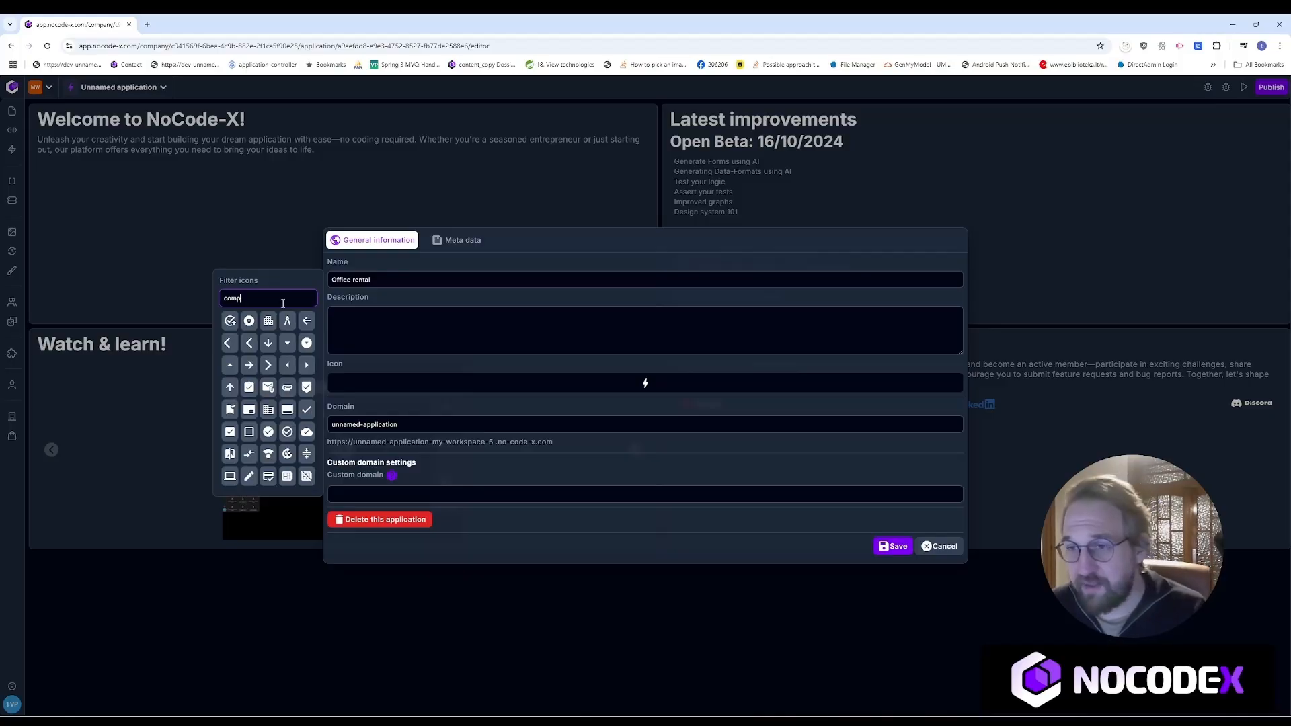
click(268, 321)
click(524, 333)
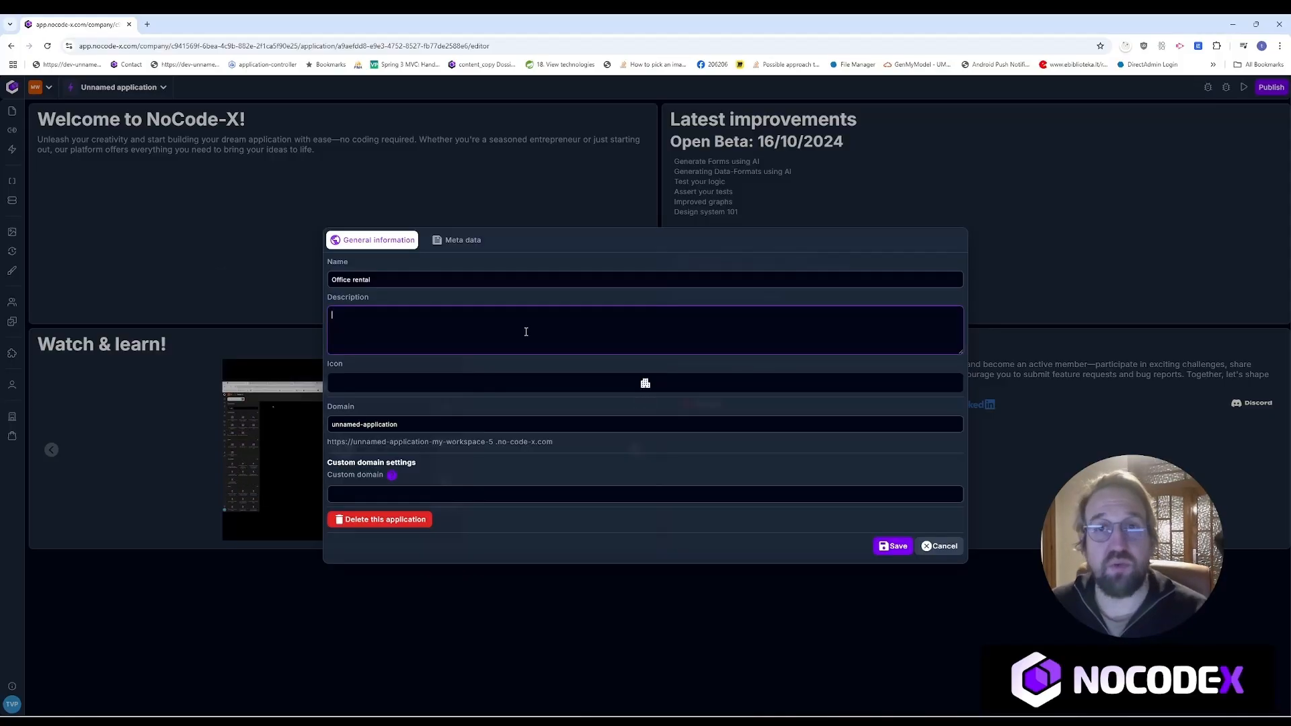
Step: Set the application domain to 'office-rental' and save the application
drag(461, 424, 329, 424)
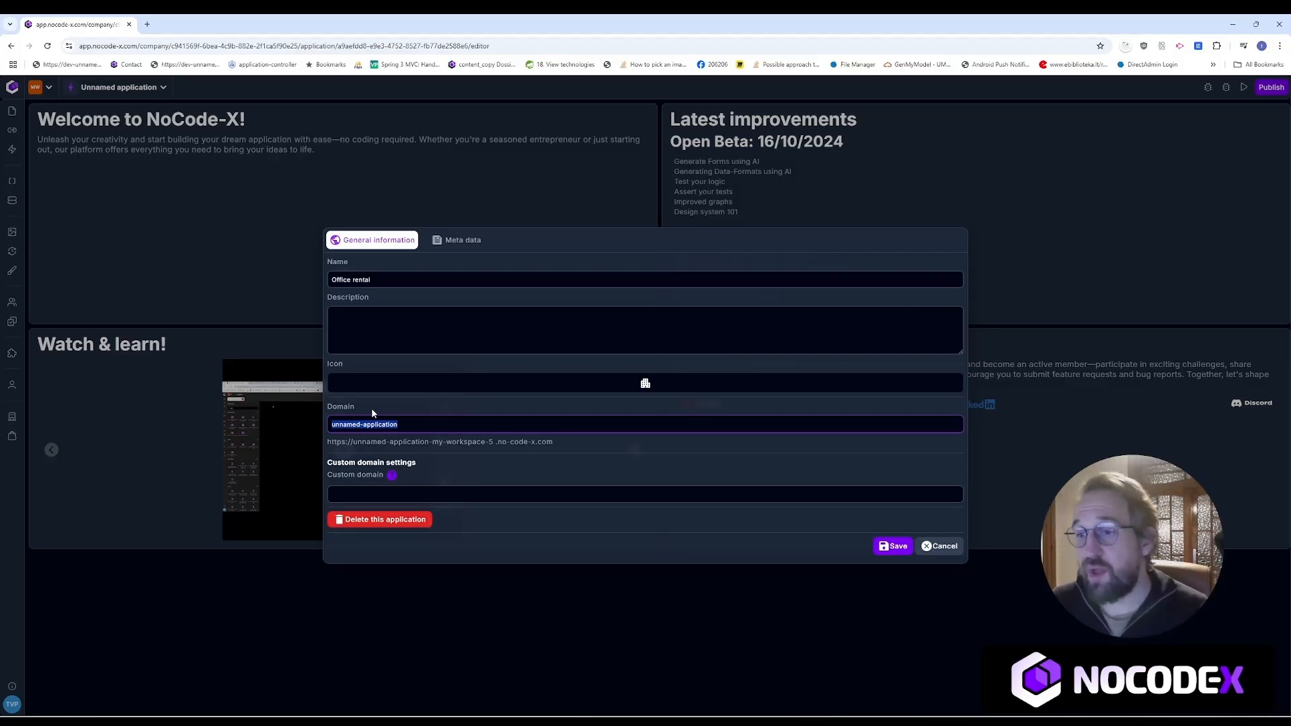
drag(416, 424, 320, 424)
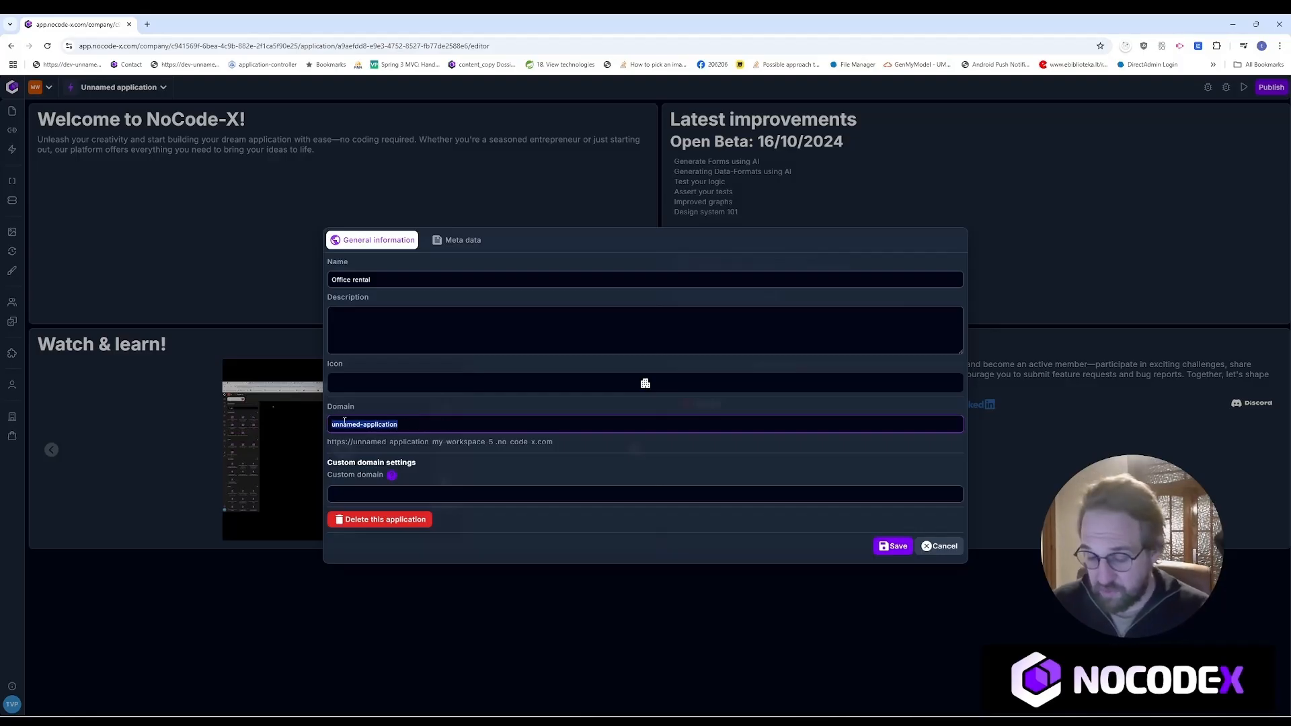
text(office)
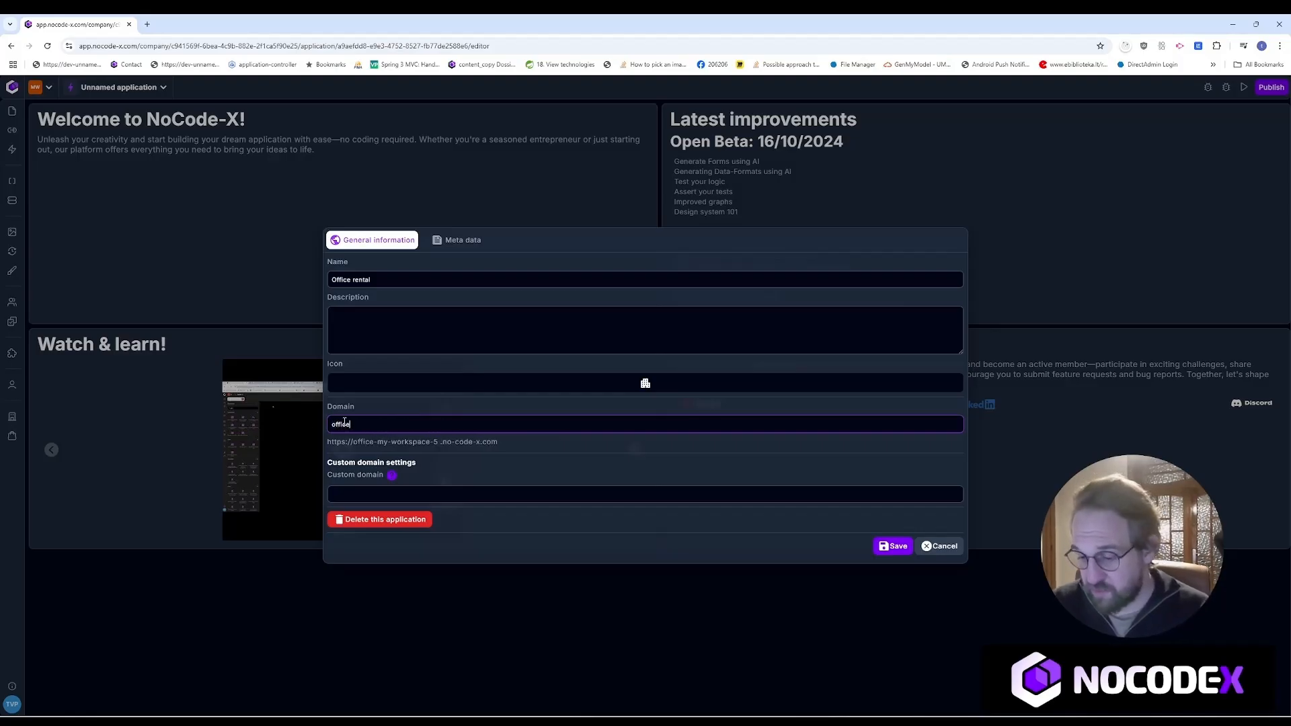
text(-rental)
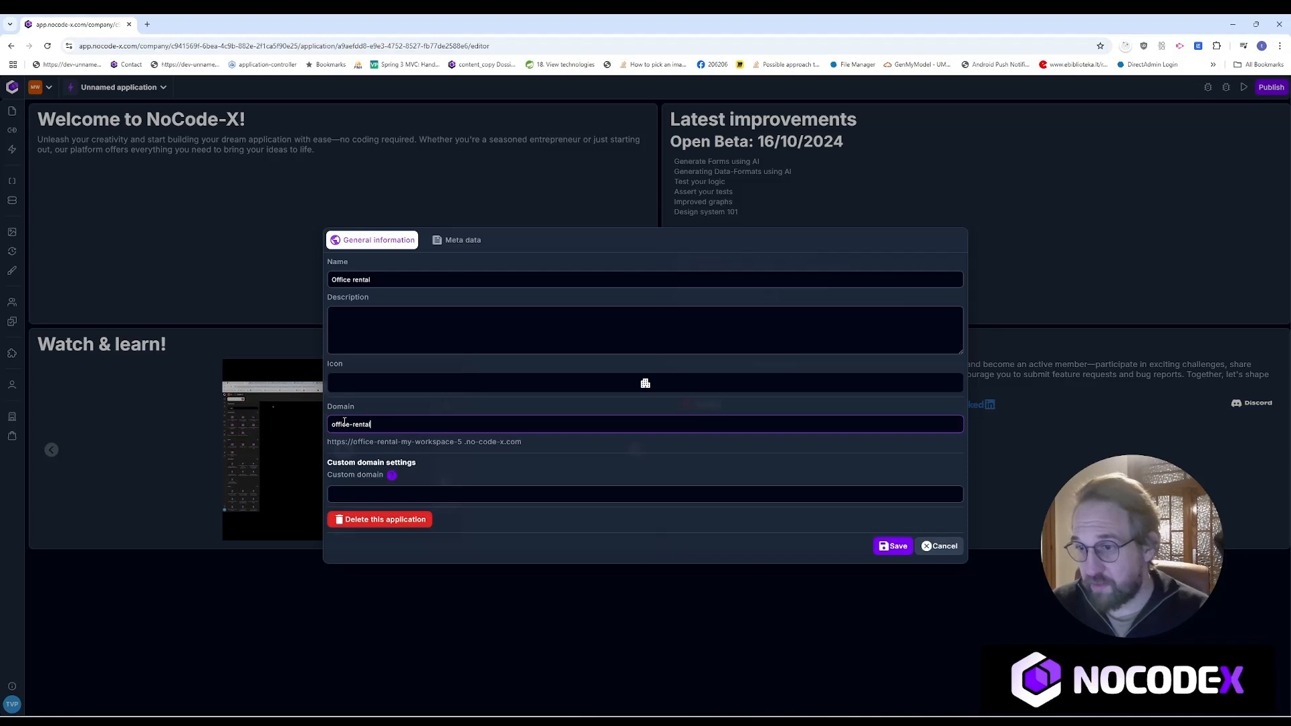
drag(531, 444, 327, 442)
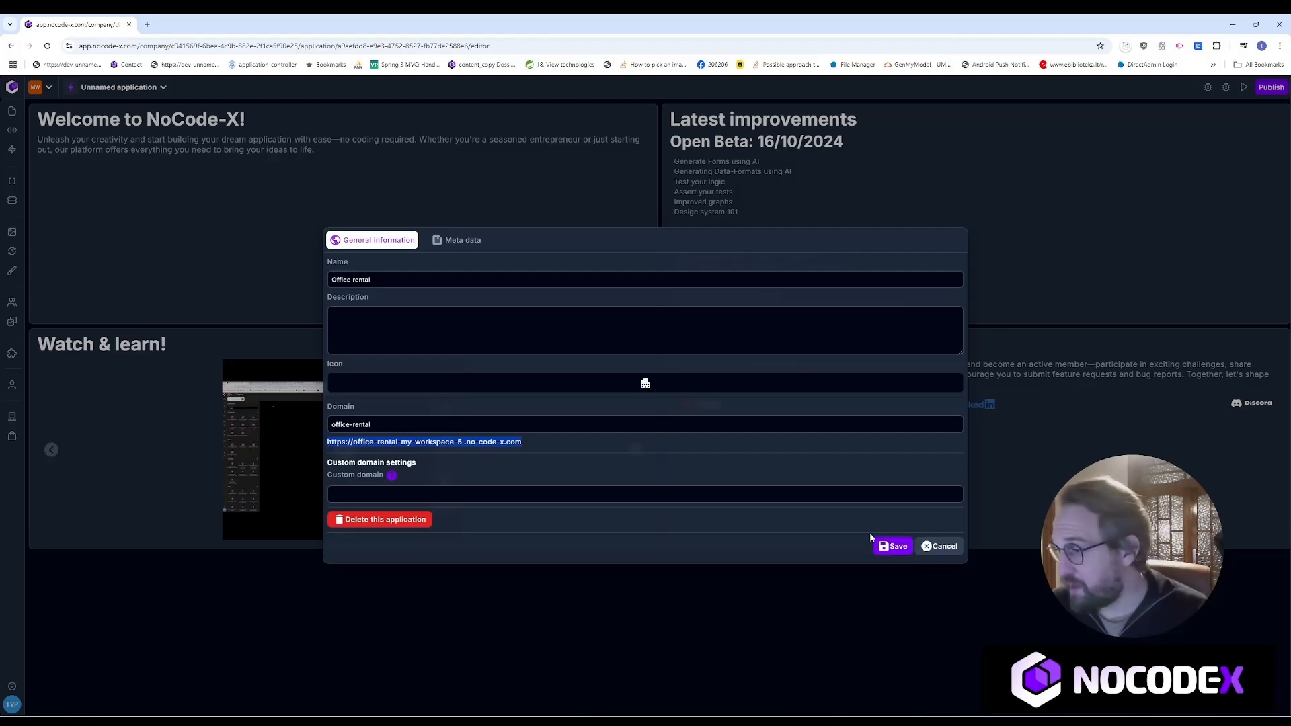
click(893, 548)
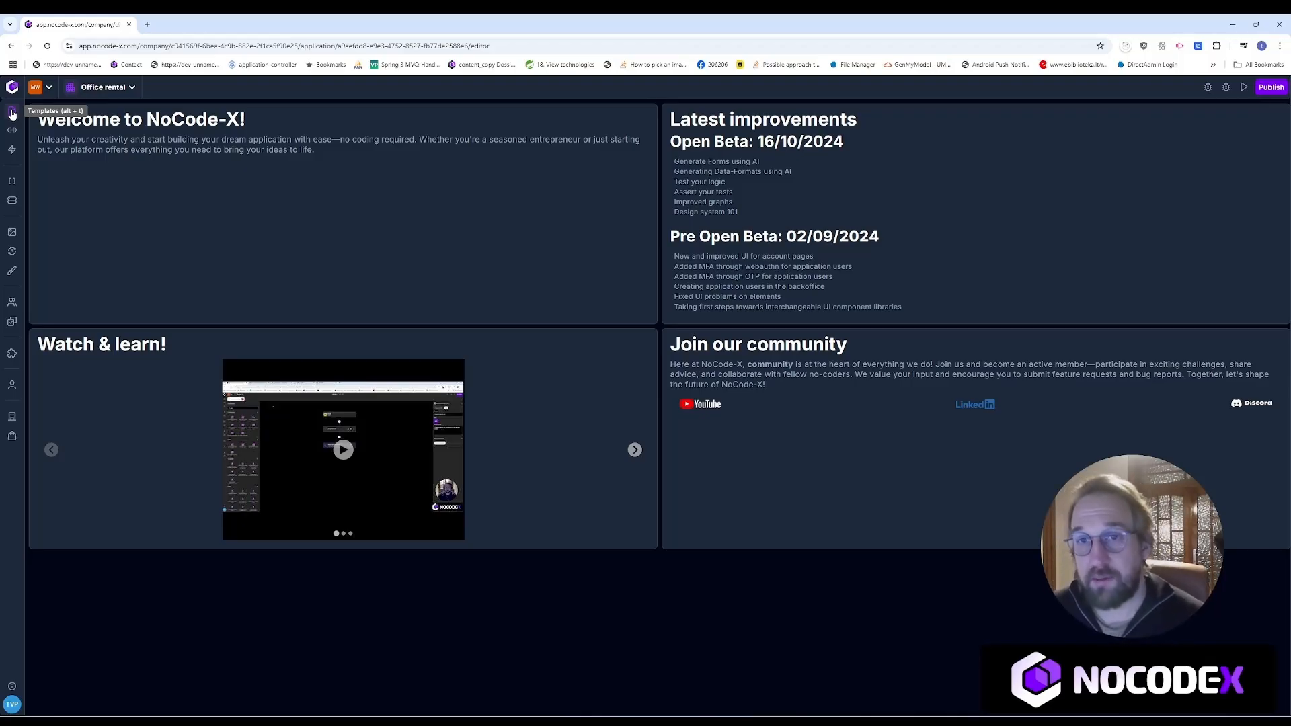
Step: Open the Templates library from the left sidebar
click(12, 112)
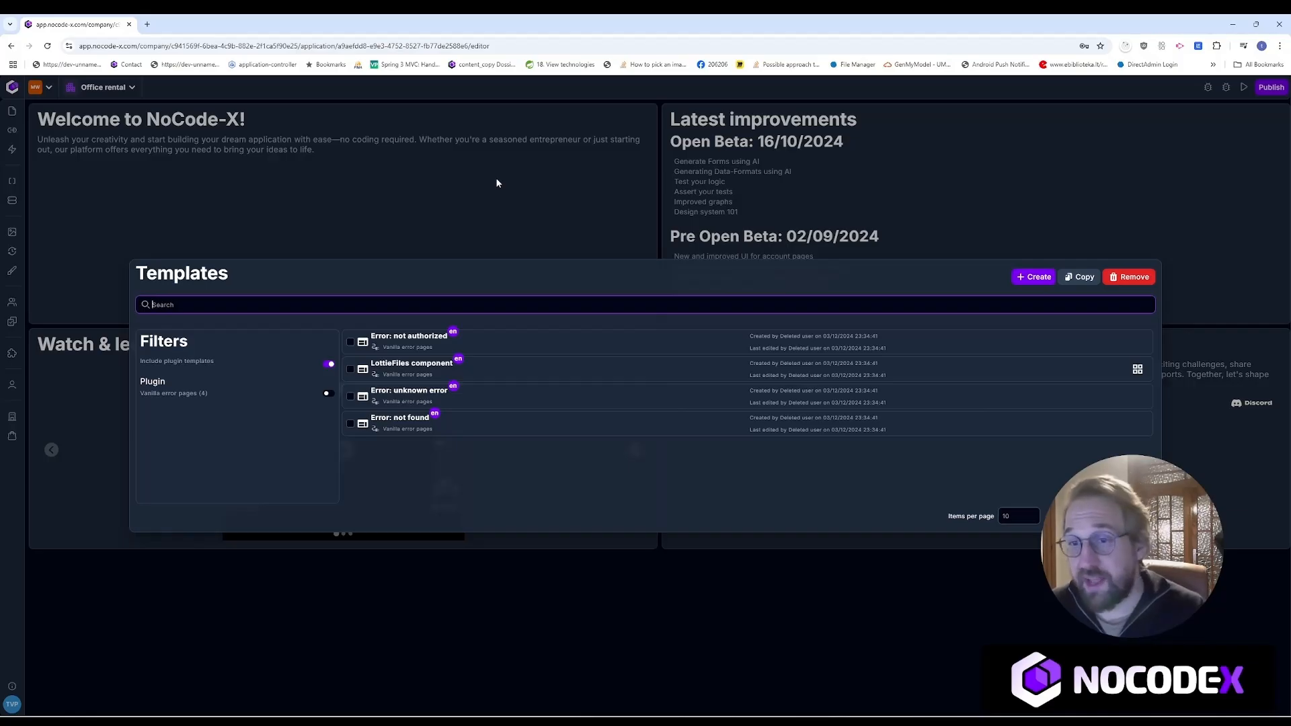
Step: Hide plugin templates, reopen the app's template list, and start a new template
click(330, 366)
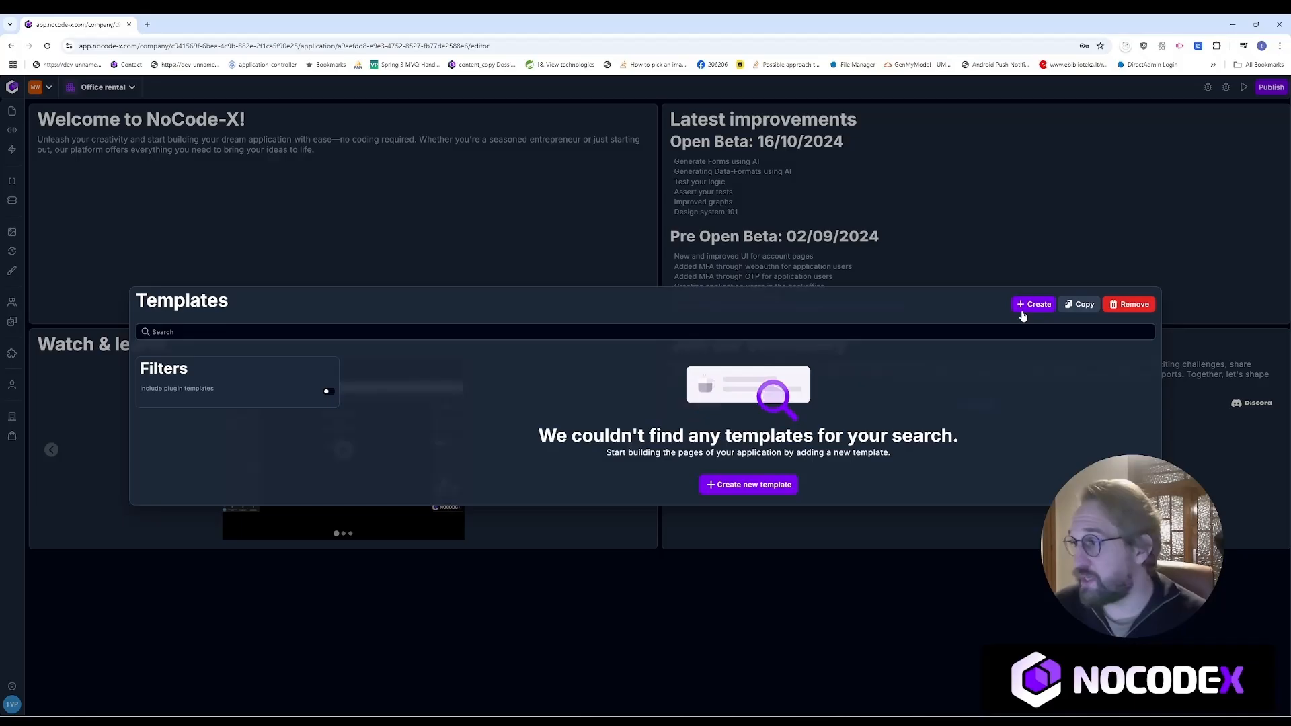
click(590, 248)
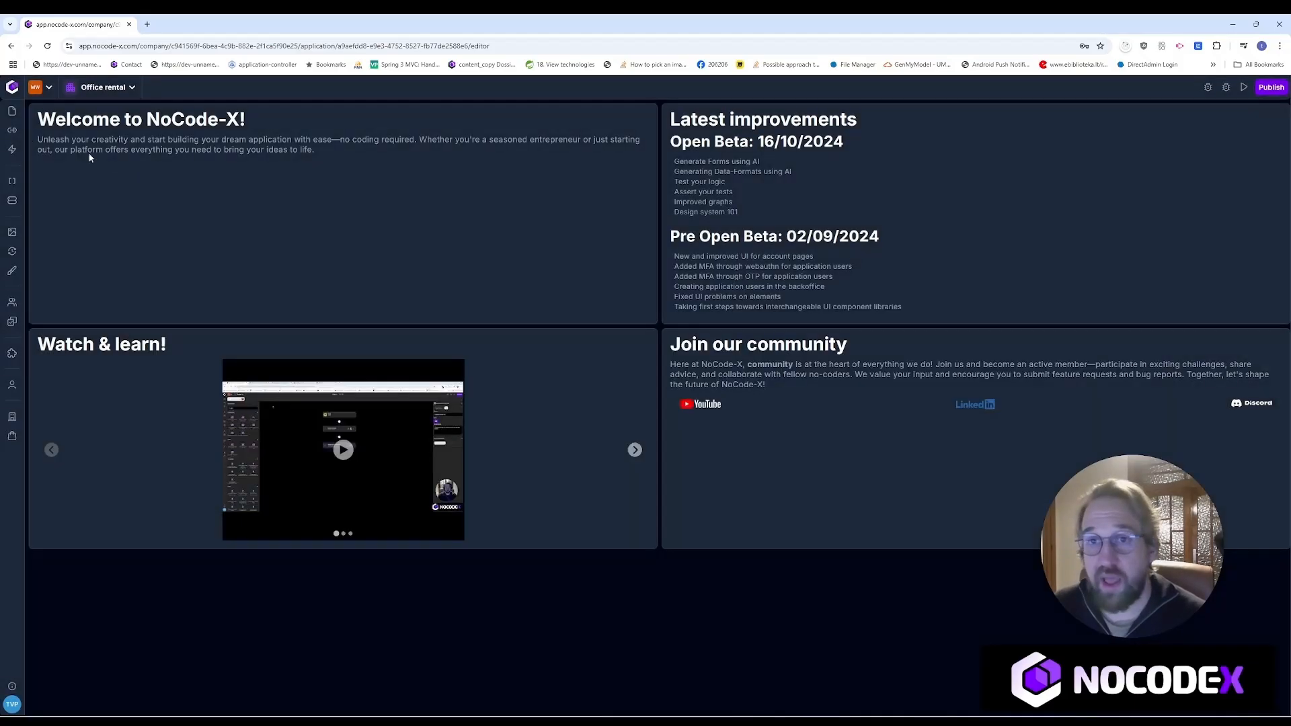
click(12, 232)
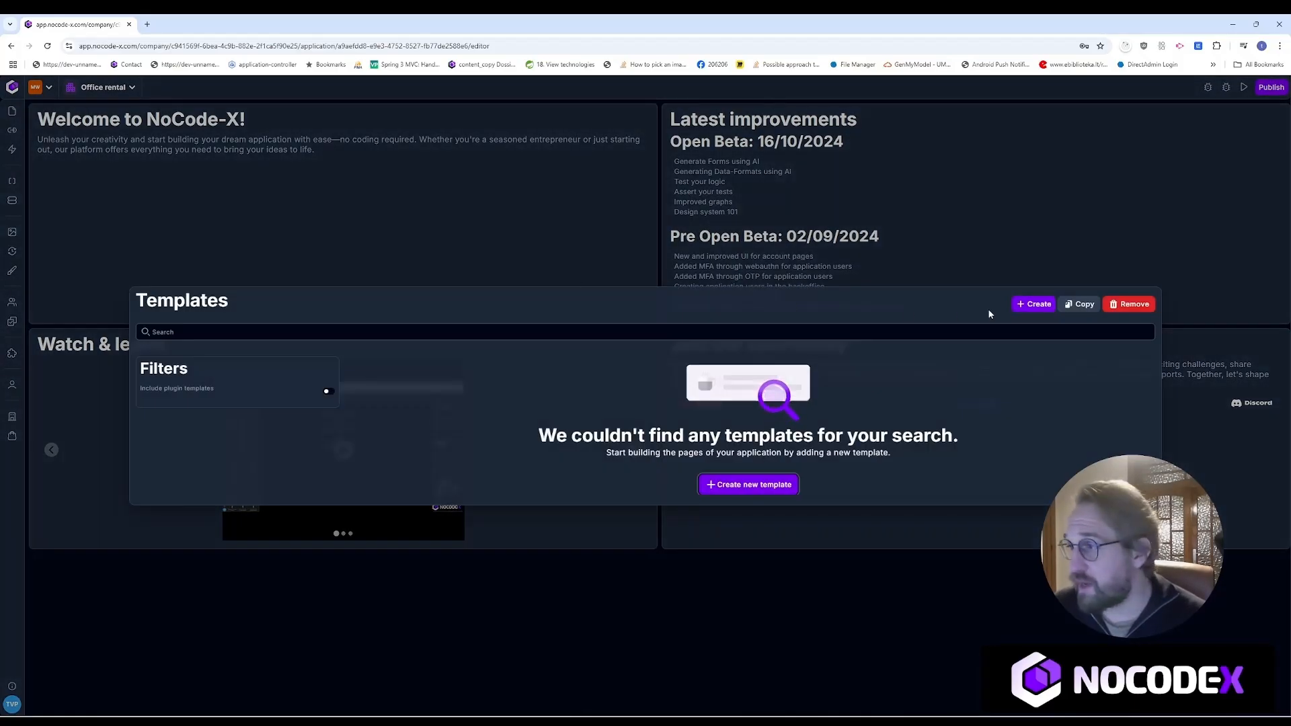
click(1029, 305)
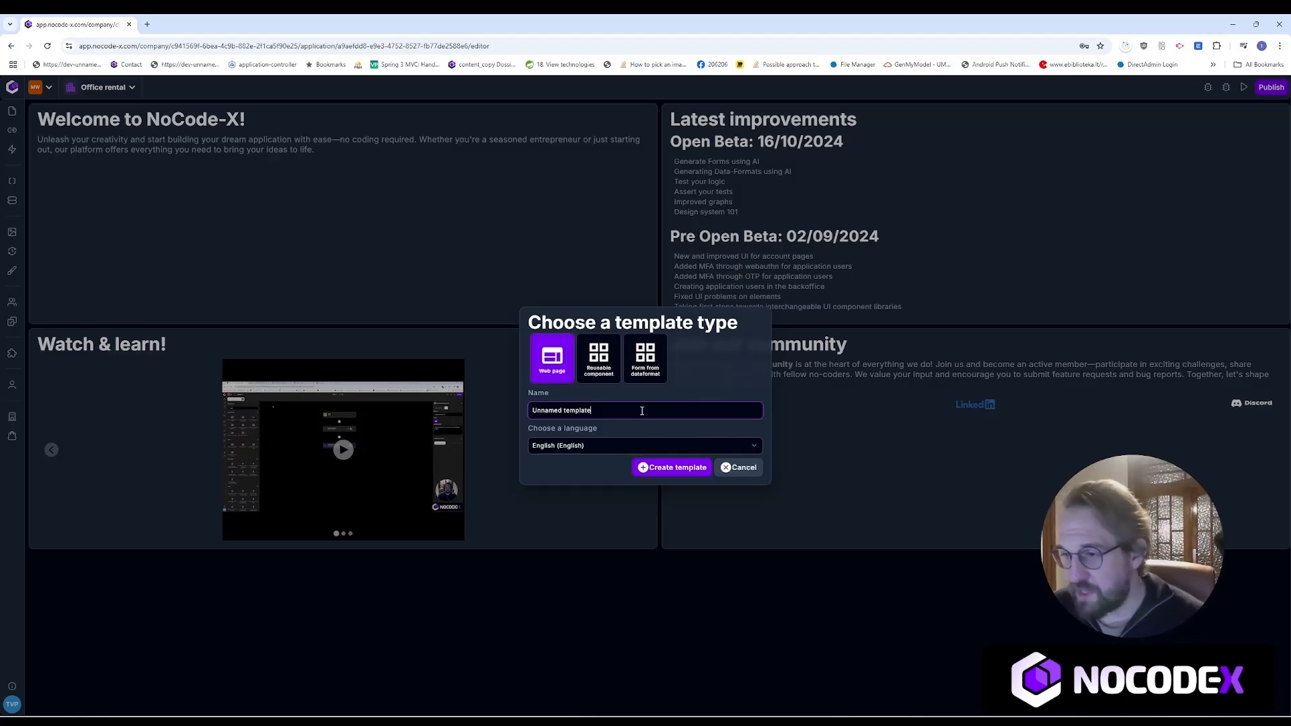
Step: Create a web page template named 'My page' with English as its language
drag(639, 412, 444, 409)
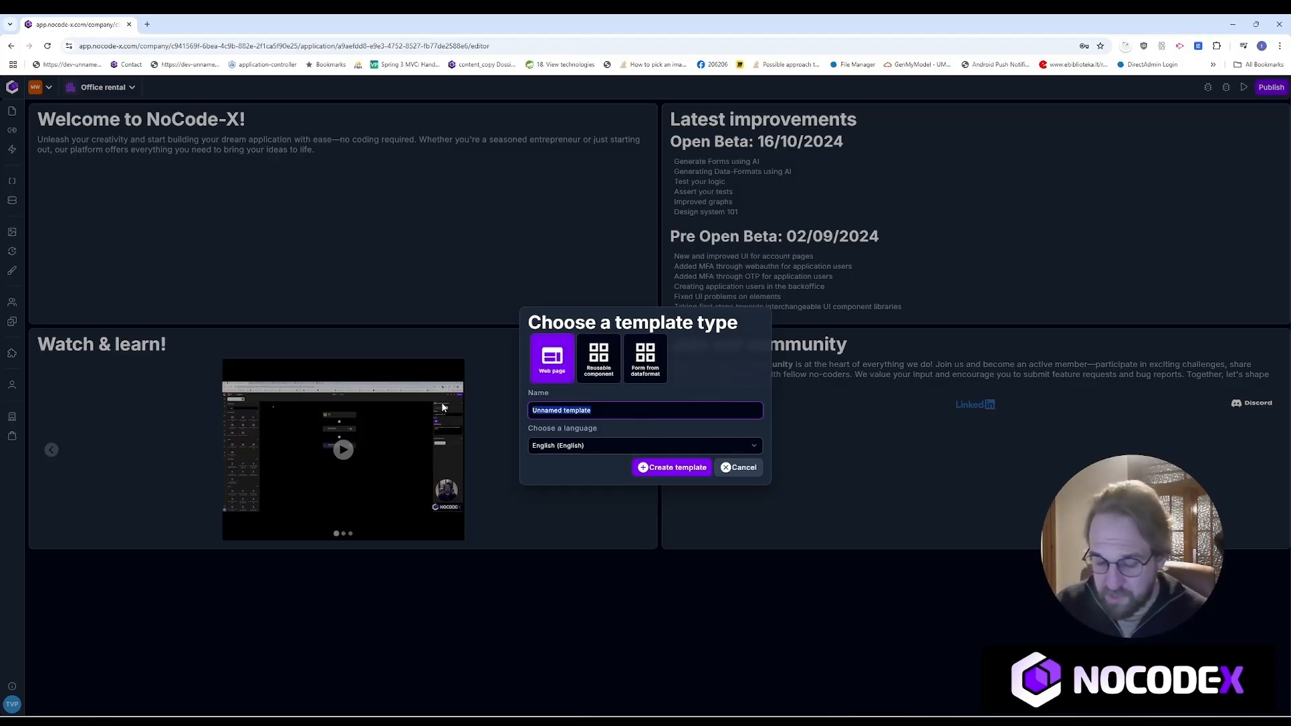
text(My page)
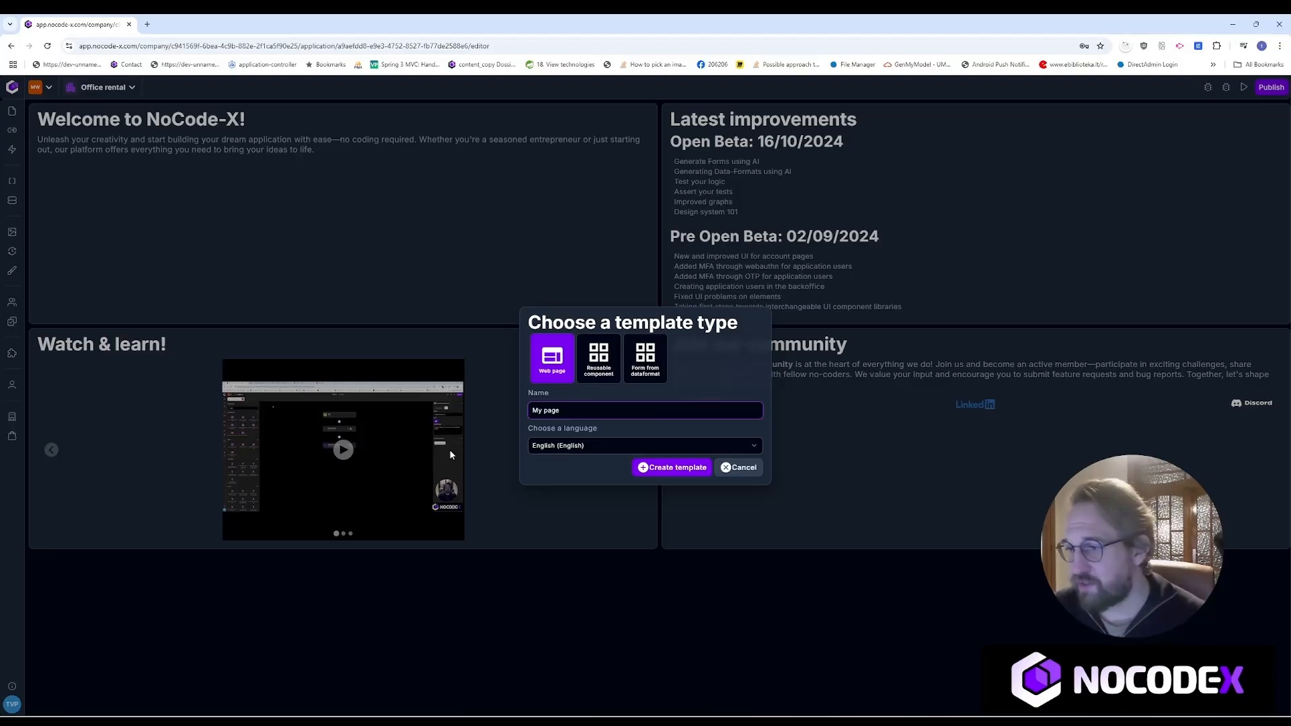
click(586, 445)
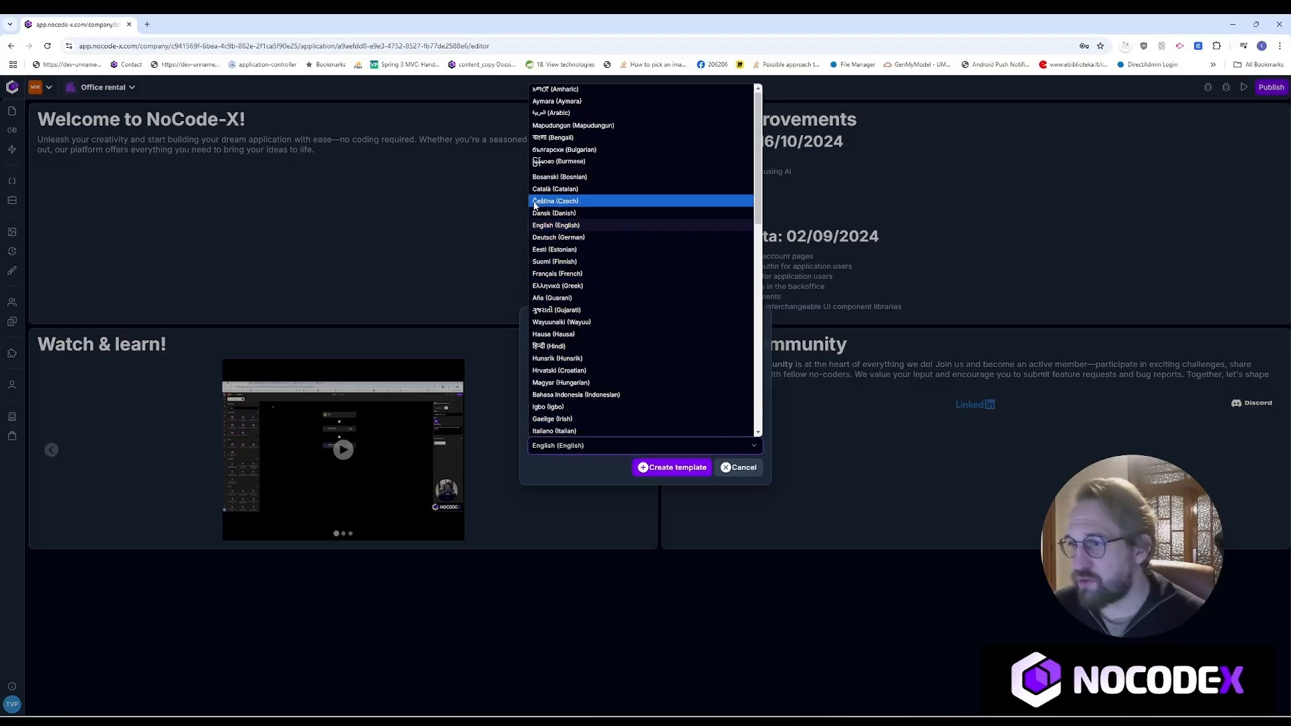
click(569, 228)
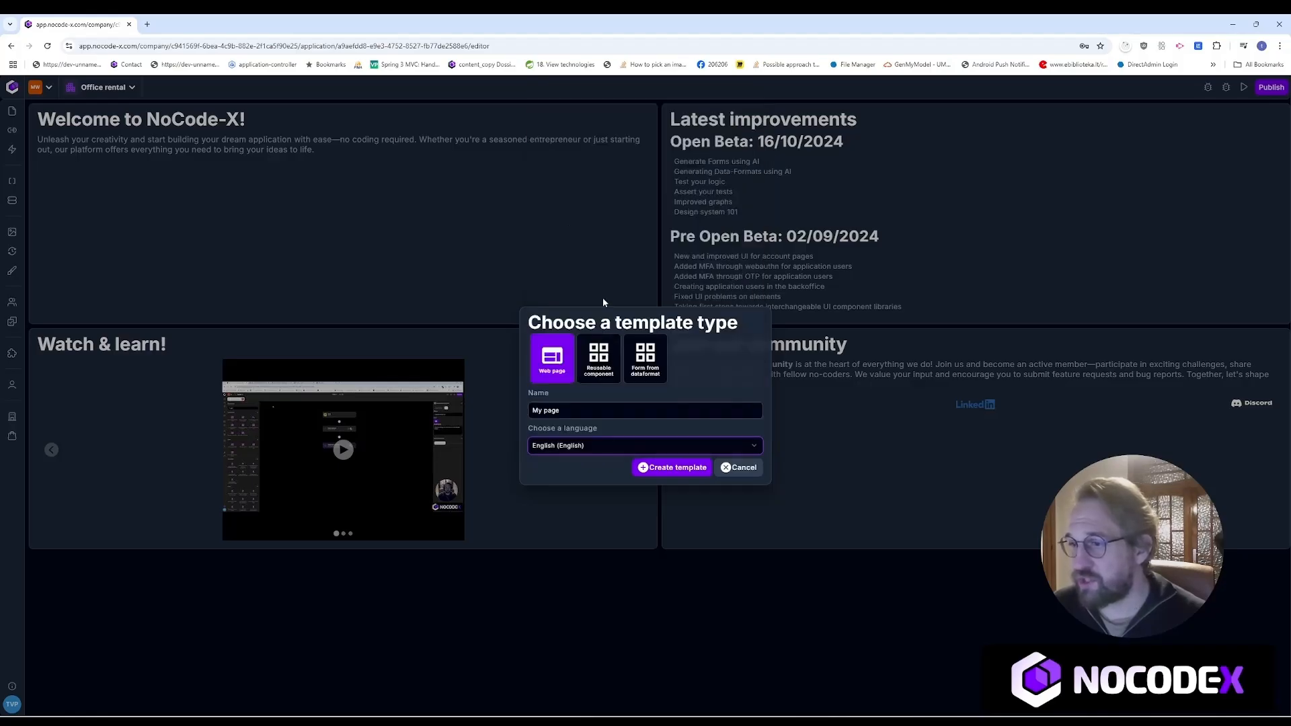
click(659, 470)
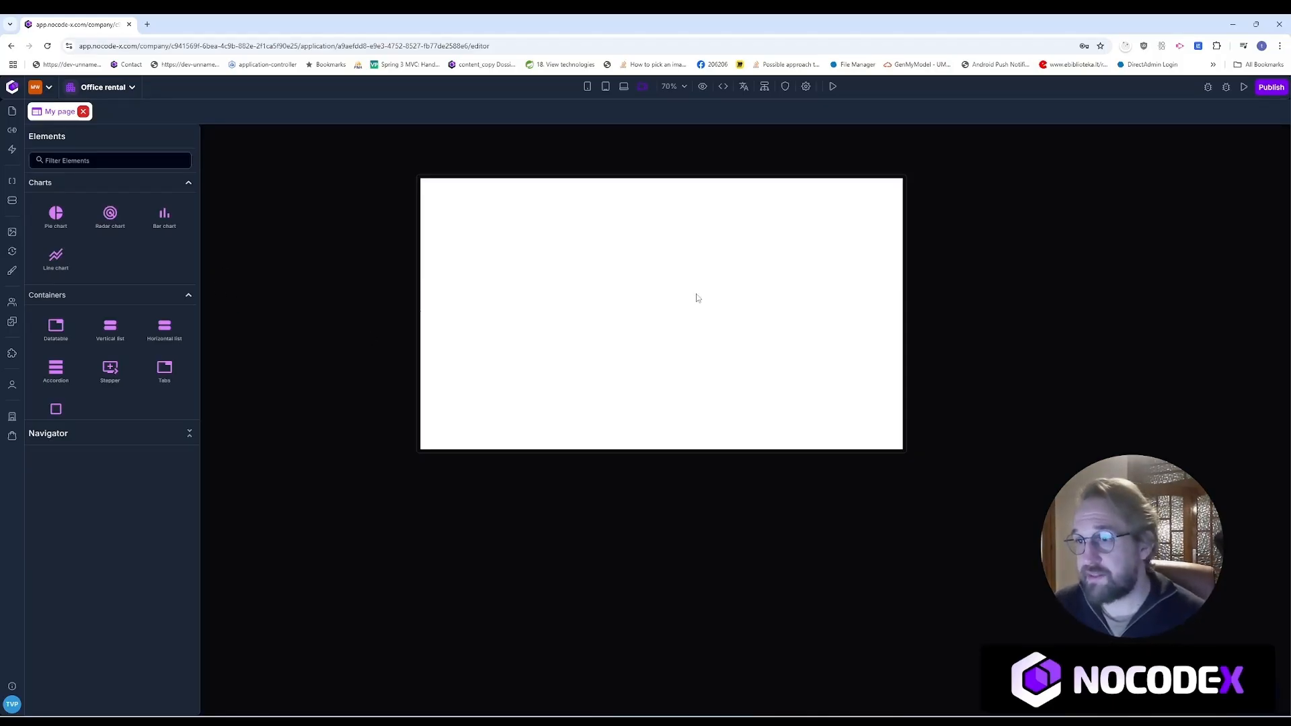
drag(912, 471, 823, 496)
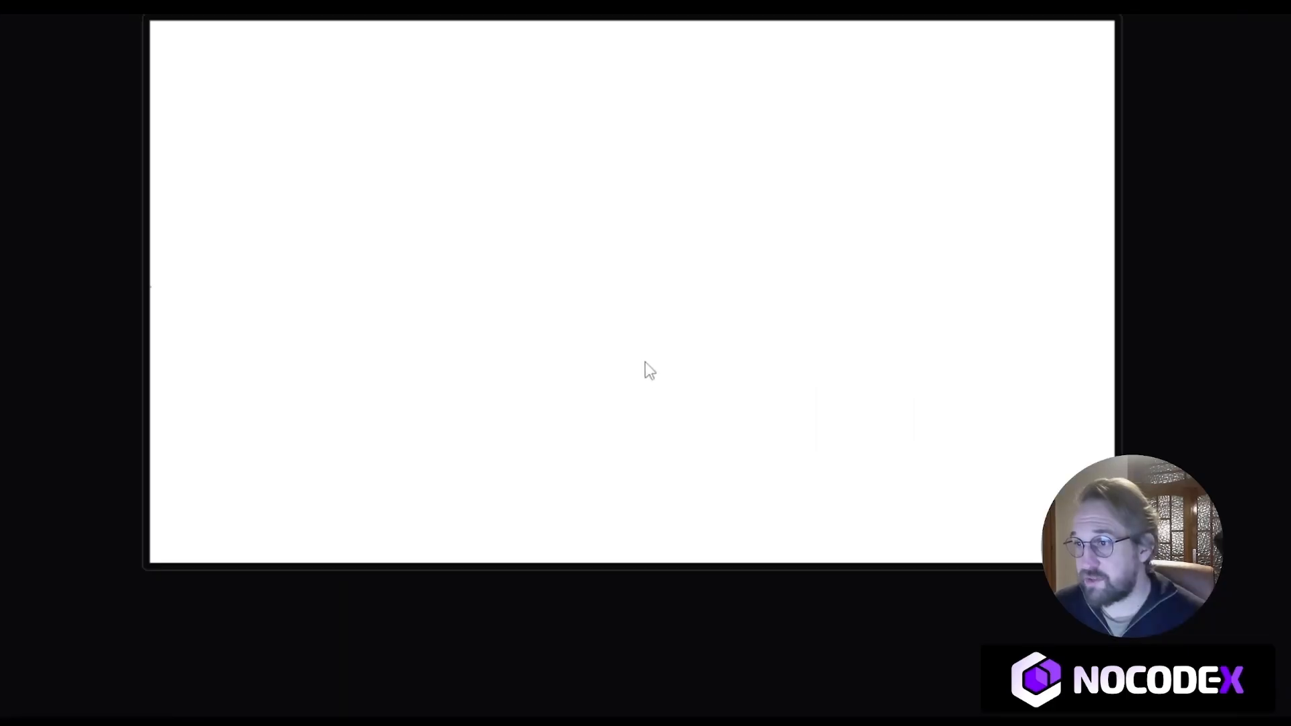
scroll(577, 373, up, 3)
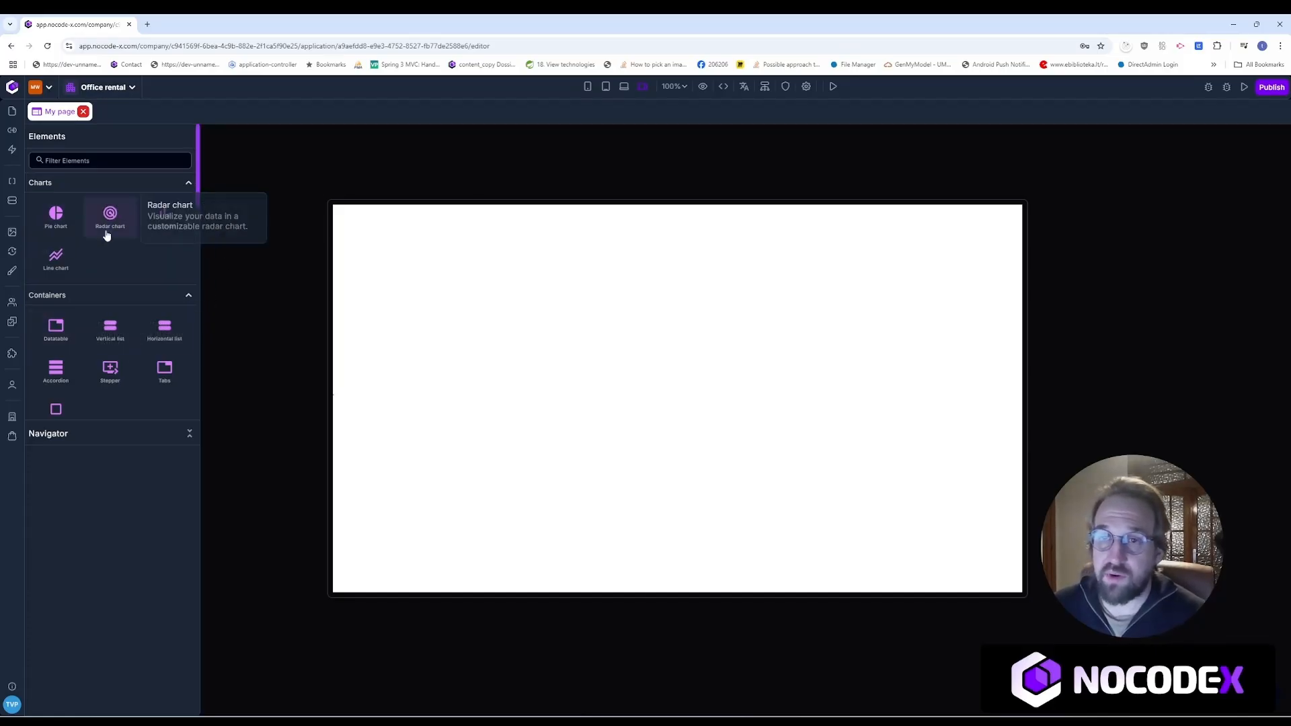
click(97, 155)
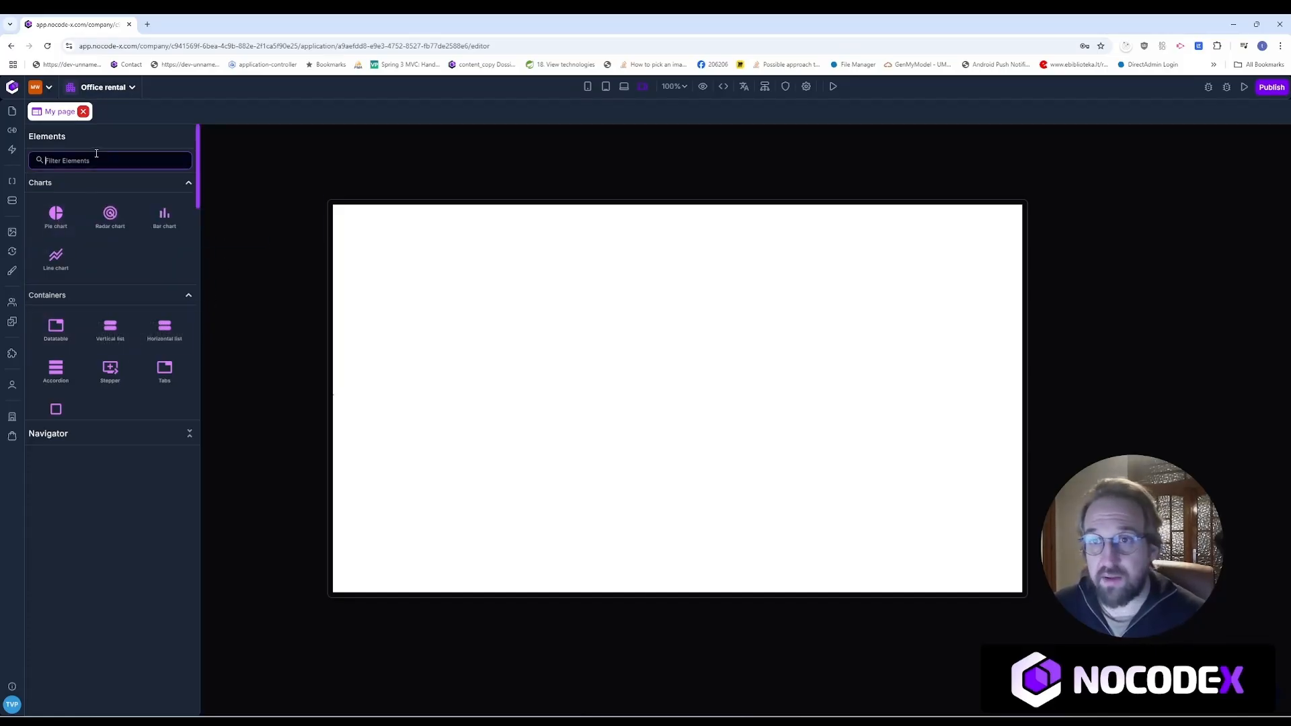
text(verti)
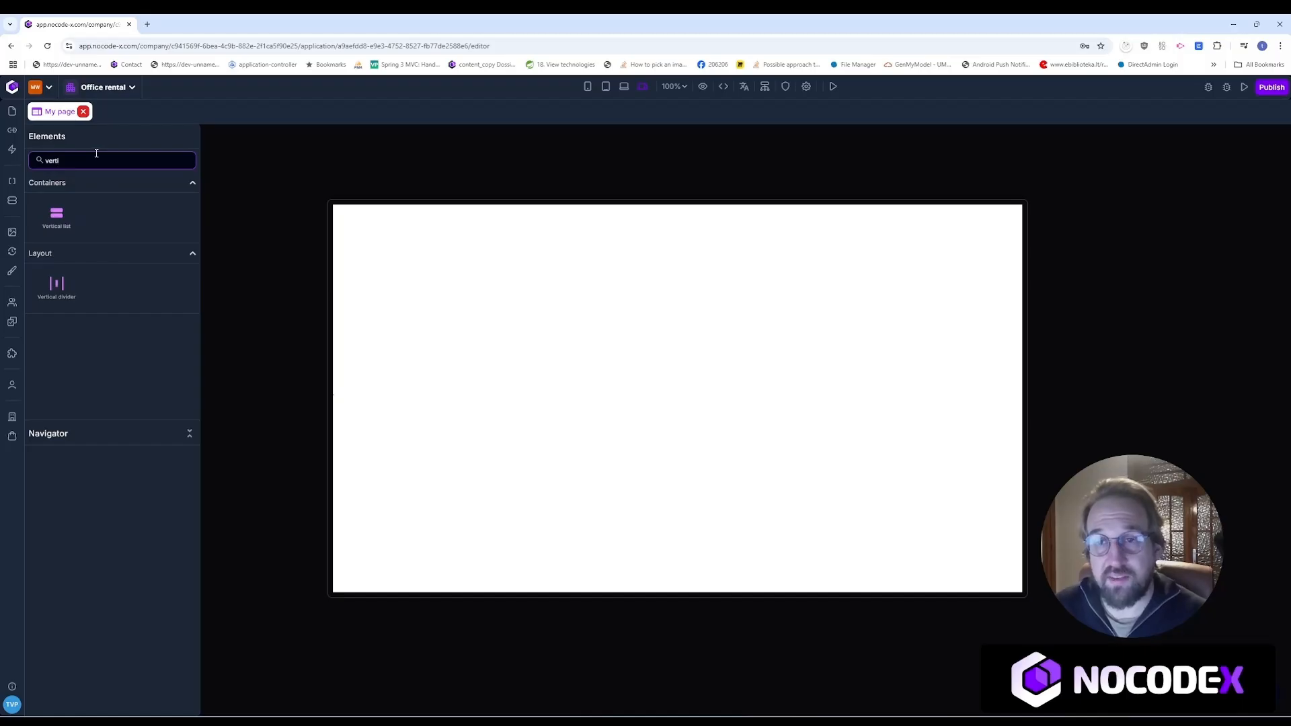
text(t)
key(BackSpace)
key(BackSpace)
key(BackSpace)
key(BackSpace)
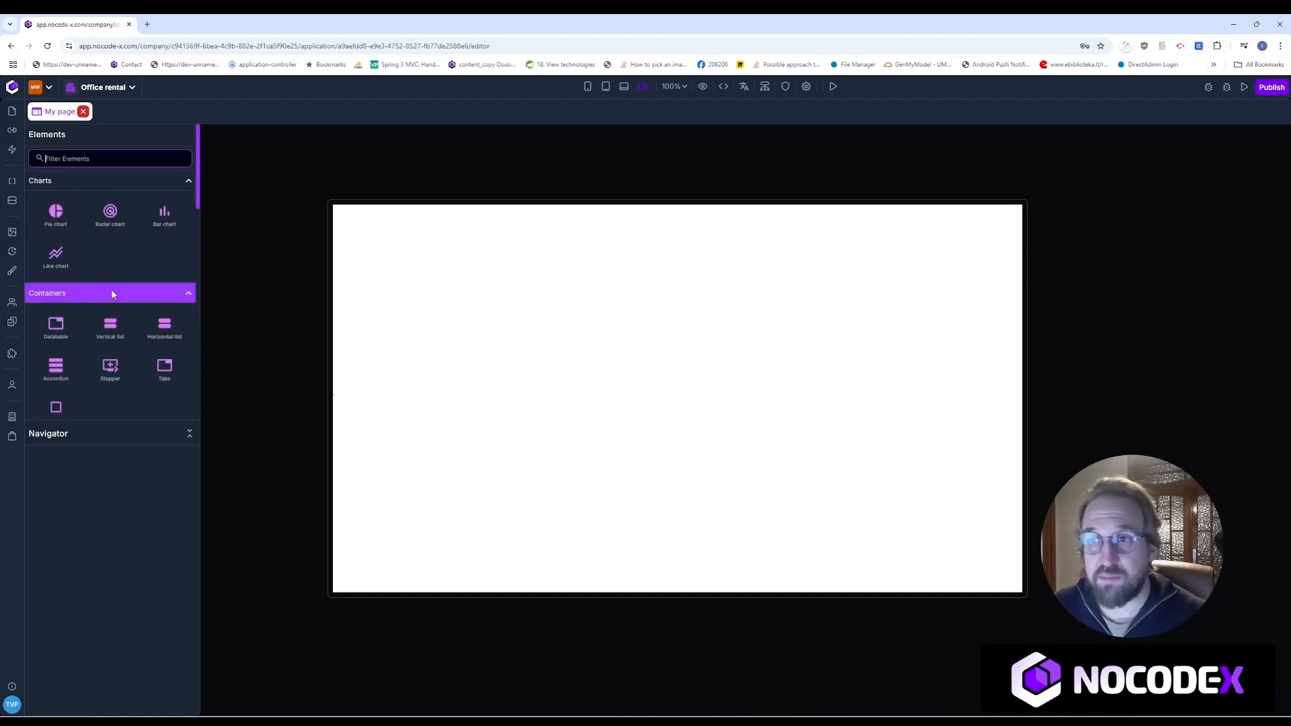
scroll(111, 290, down, 5)
scroll(111, 294, up, 6)
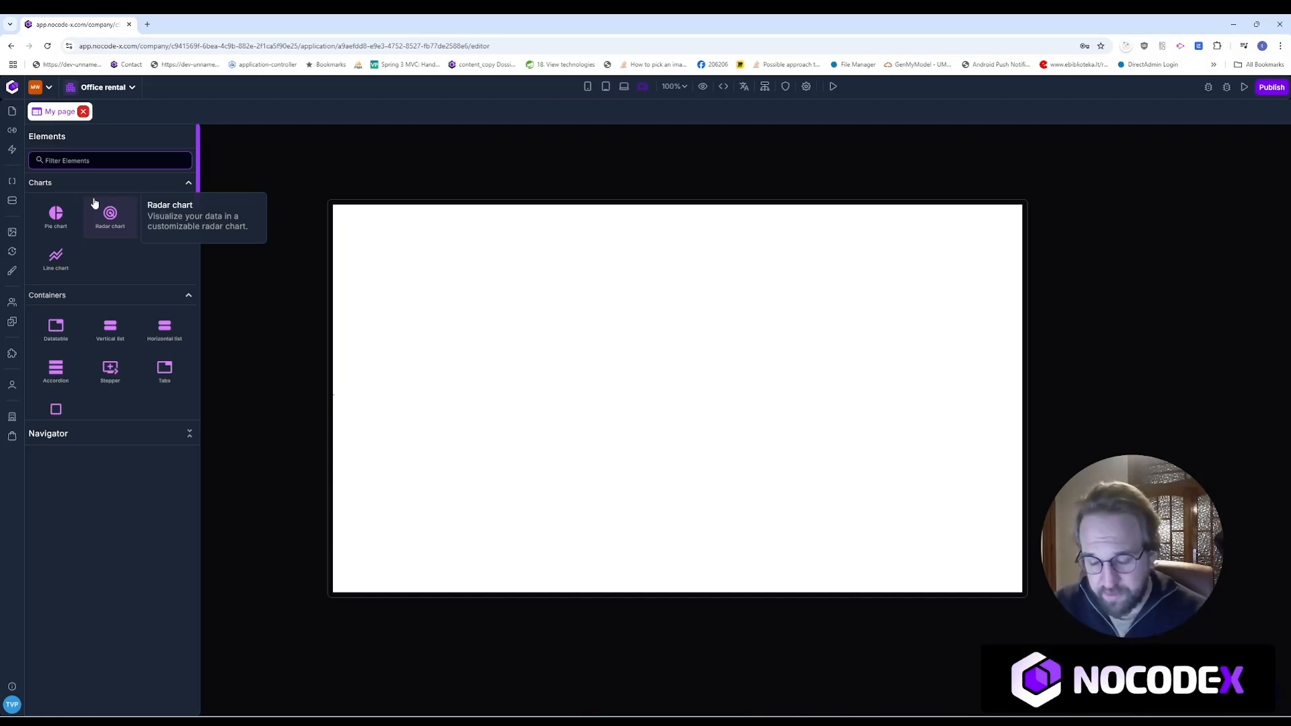
Step: Place a Vertical list on the page and put an Input field inside it
text(verti)
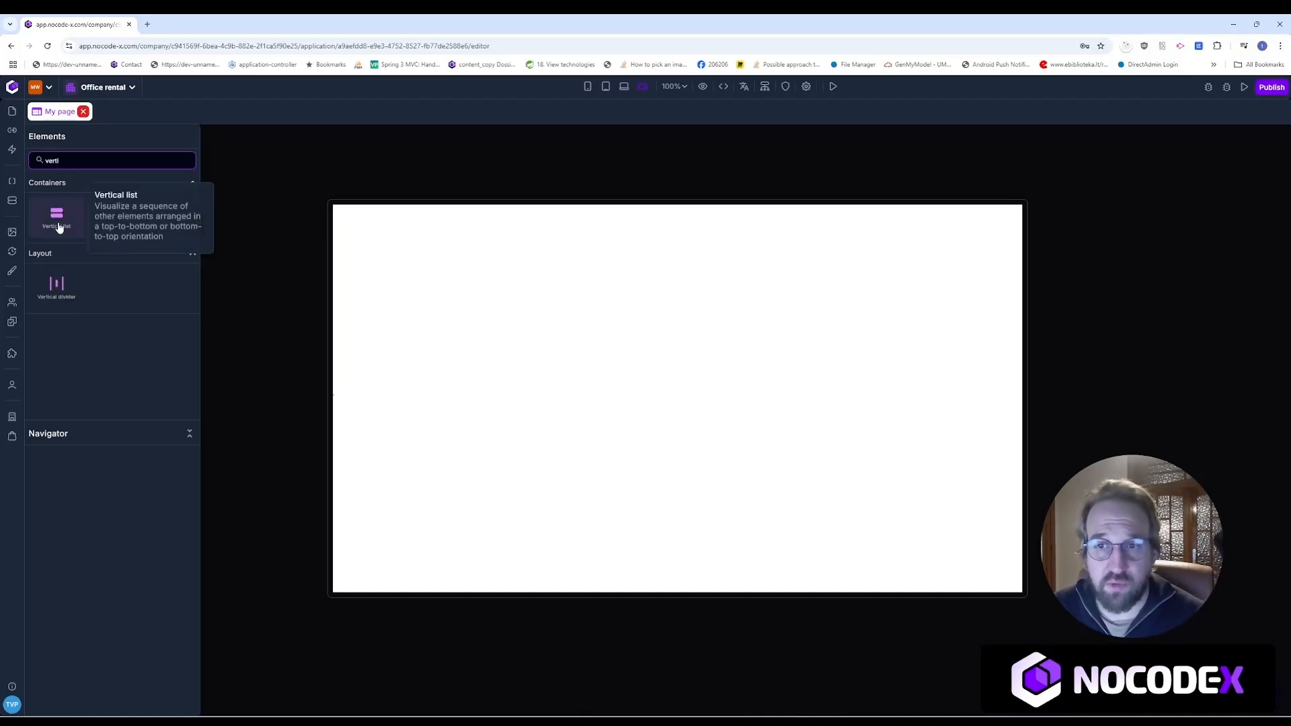
drag(57, 215, 489, 311)
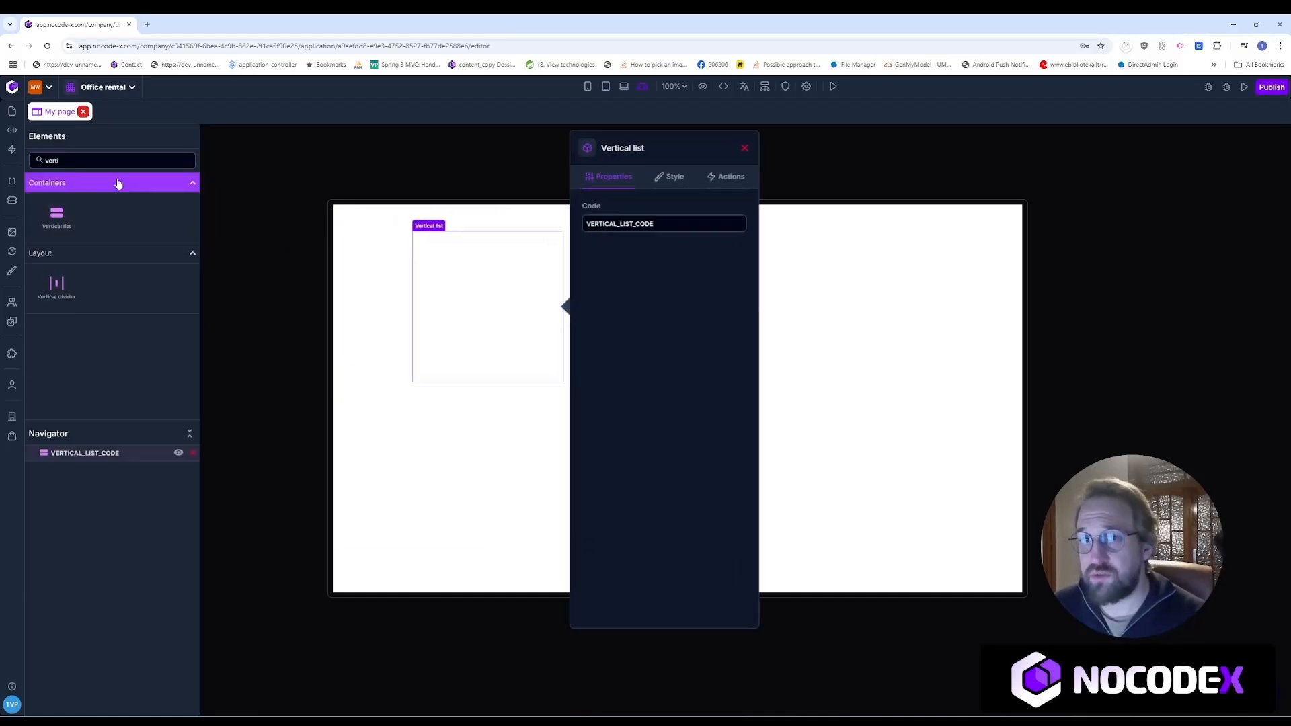
double_click(52, 160)
text(input)
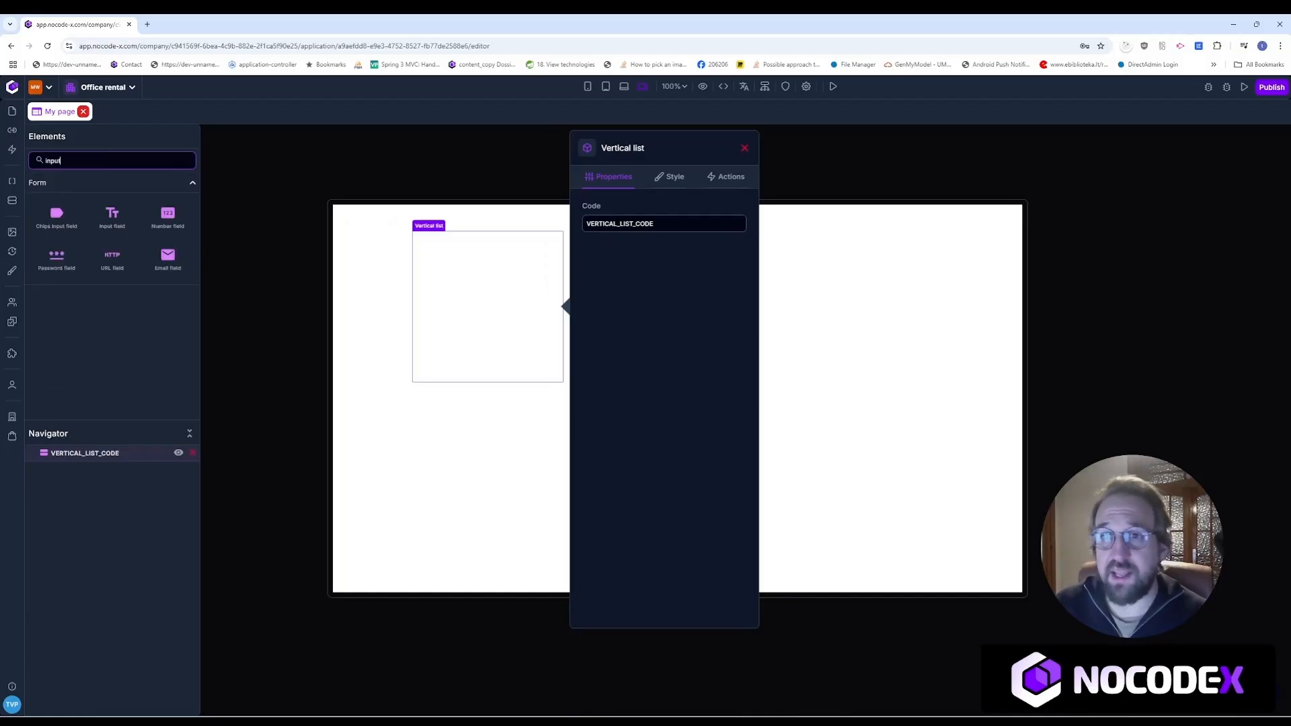
drag(112, 216, 493, 280)
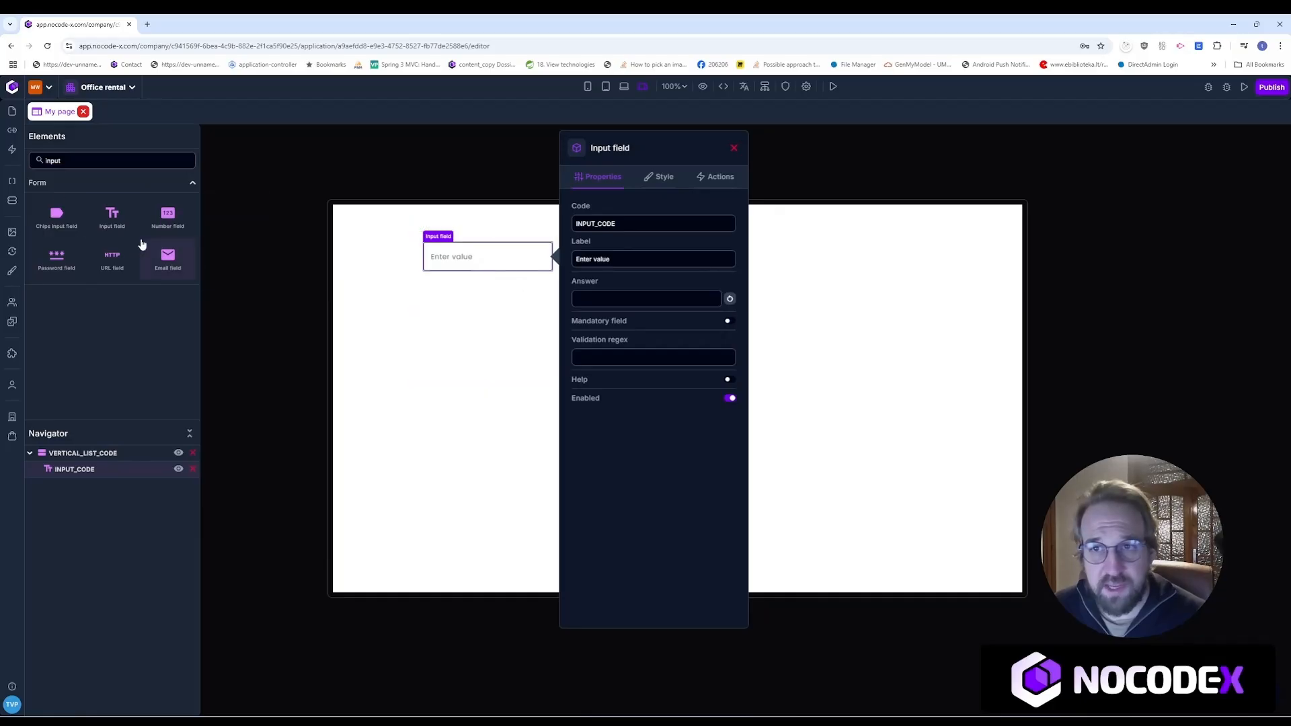
Step: Add a Button below the input in the list, then close the My page editor
drag(81, 162, 20, 161)
text(buto)
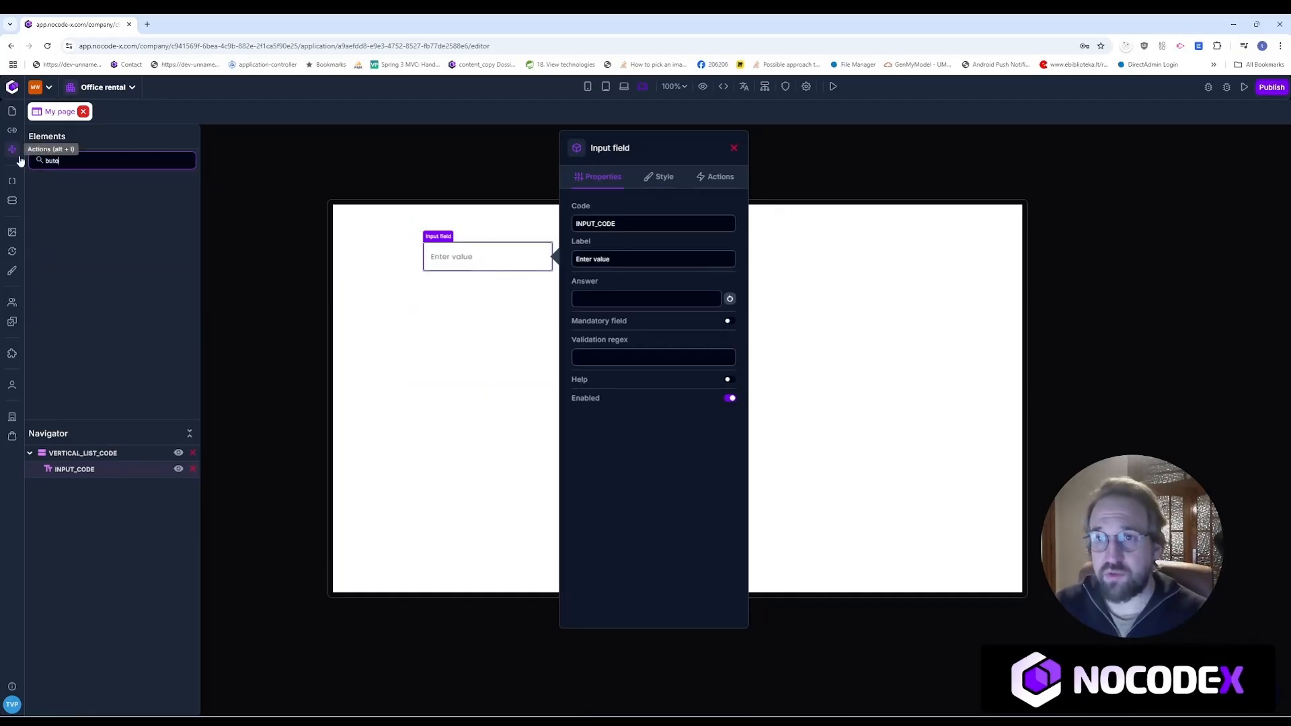
text(n)
key(BackSpace)
key(BackSpace)
text(t)
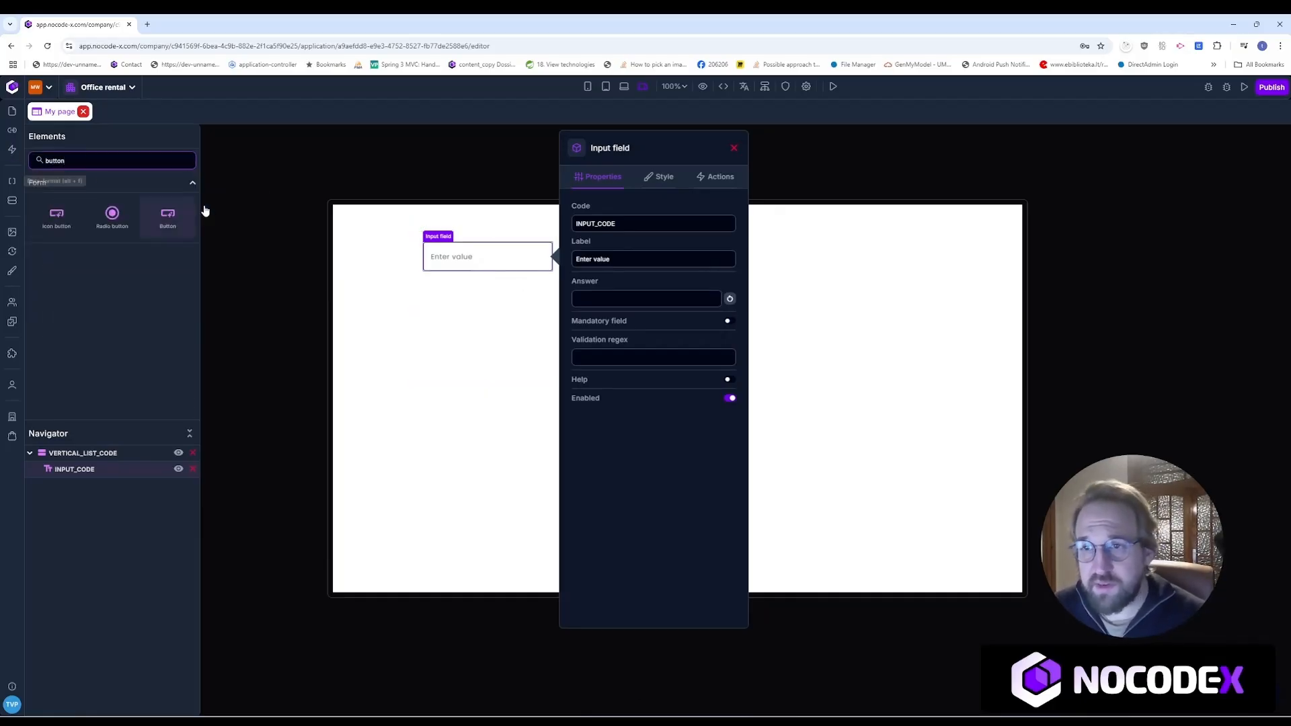
drag(168, 216, 498, 302)
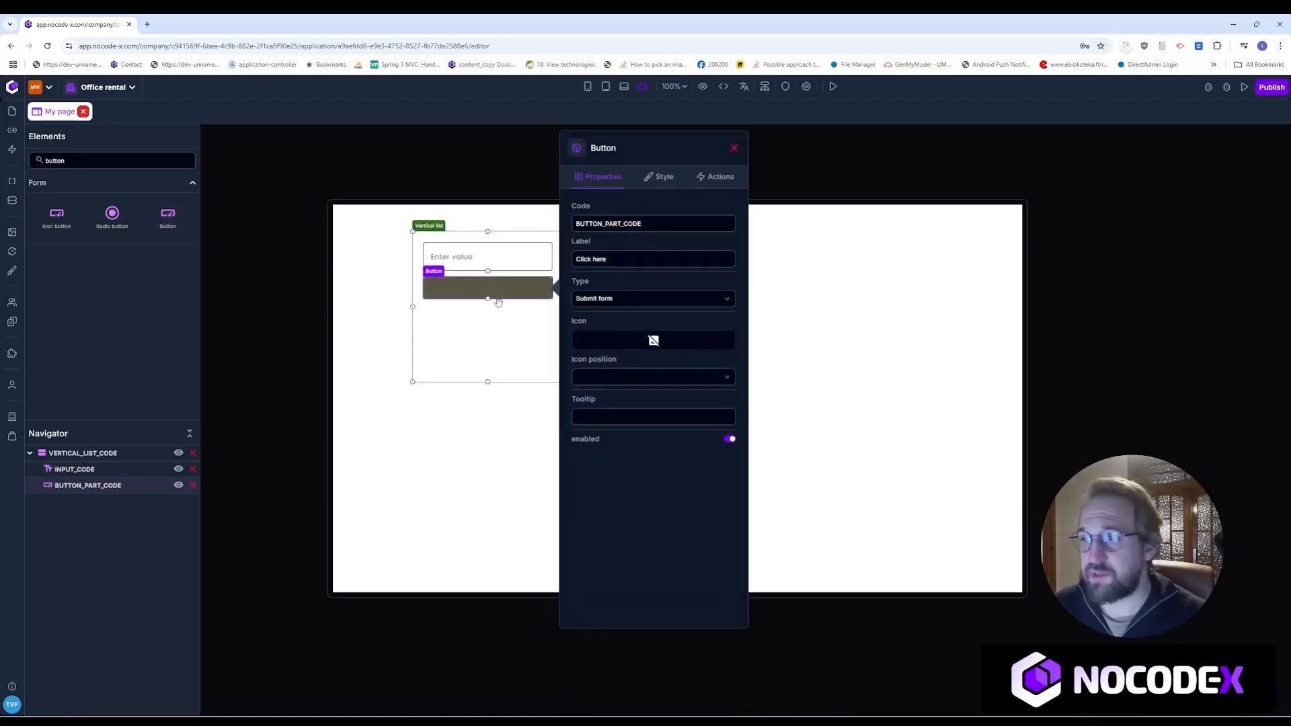
click(733, 149)
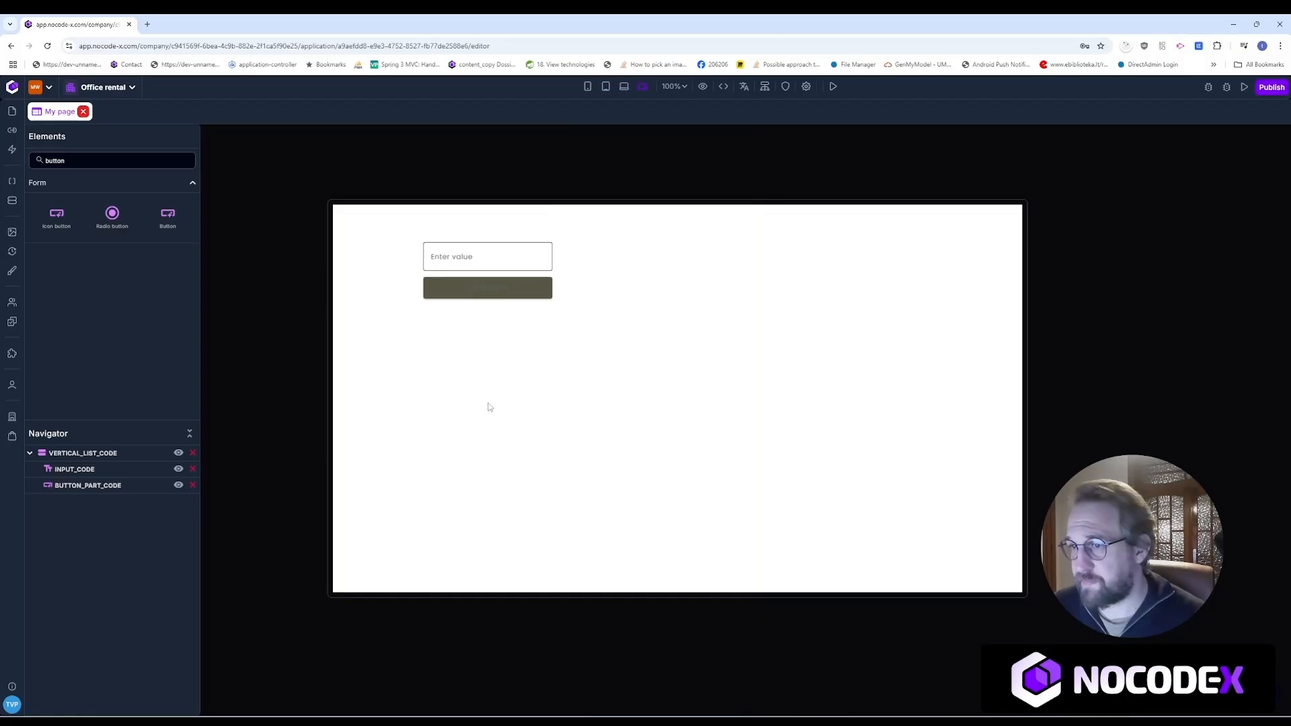
click(502, 343)
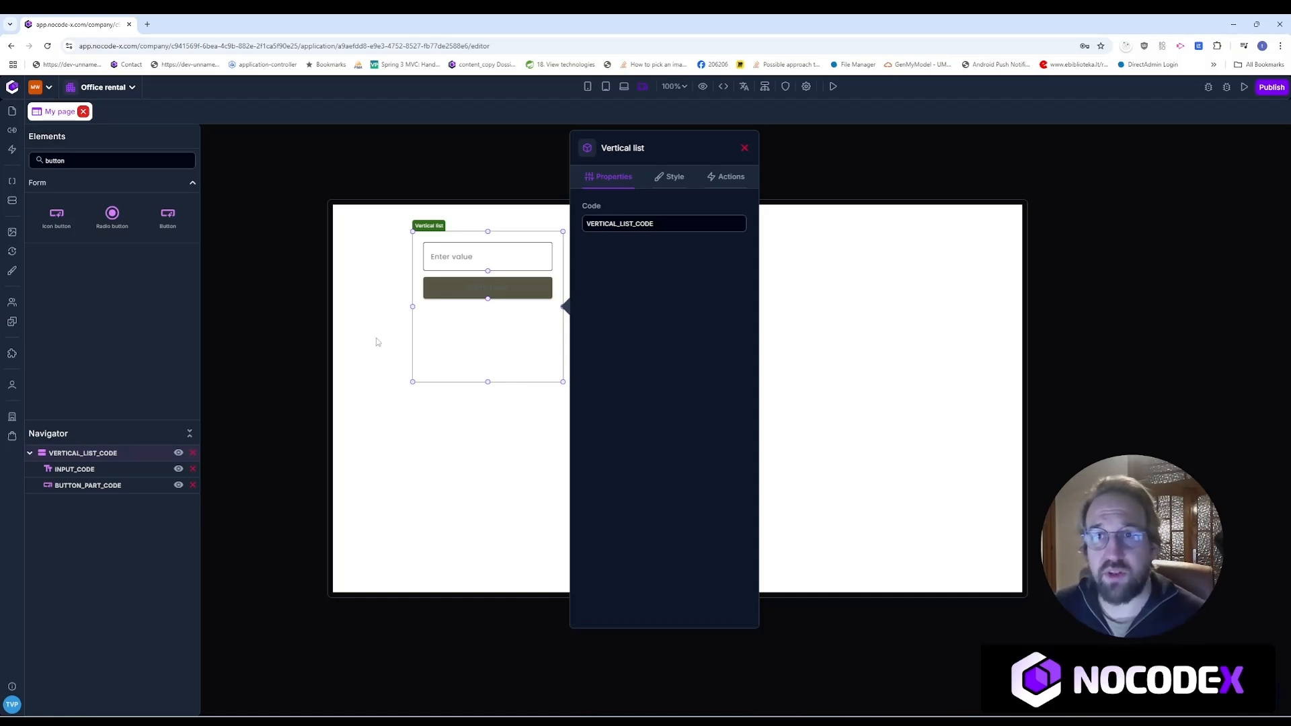
click(83, 112)
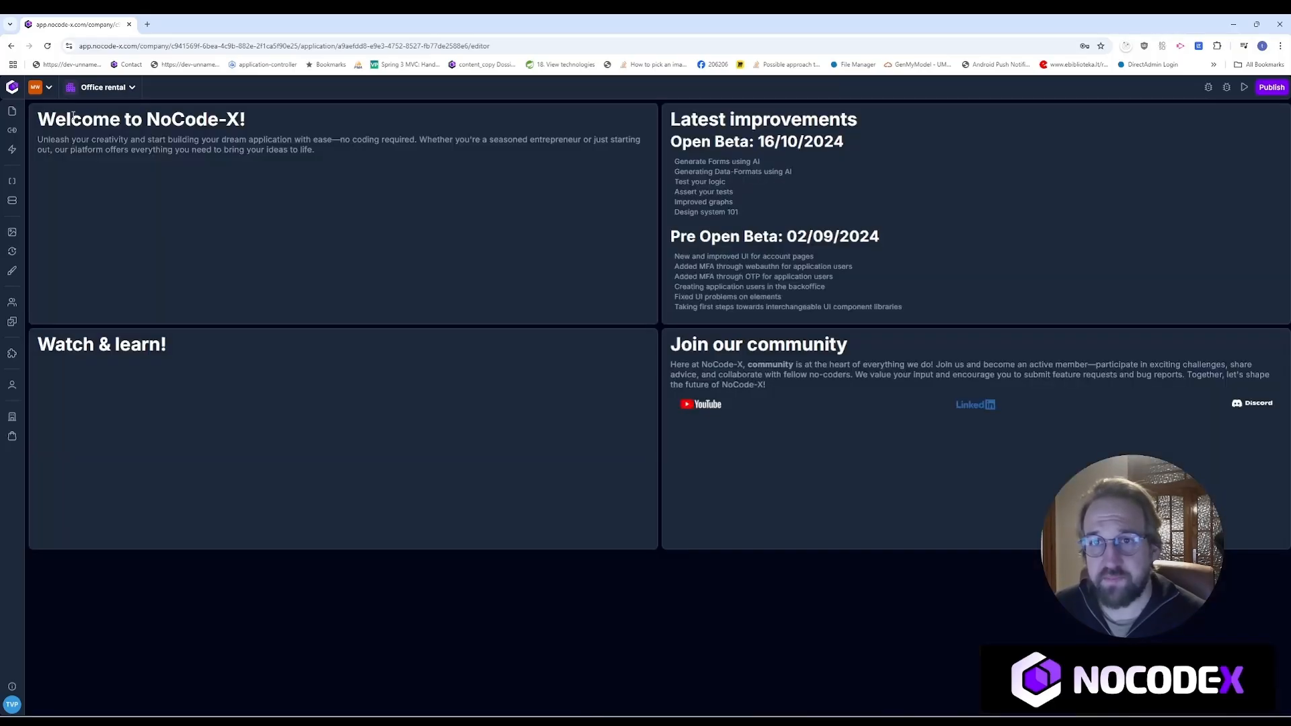
Step: Create a blank API named 'Api' and start on its description
click(12, 132)
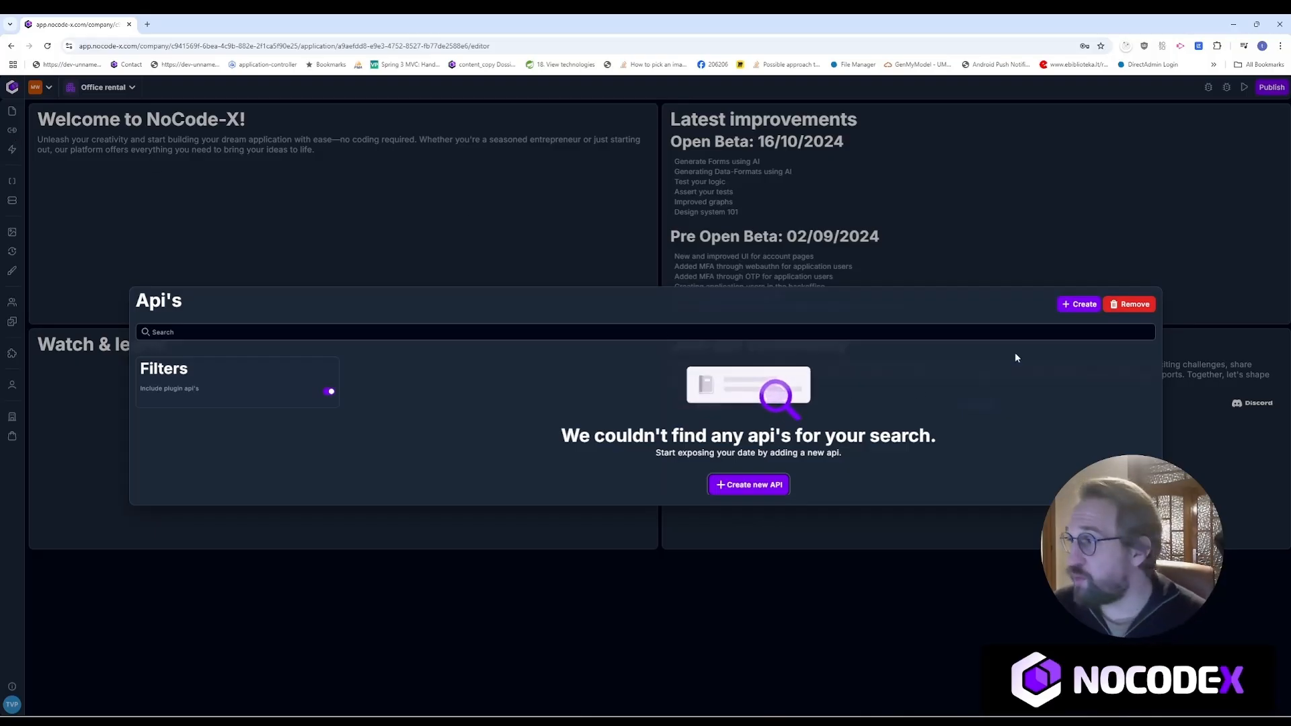
click(1079, 304)
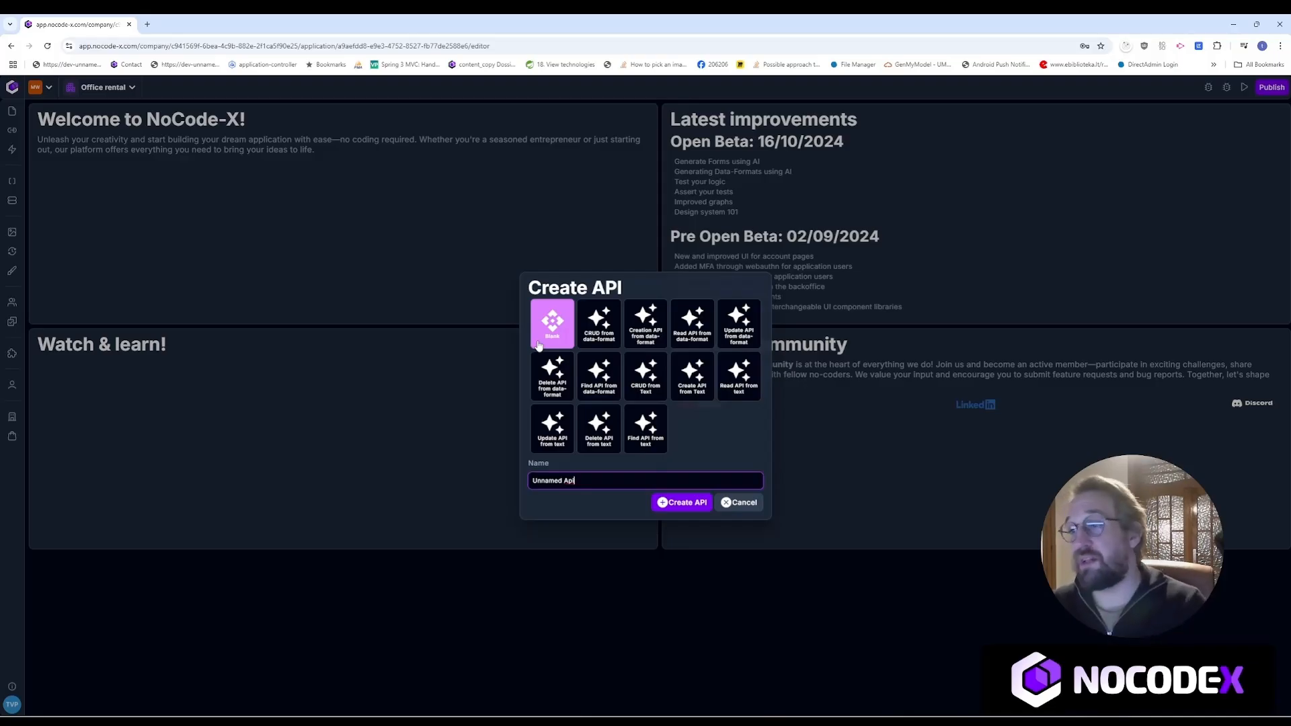
drag(612, 480, 531, 480)
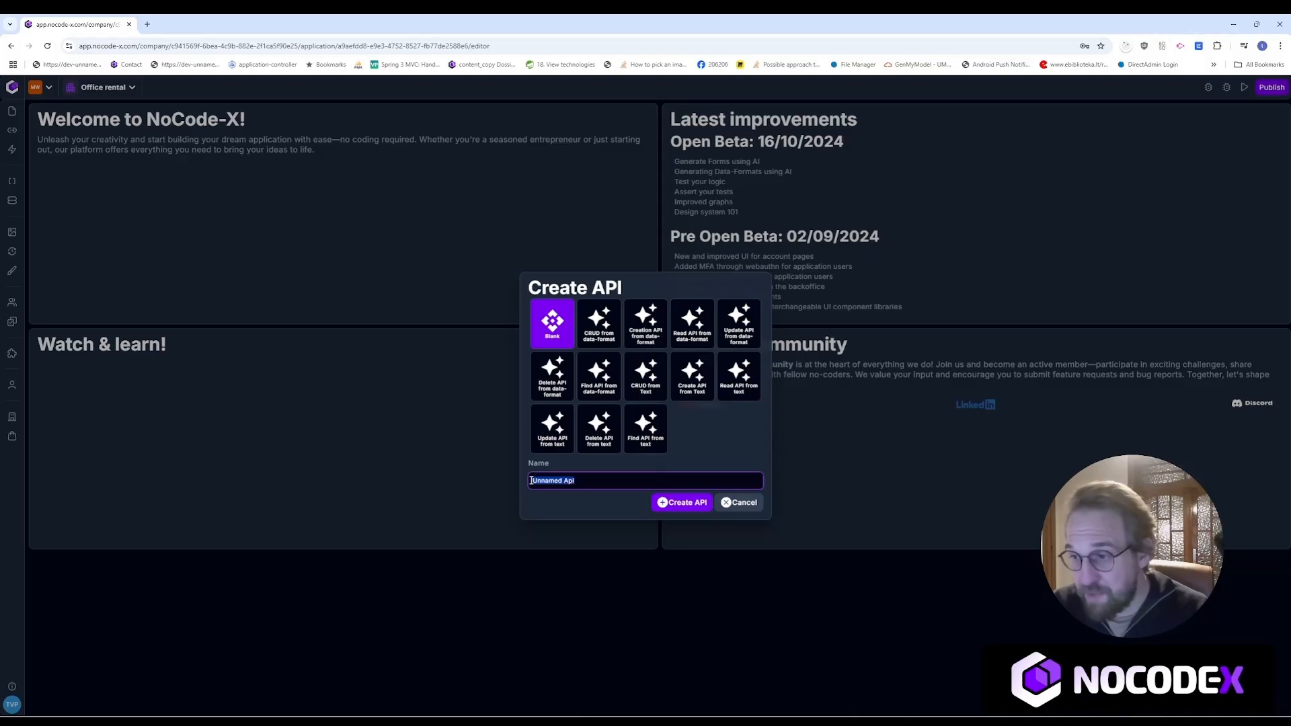
text(Api)
click(662, 503)
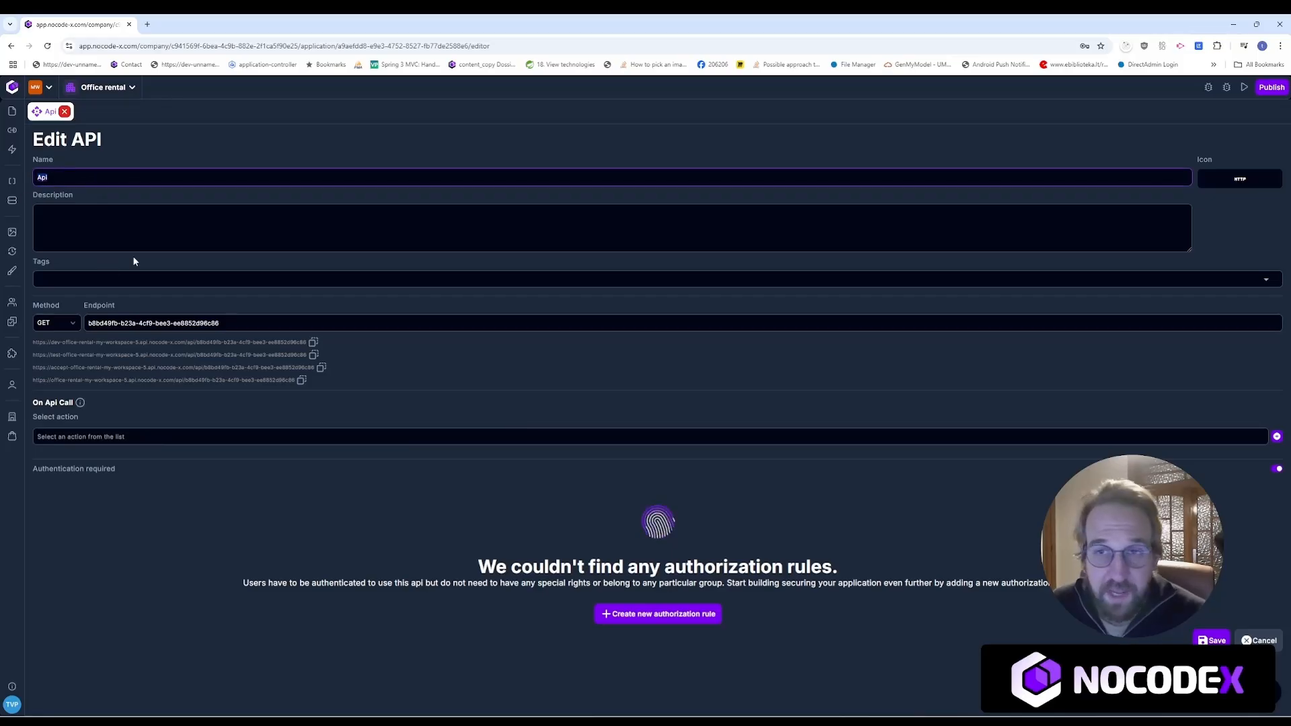
click(169, 221)
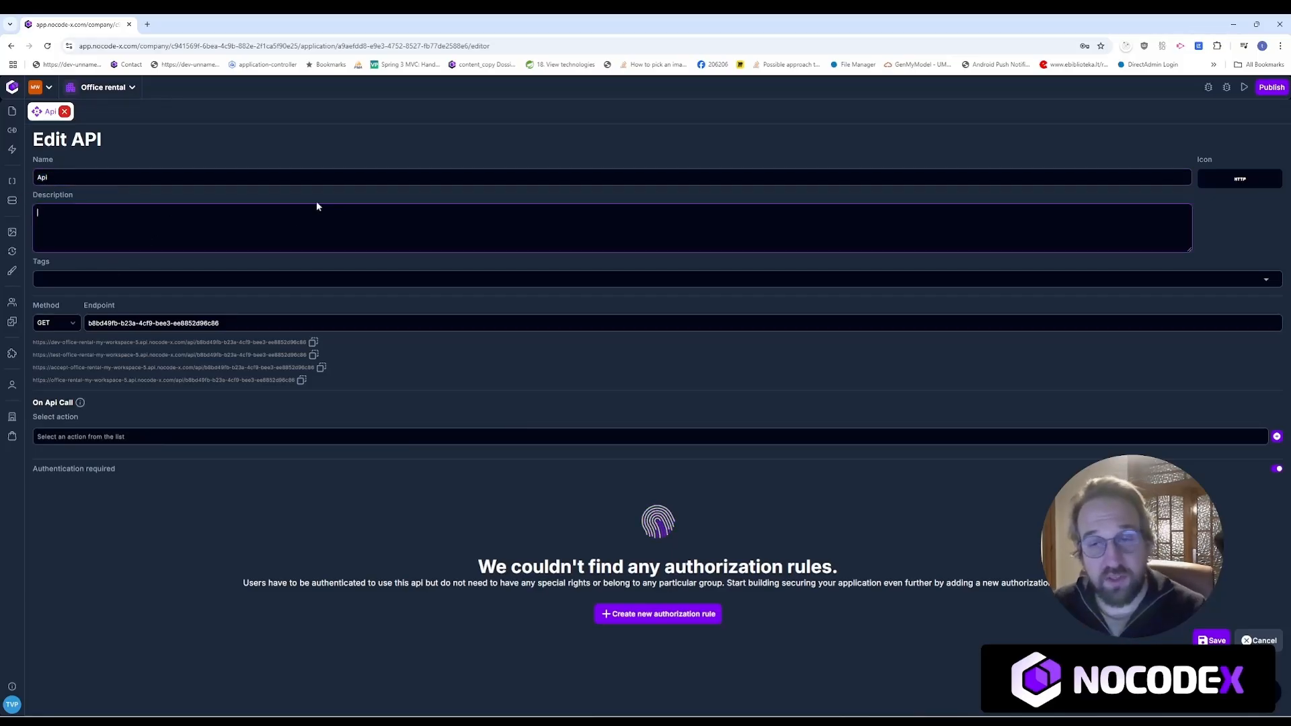
Step: Keep the GET method and set the endpoint to my-api, giving URLs ending /api/my-api
click(1240, 181)
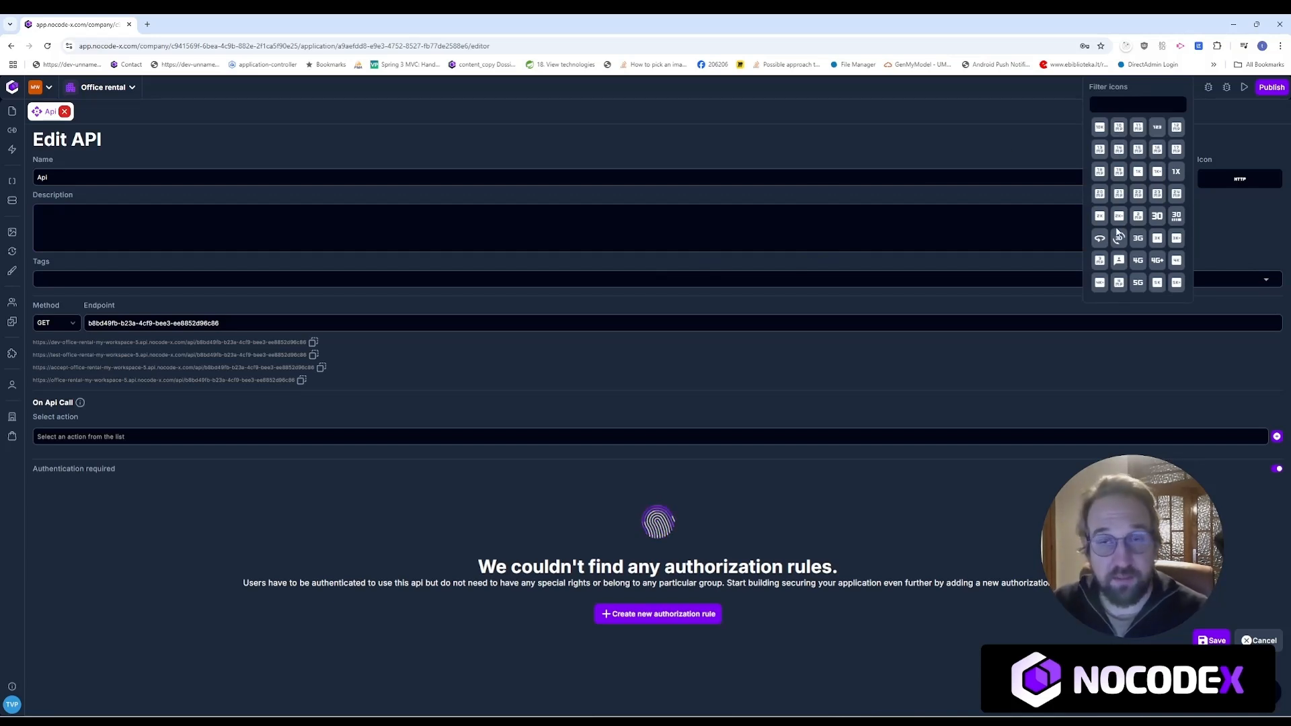
click(1216, 249)
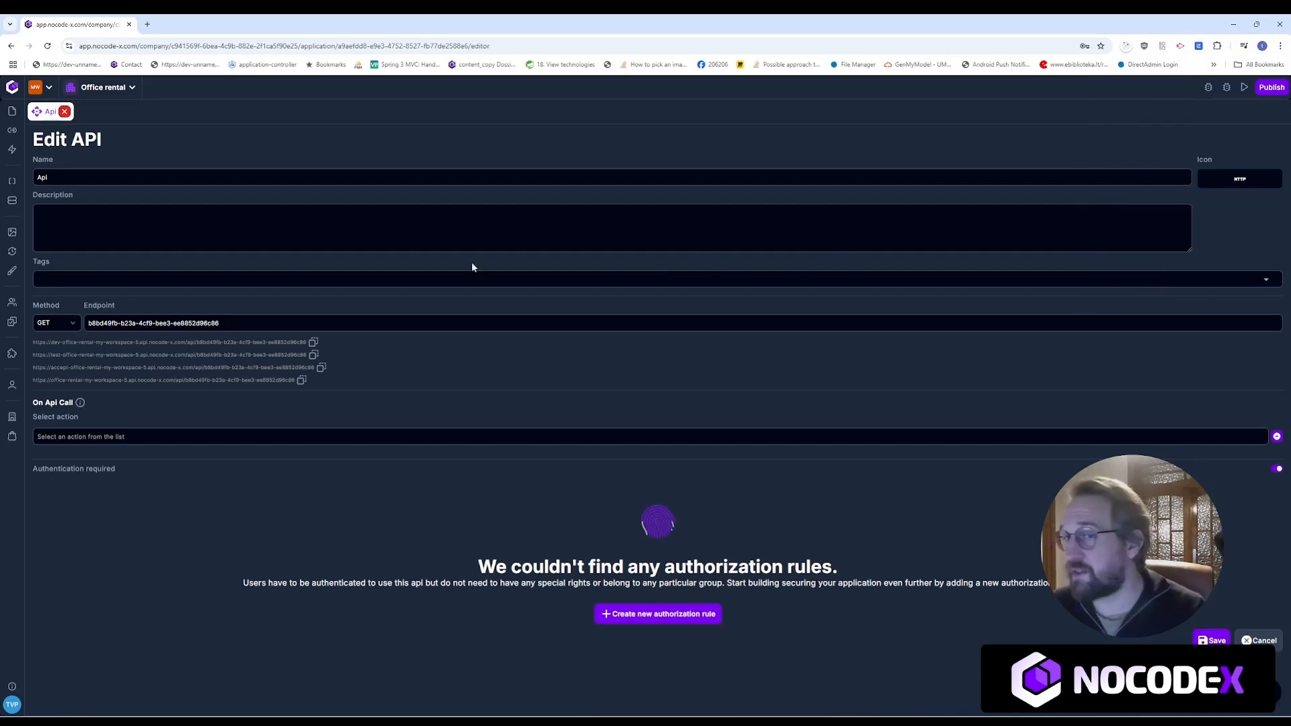
click(48, 324)
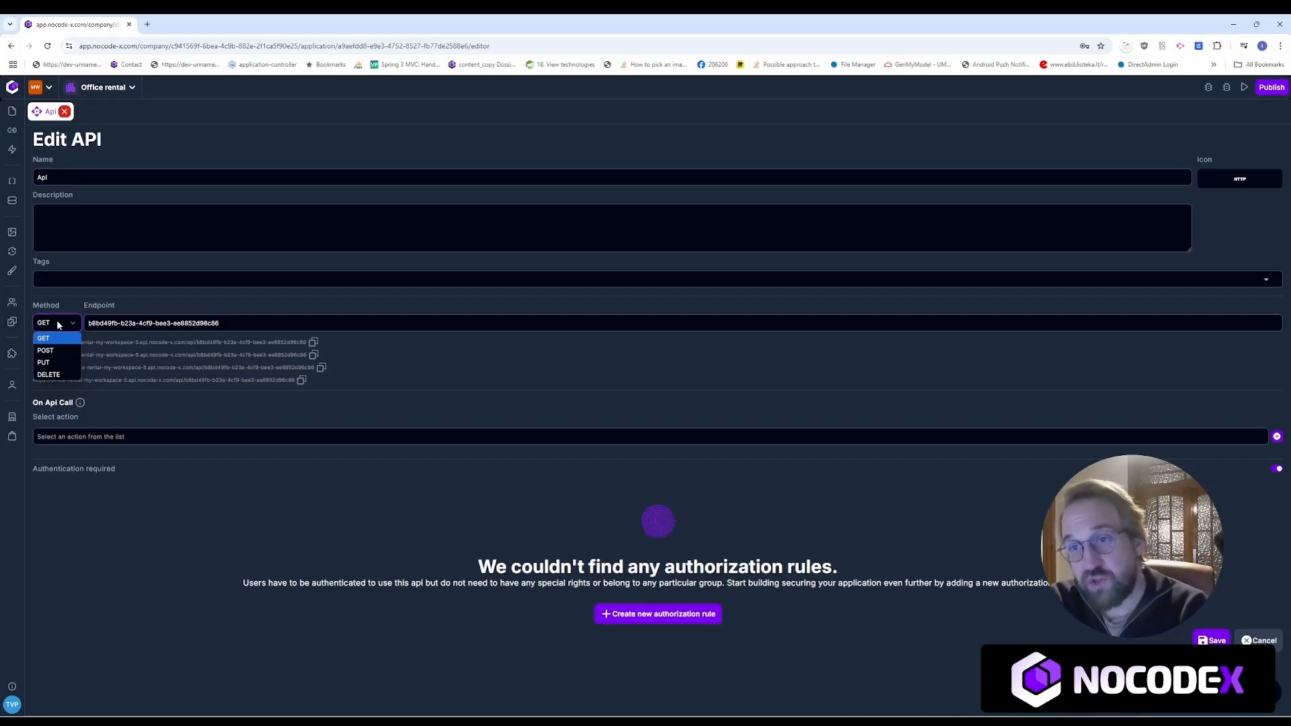
key(Tab)
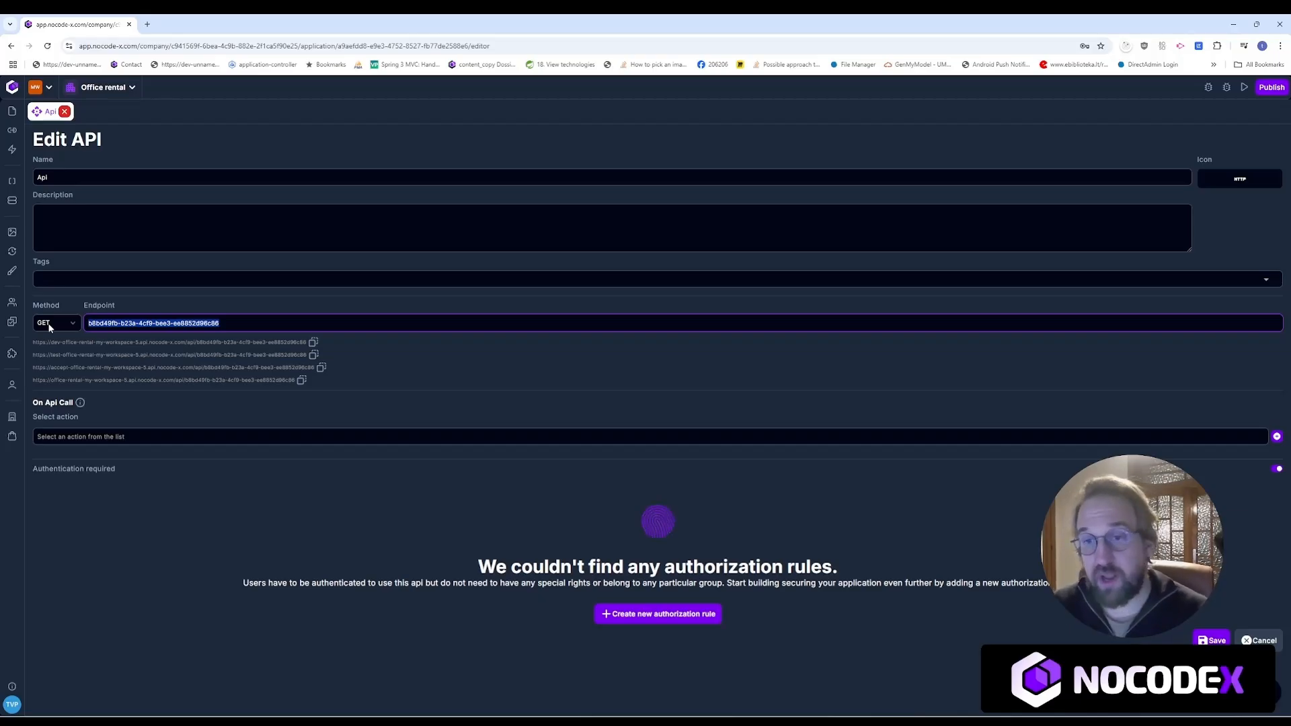
text(my-api)
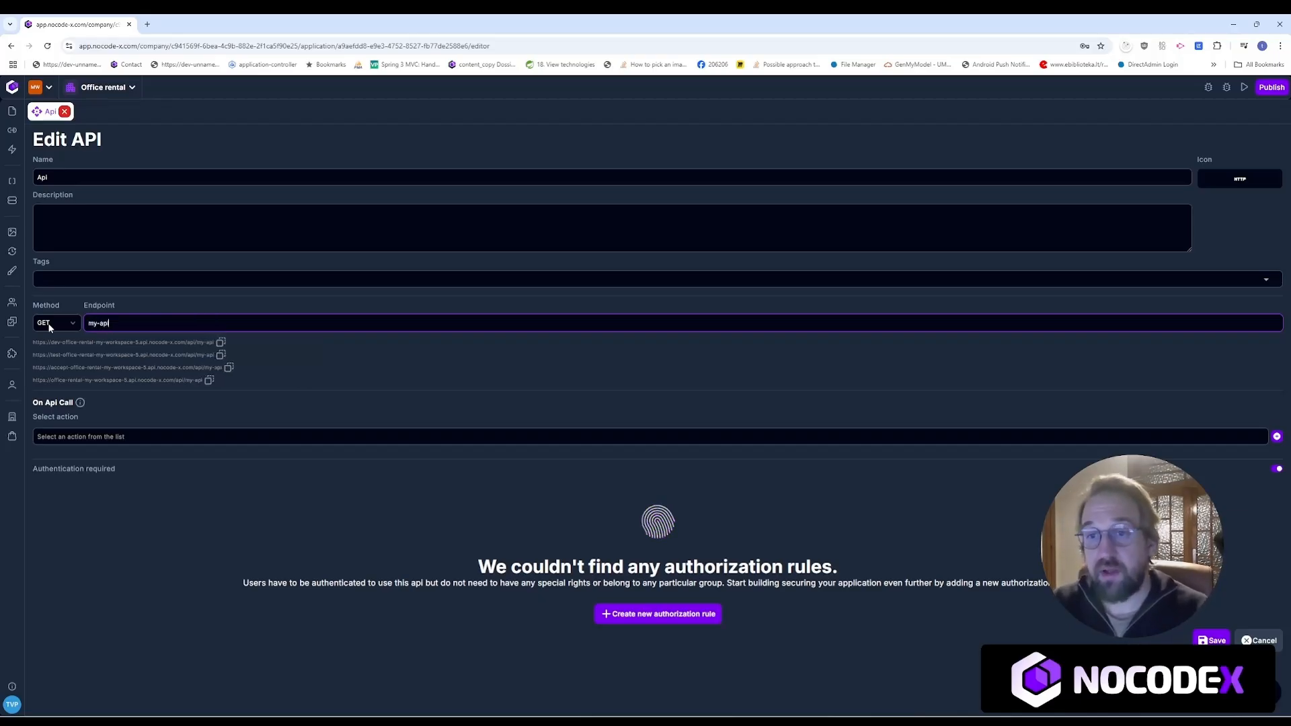
click(91, 323)
drag(33, 343, 217, 347)
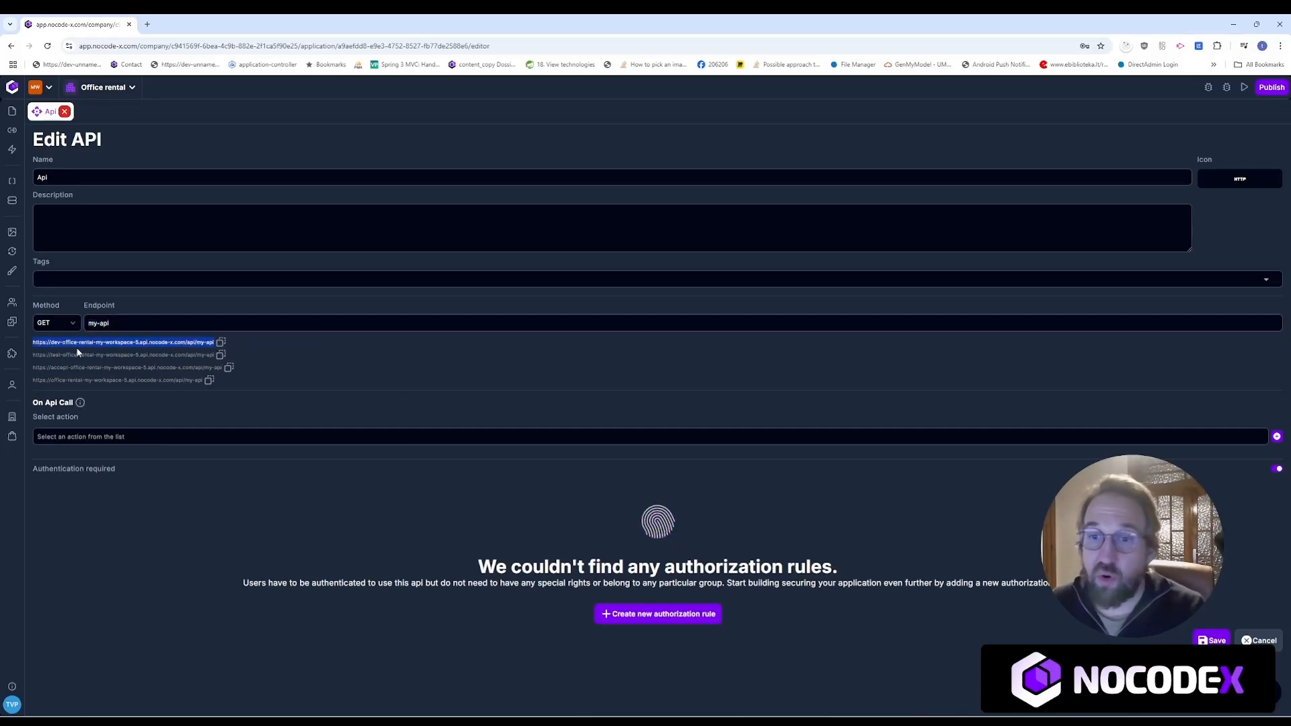
drag(33, 341, 203, 382)
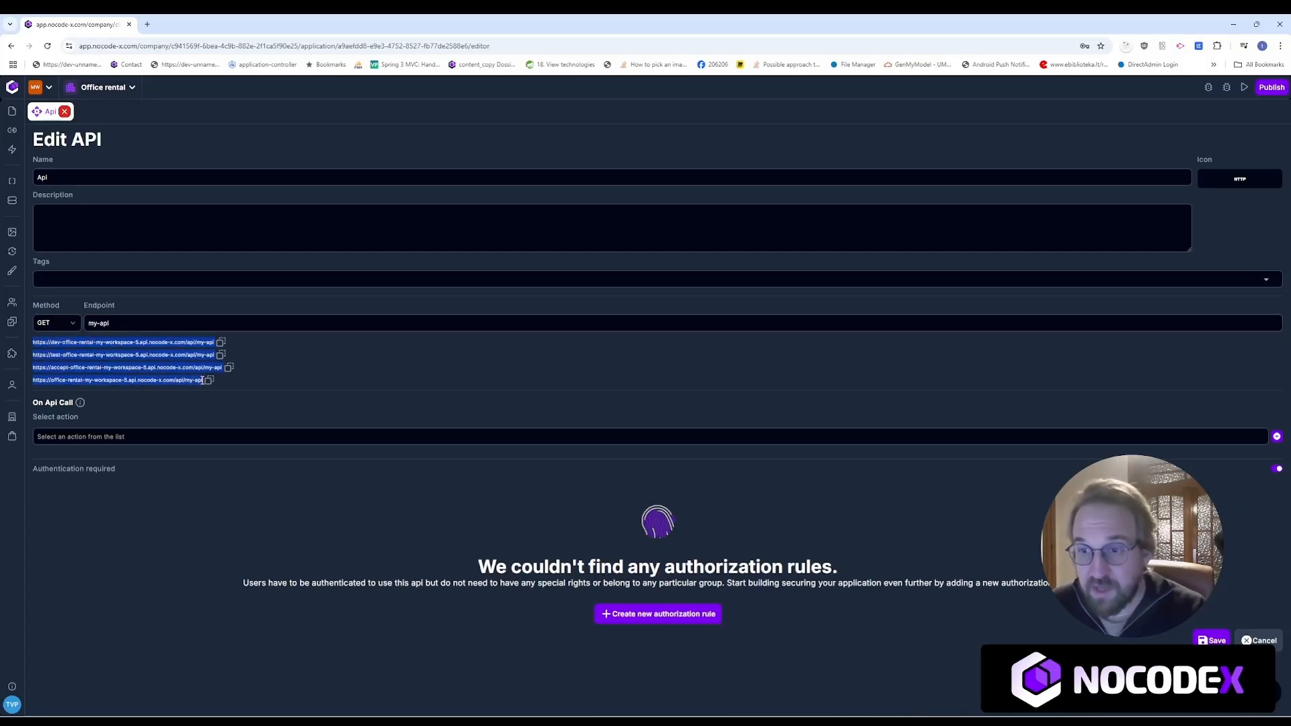
click(300, 377)
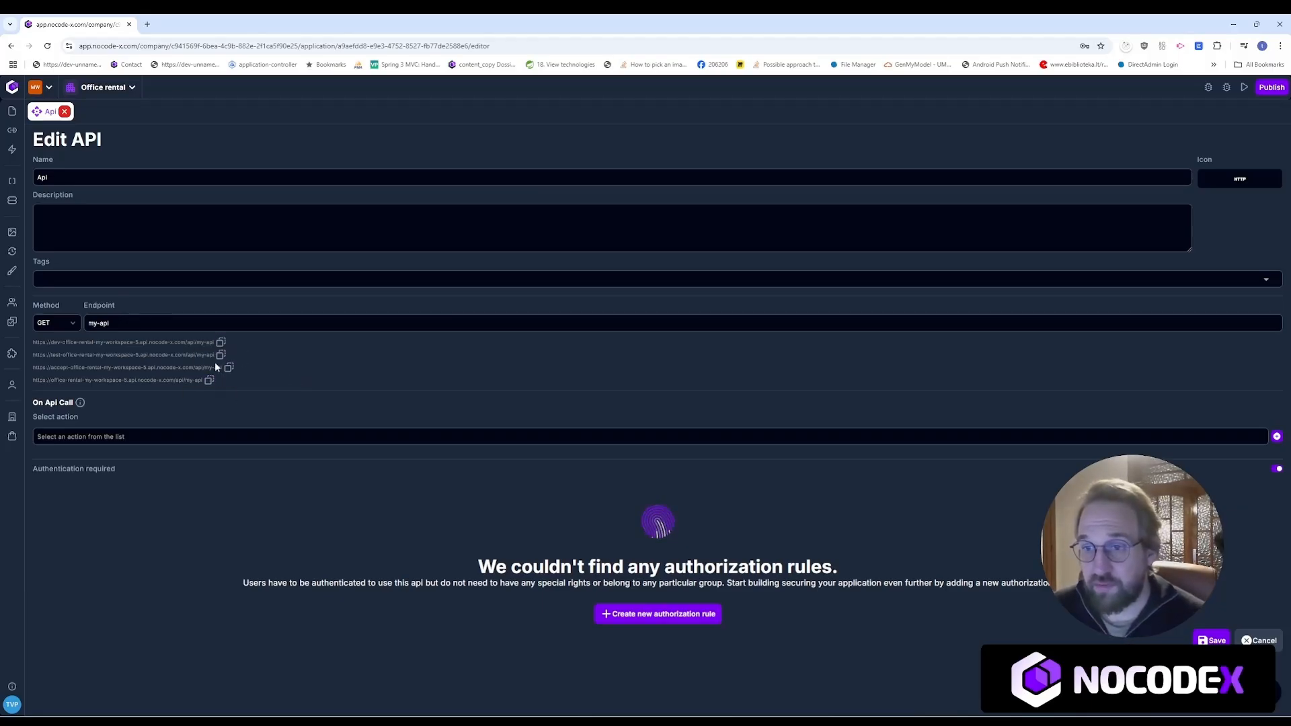
drag(33, 343, 209, 344)
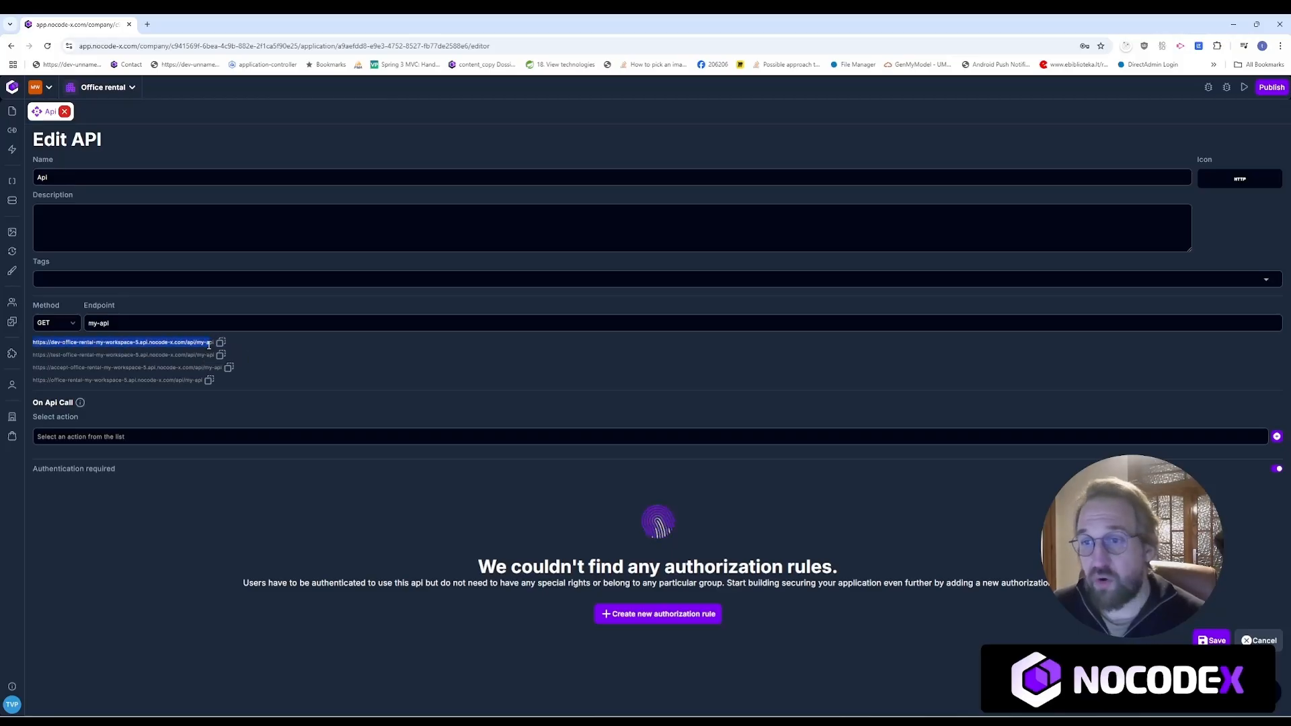
click(357, 348)
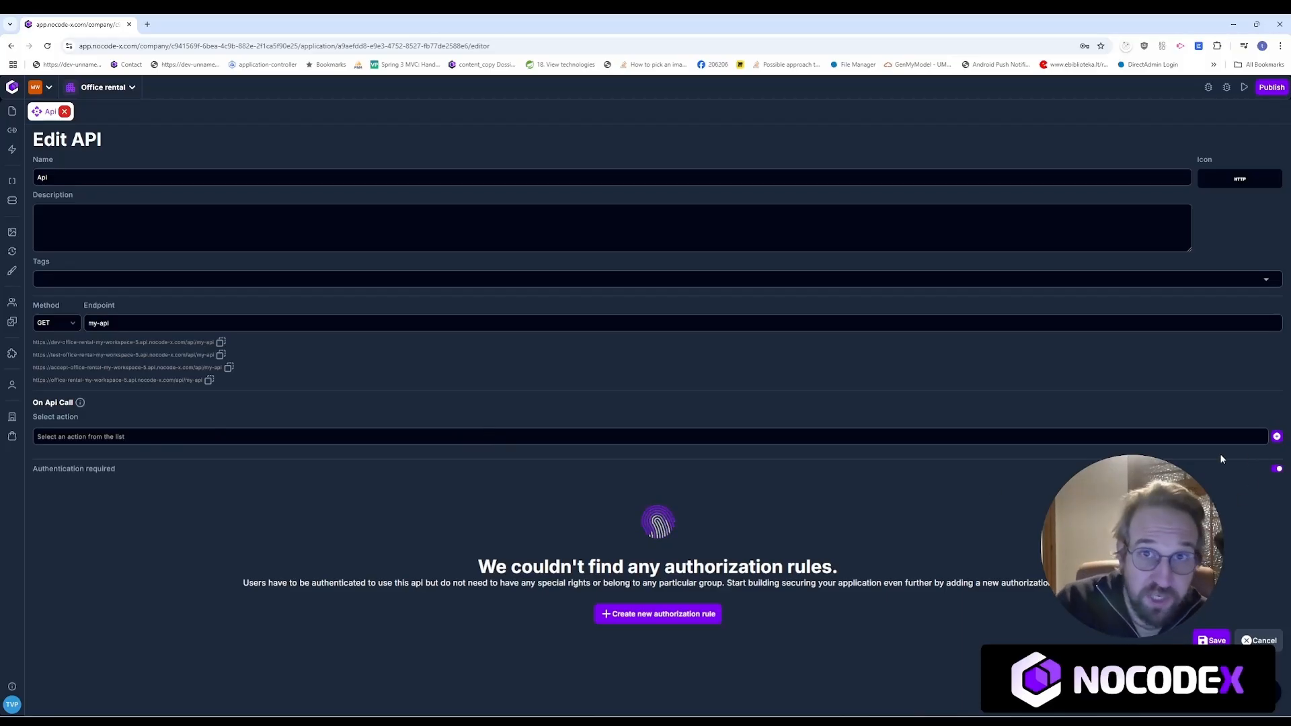
Step: Create a new action under On Api Call for the API
click(1260, 438)
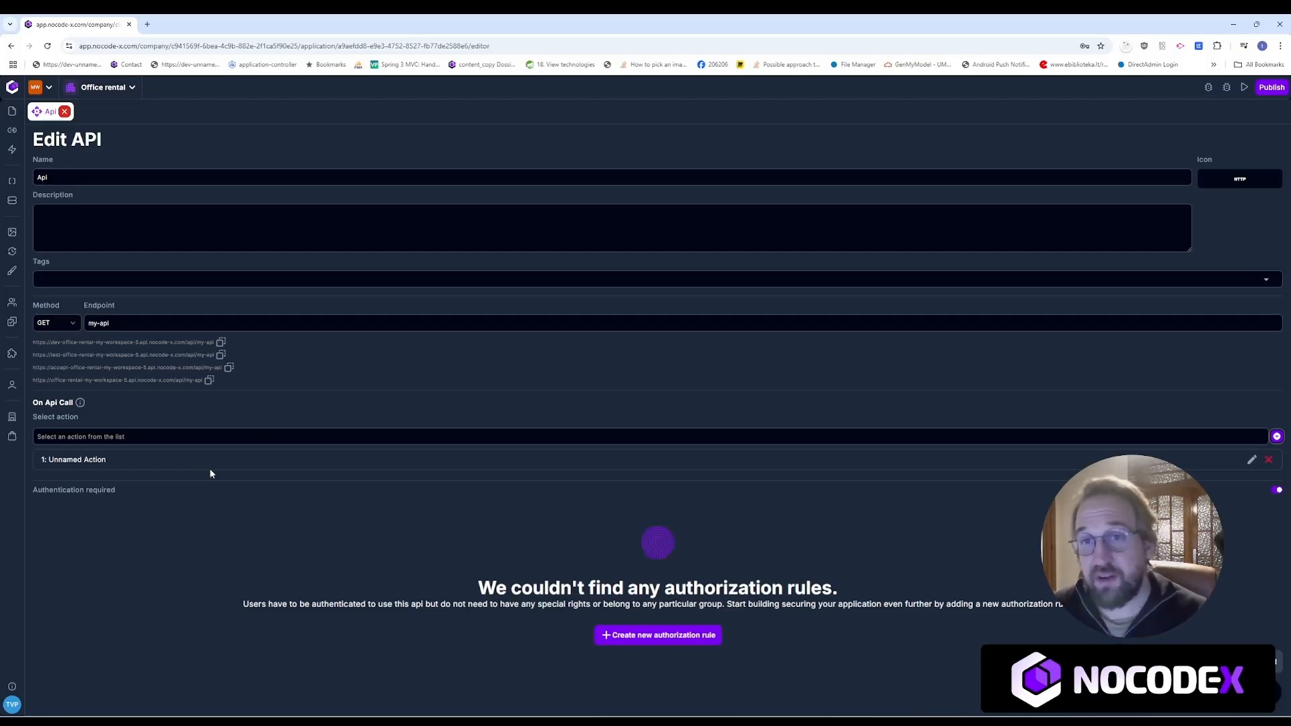
Step: From the Actions list, create a blank action named 'My new action'
click(12, 151)
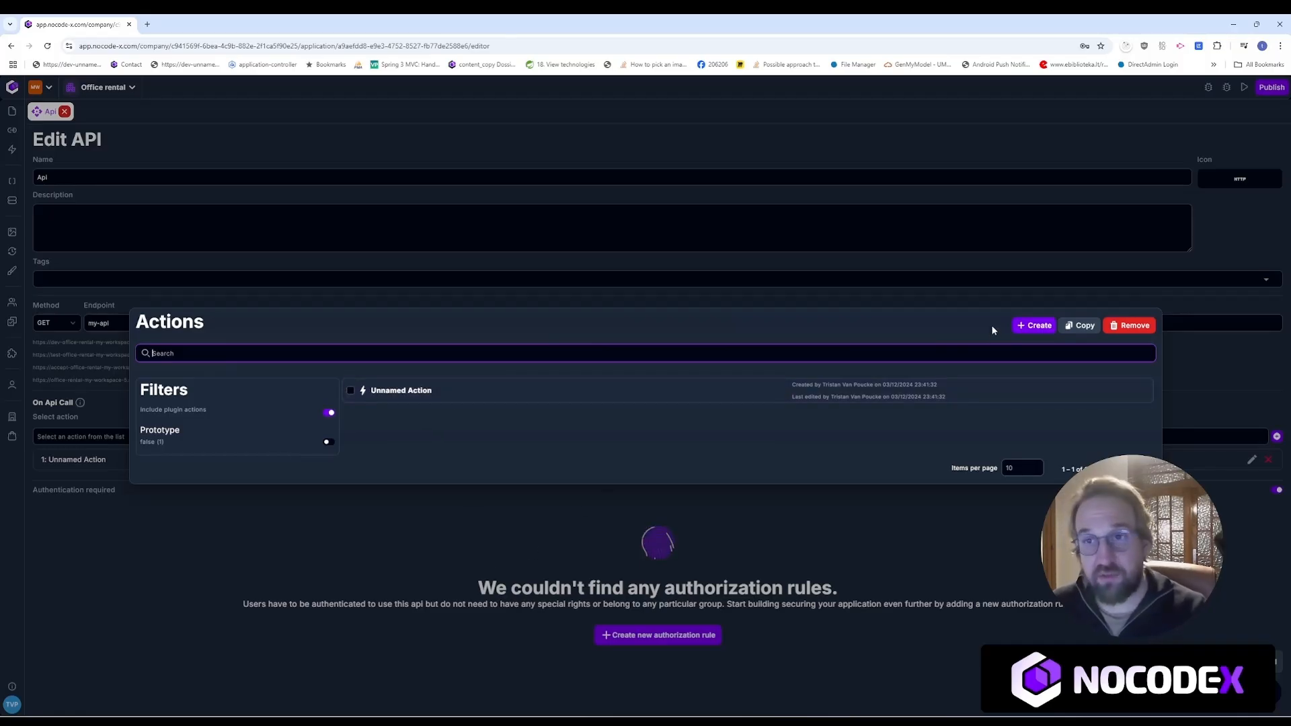
click(1032, 329)
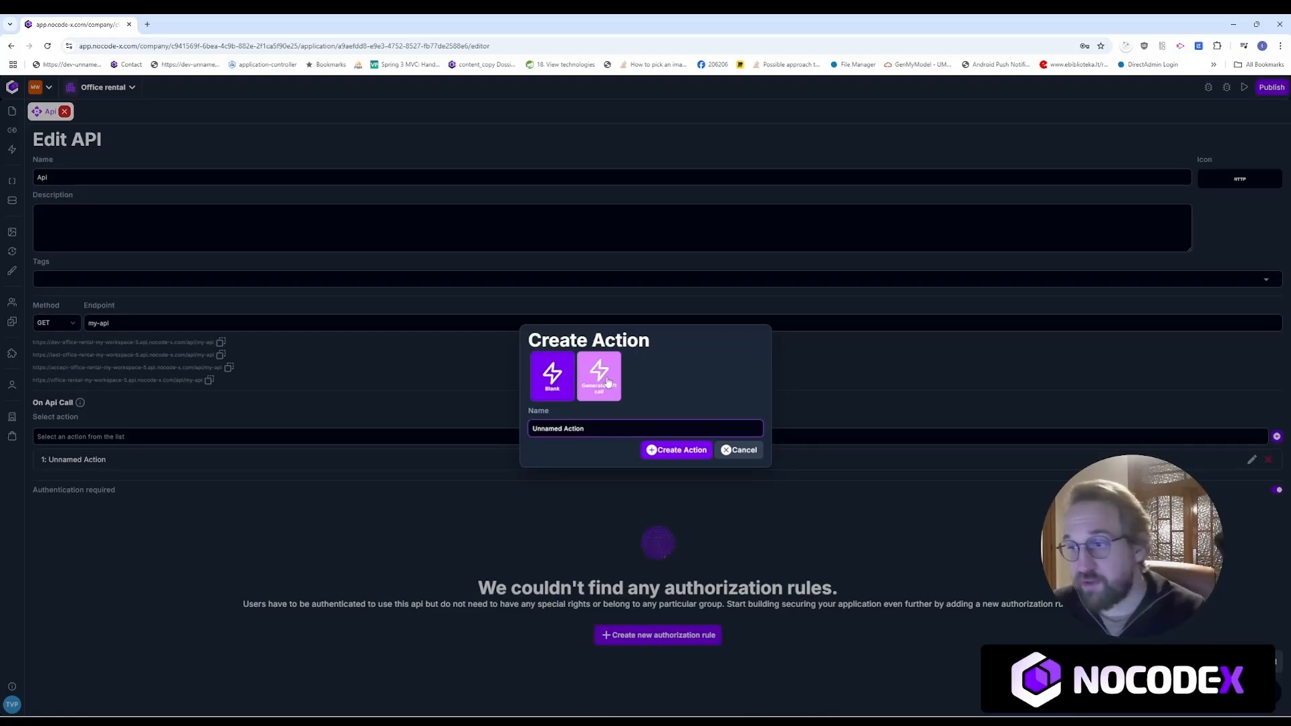
drag(596, 428, 477, 434)
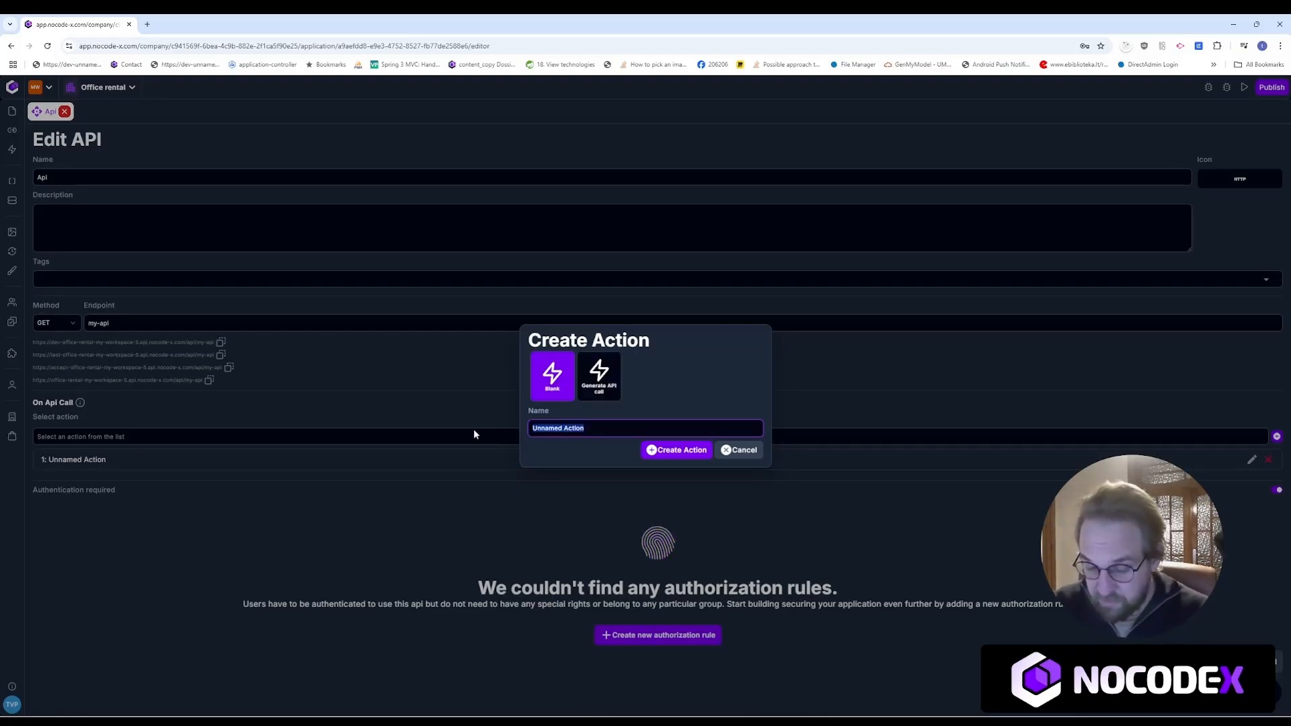
text(My n)
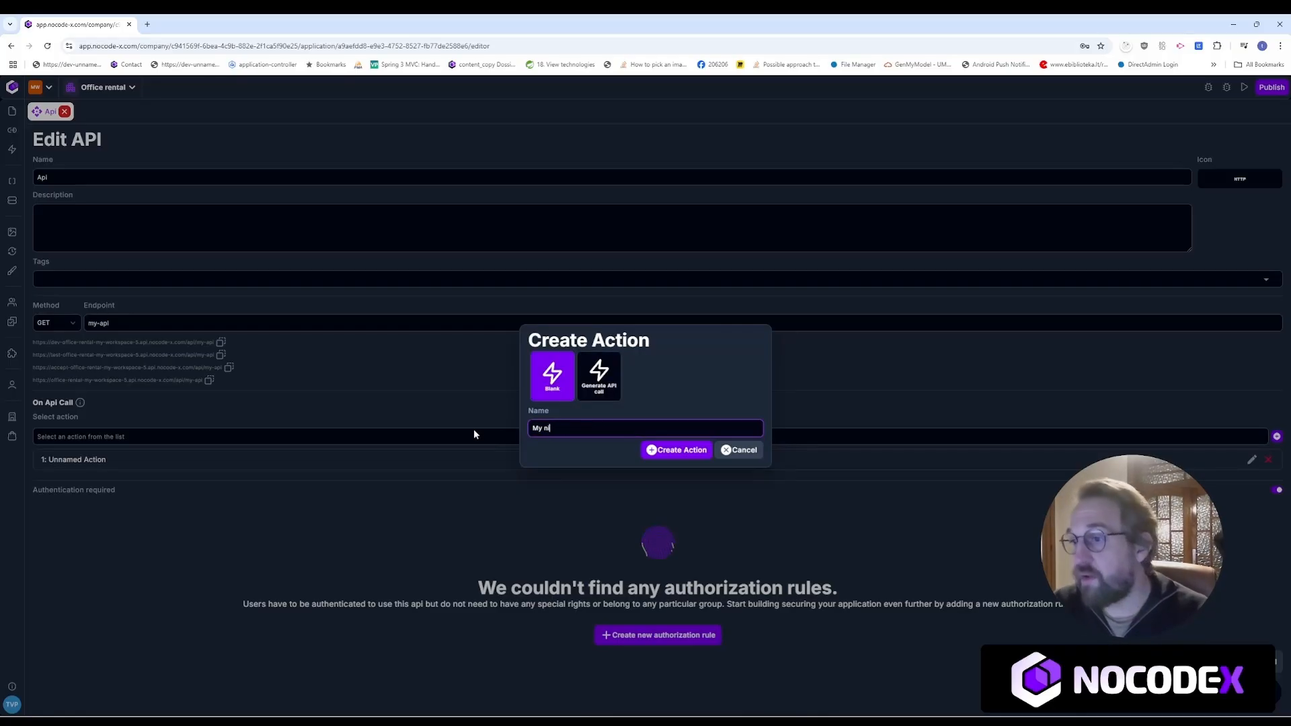
text(ew action)
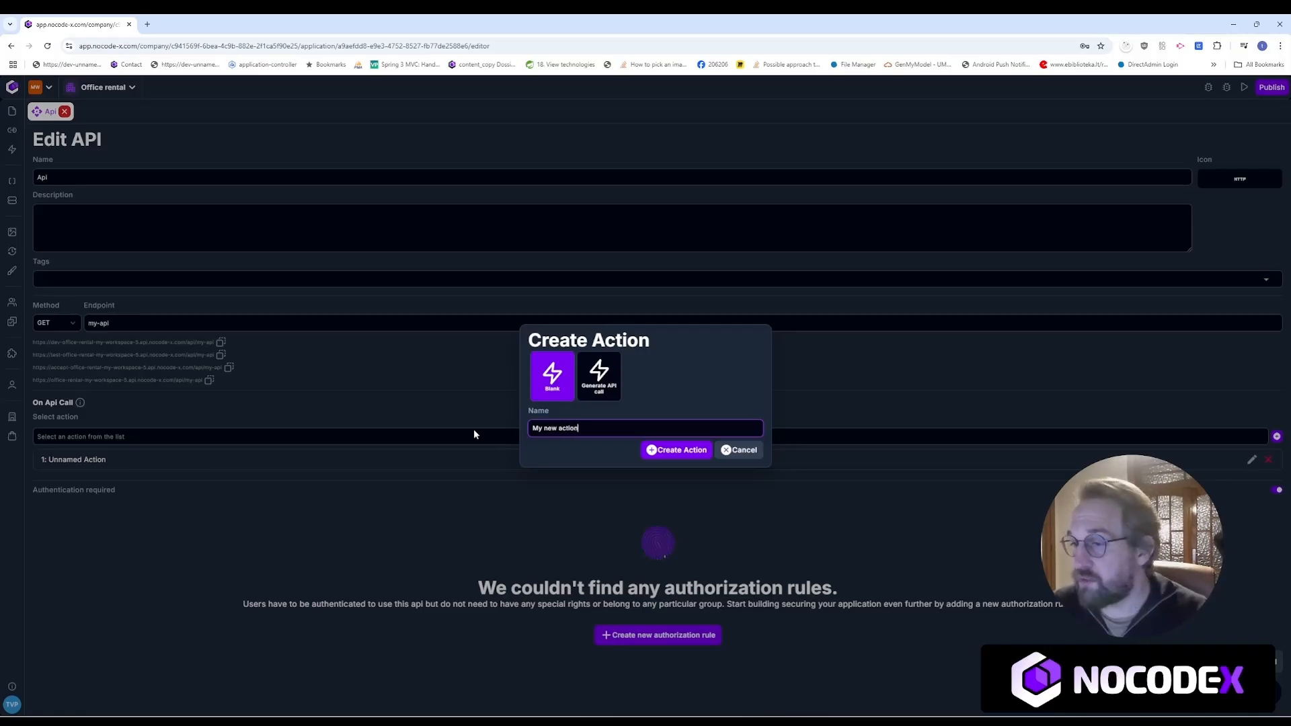
click(655, 450)
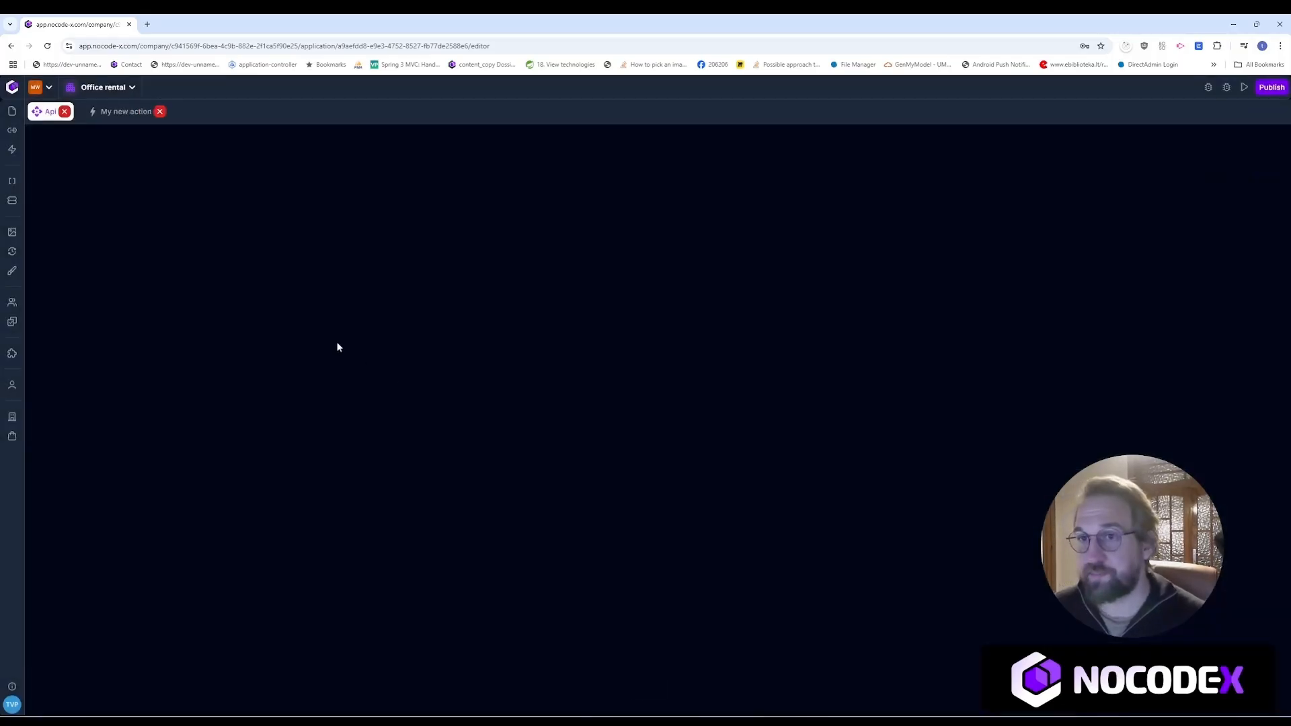
Step: Move the My new action start node higher up the canvas and select it
drag(573, 556, 560, 426)
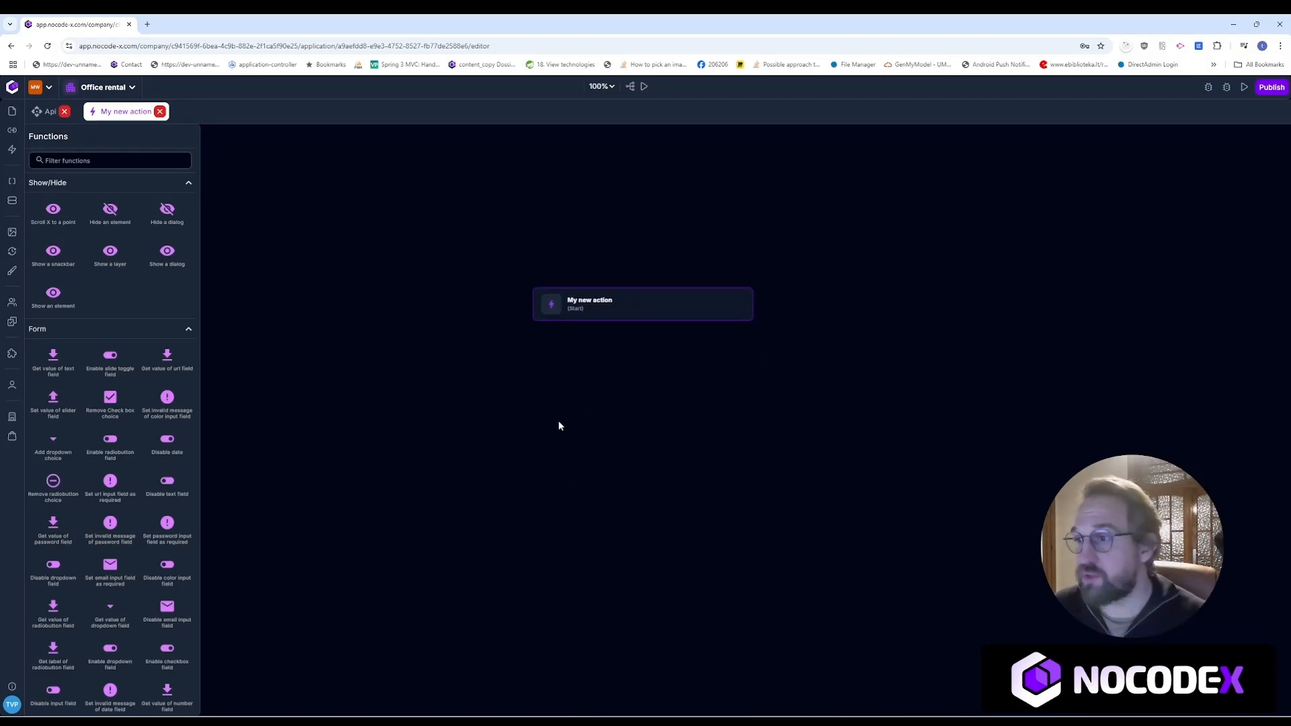
drag(635, 312, 636, 249)
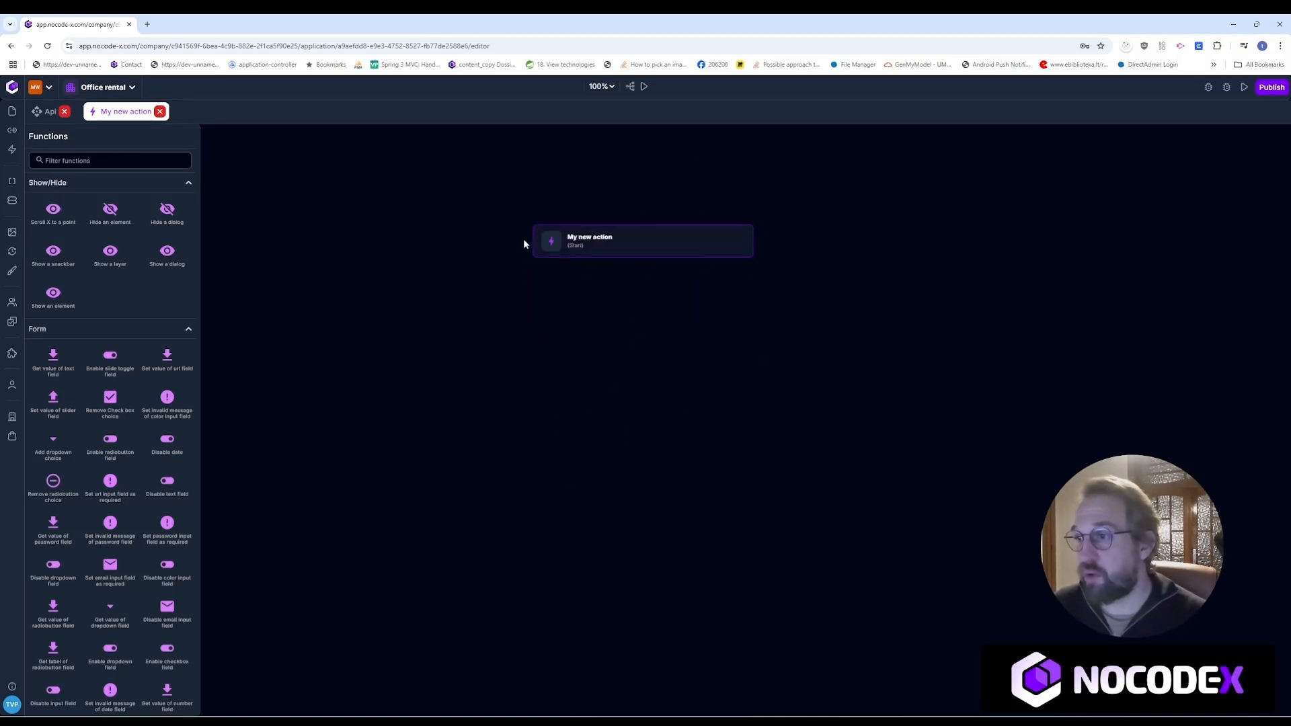
click(575, 253)
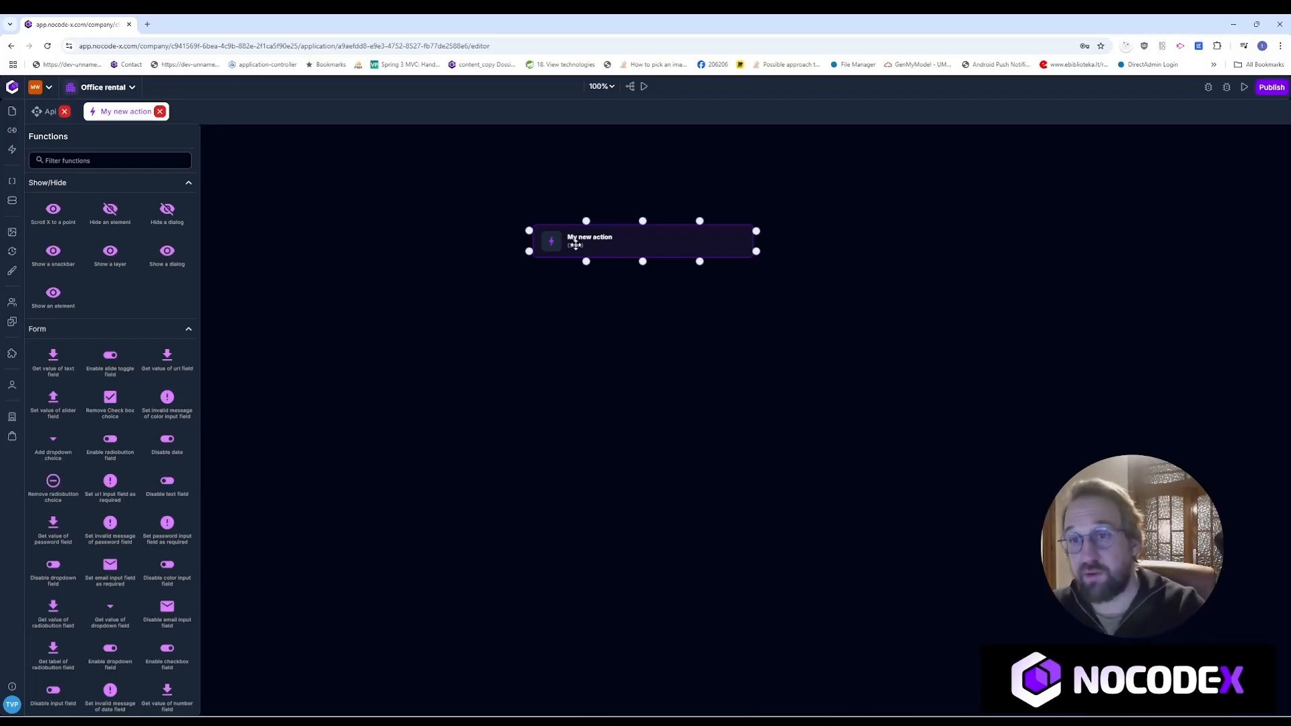
Step: Browse the Functions library and focus the Filter functions box
scroll(95, 259, down, 8)
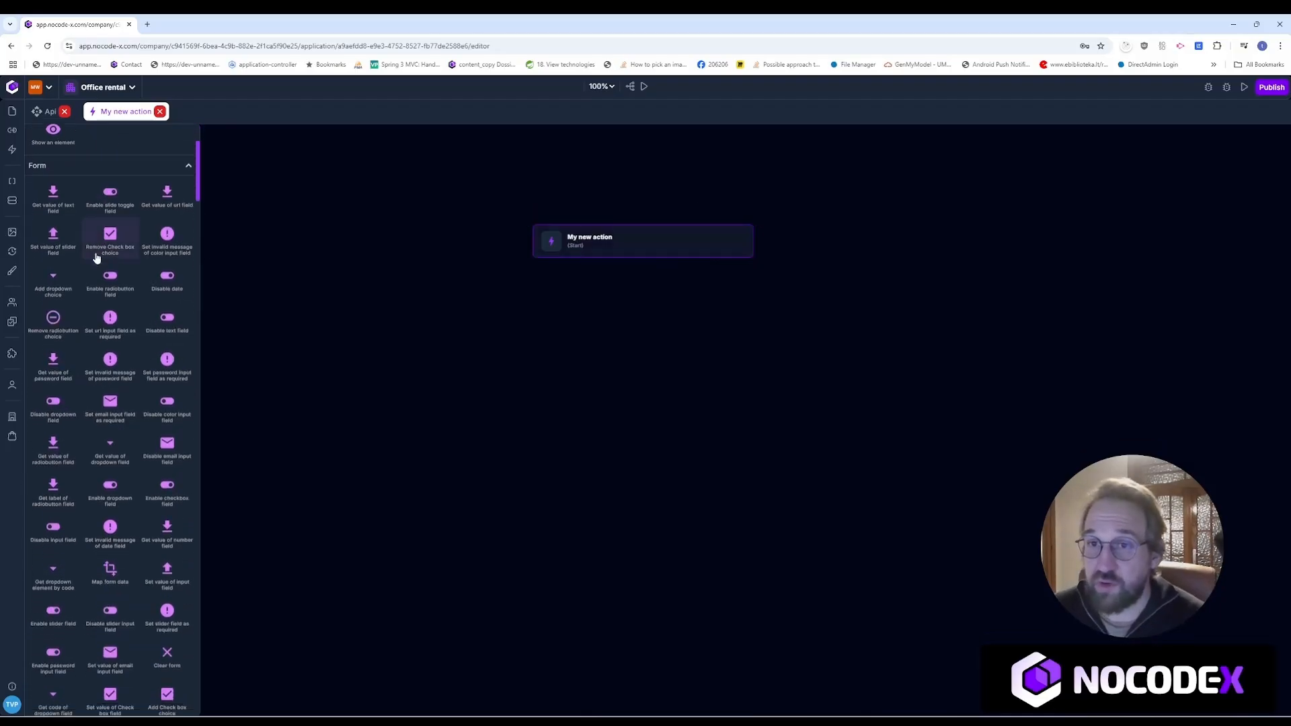
scroll(101, 264, down, 12)
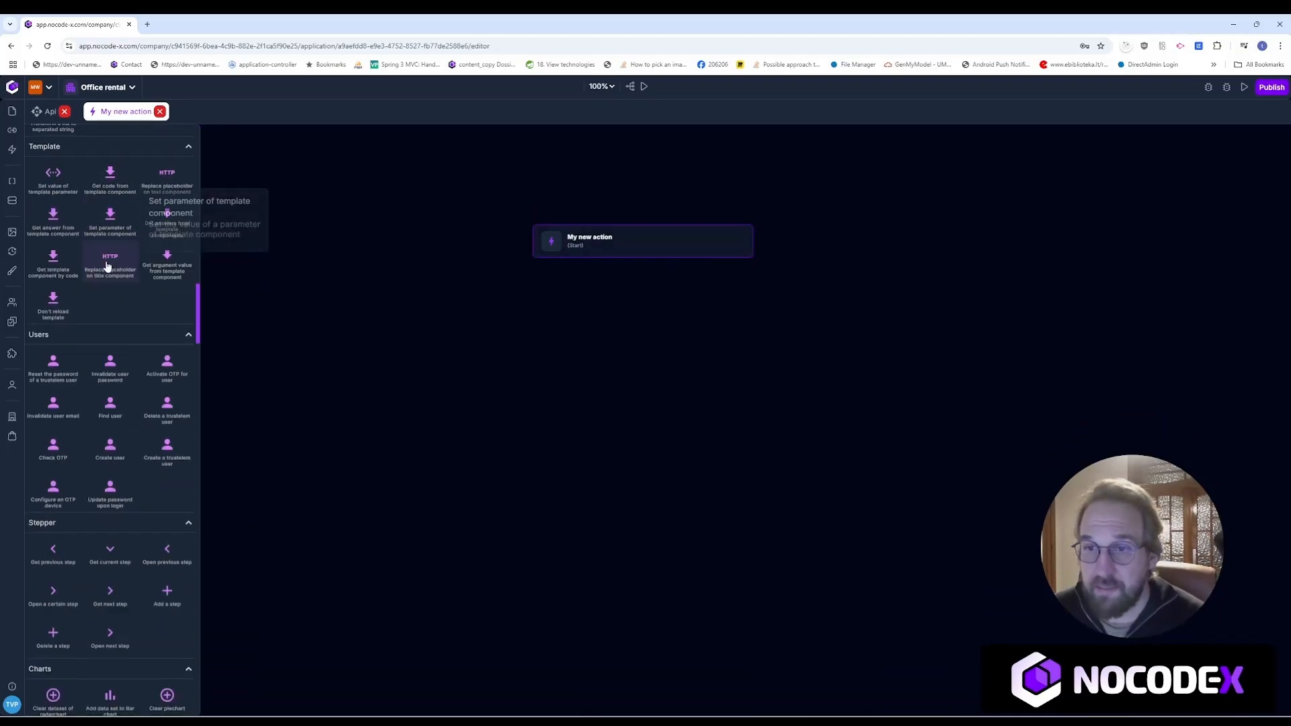
scroll(107, 266, down, 12)
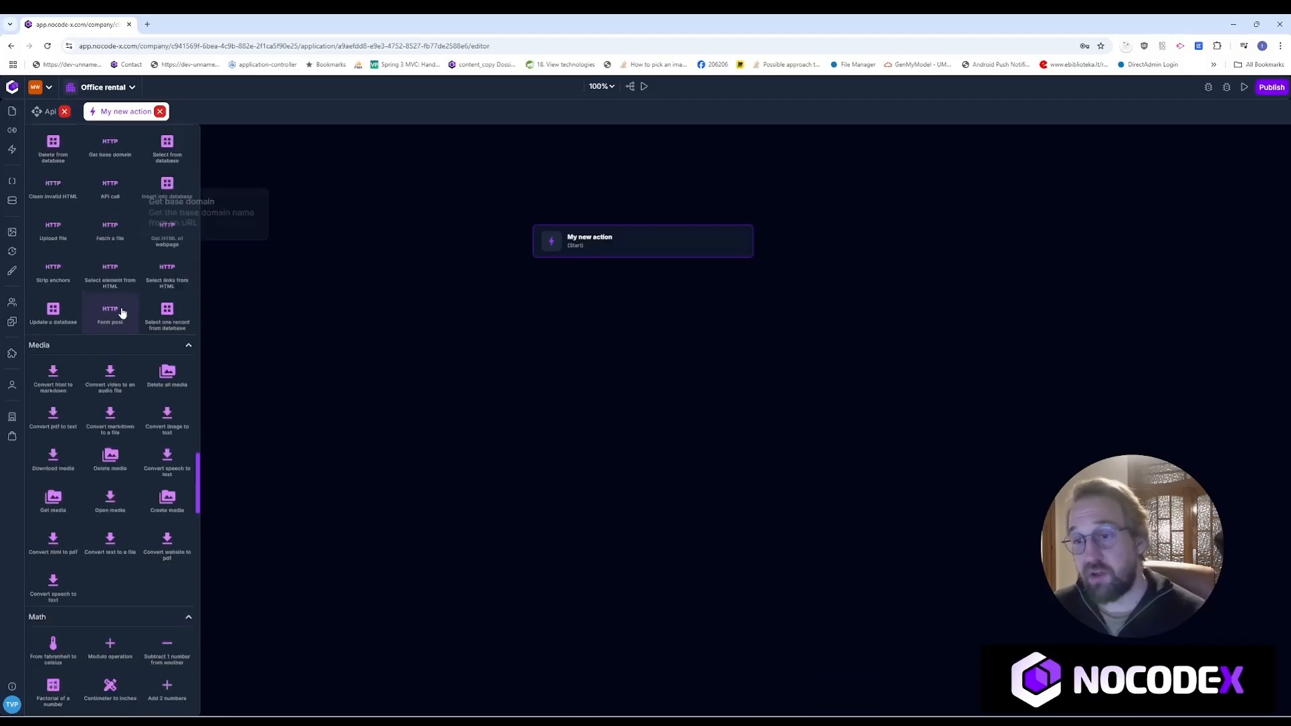
scroll(101, 484, up, 10)
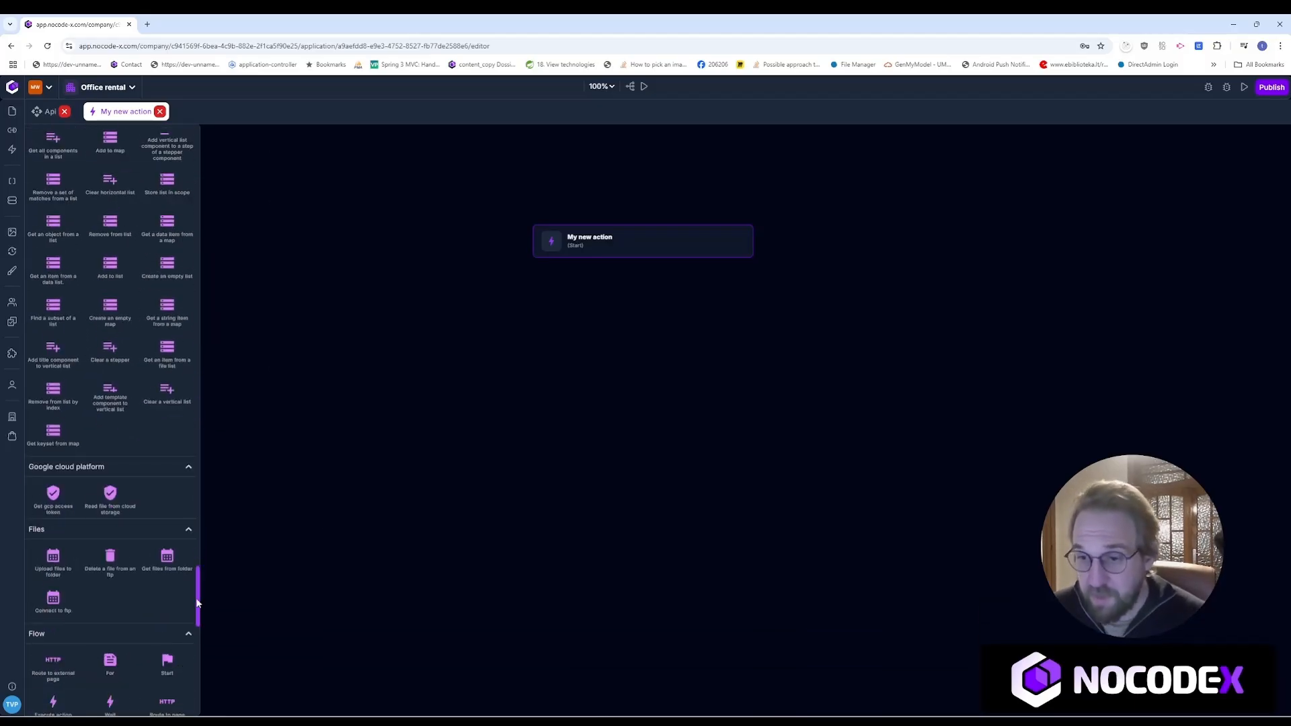
scroll(164, 325, up, 15)
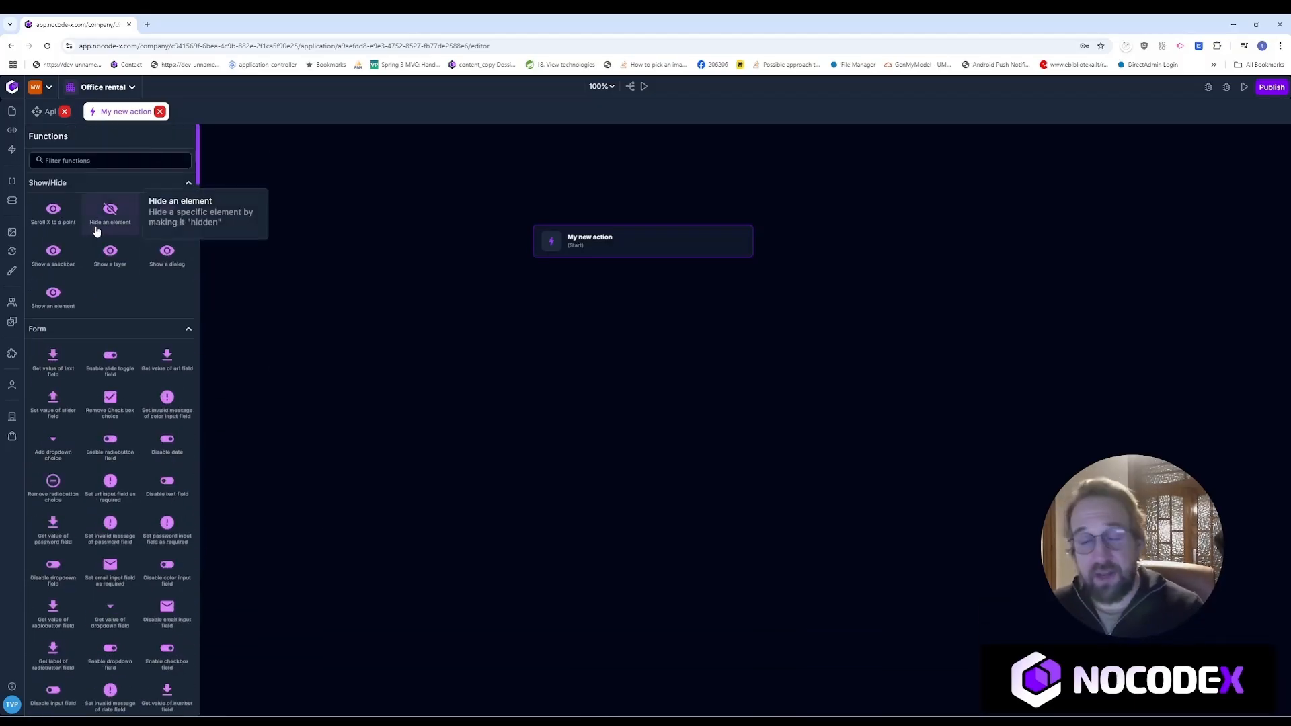
click(106, 162)
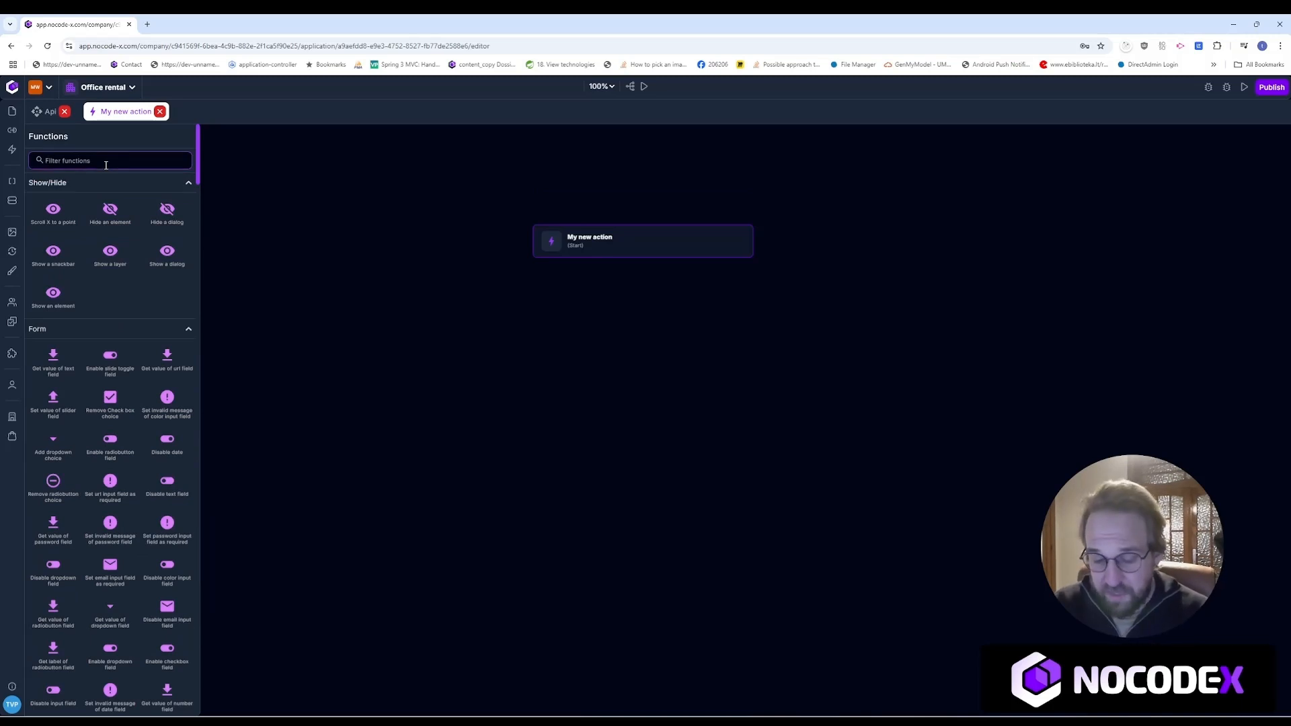
Step: Filter functions by 'writ' and add a Write to application log step connected after Start
text(writ)
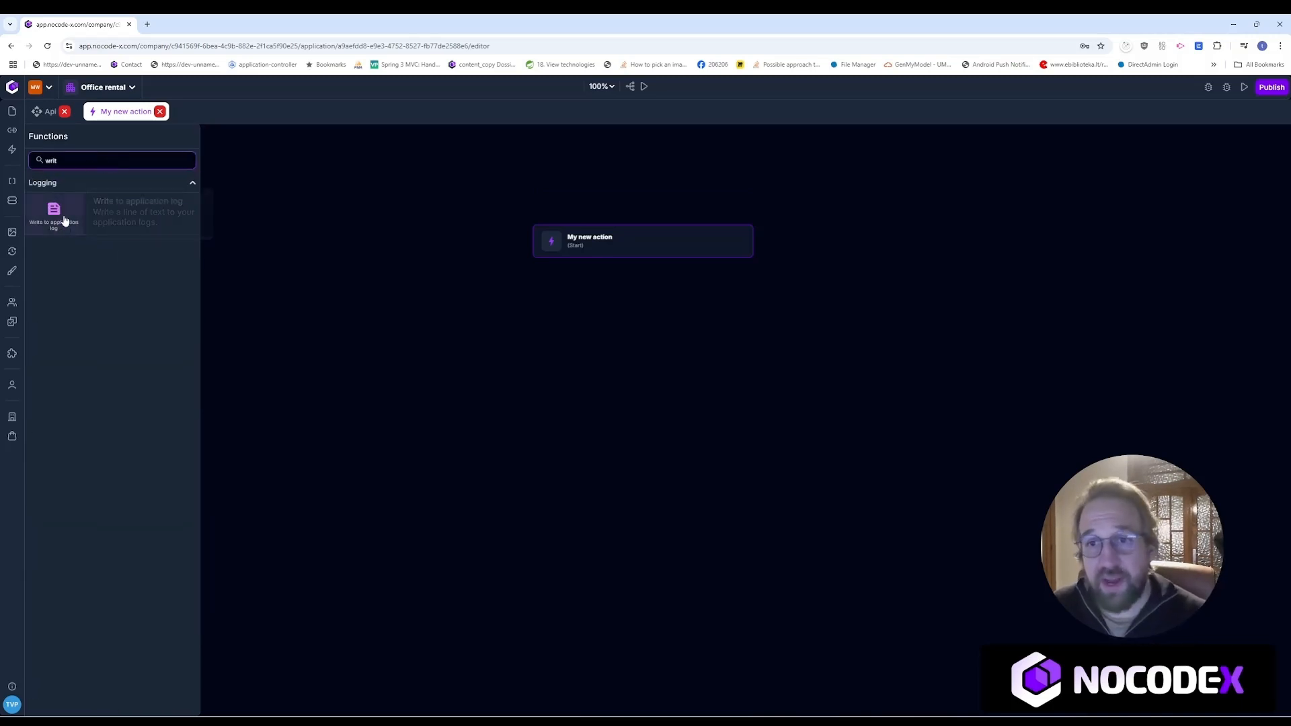
drag(53, 210, 629, 306)
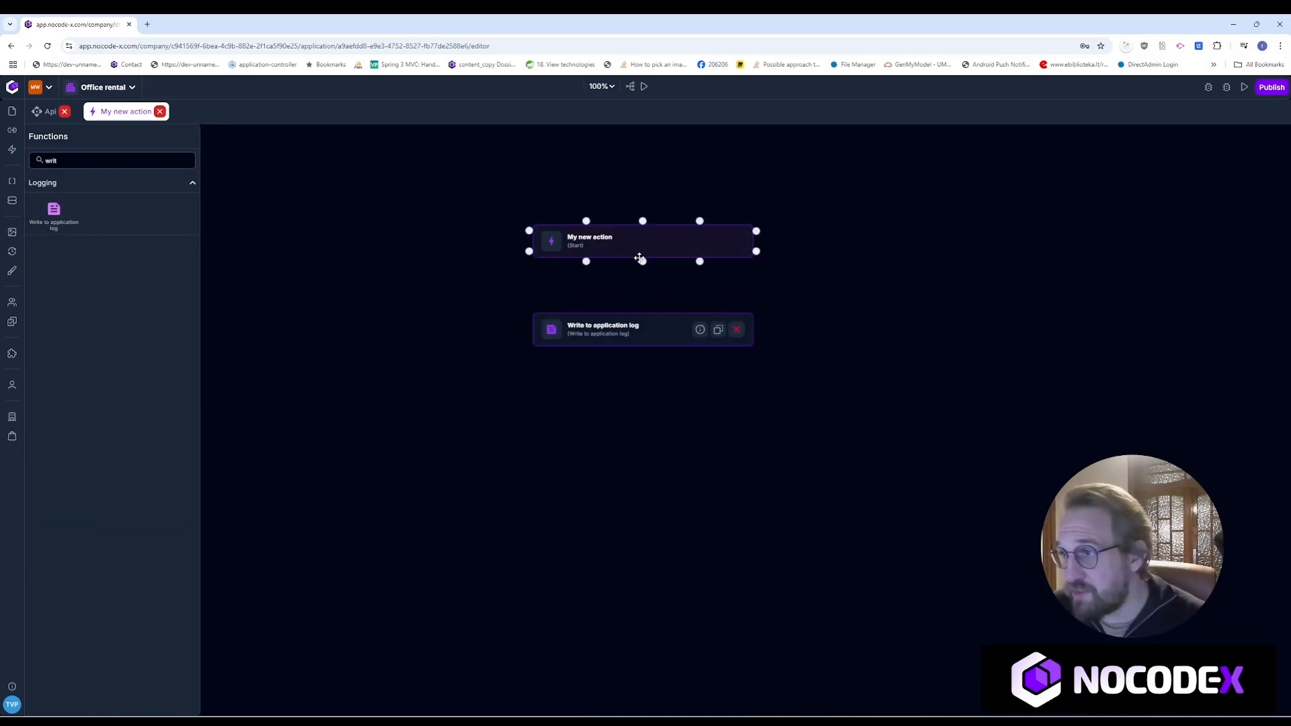
click(645, 321)
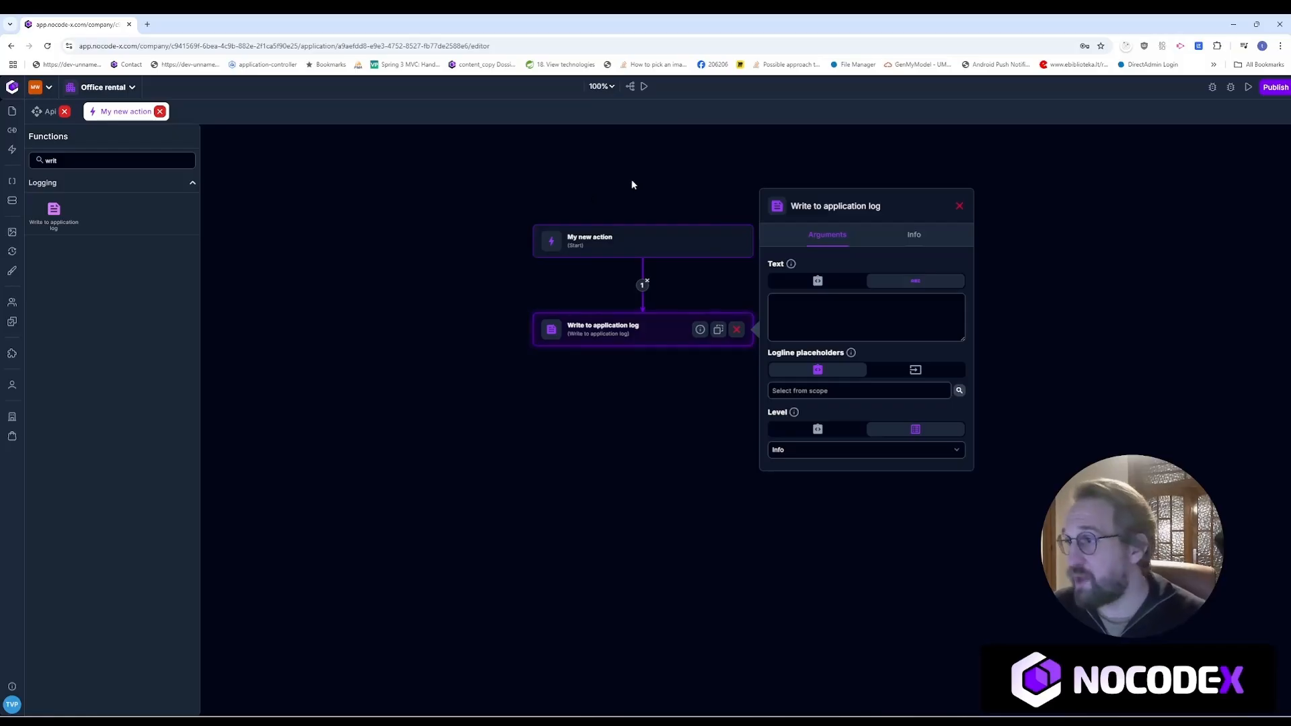
Step: Give the log step Info level and the message 'Hello'
click(644, 329)
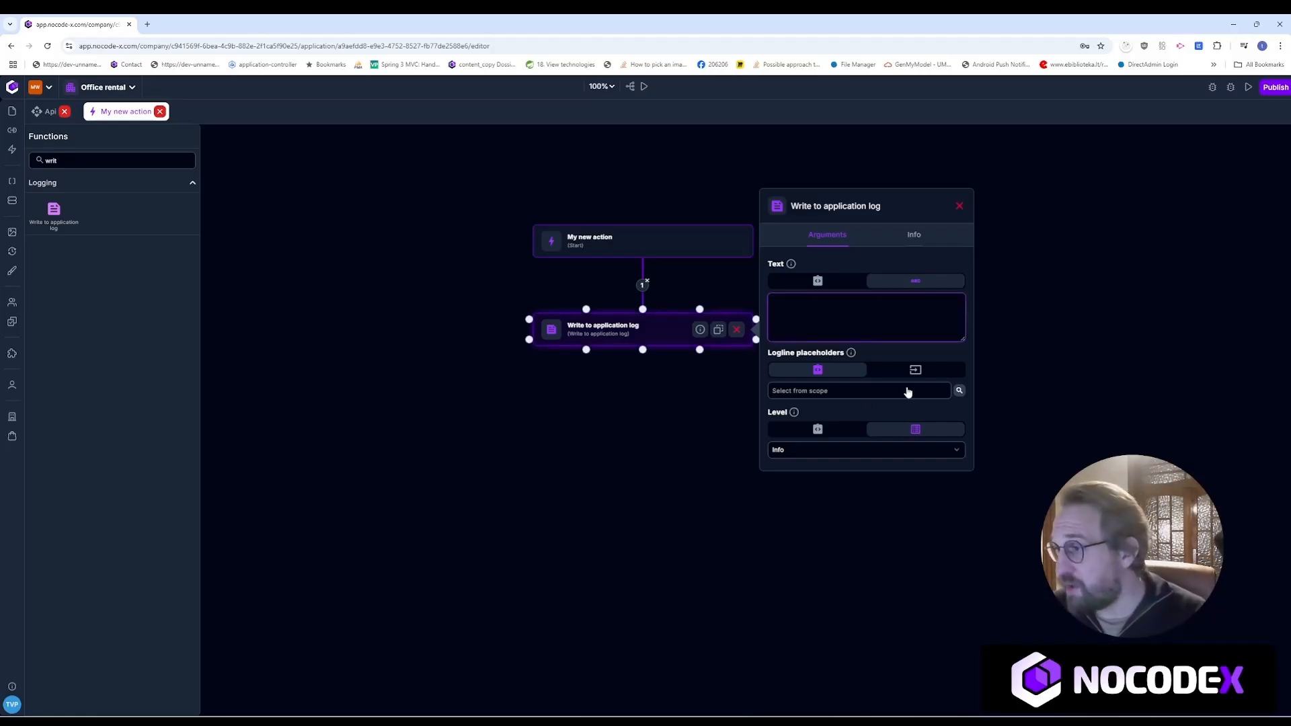
click(883, 449)
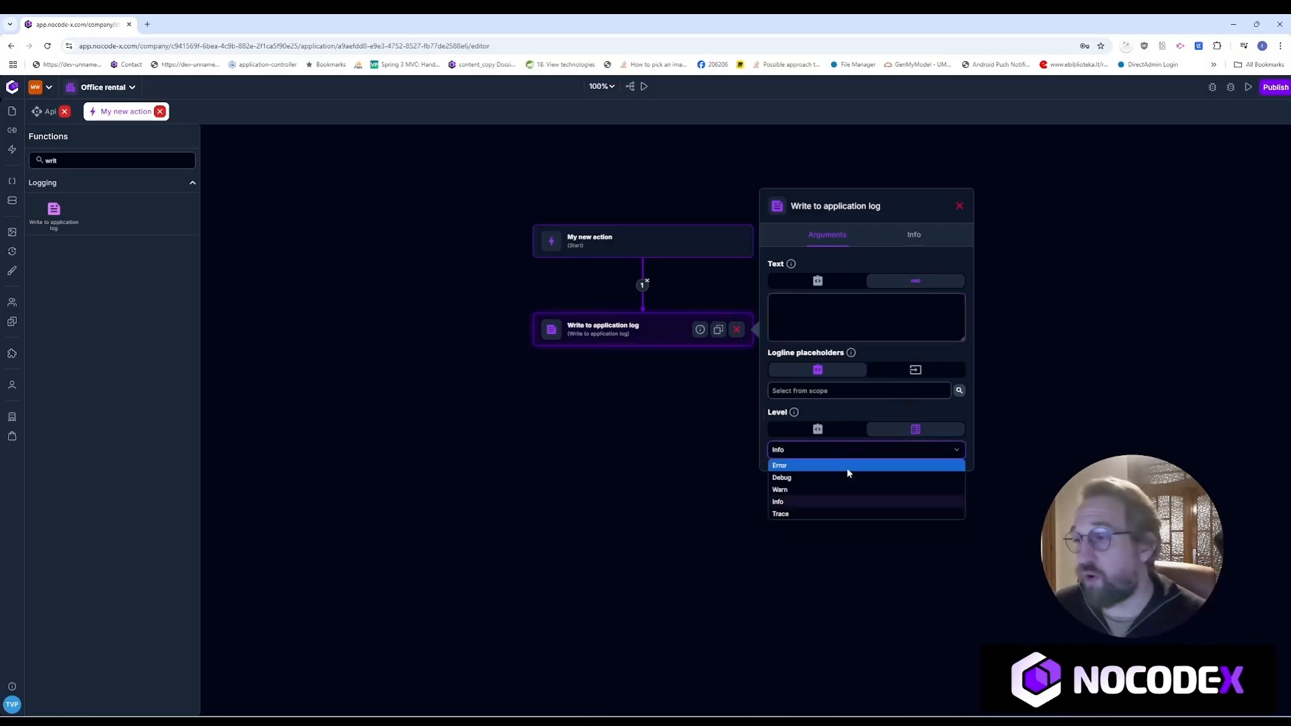
click(815, 322)
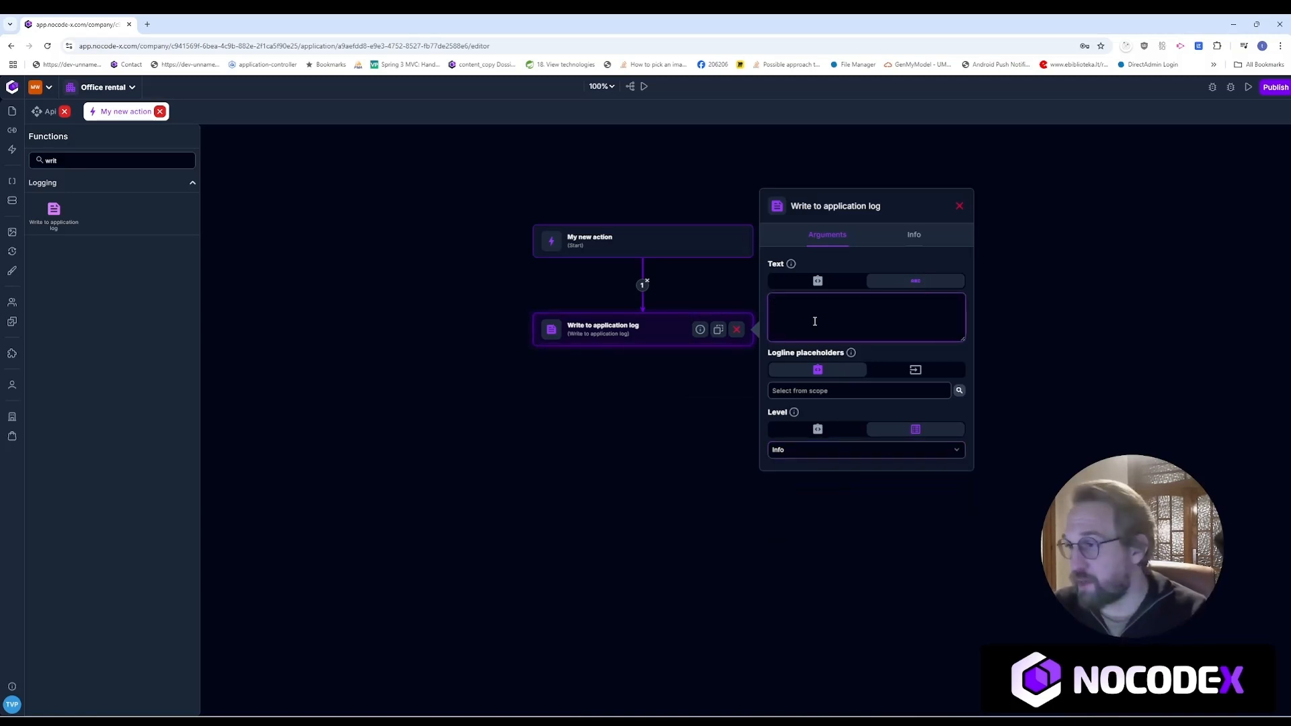
text(Hello)
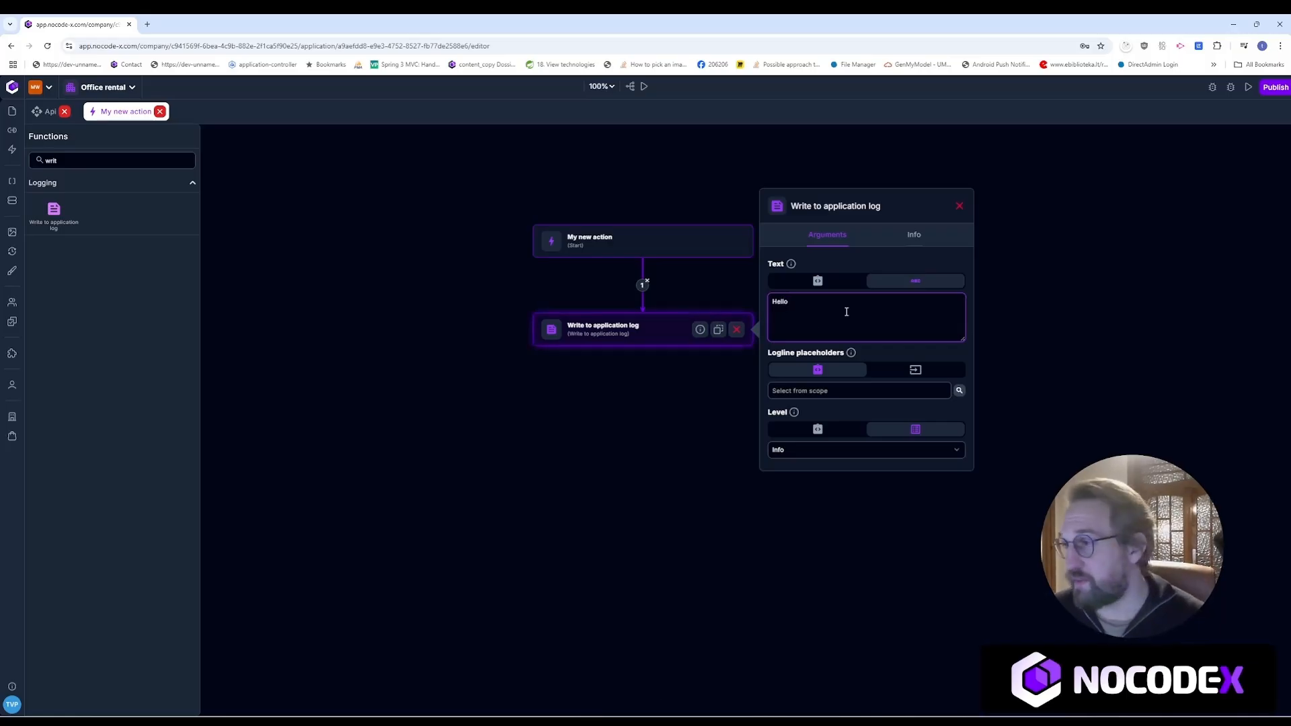
click(959, 206)
Step: Move the log step lower, clear the function filter and close the action editor
drag(648, 334, 649, 398)
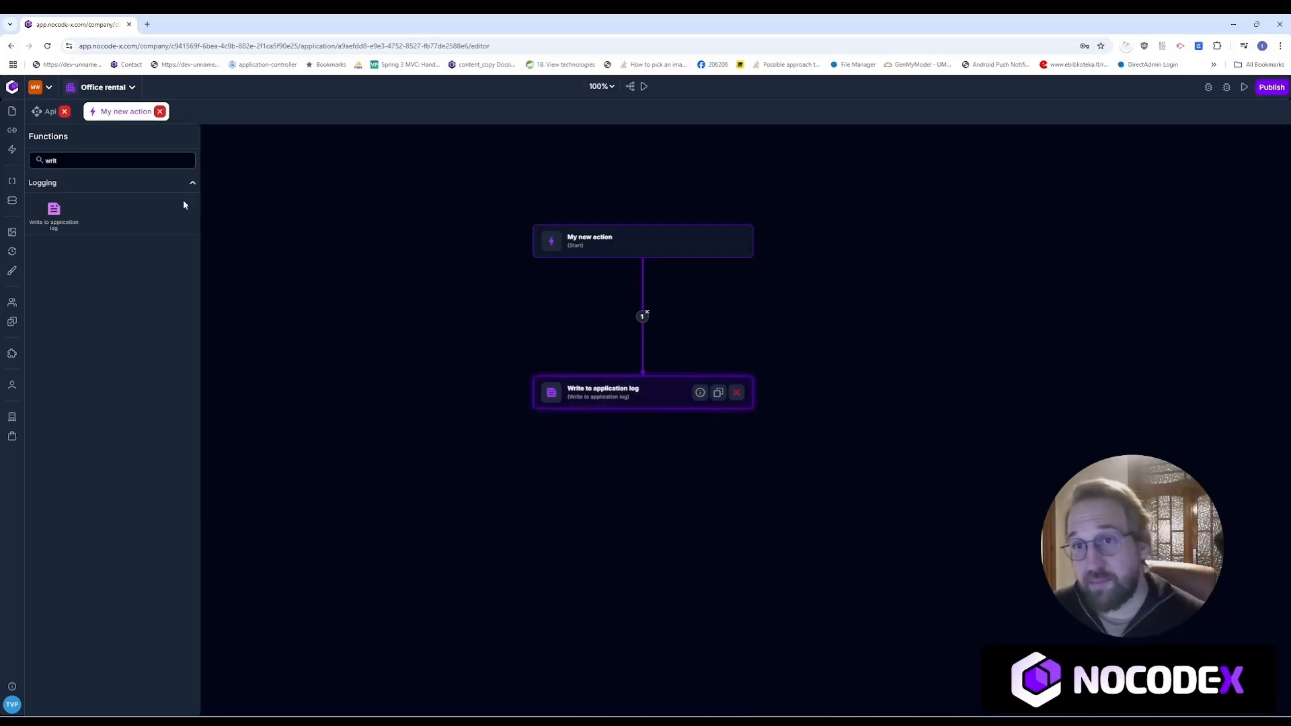
double_click(51, 160)
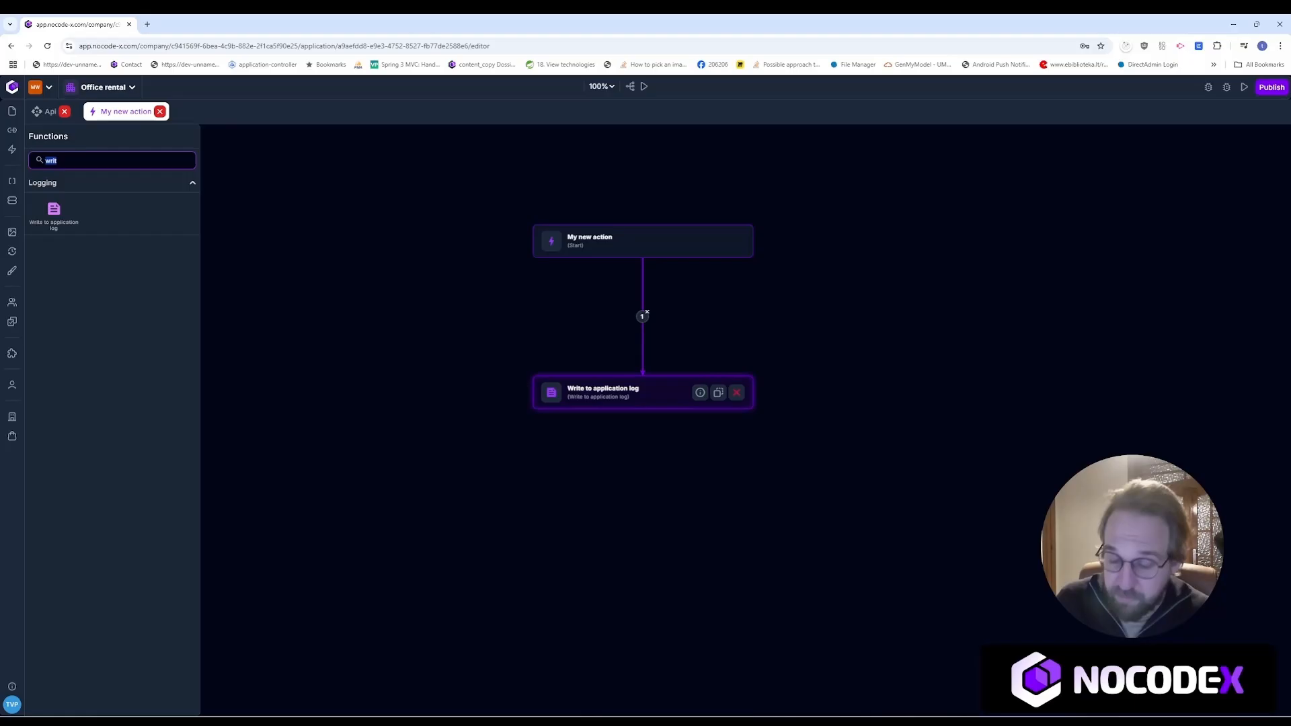
key(BackSpace)
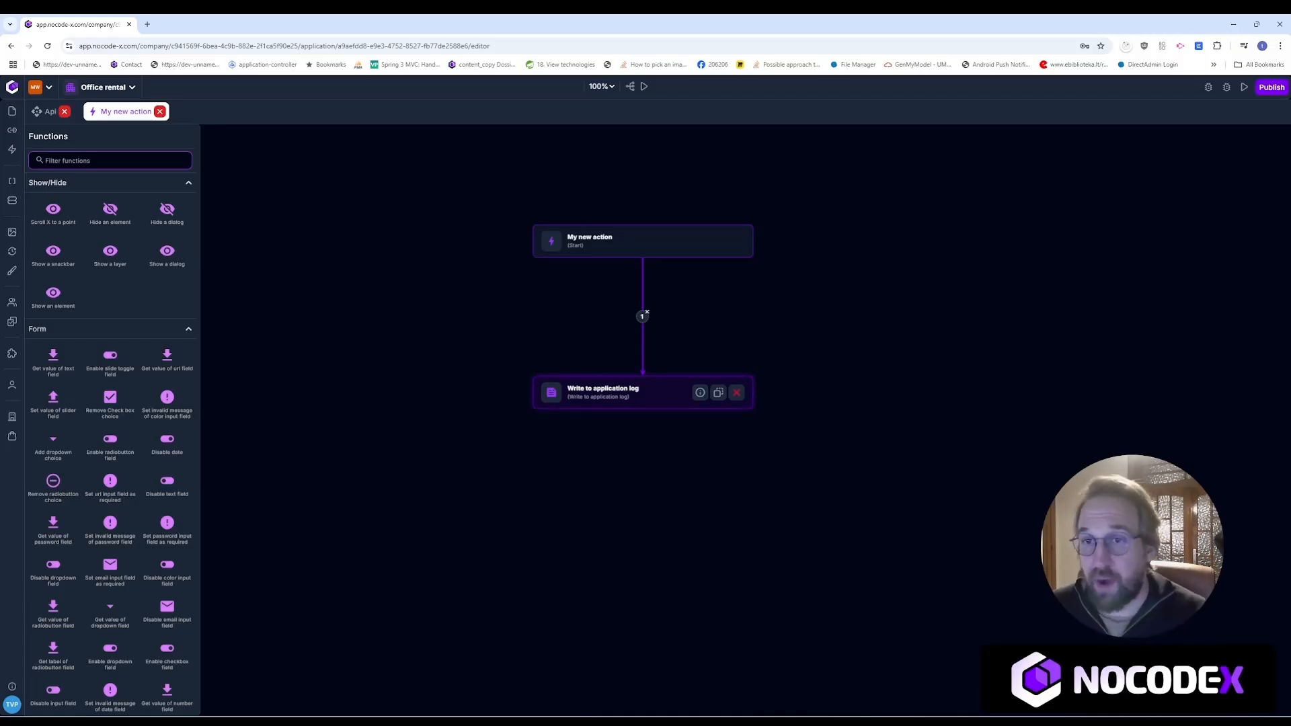
click(160, 112)
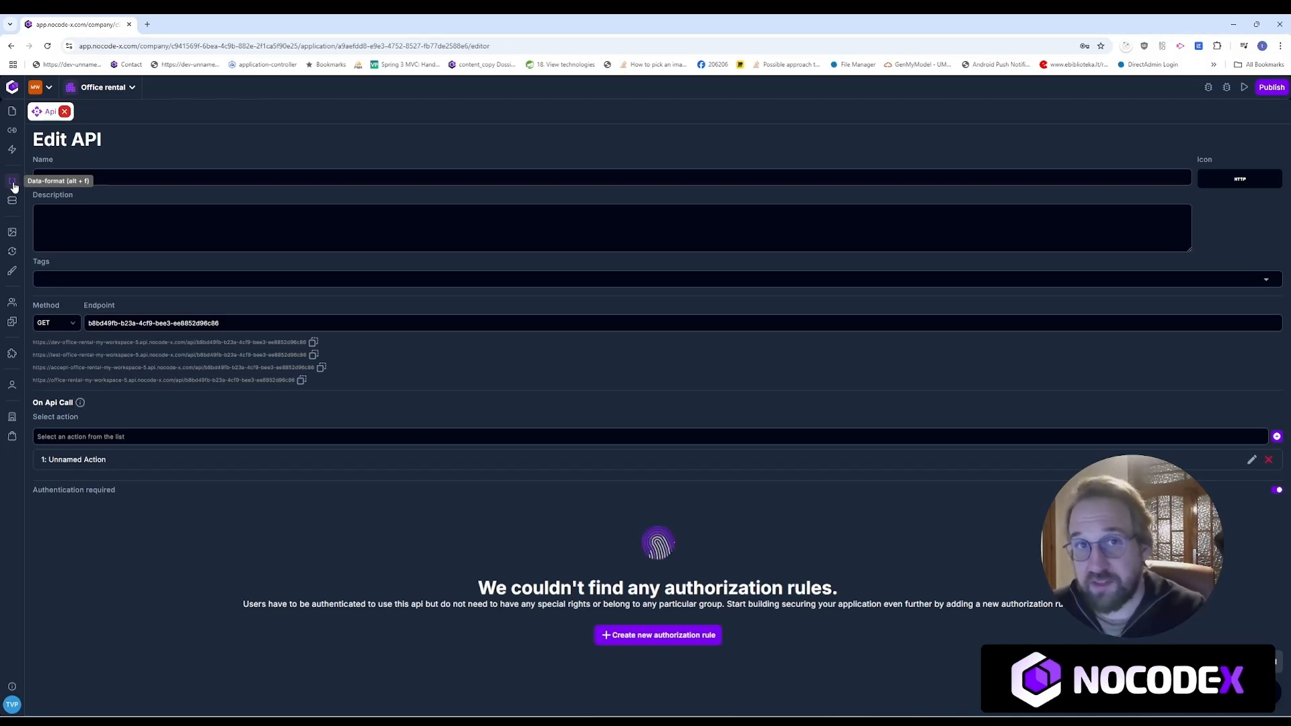
Step: In Data-formats, start a new blank data format named Person
click(13, 183)
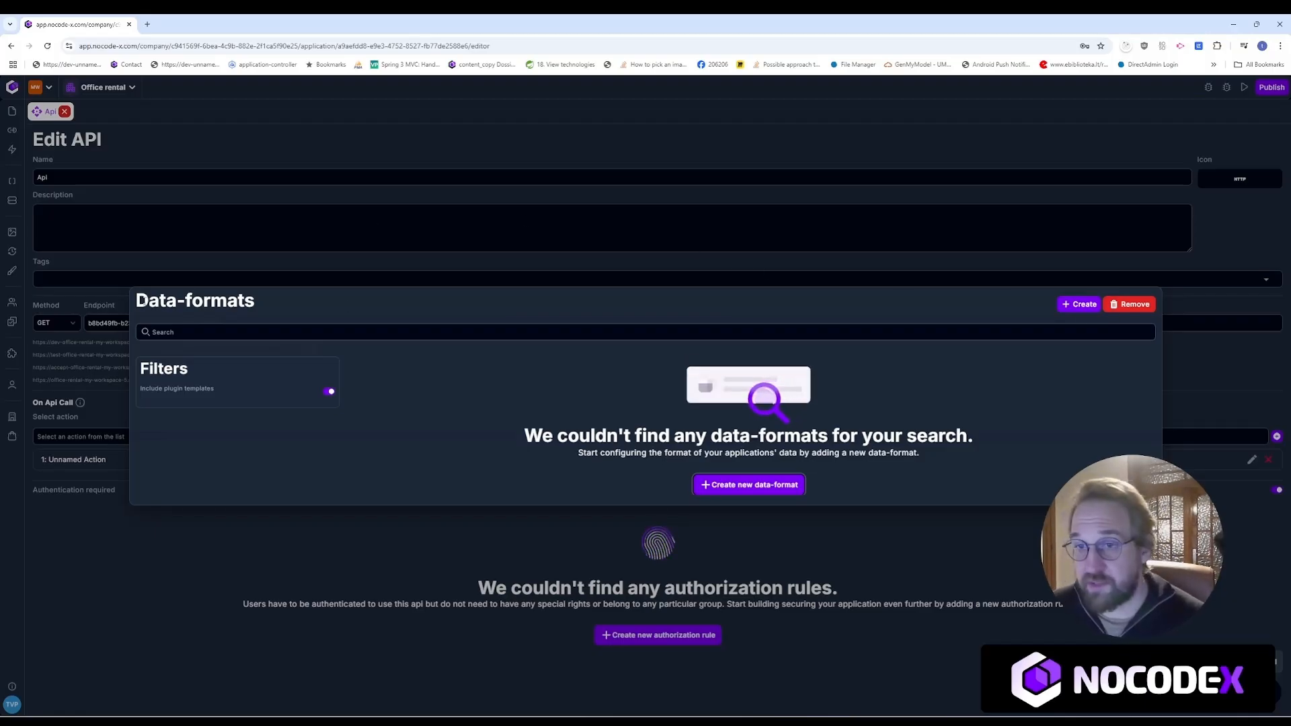
drag(149, 302, 263, 302)
click(1070, 304)
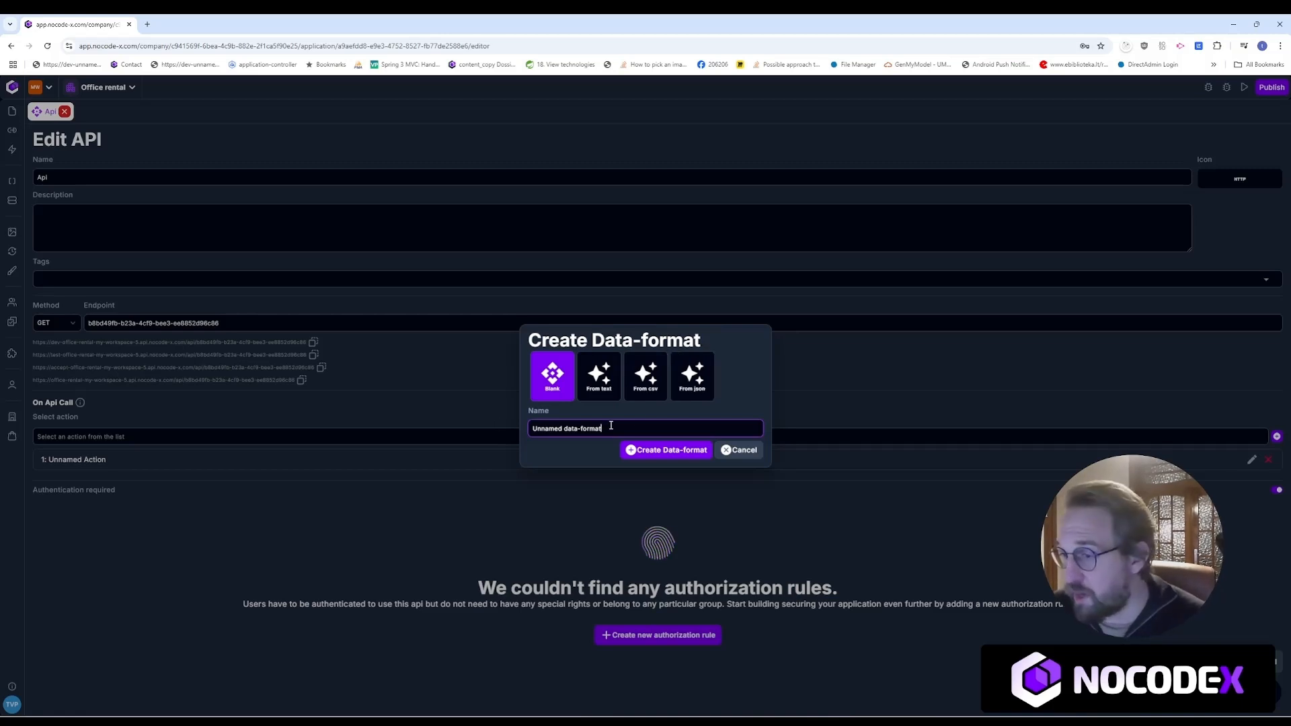
drag(611, 425, 497, 429)
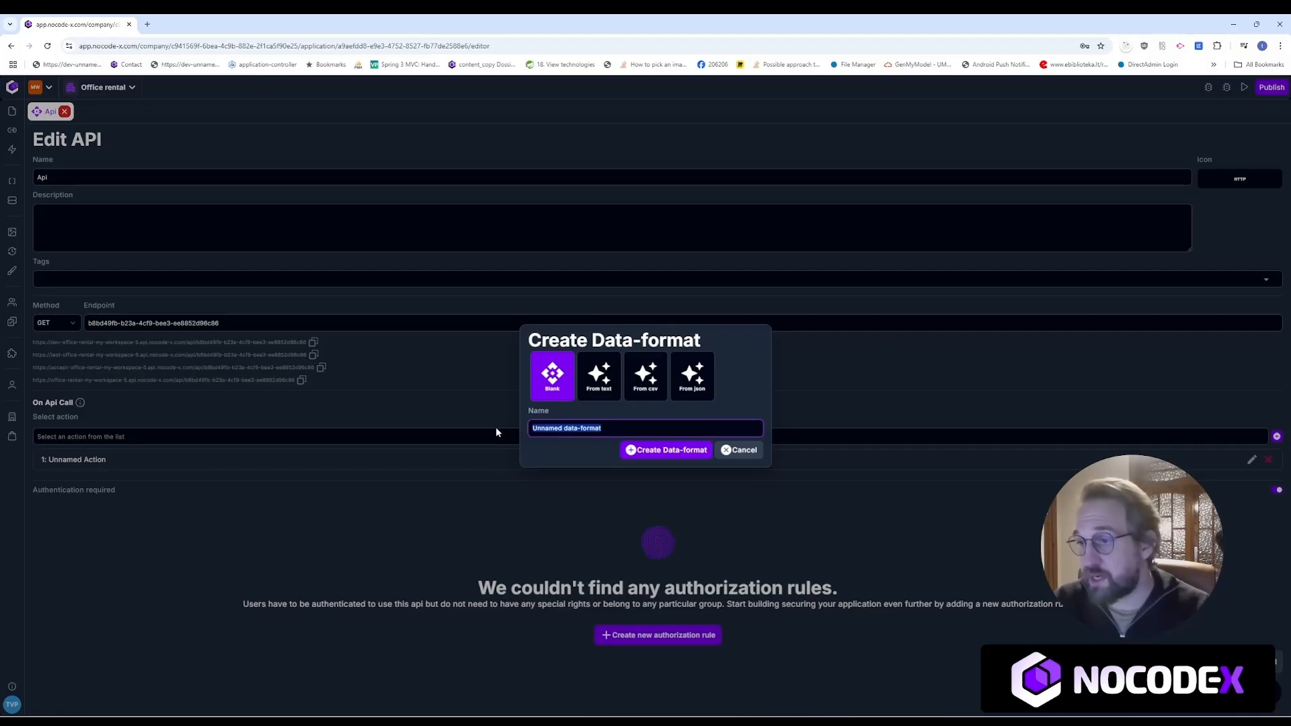
text(My)
key(BackSpace)
key(BackSpace)
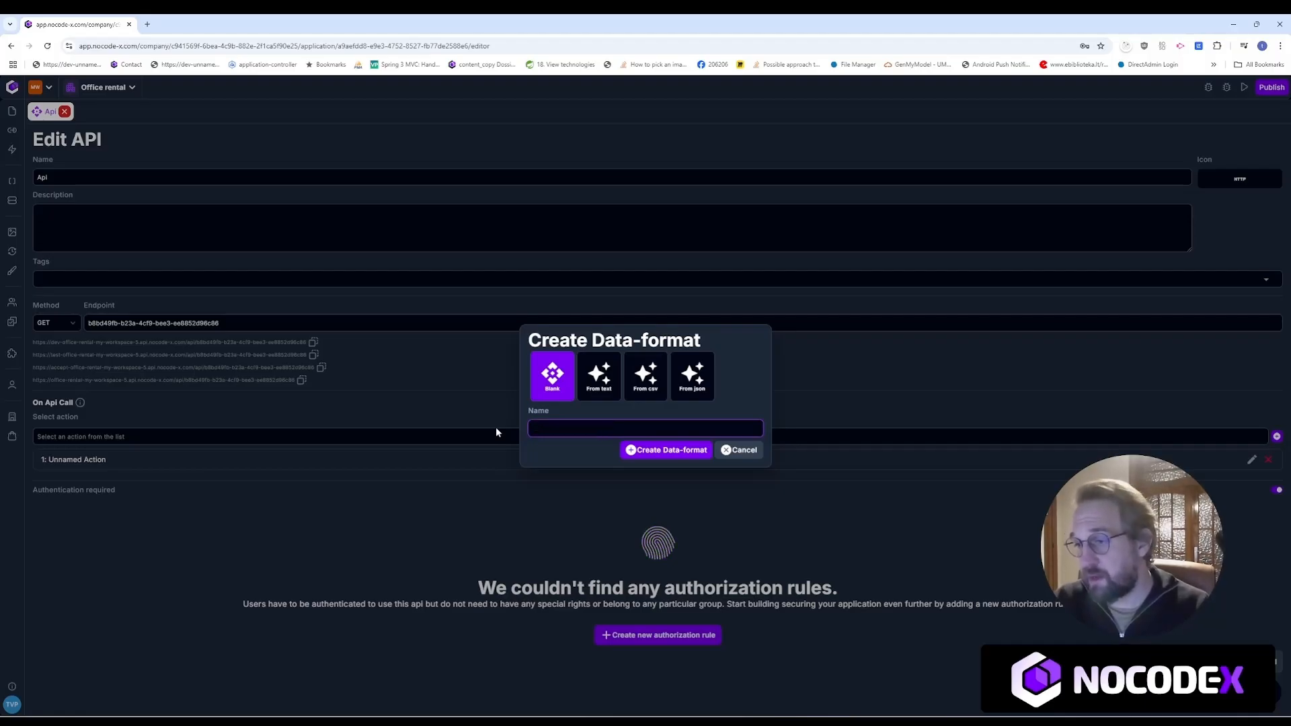
text(Person)
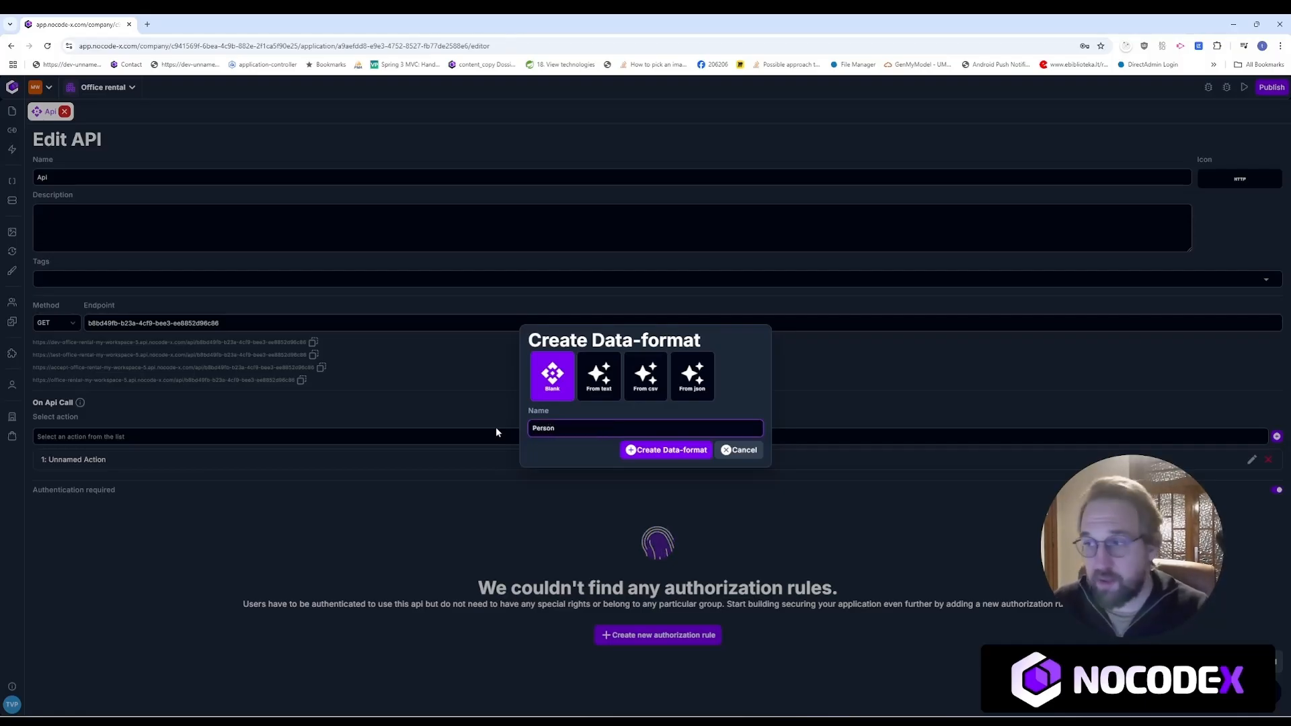
Step: Create the Person data format with firstName and lastName Text properties
click(686, 451)
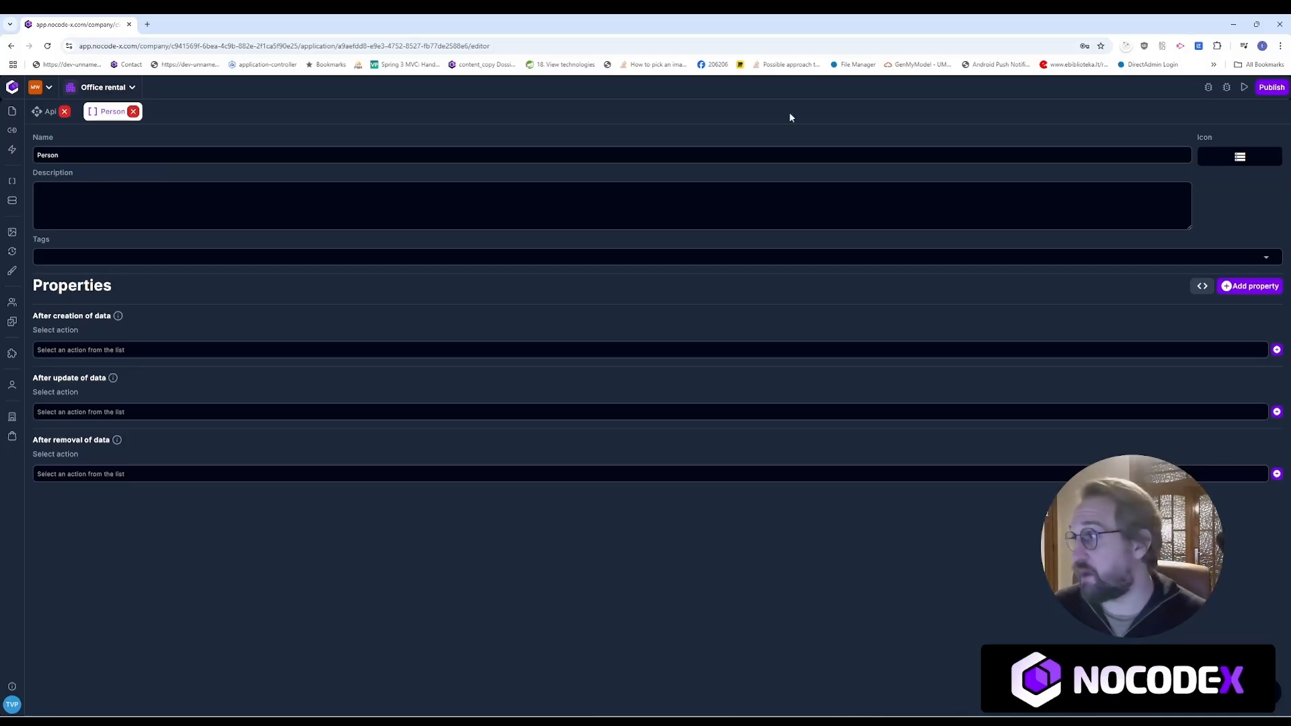
click(1251, 286)
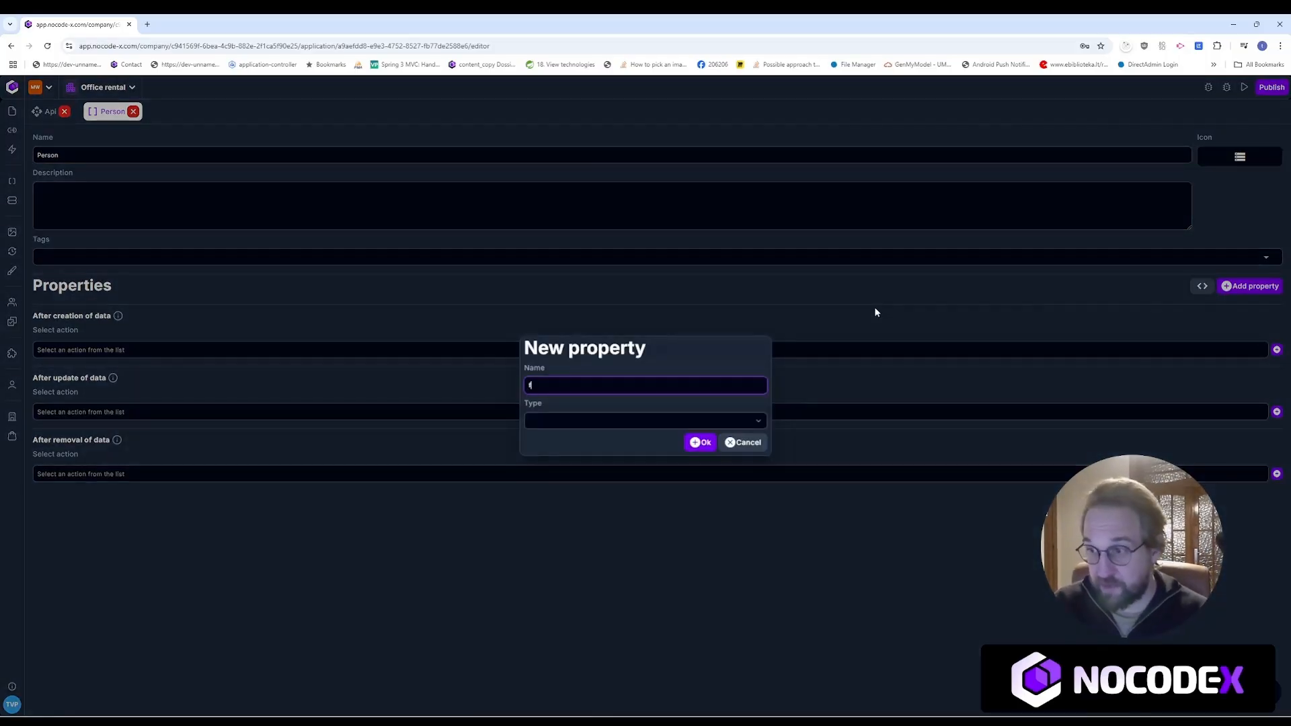
text(irstName)
key(Tab)
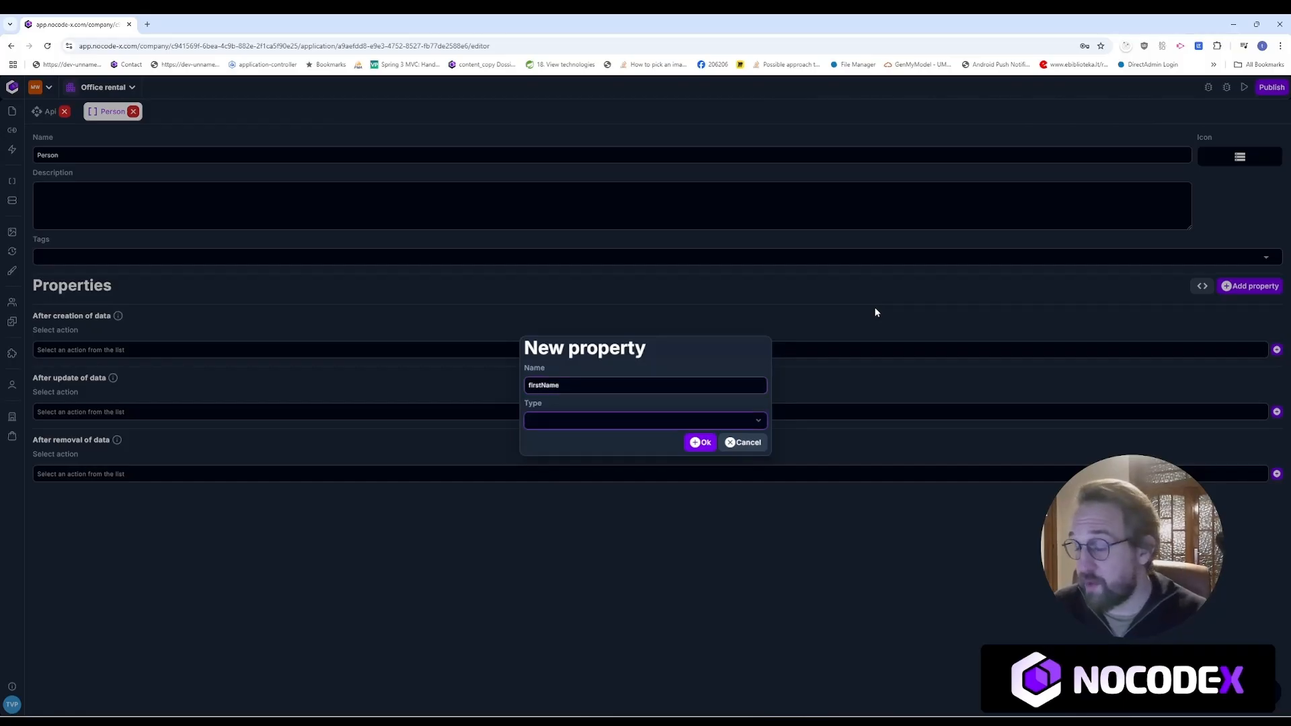
key(Down)
click(700, 442)
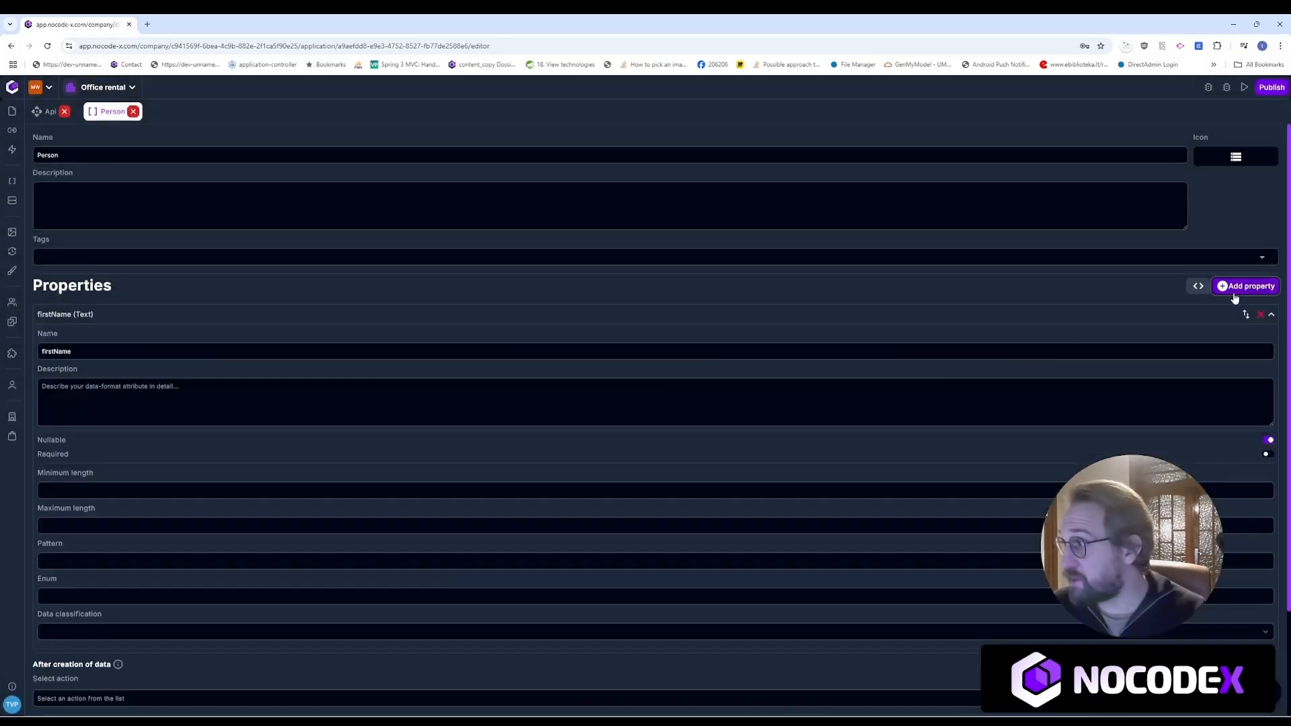
click(1246, 287)
text(lastName)
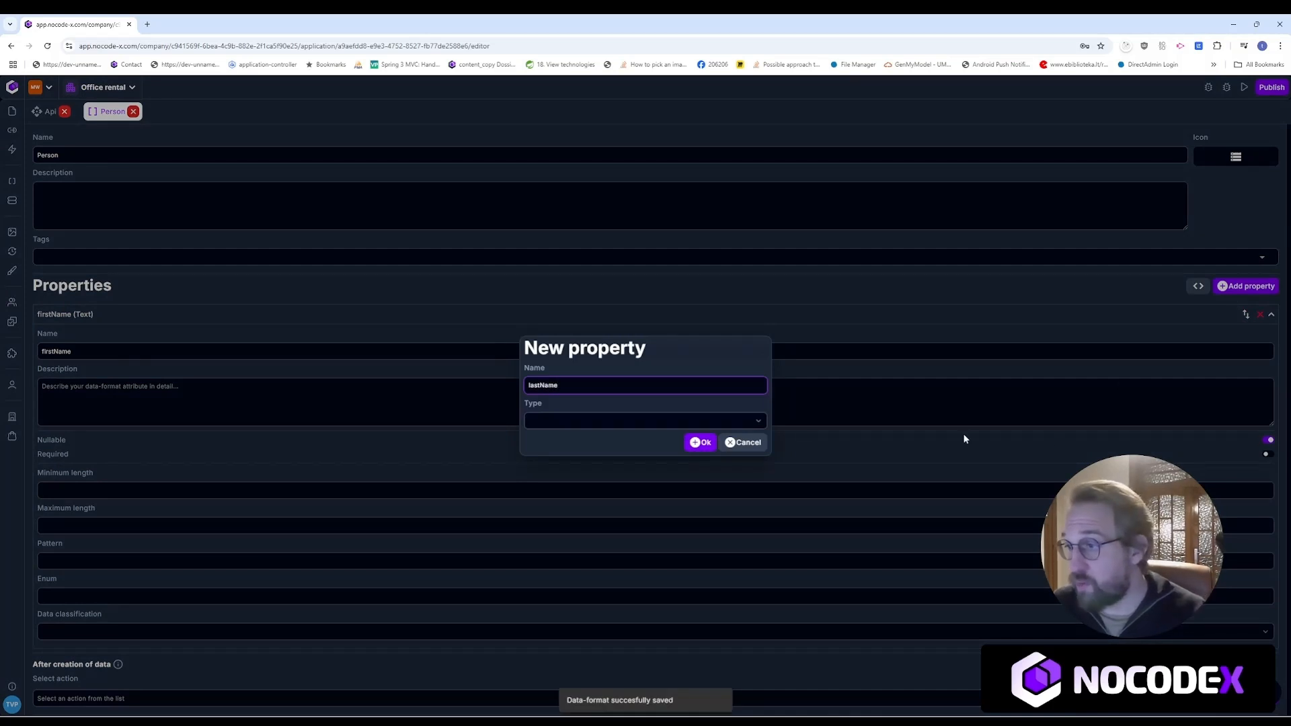
click(689, 418)
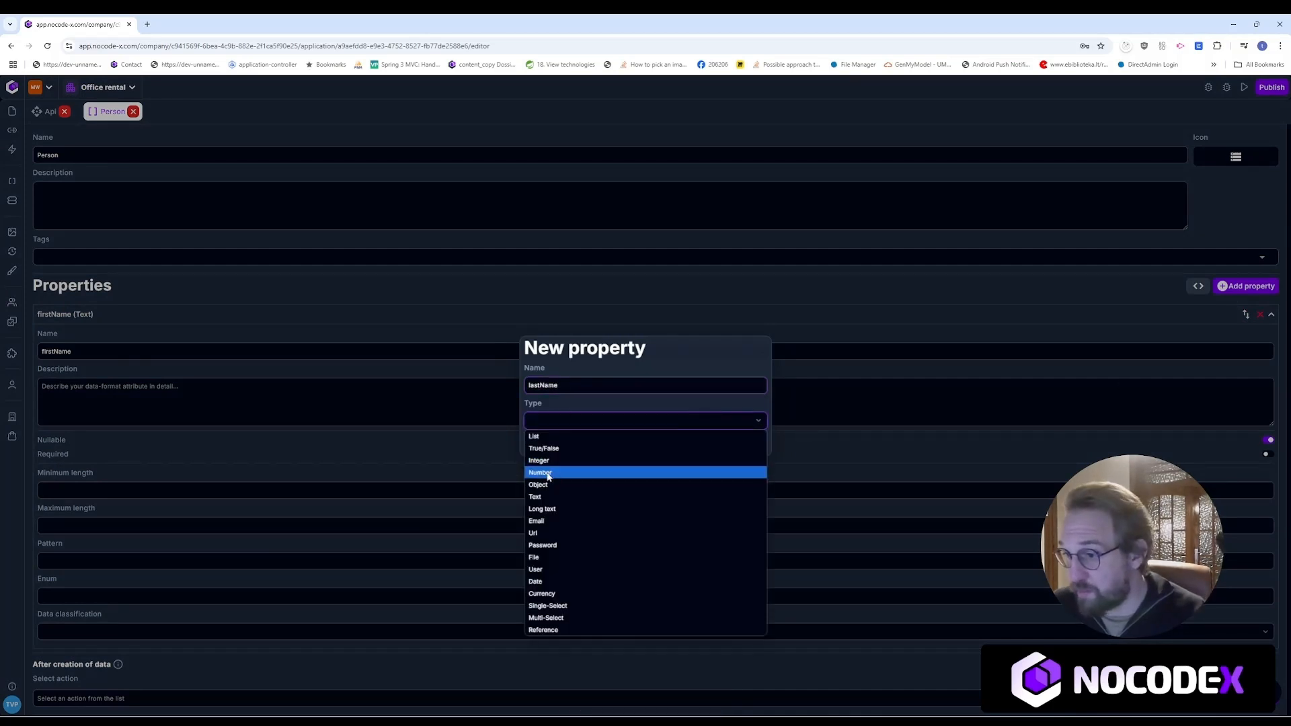
click(542, 498)
click(703, 440)
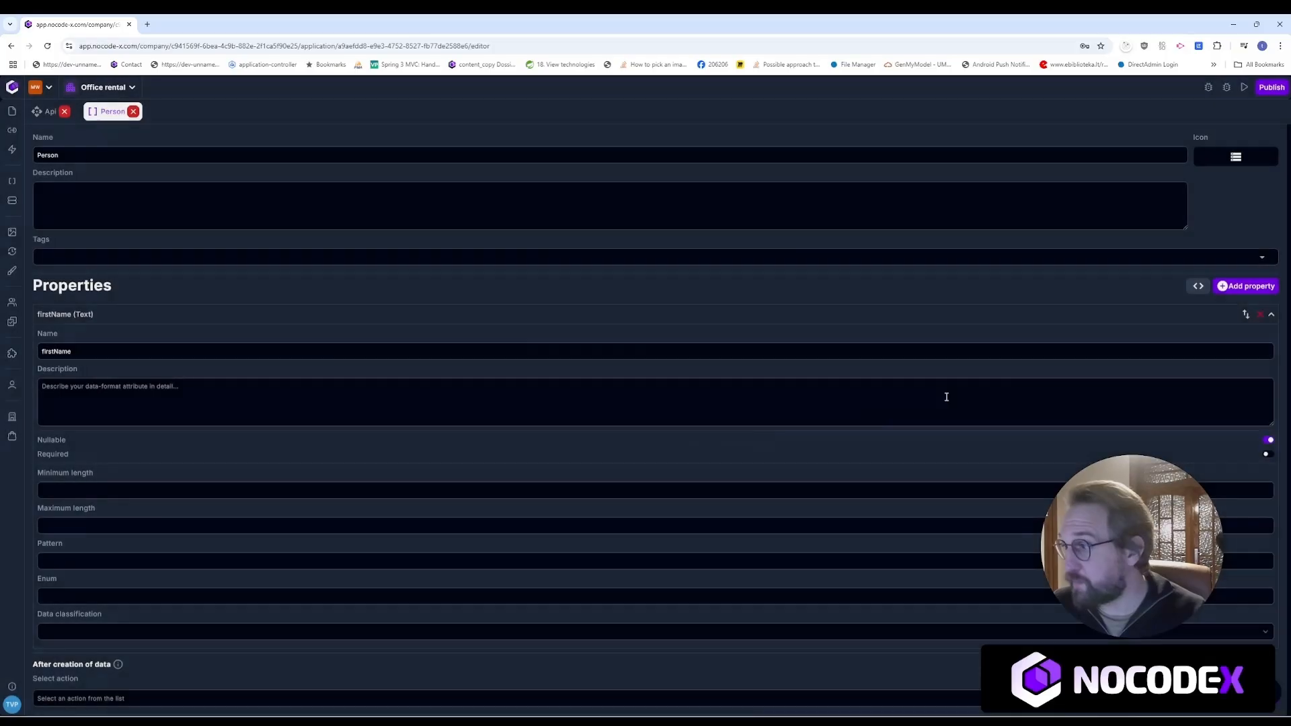
Step: Add a website property of type Url and an email property of type Email
click(1252, 286)
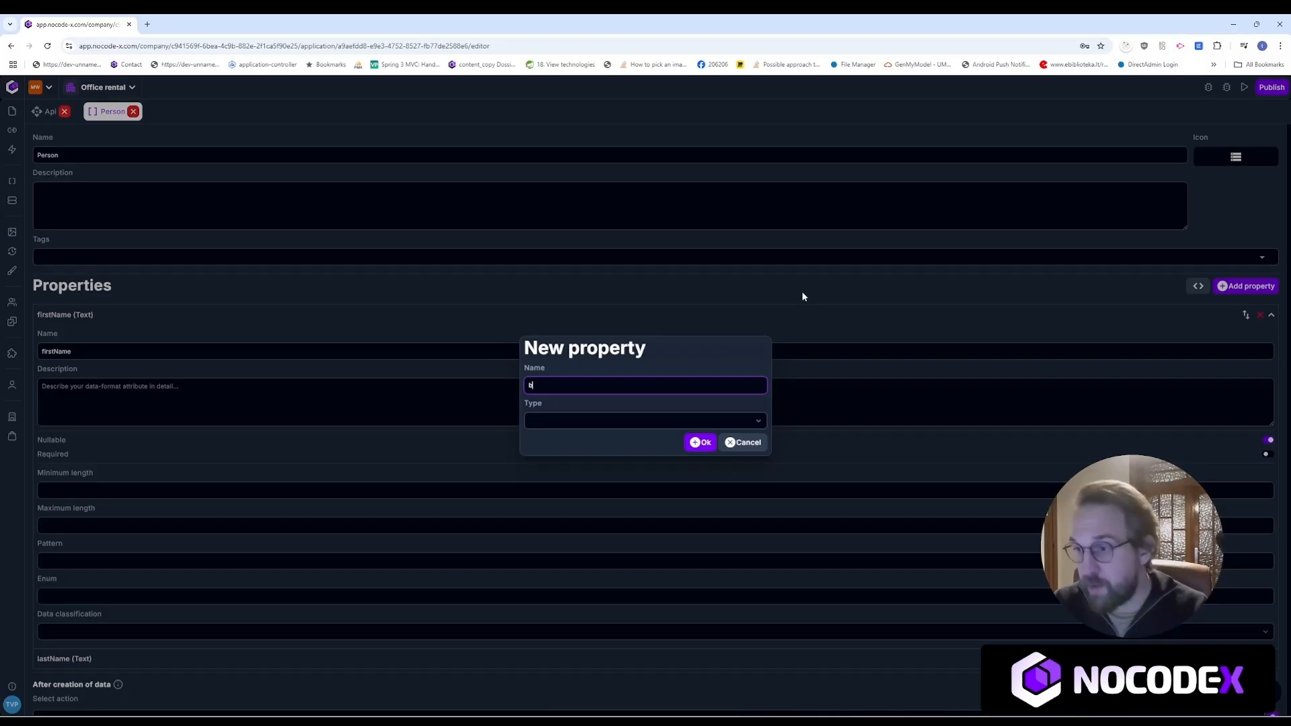
text(birth)
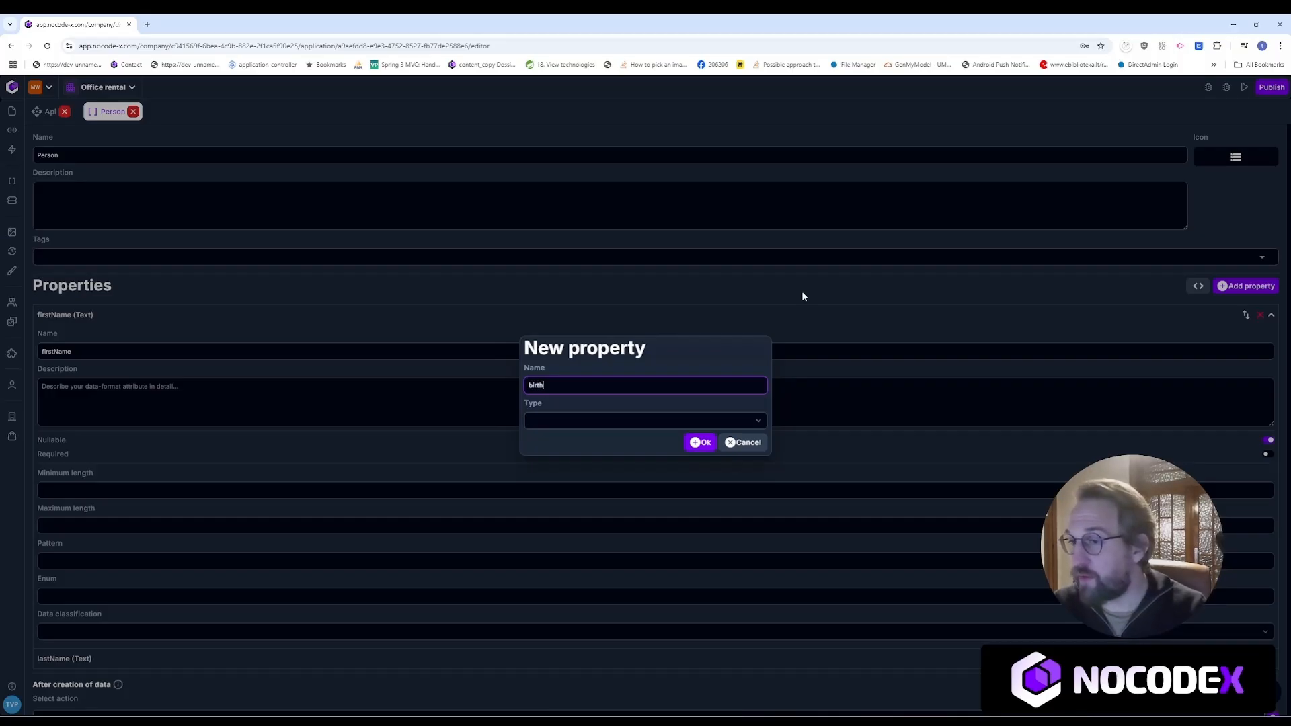
text(Da)
key(ctrl+a)
text(website)
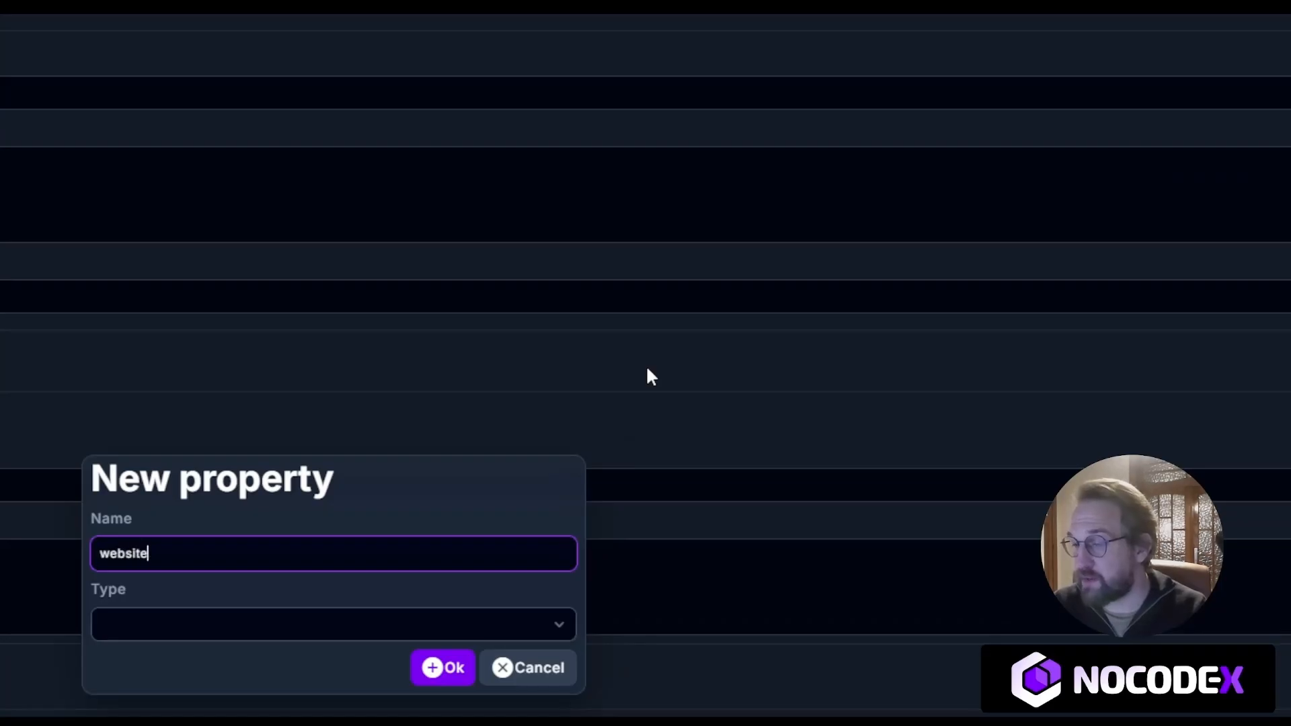
click(297, 635)
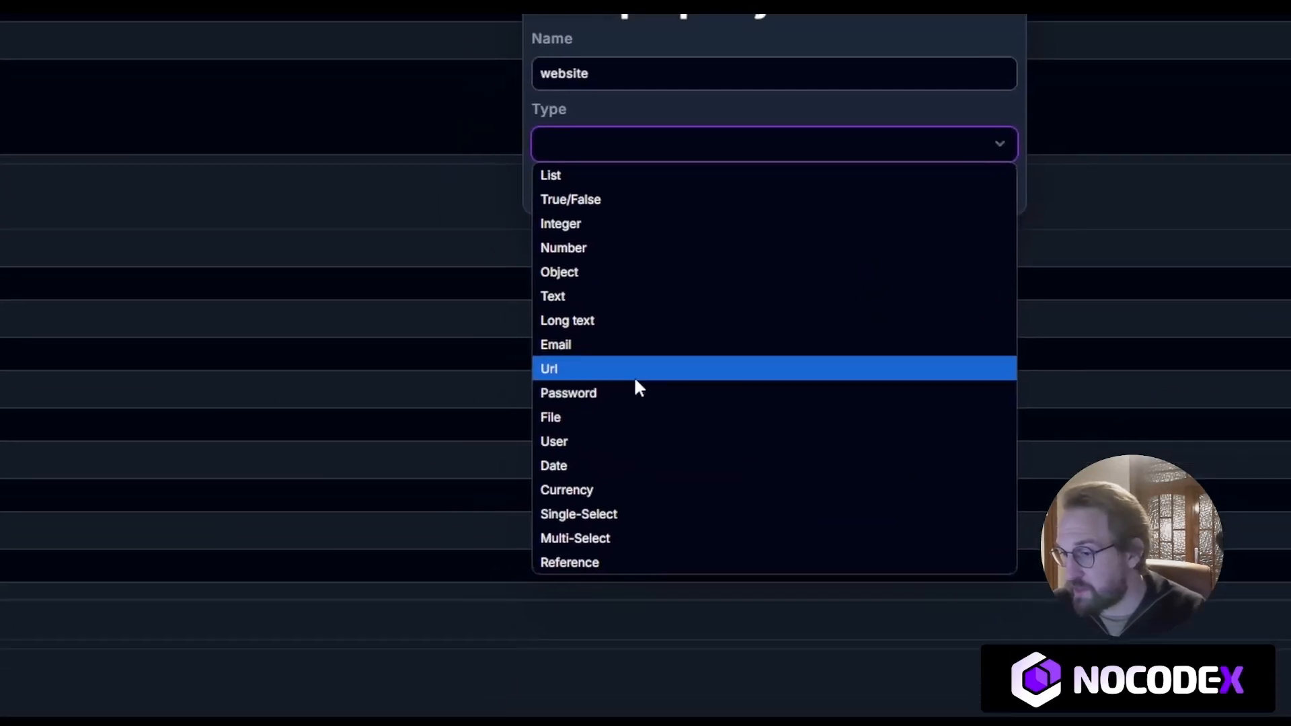
click(635, 369)
click(704, 291)
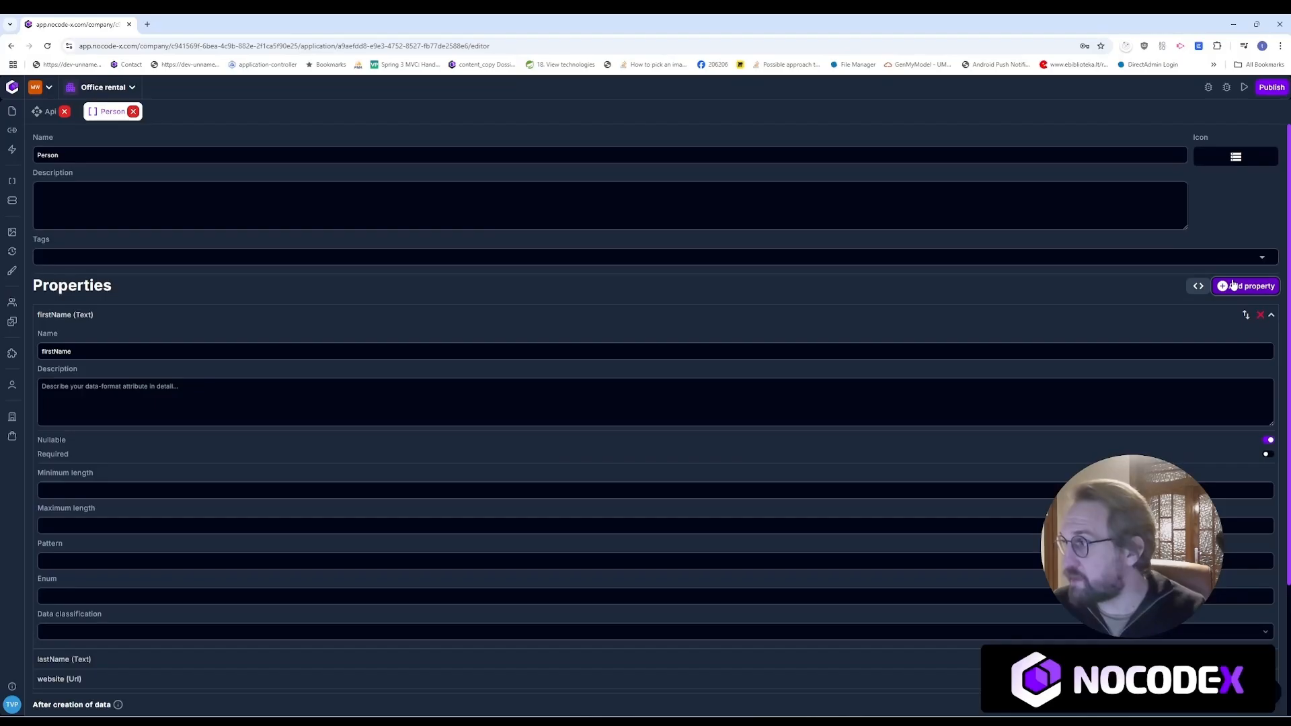
click(1233, 285)
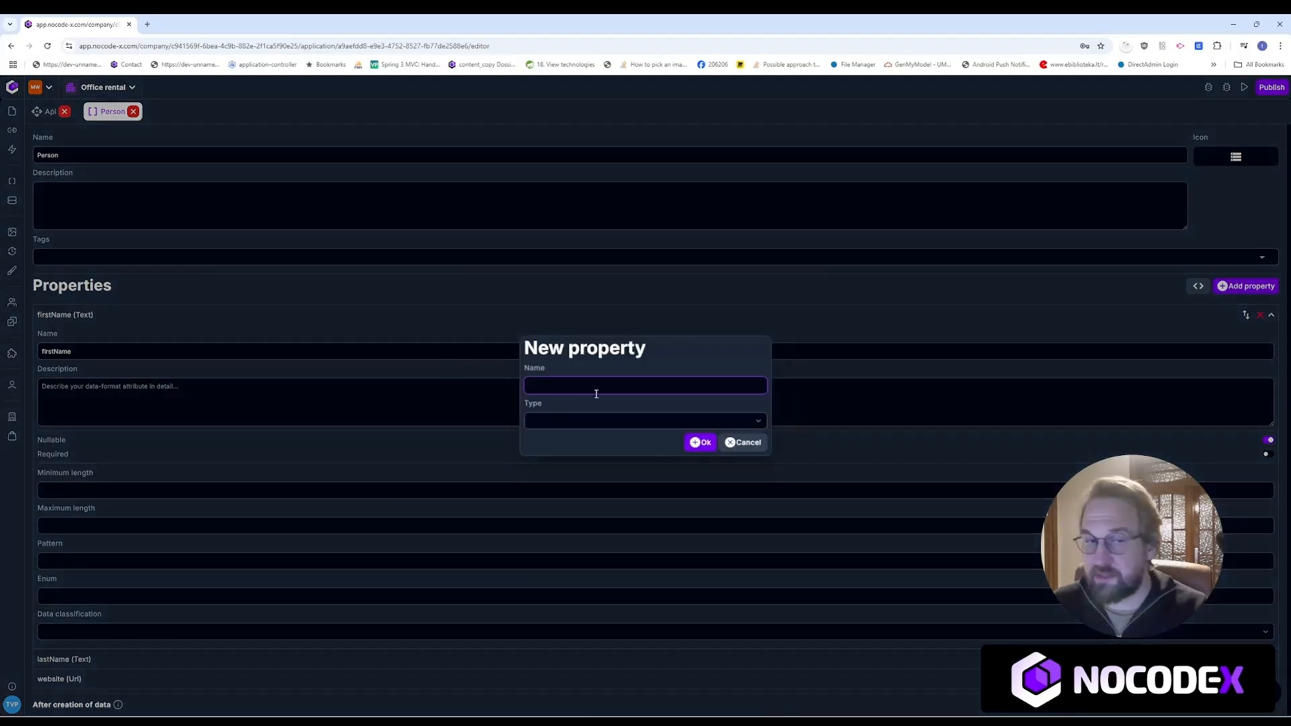
text(email)
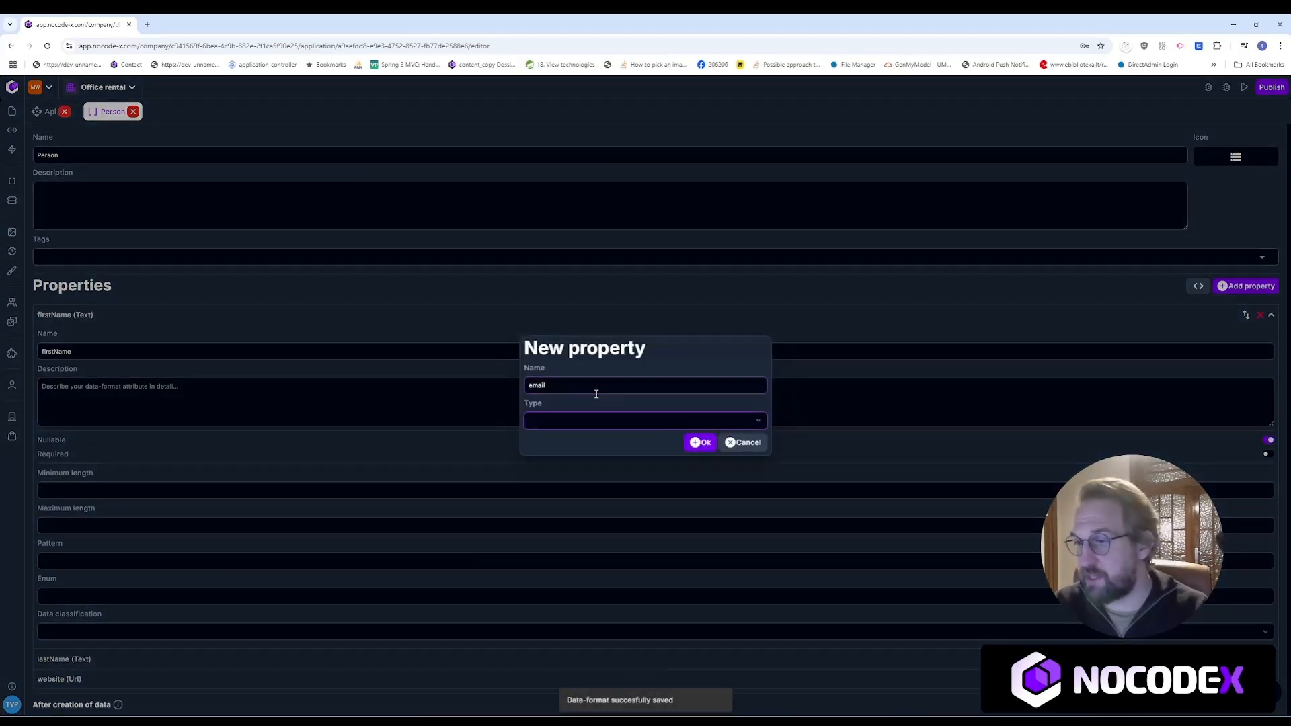
text(e)
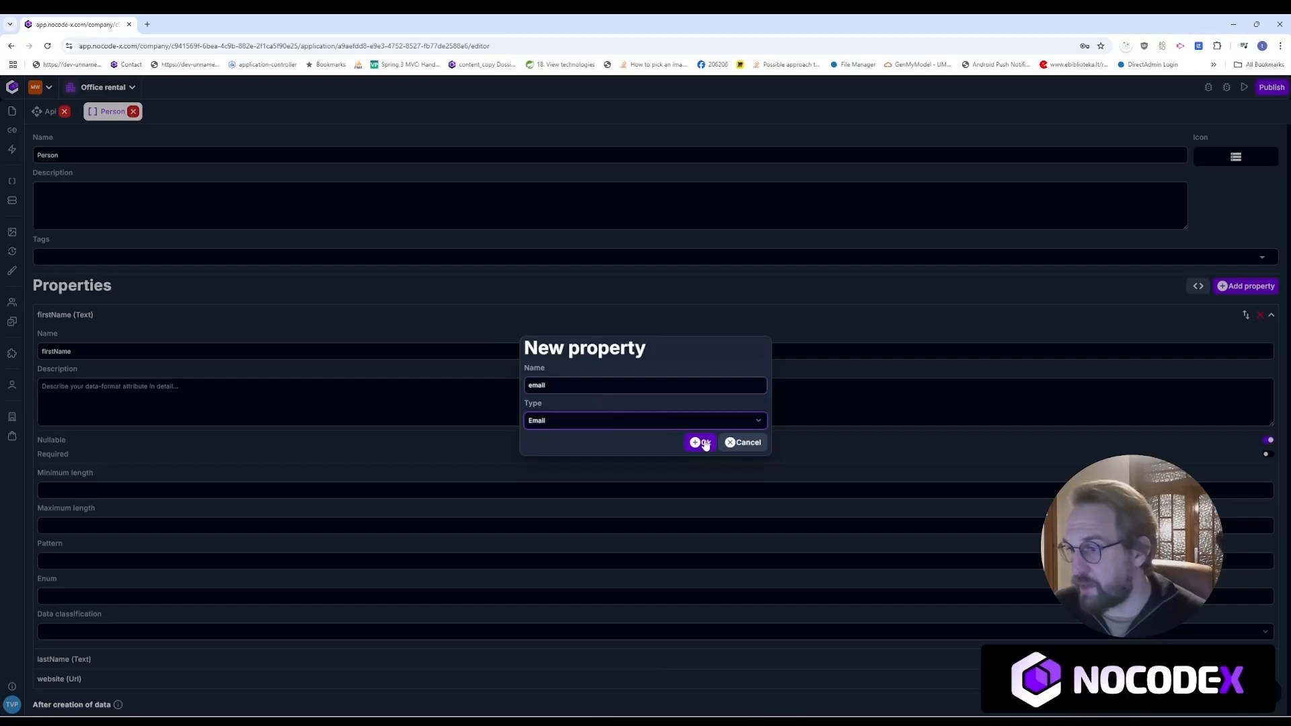
click(700, 442)
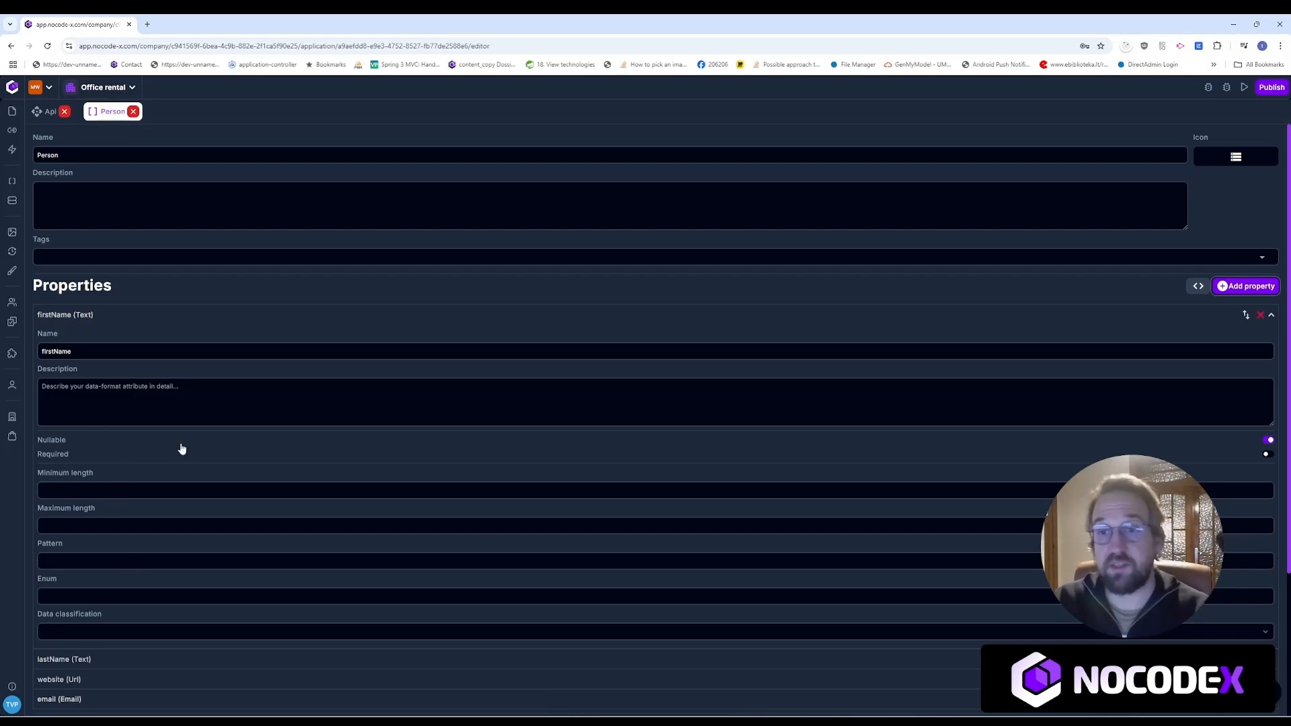
Step: Inspect firstName's Minimum length, Pattern and Data classification options, then close Person
click(84, 491)
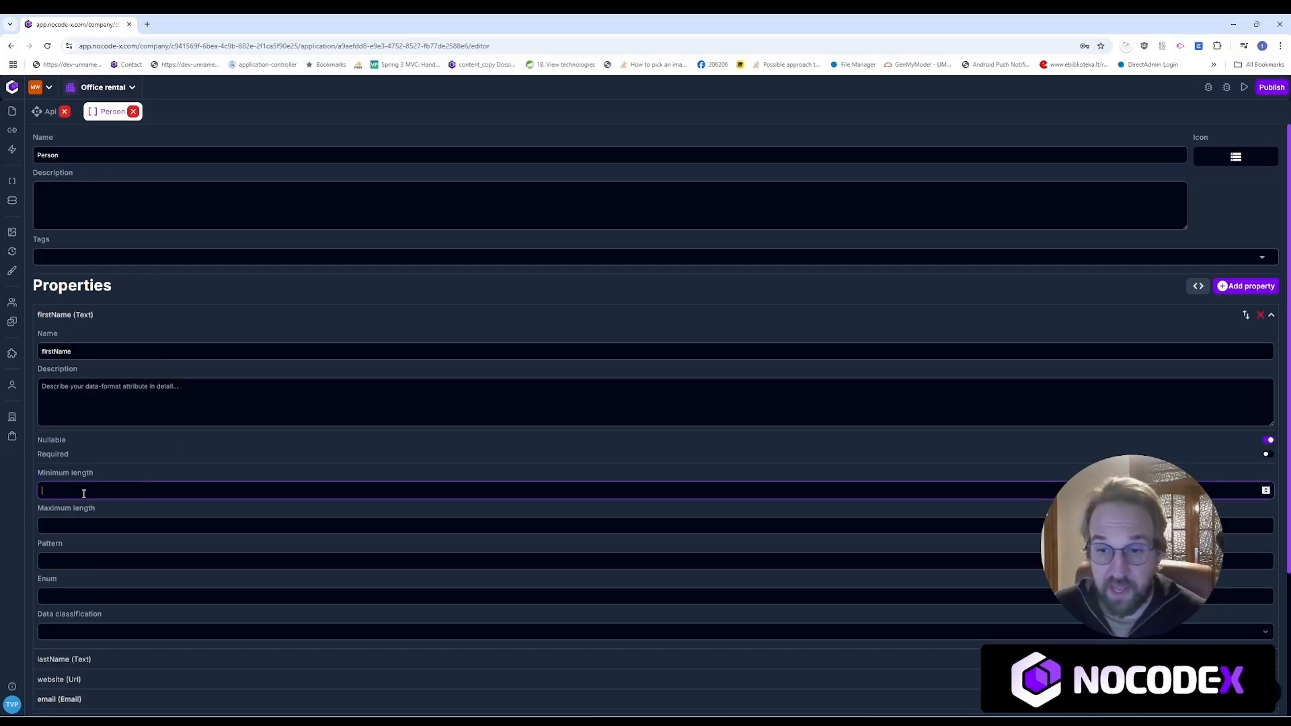
click(99, 563)
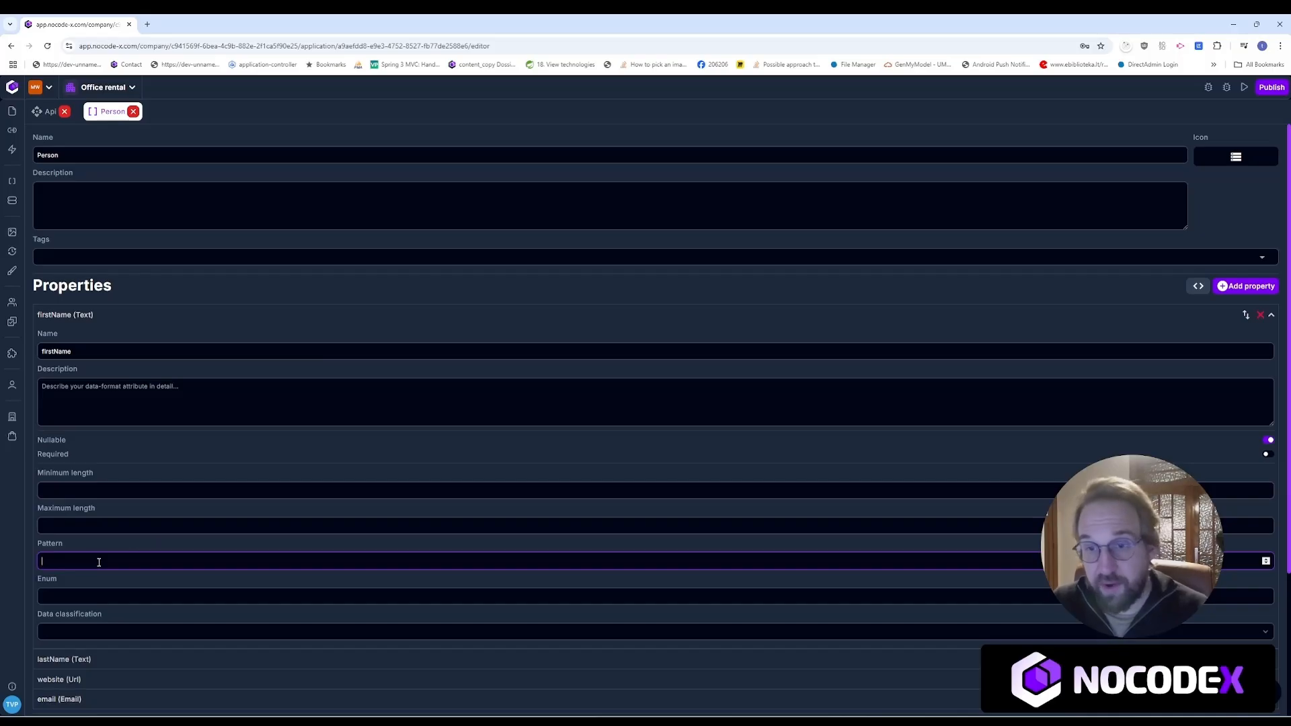
click(145, 635)
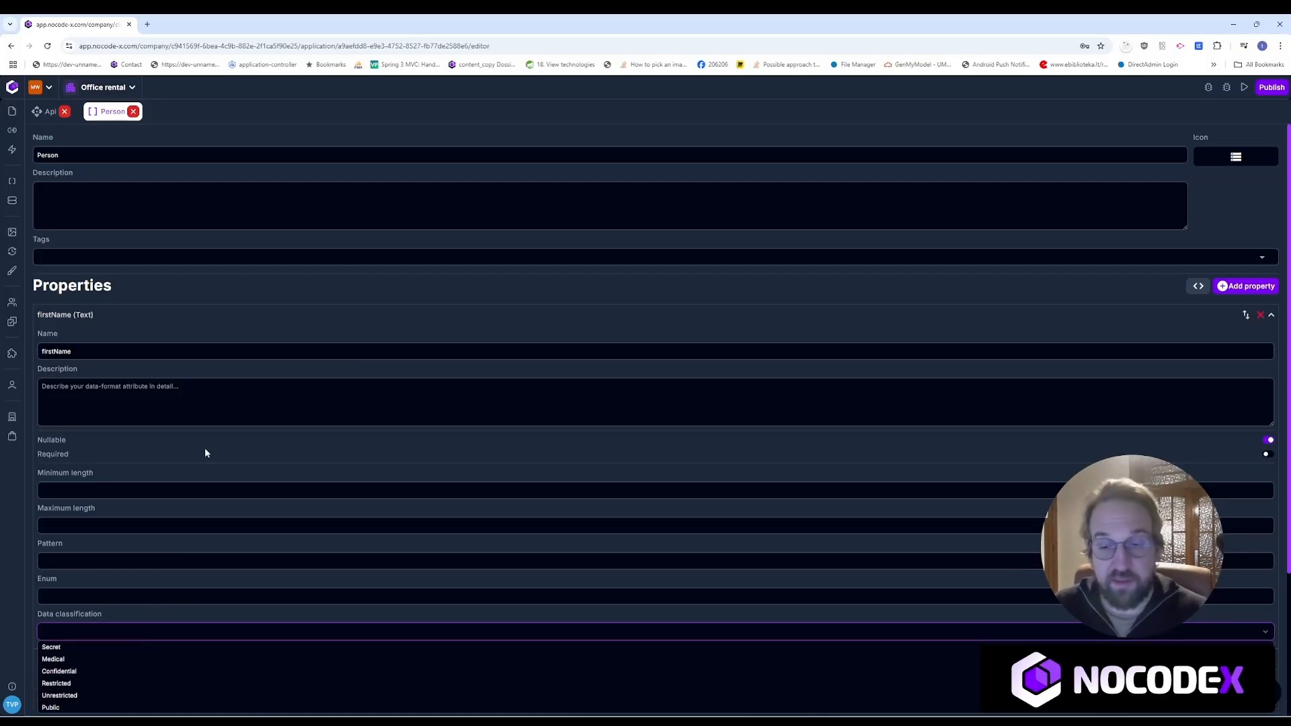
click(177, 449)
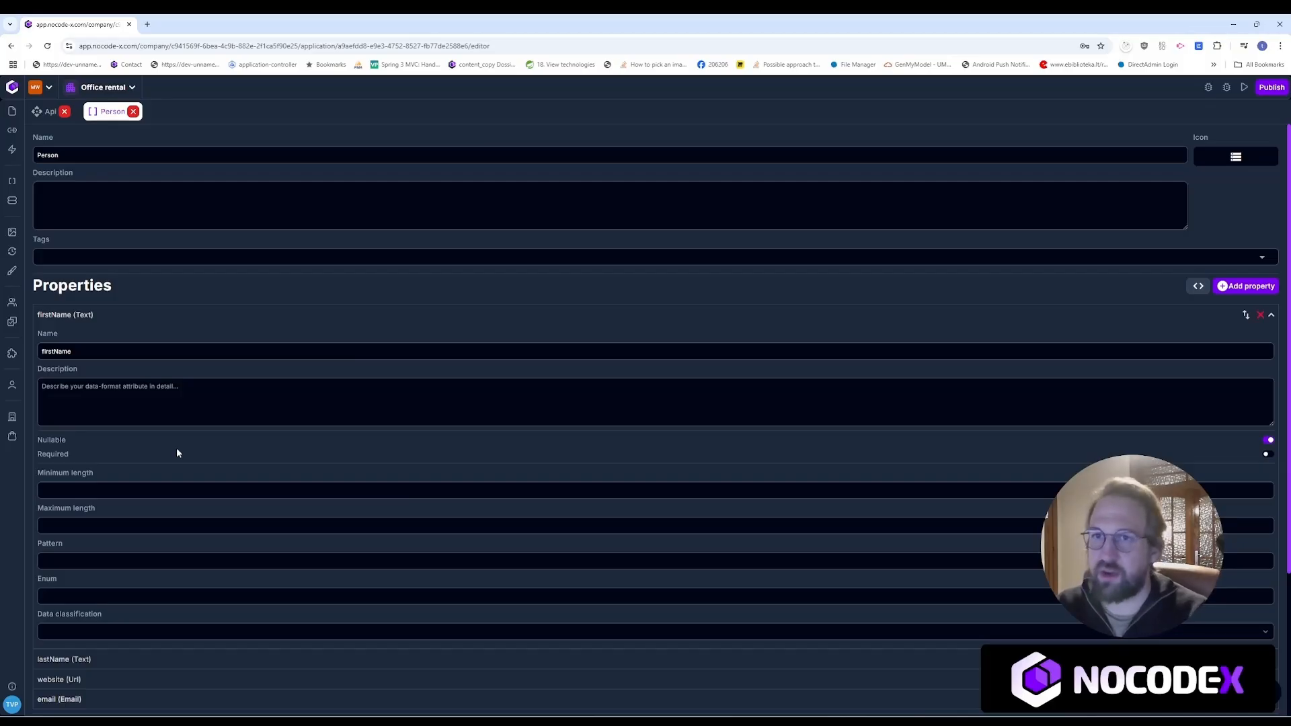
click(132, 112)
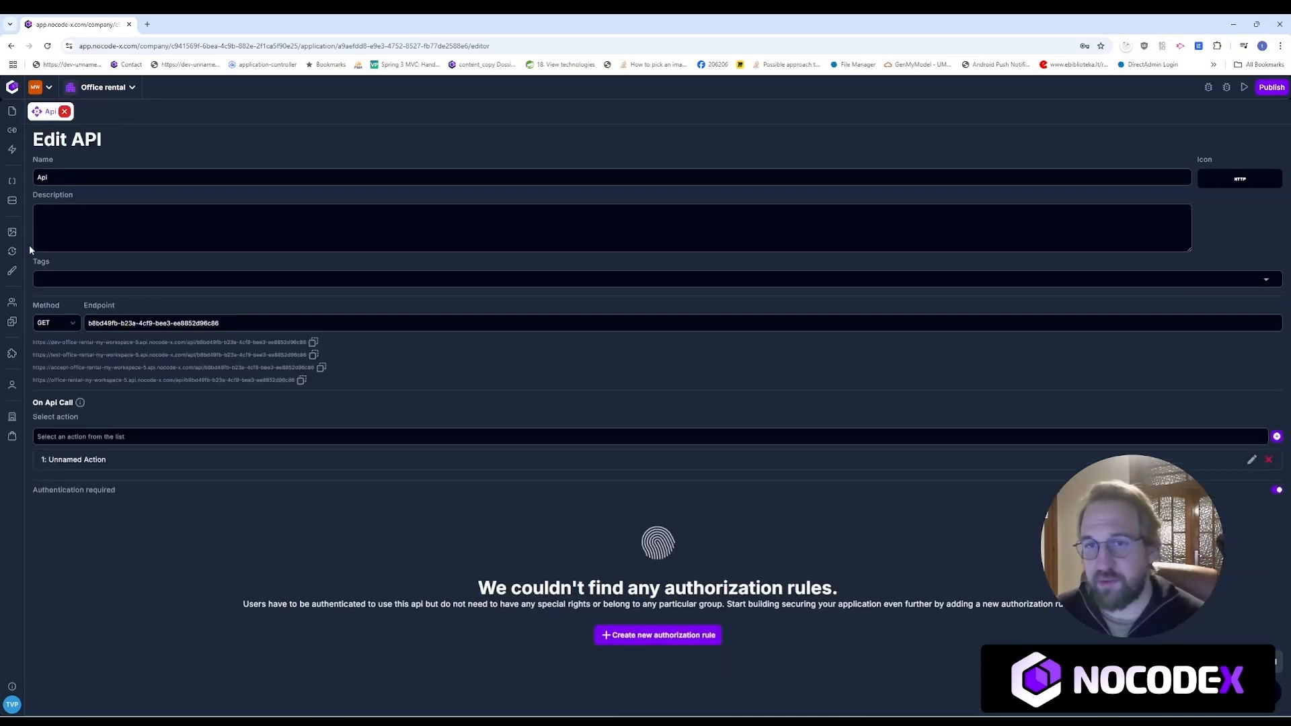
Step: Start a new data record, name it with the person's first name, and choose the Person format
click(12, 201)
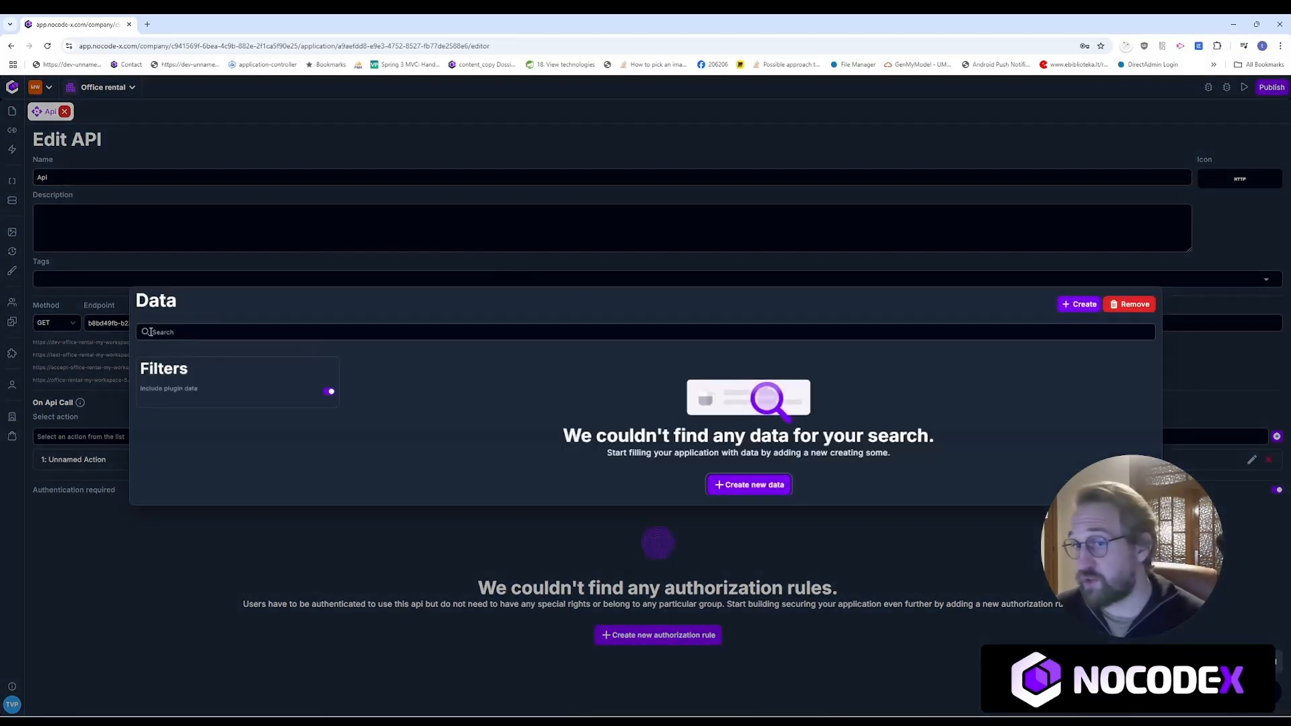
click(1076, 305)
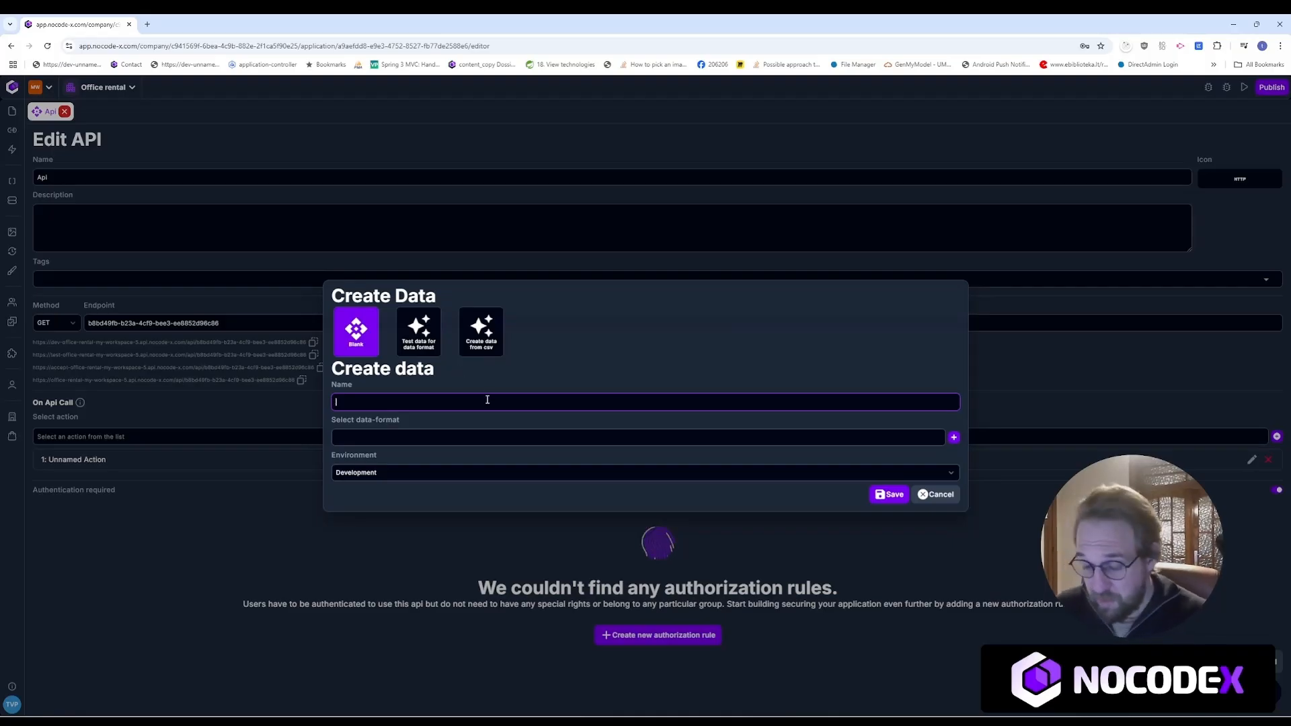
text(Tristan)
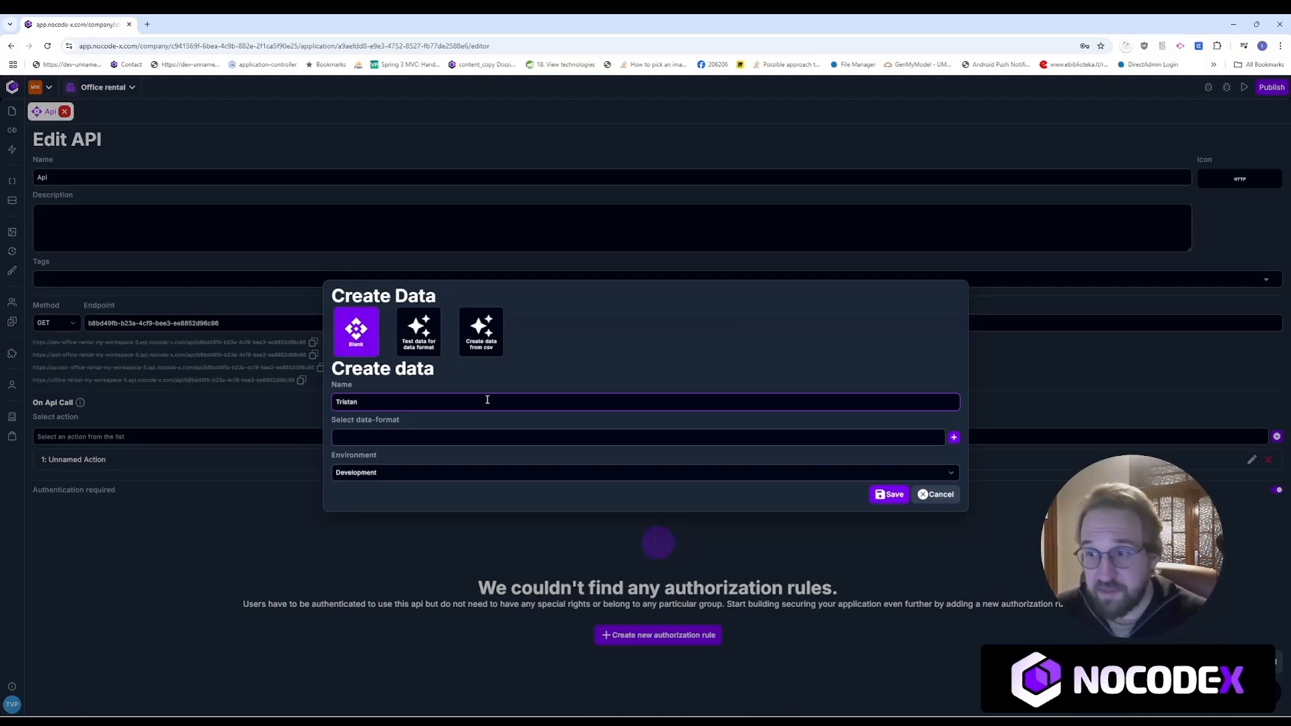
click(482, 441)
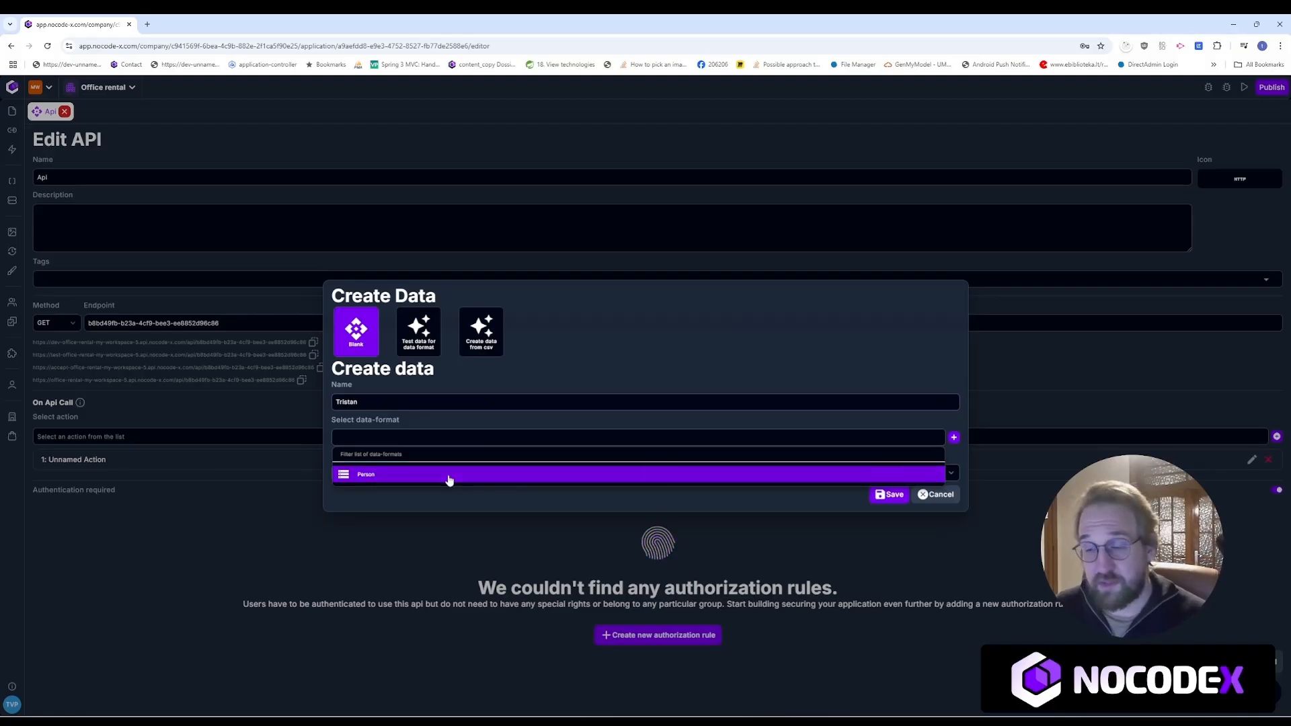
click(445, 477)
click(439, 441)
Step: Fill the record's JSON with the sample email address and first name
key(Return)
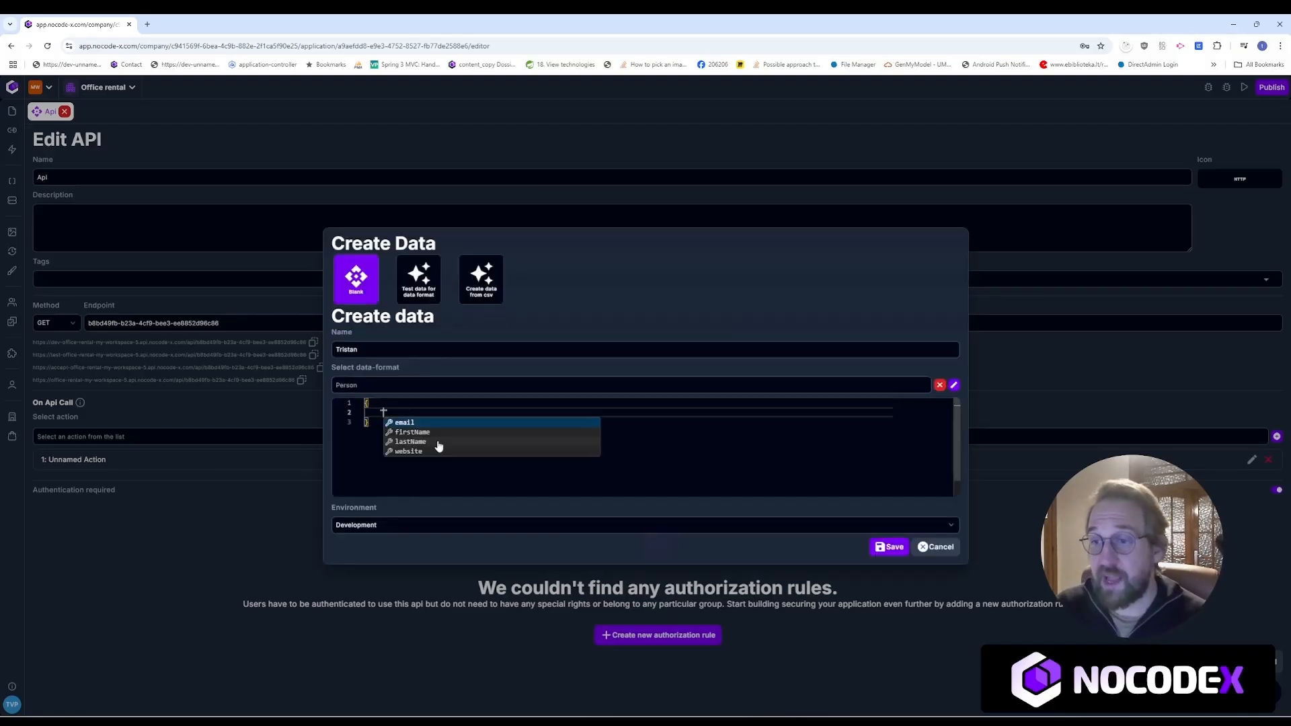
key(Return)
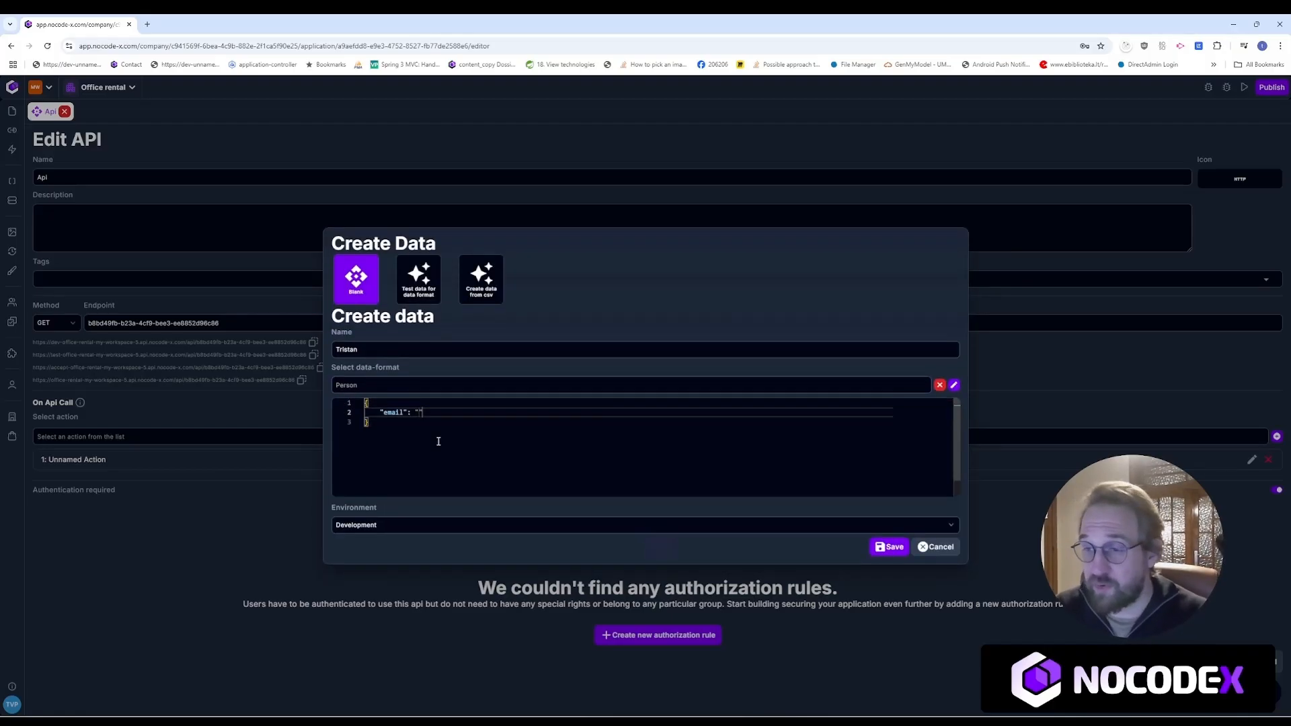
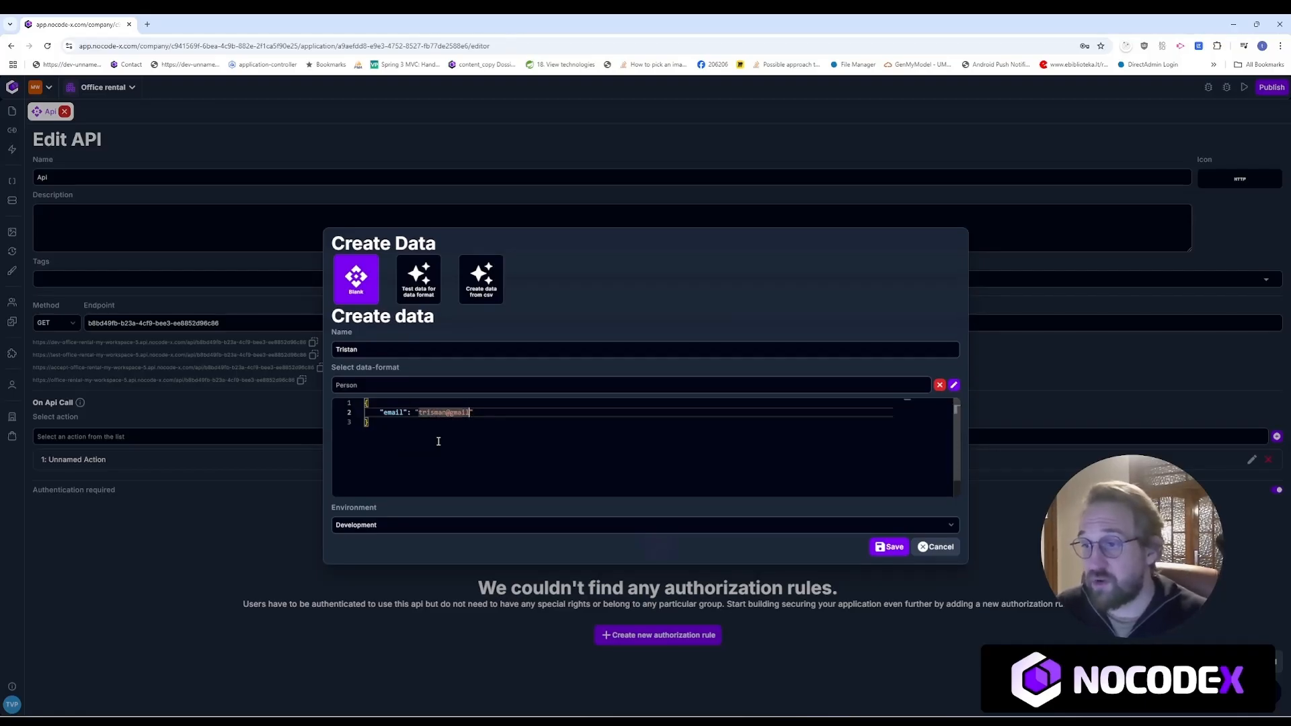
key(Right)
key(Return)
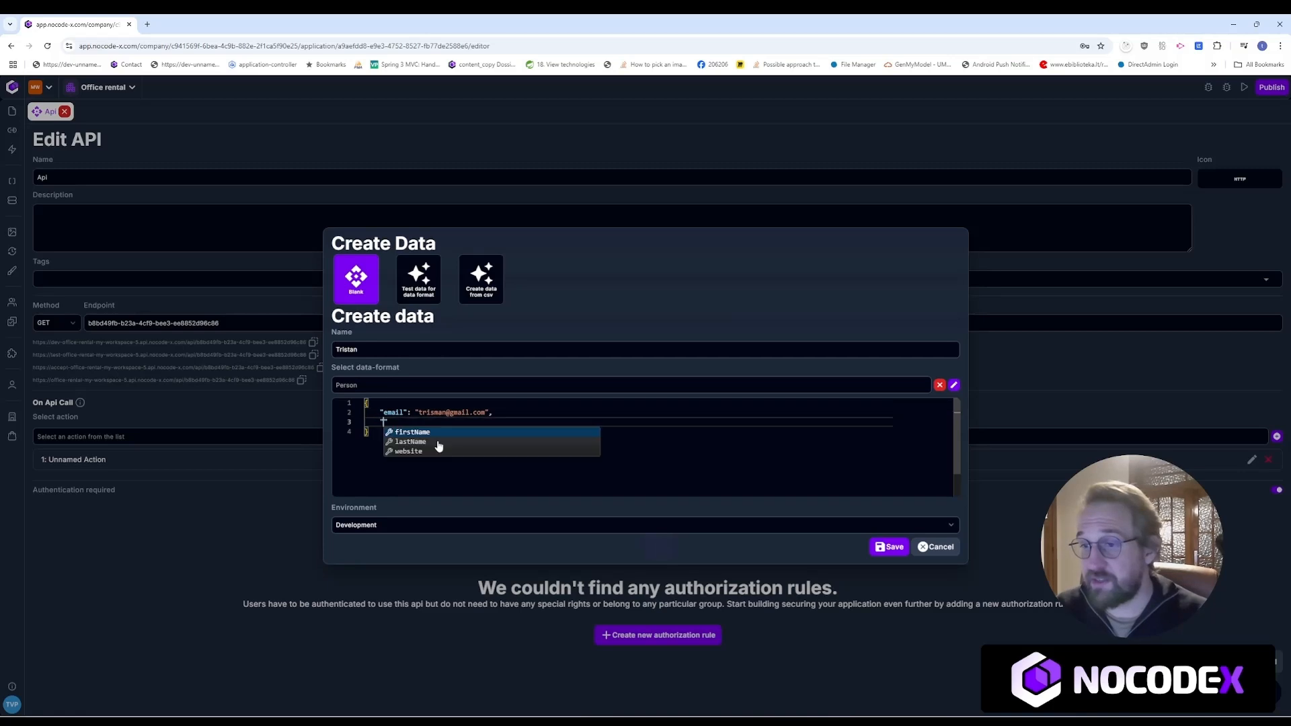
key(Return)
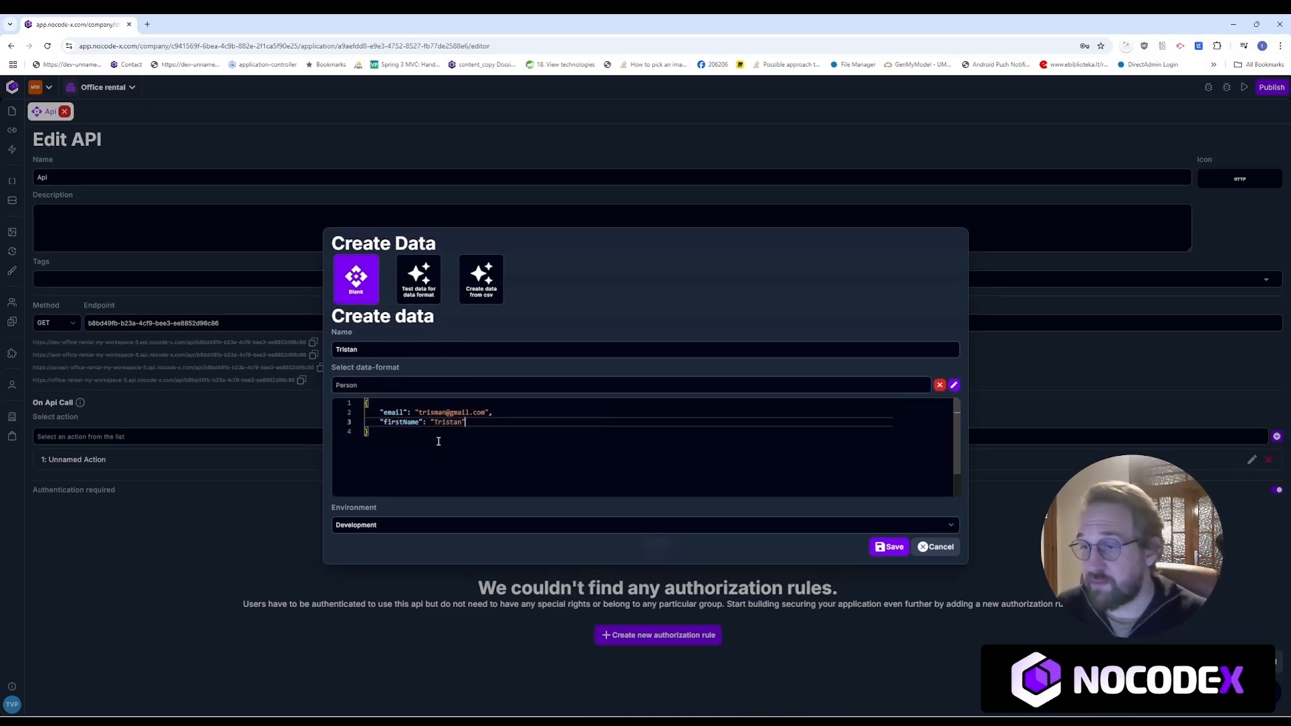
key(Right)
key(Return)
key(Return)
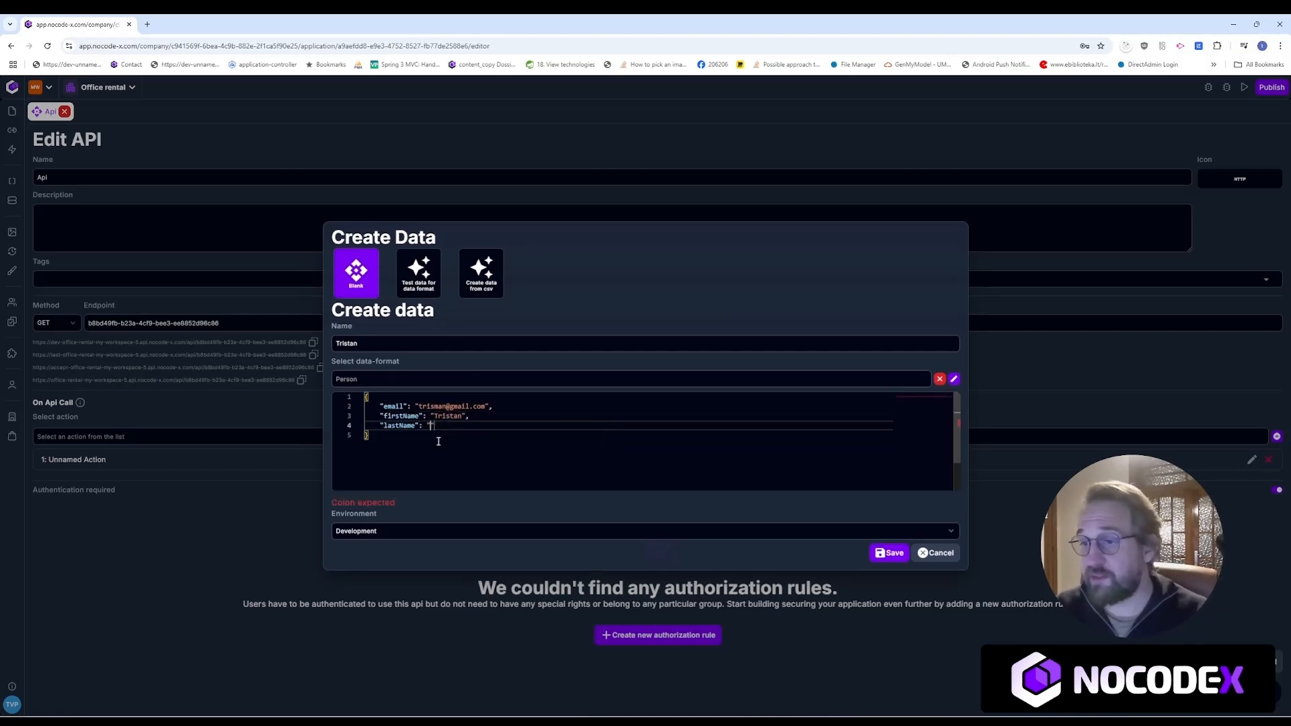
key(Right)
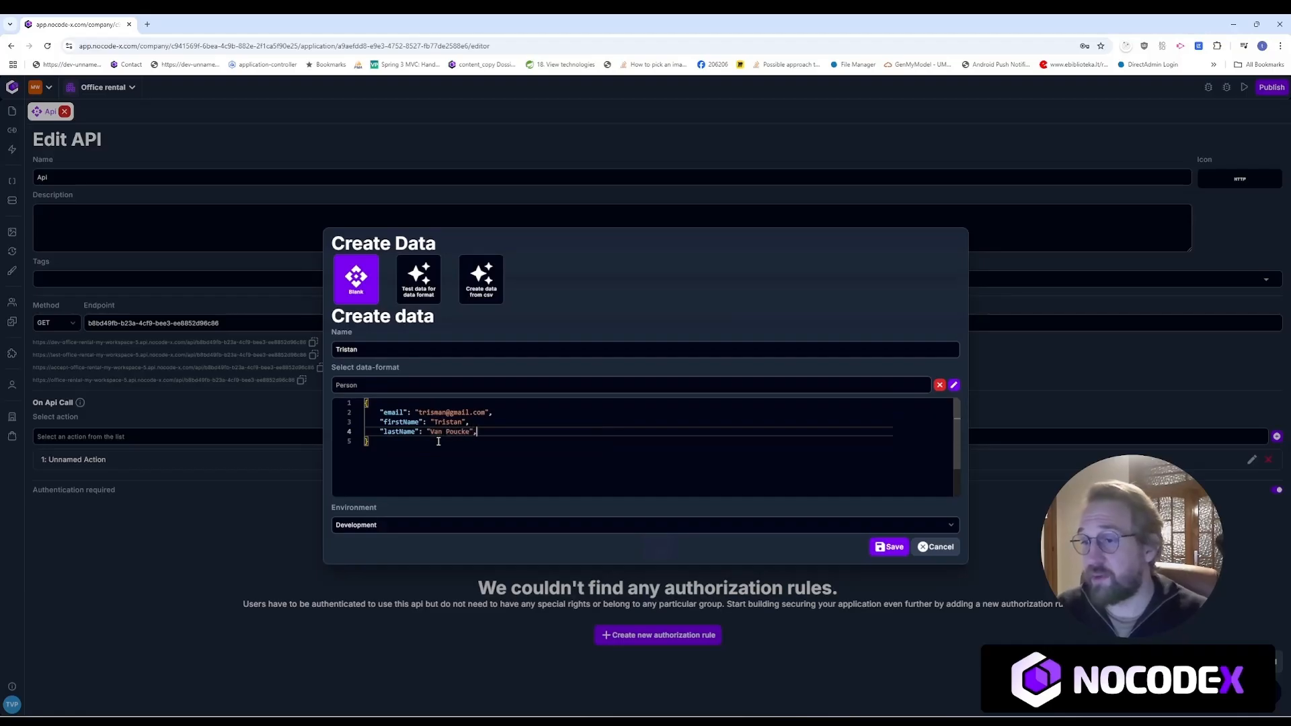
key(Return)
key(Return)
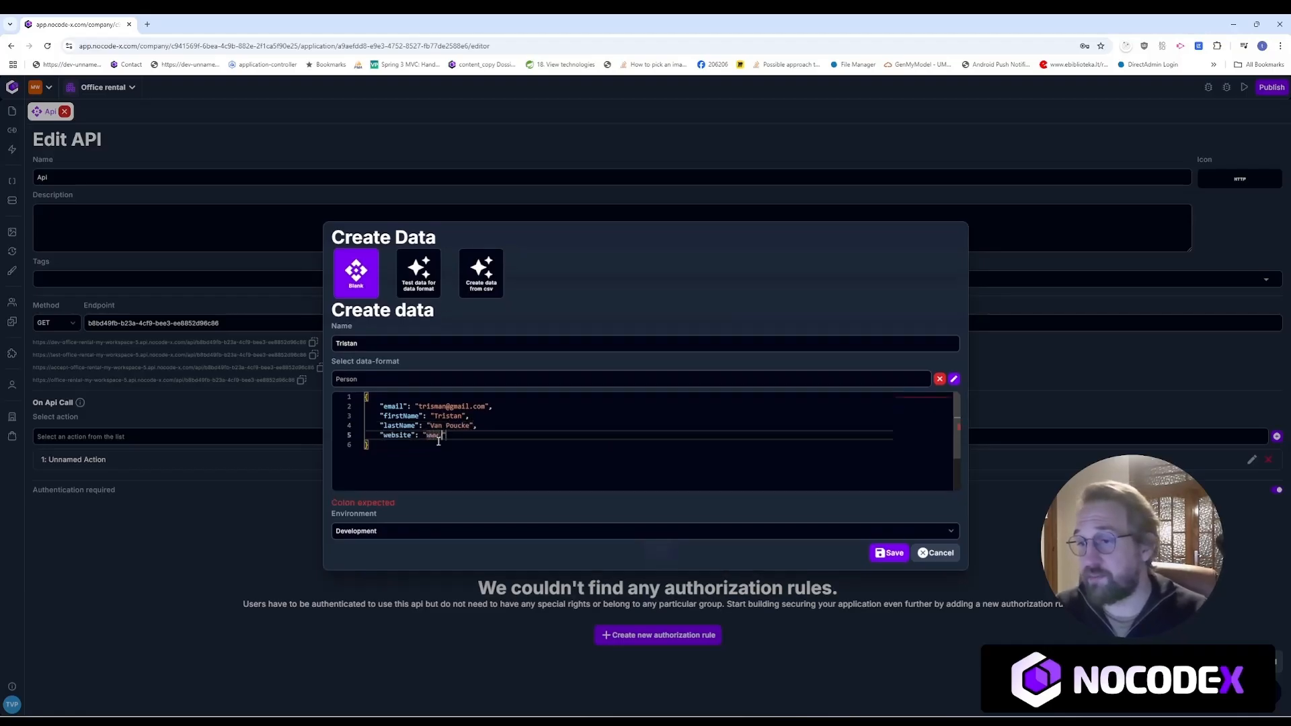
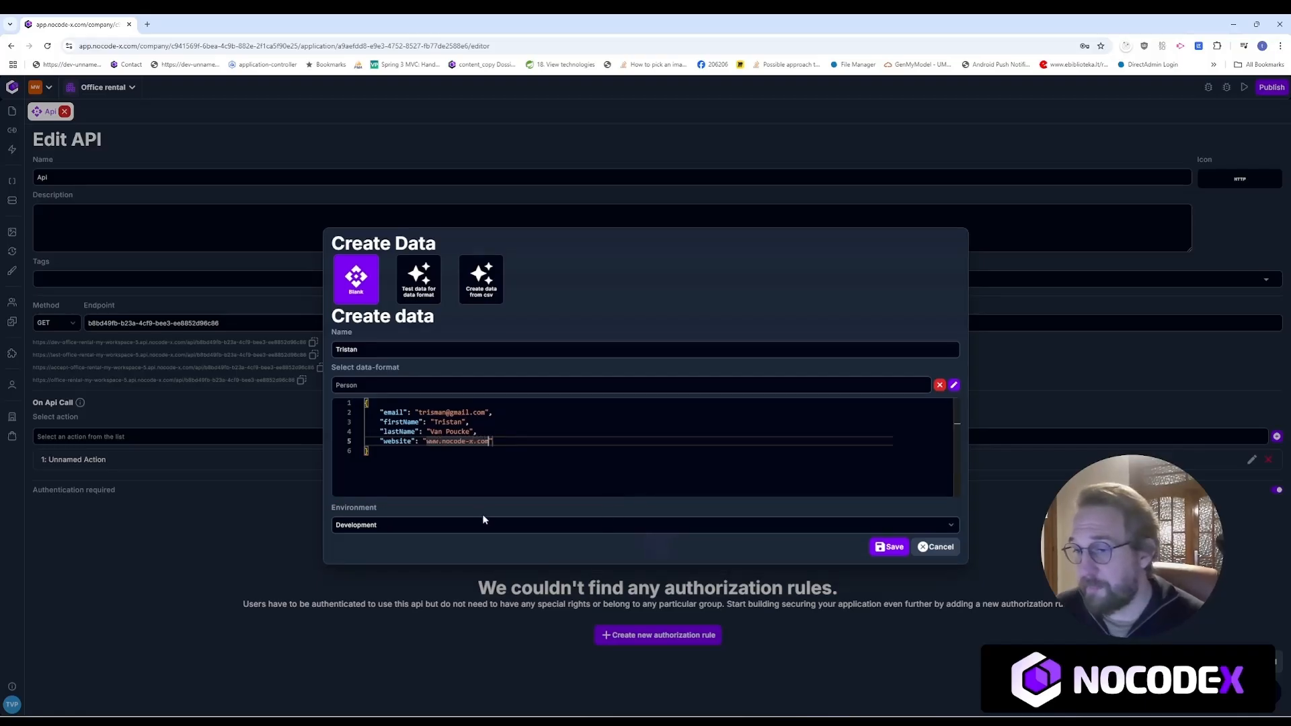
Step: Keep the Development environment and save the Person record
click(481, 525)
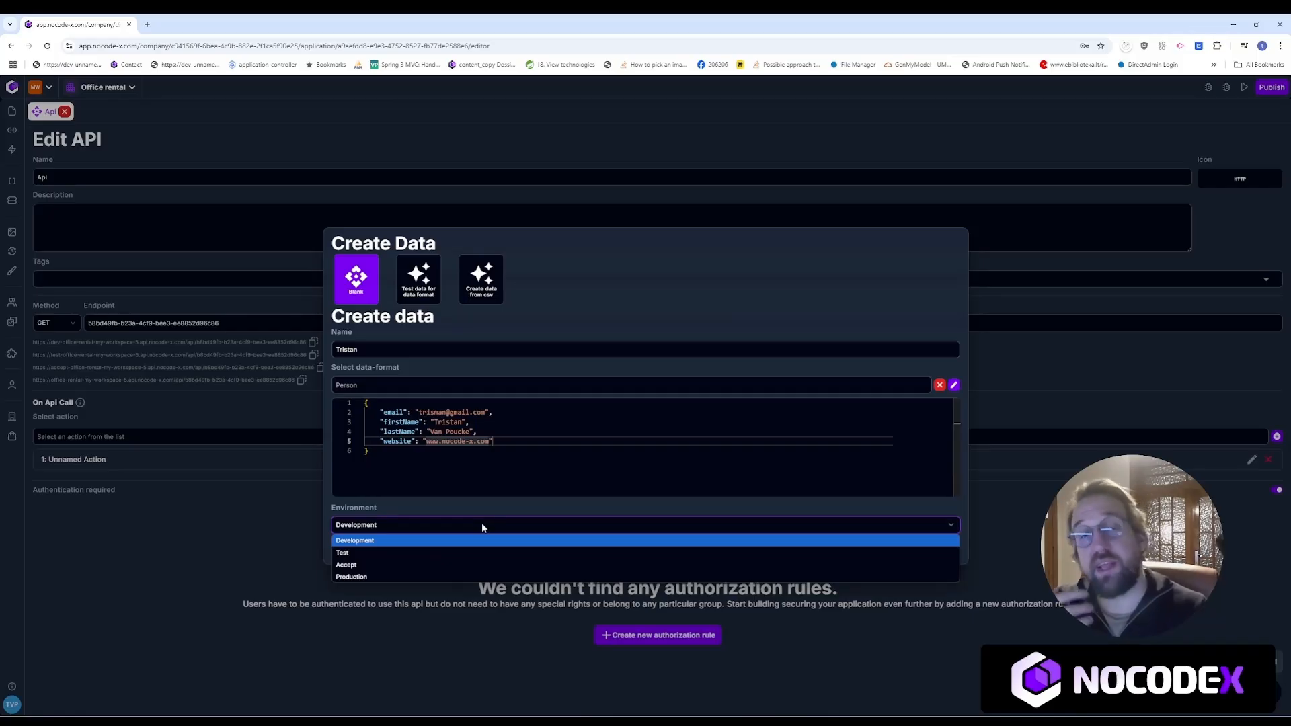
click(371, 540)
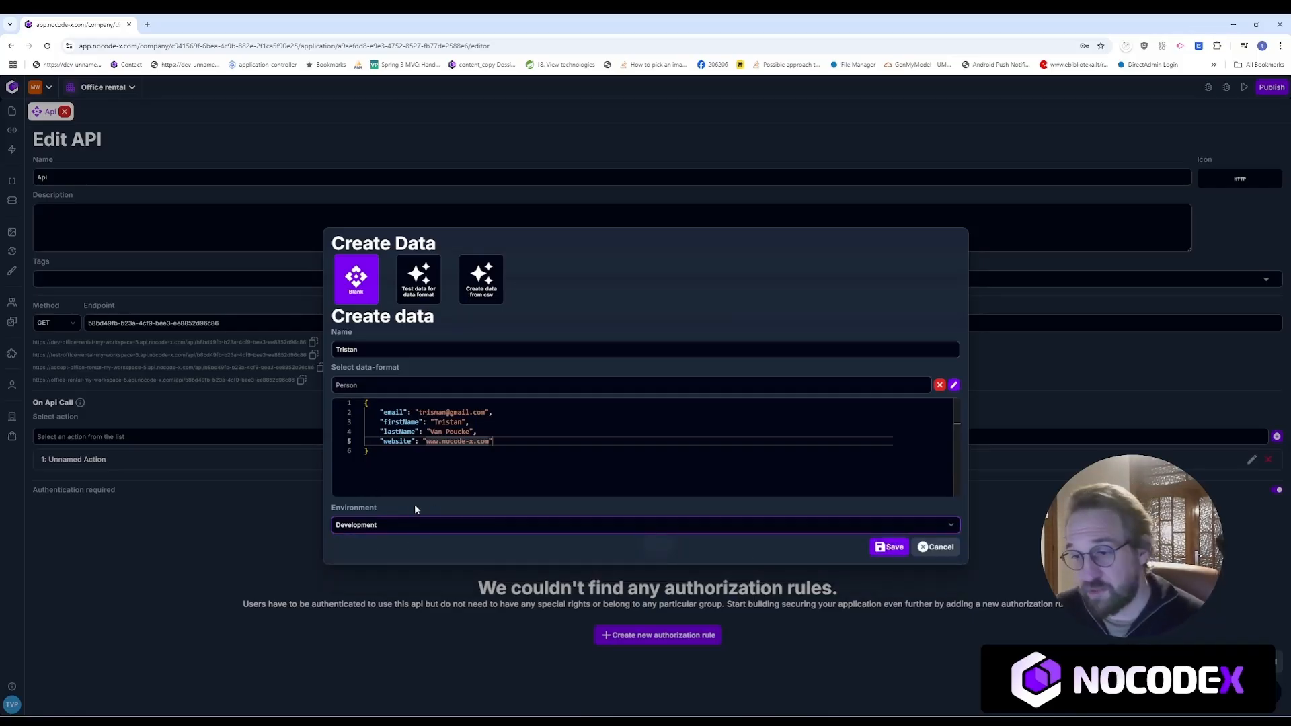
click(889, 547)
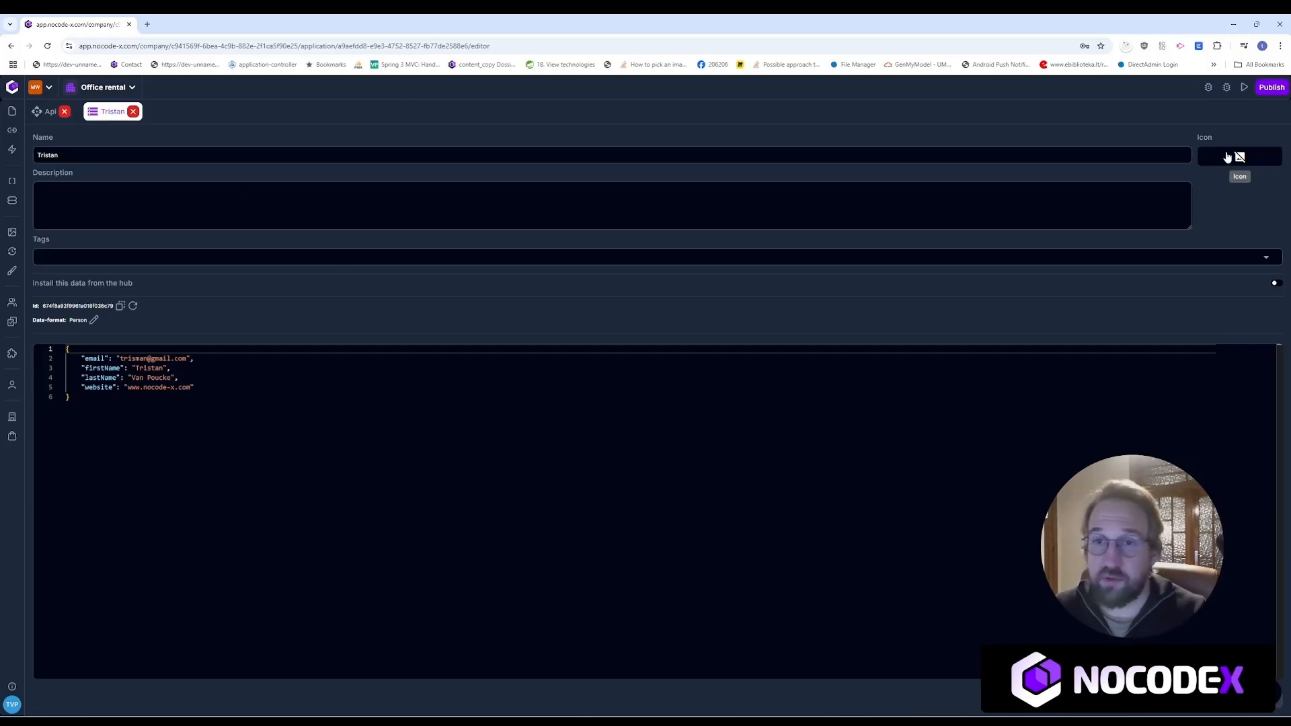
Step: Review the saved record's JSON by selecting parts of its content
click(267, 438)
key(ctrl+a)
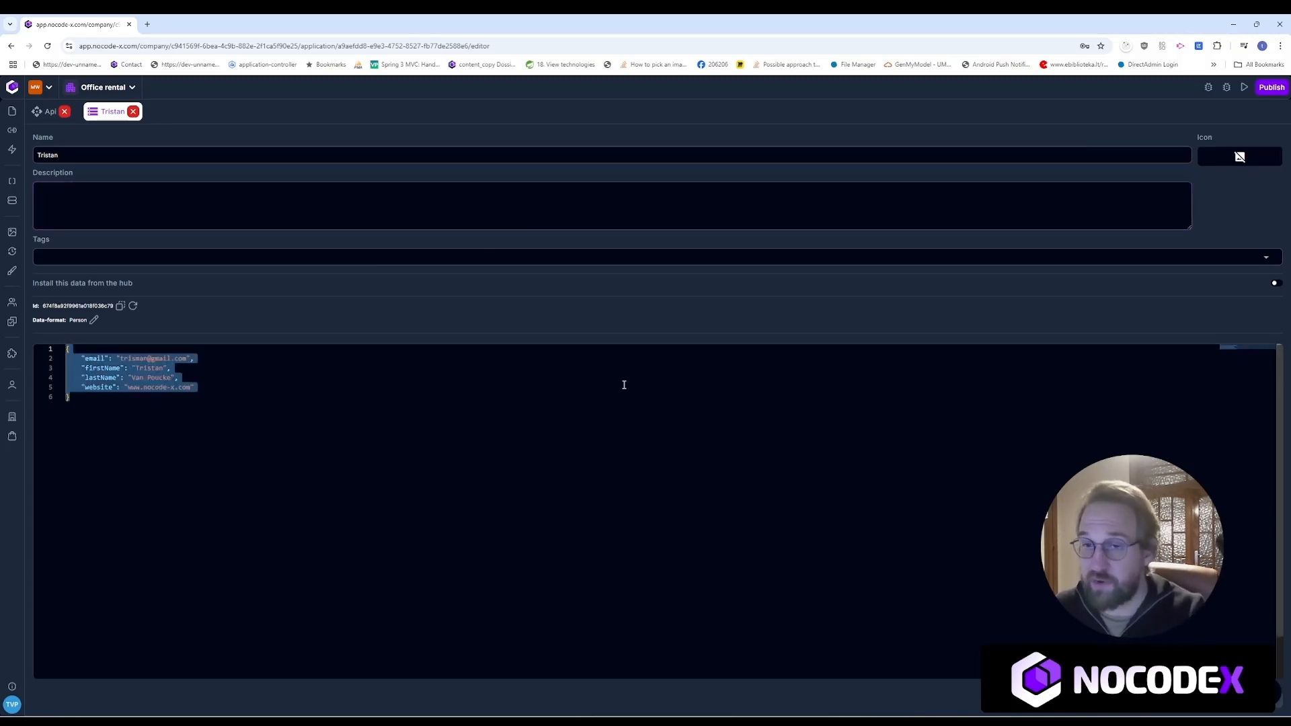
click(135, 378)
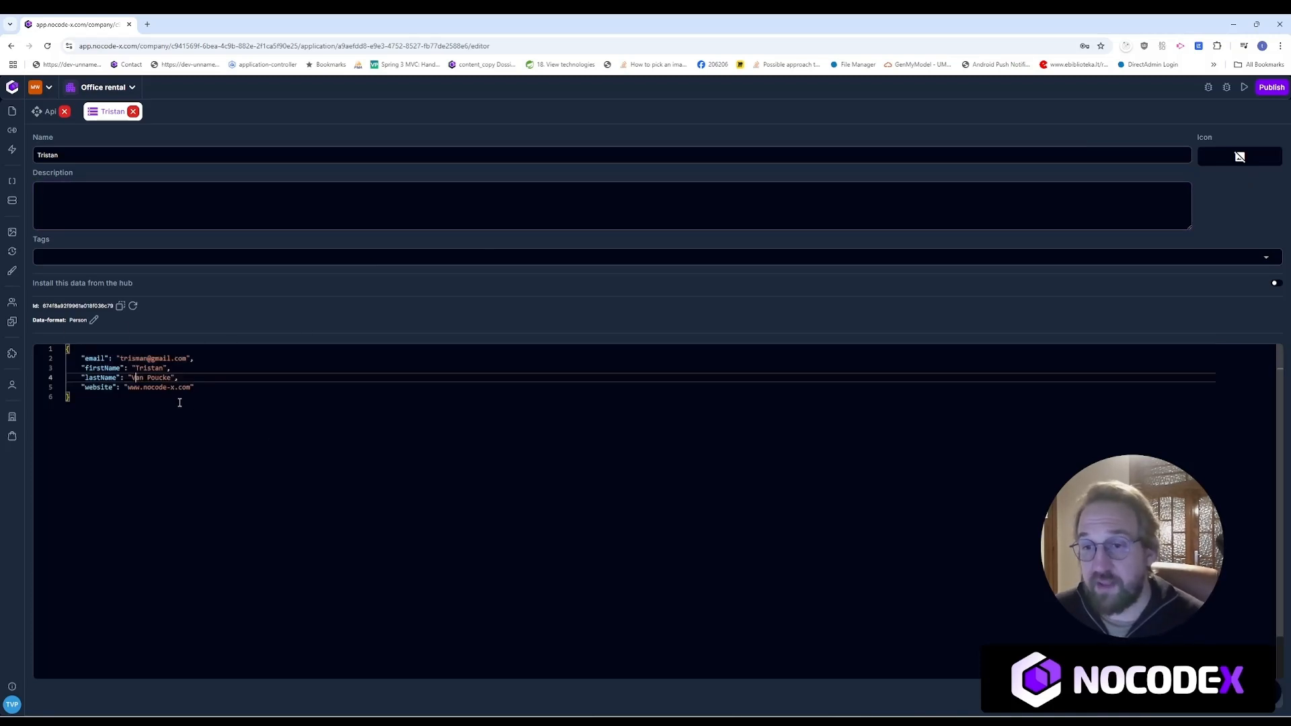
click(179, 404)
double_click(172, 387)
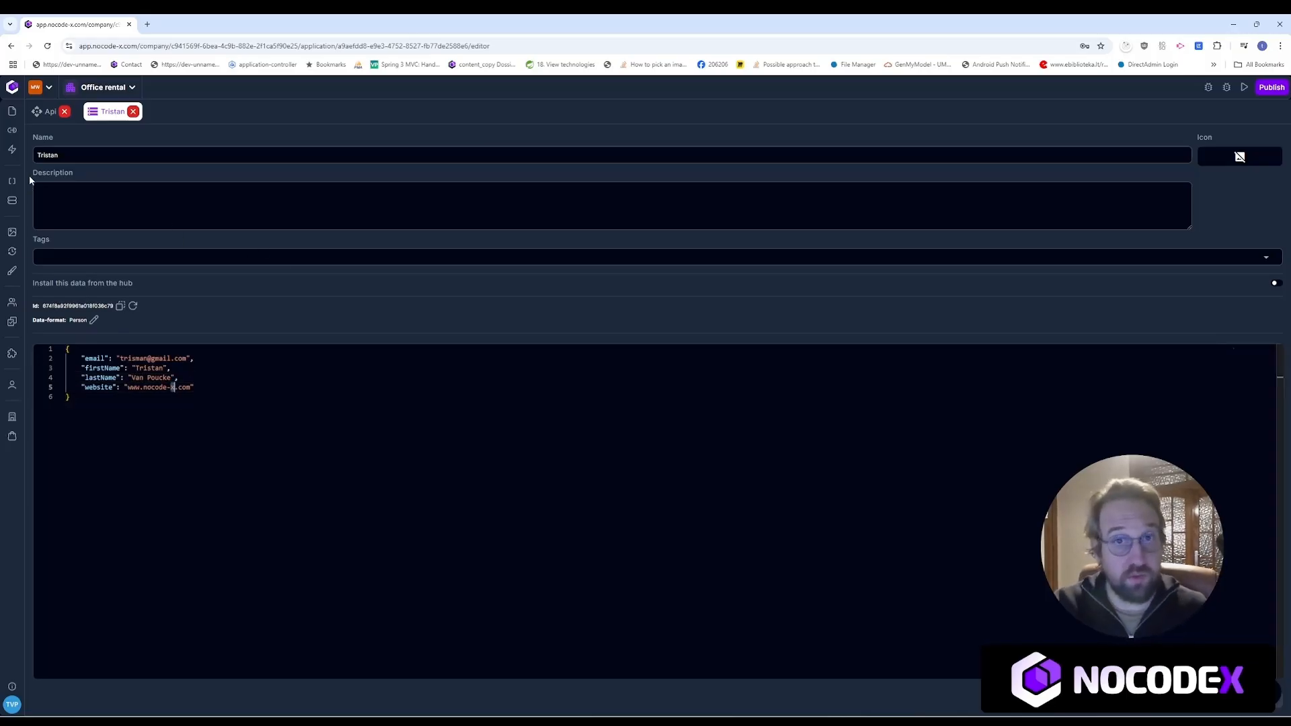
click(18, 233)
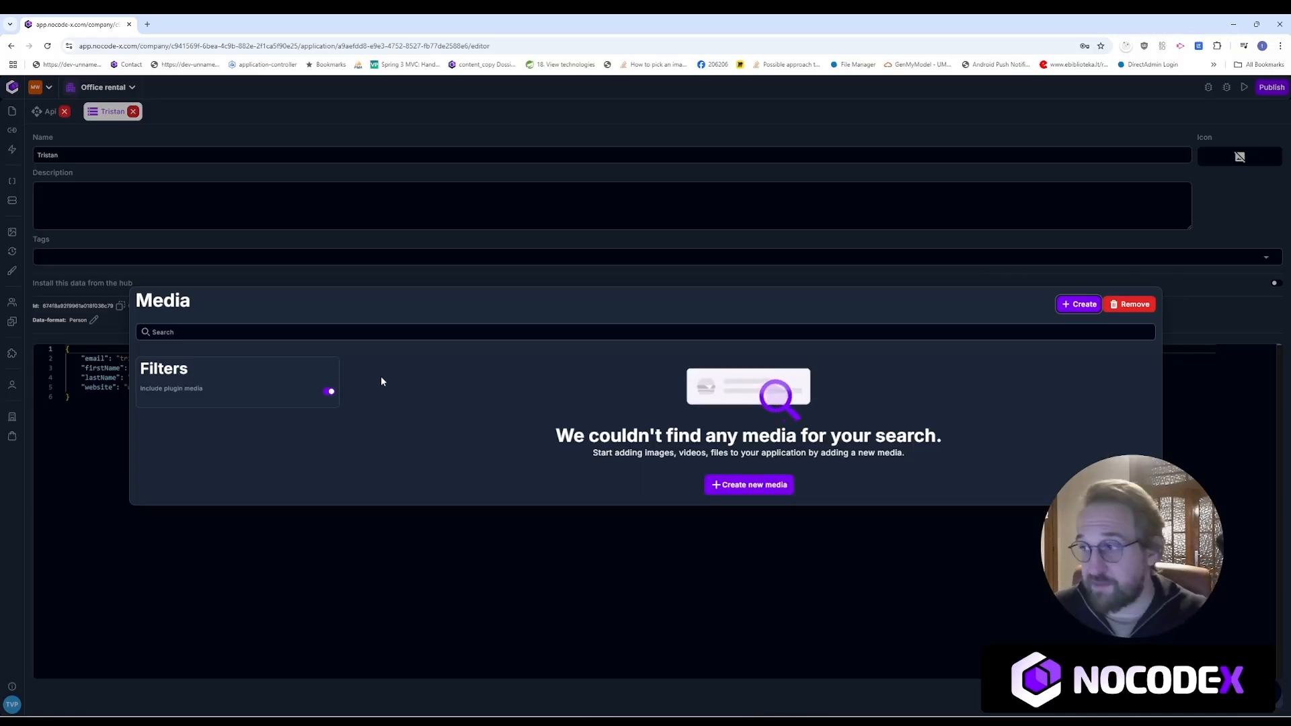
Step: Create and save a media item 'My image' uploaded from afbeelding.png
click(1083, 307)
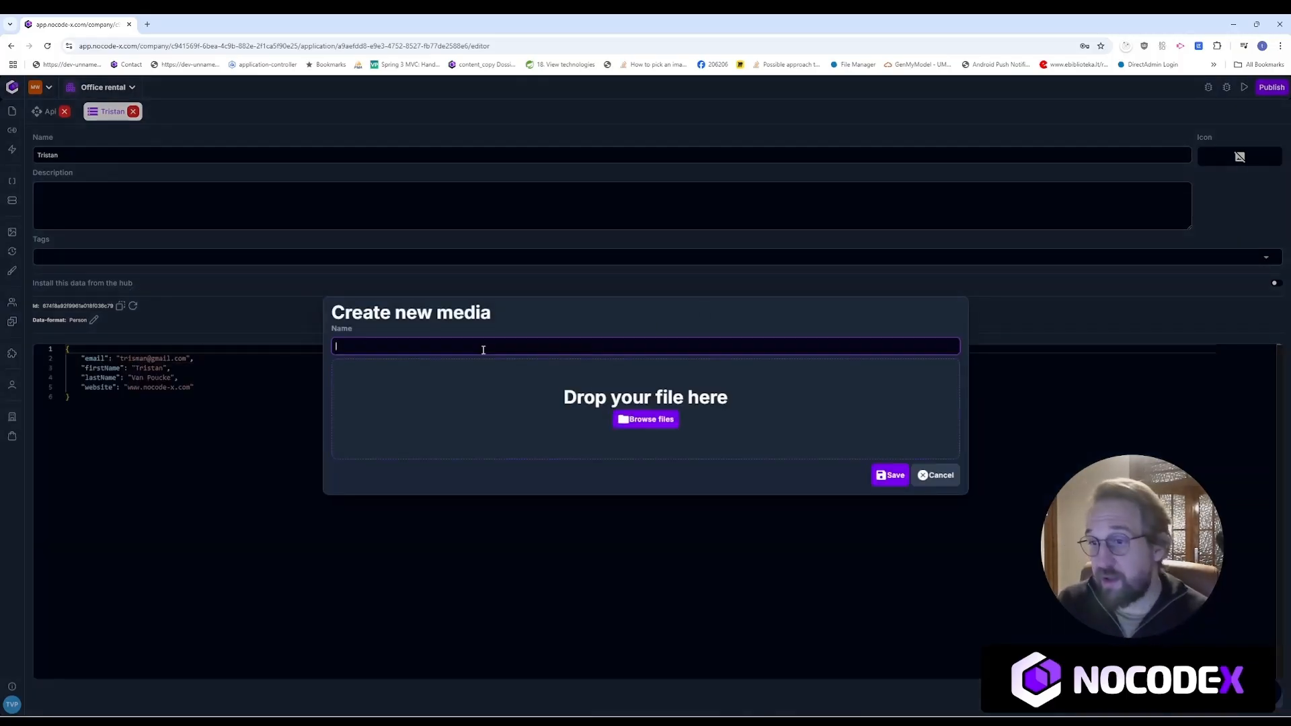
text(My image)
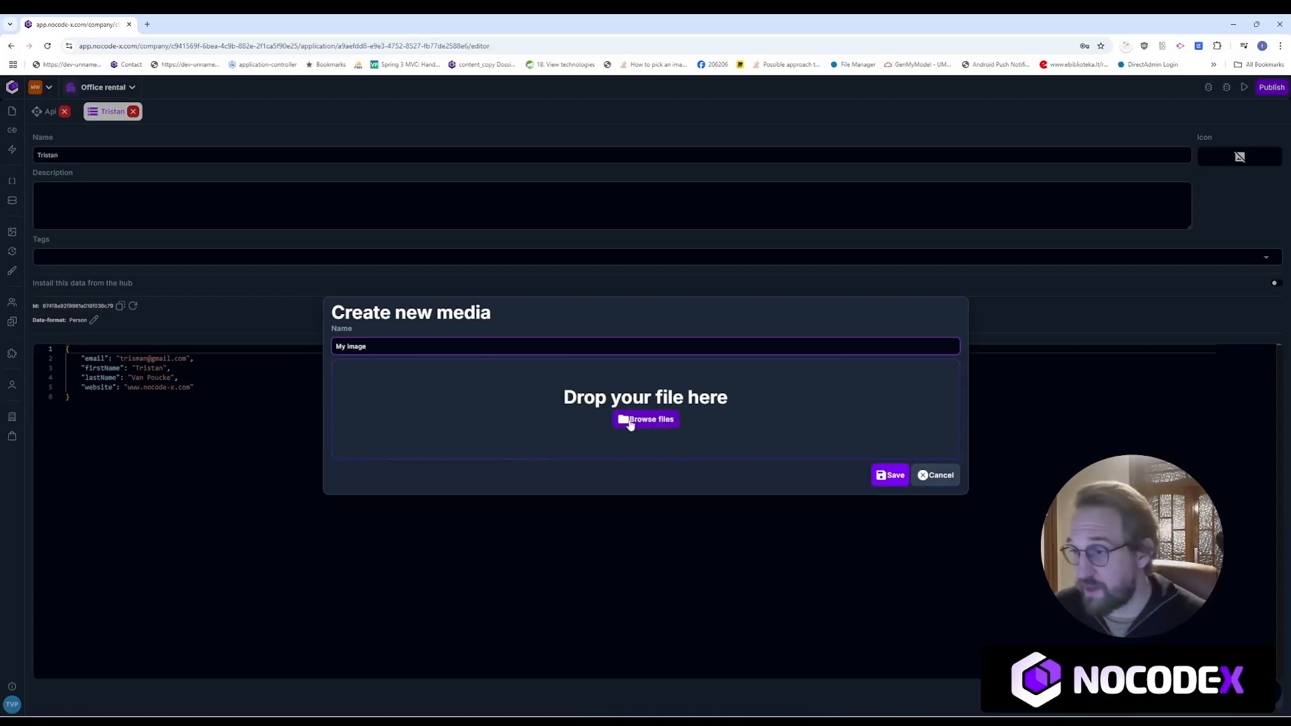
click(630, 421)
click(391, 216)
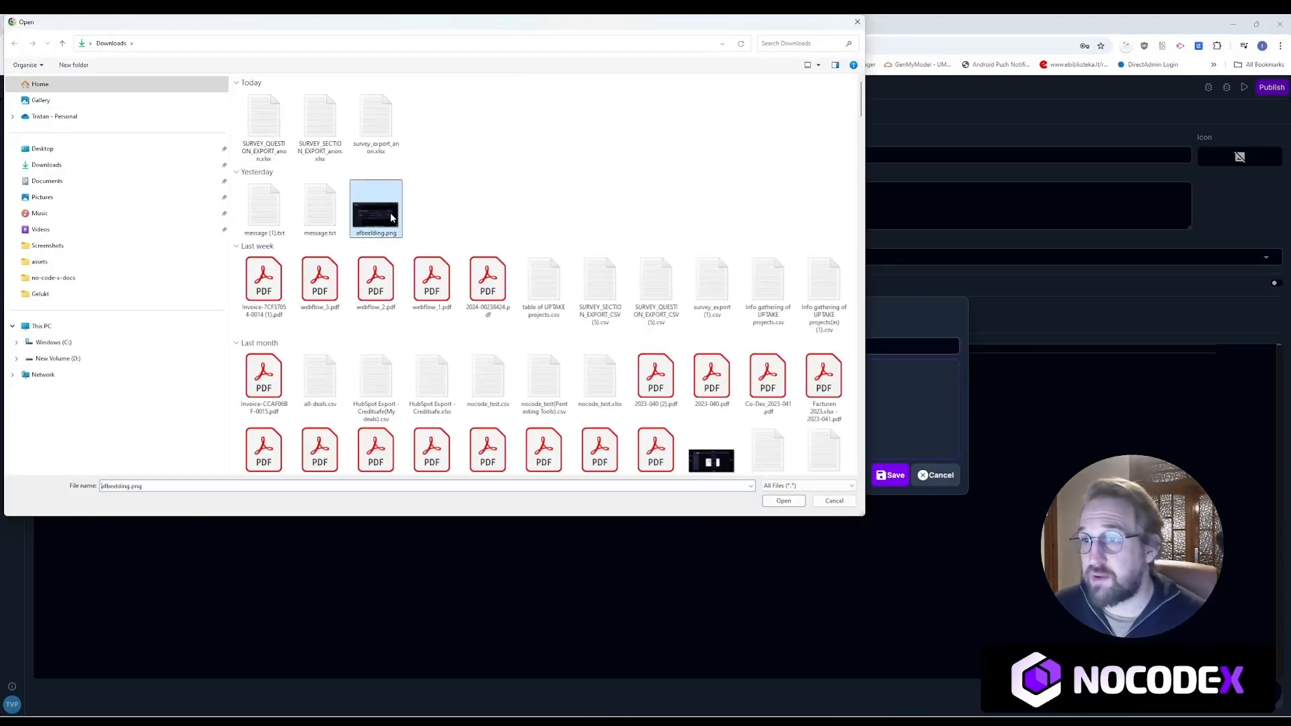
click(774, 501)
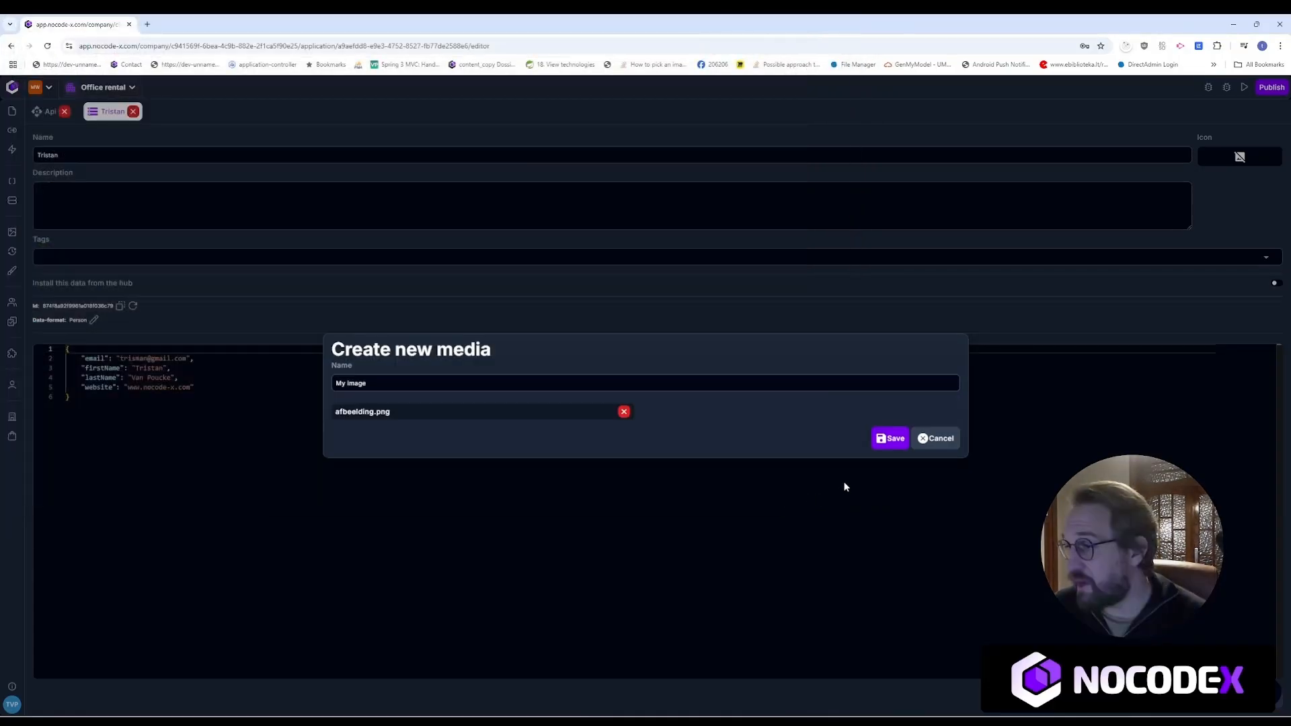
click(877, 438)
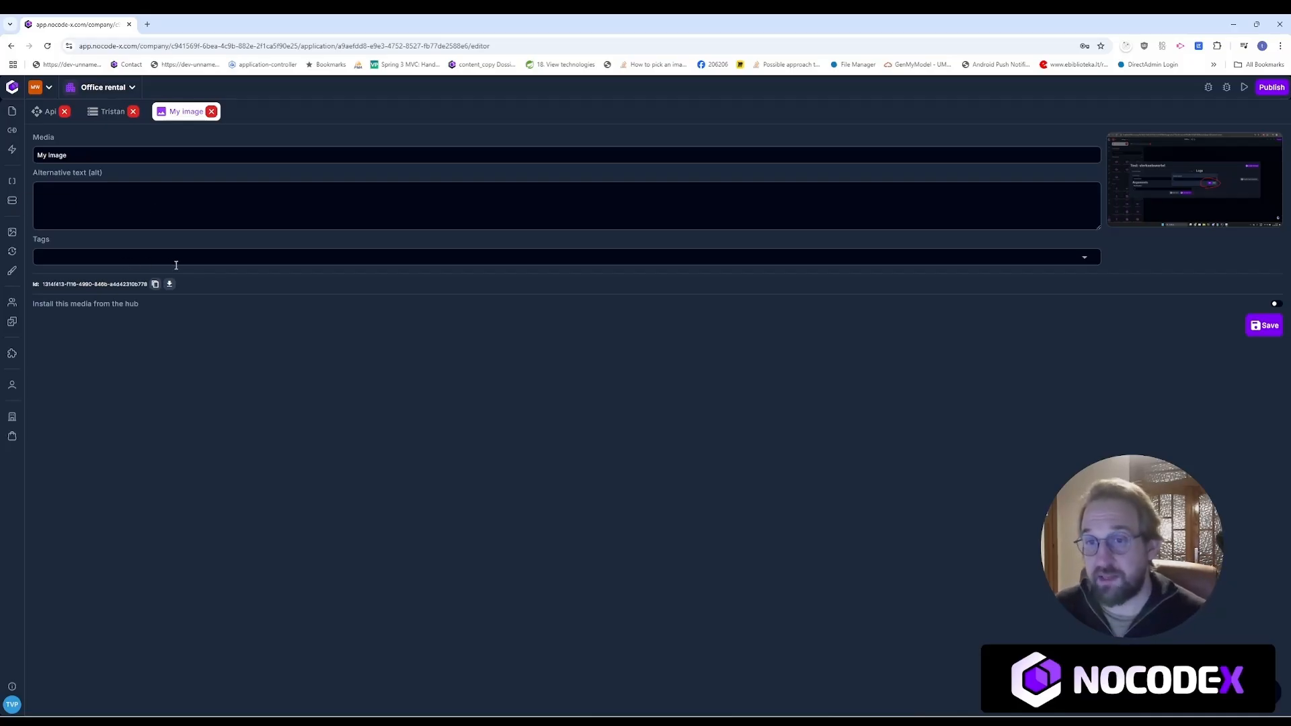
drag(40, 284, 110, 284)
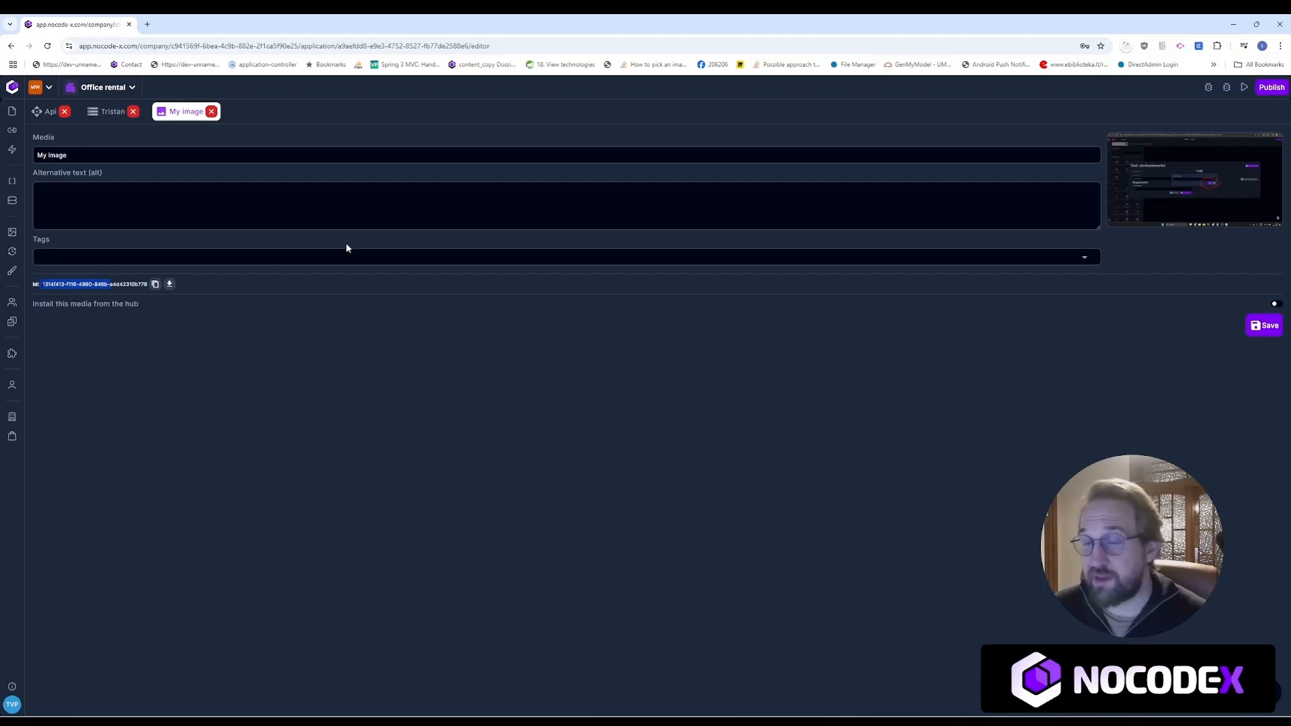
click(224, 213)
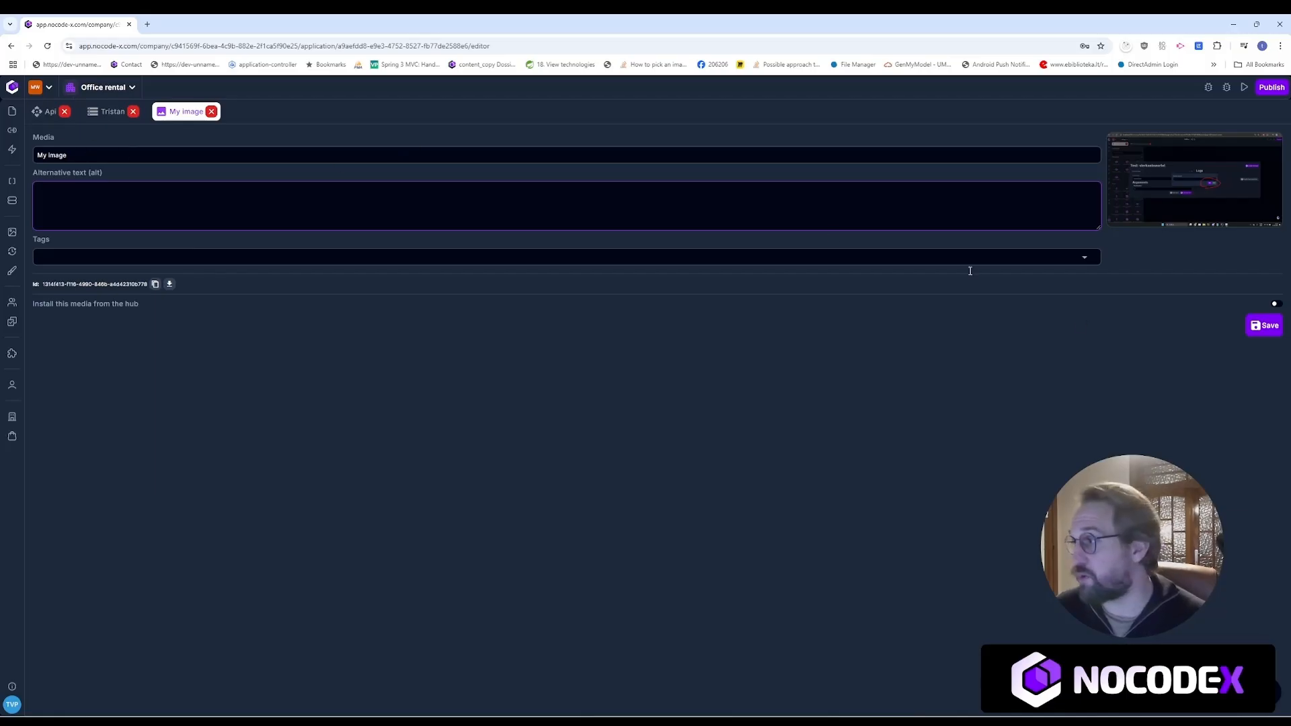
click(729, 304)
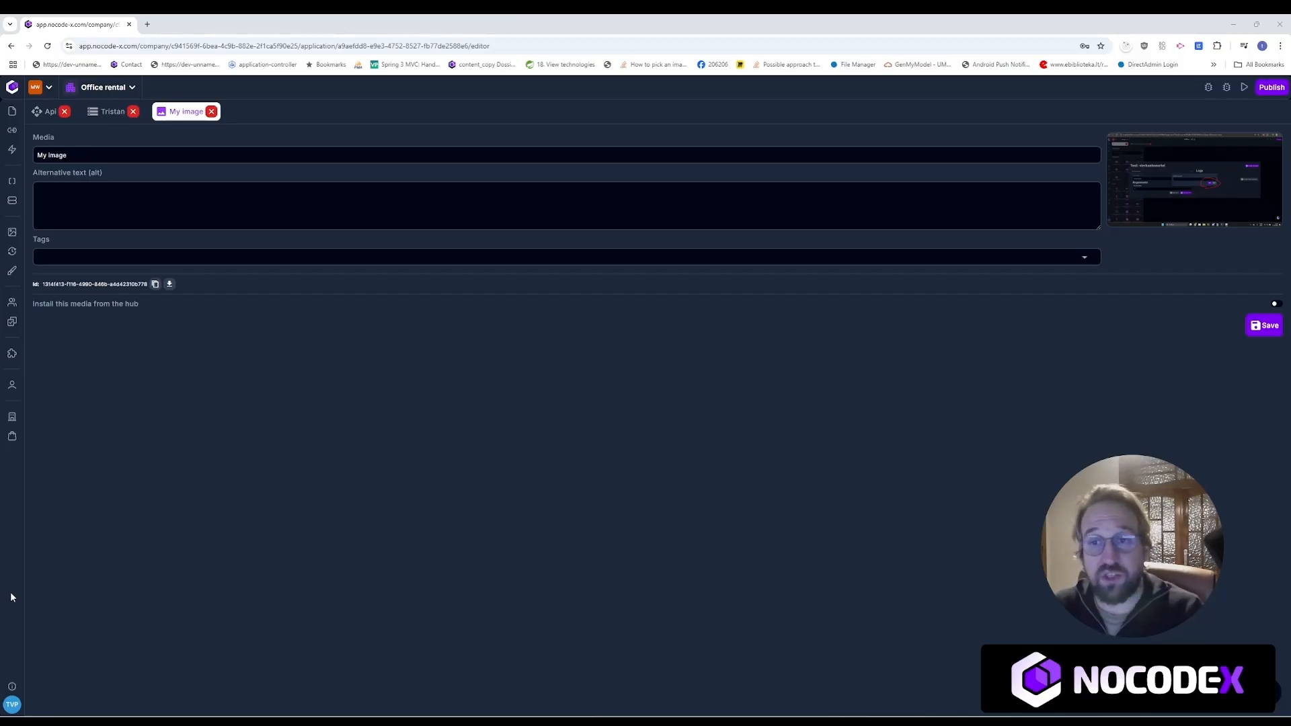
Step: Create a new job named 'My first job' and show its Frequency options
click(13, 254)
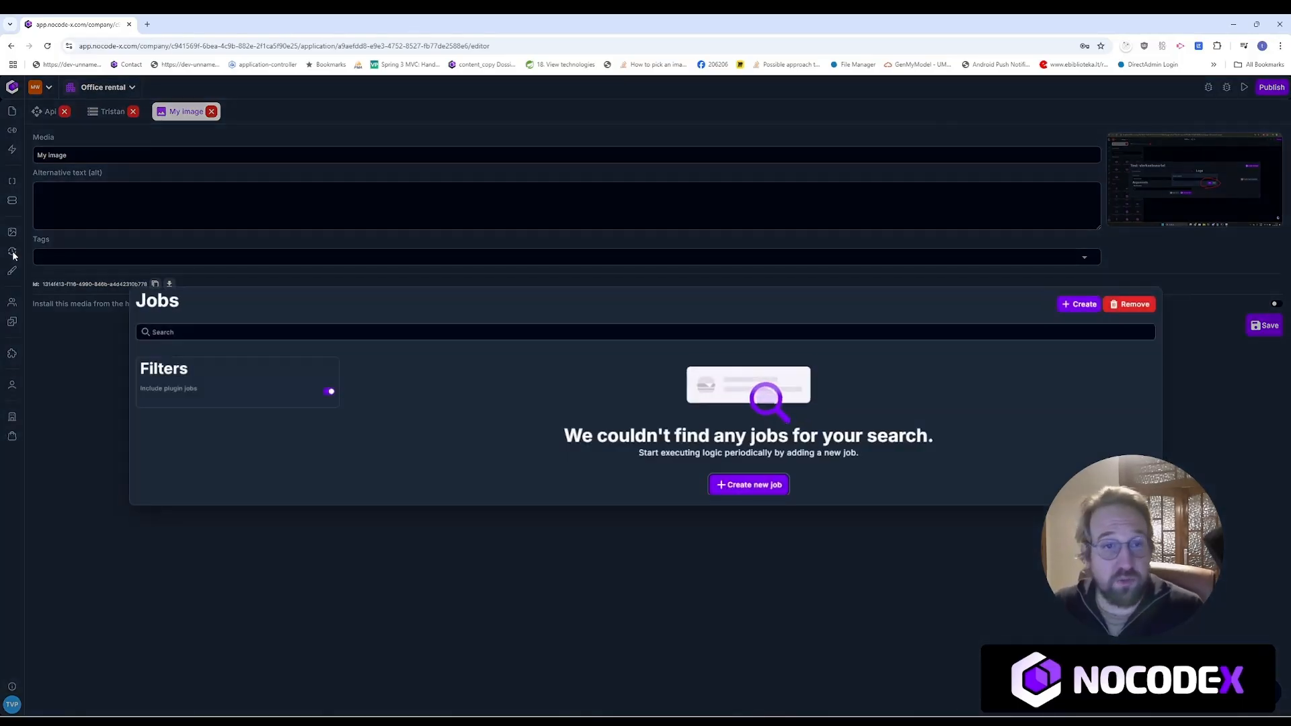
click(1079, 304)
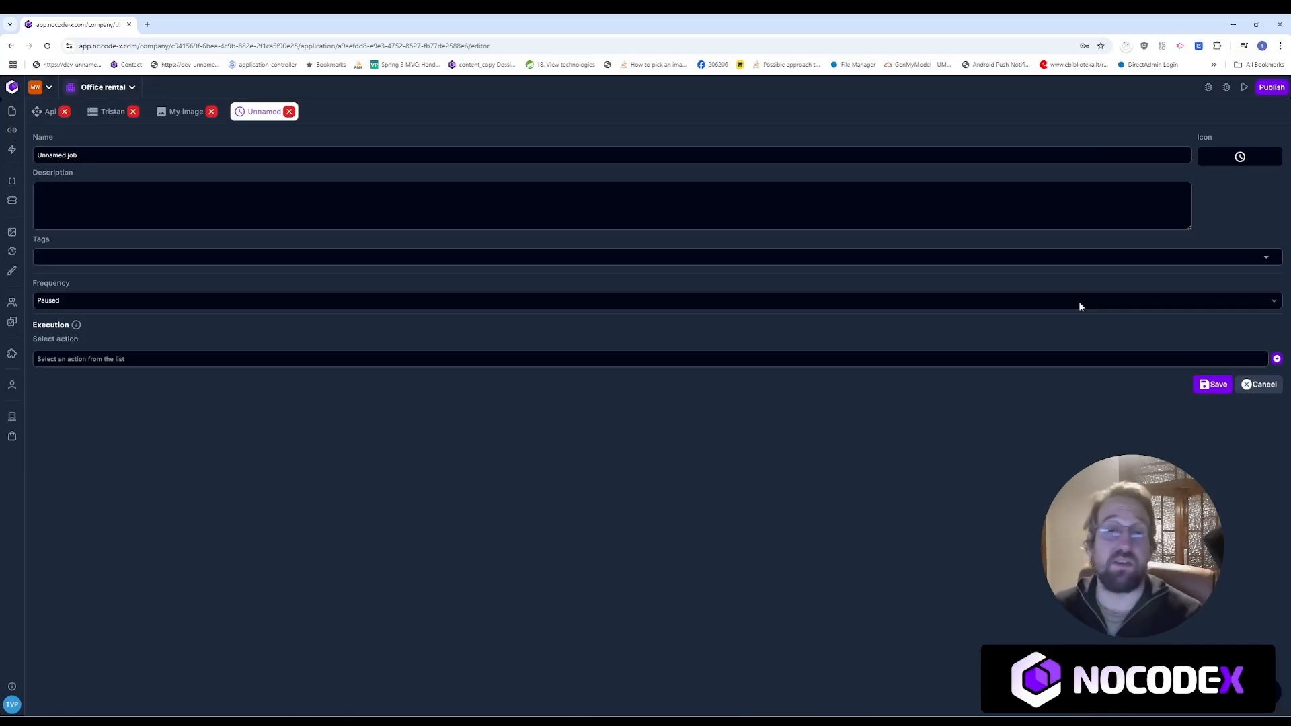
drag(91, 156, 39, 155)
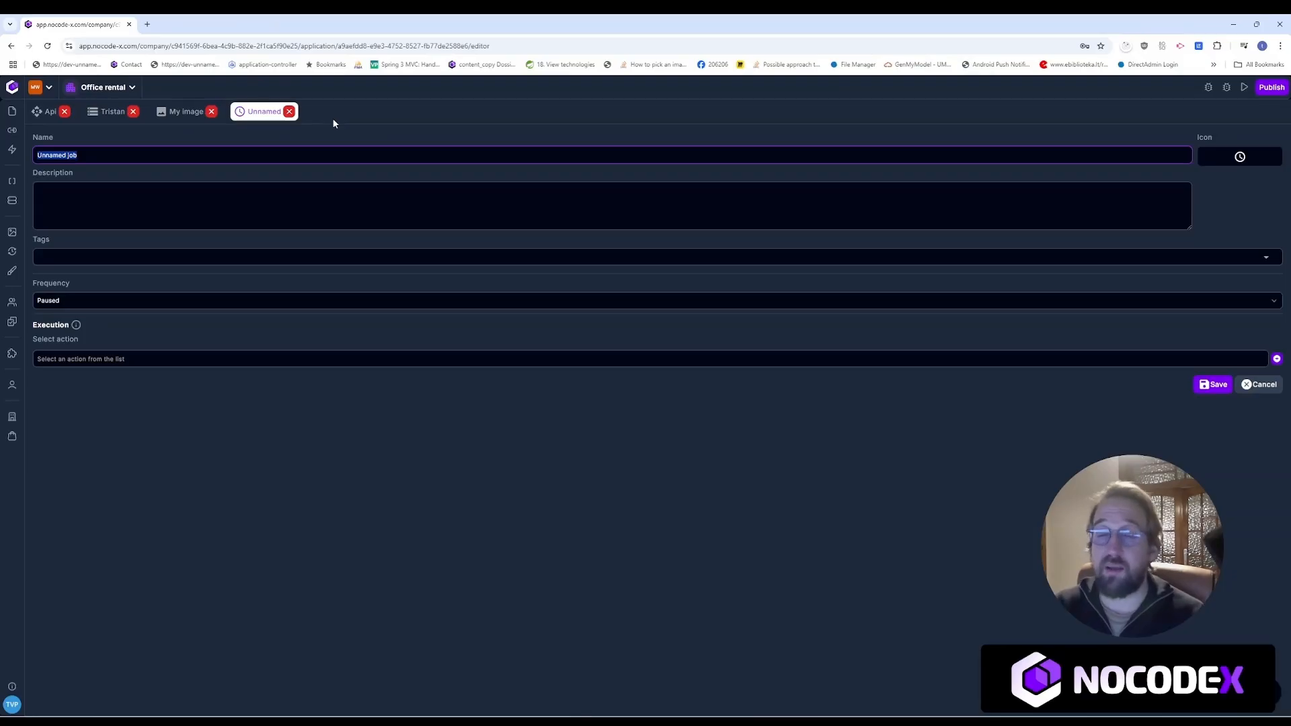
text(My)
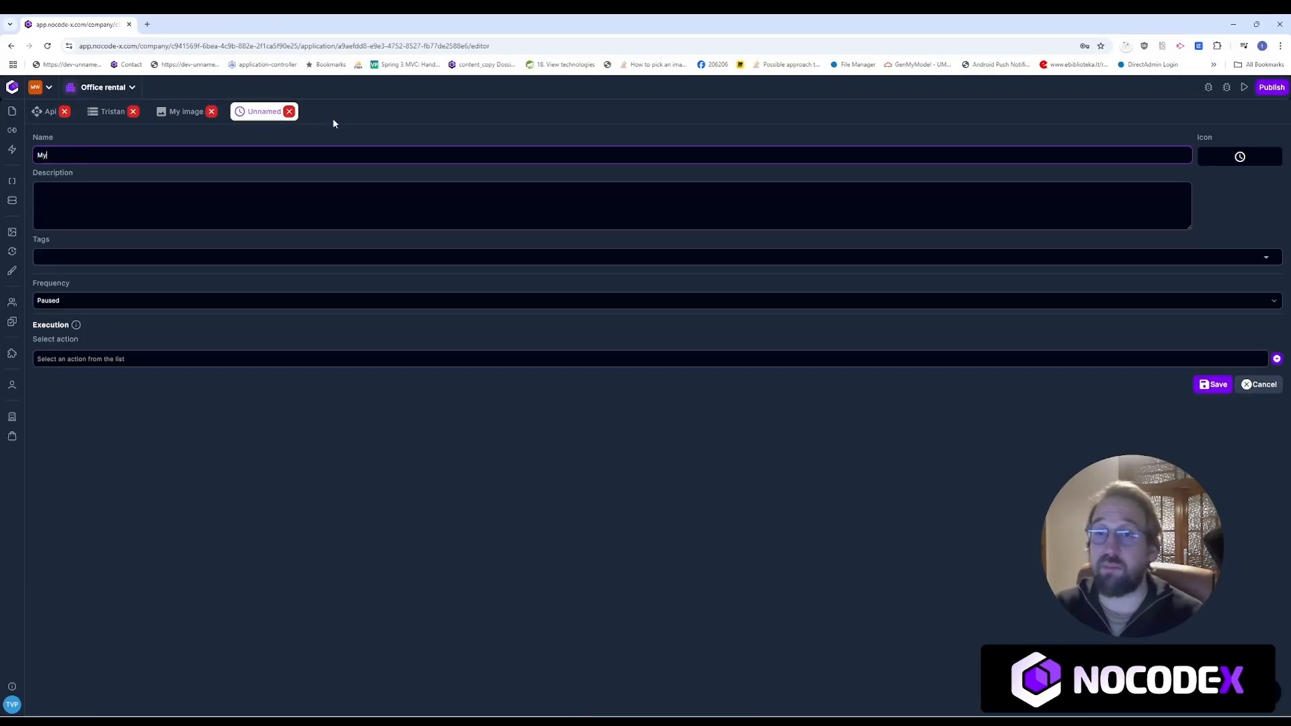
text( first job)
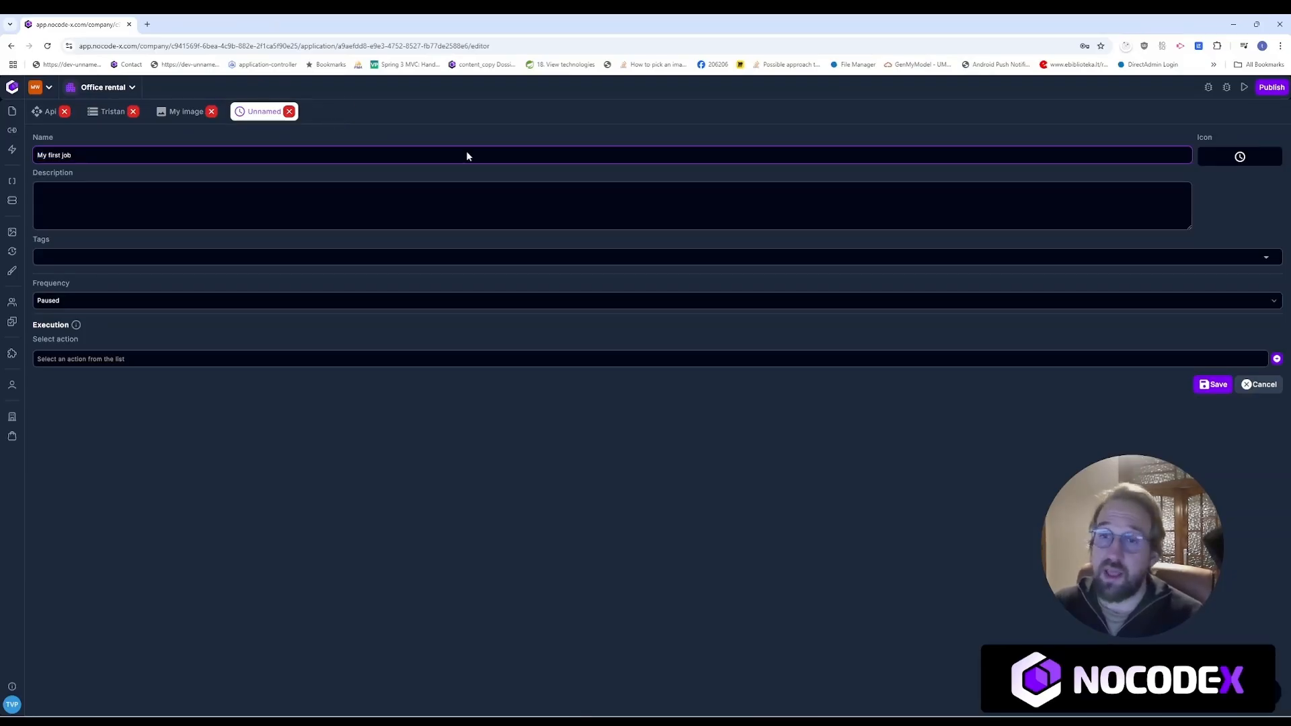
click(409, 213)
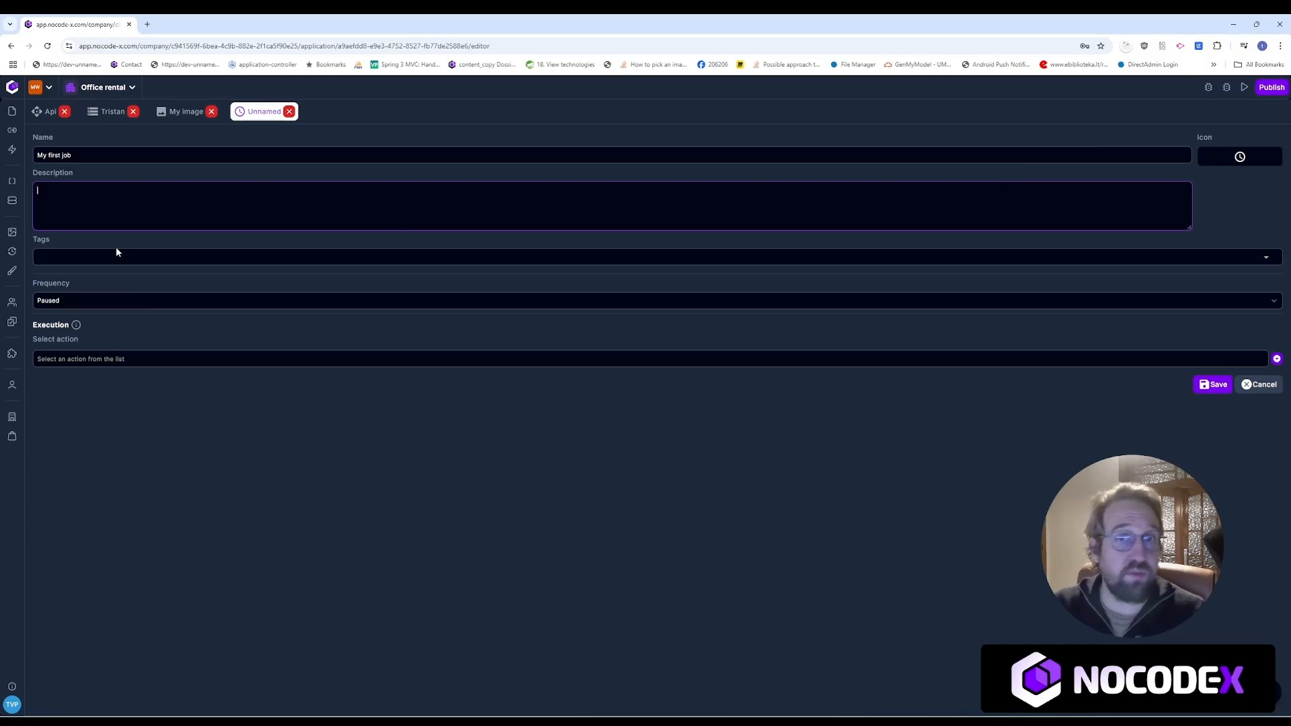
click(152, 299)
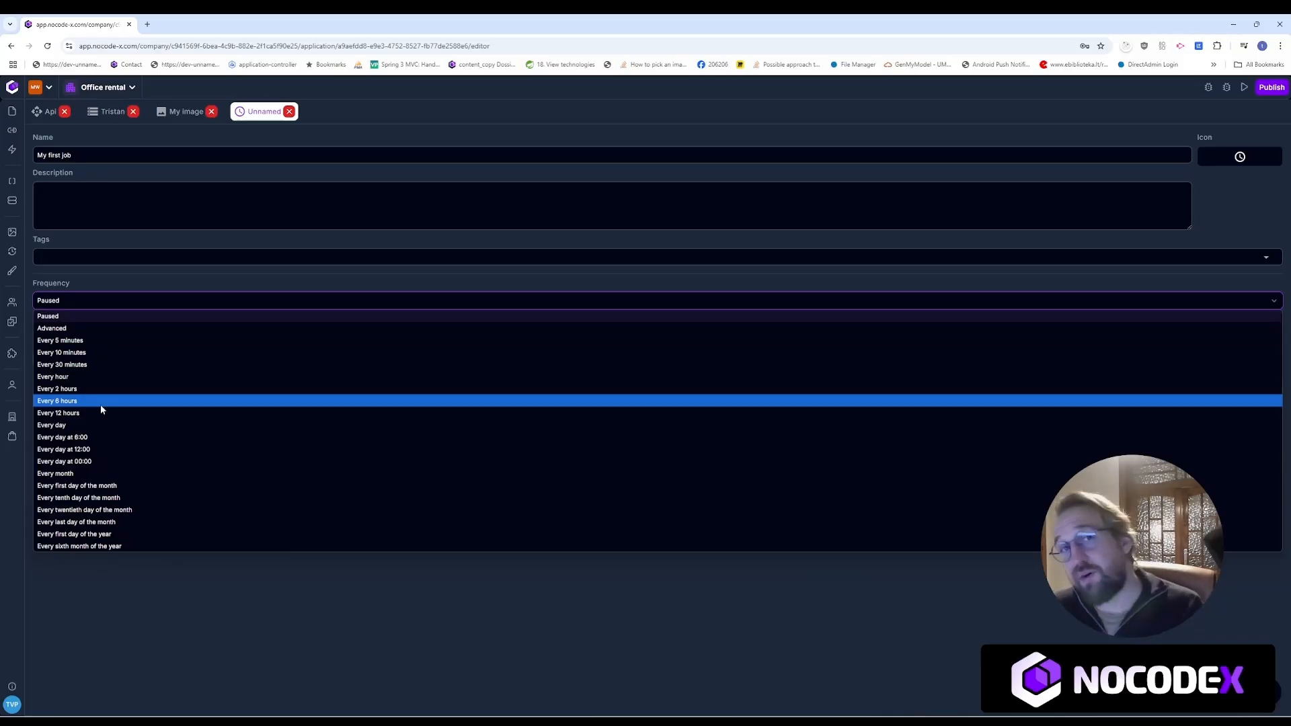
Step: Try Advanced frequency with the Cron statement field, then cancel the unsaved job
click(98, 330)
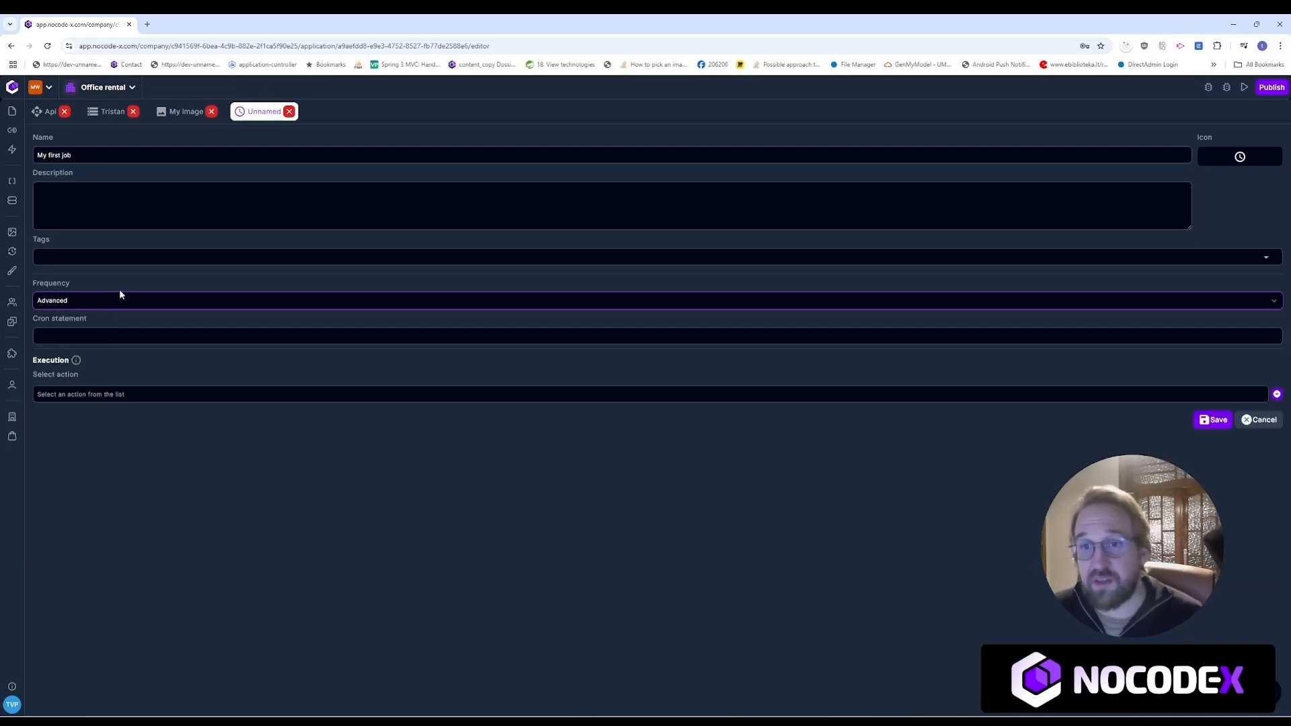
click(119, 334)
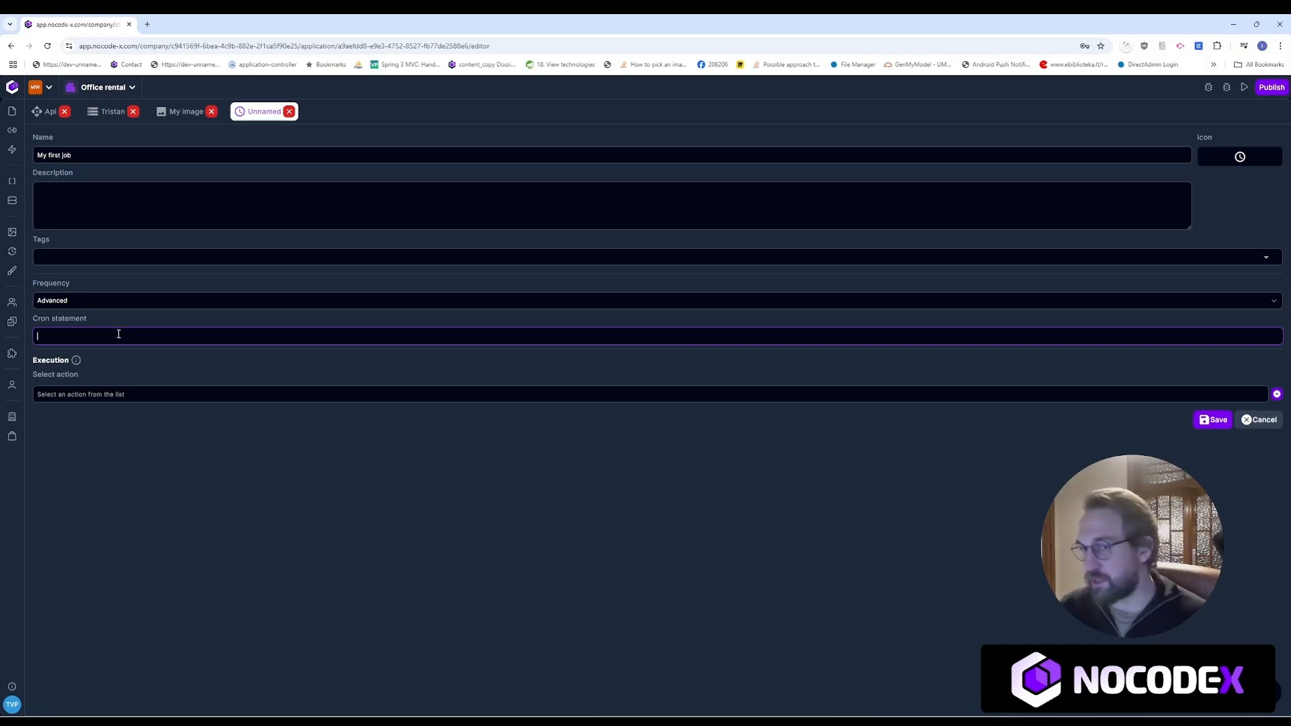
double_click(76, 360)
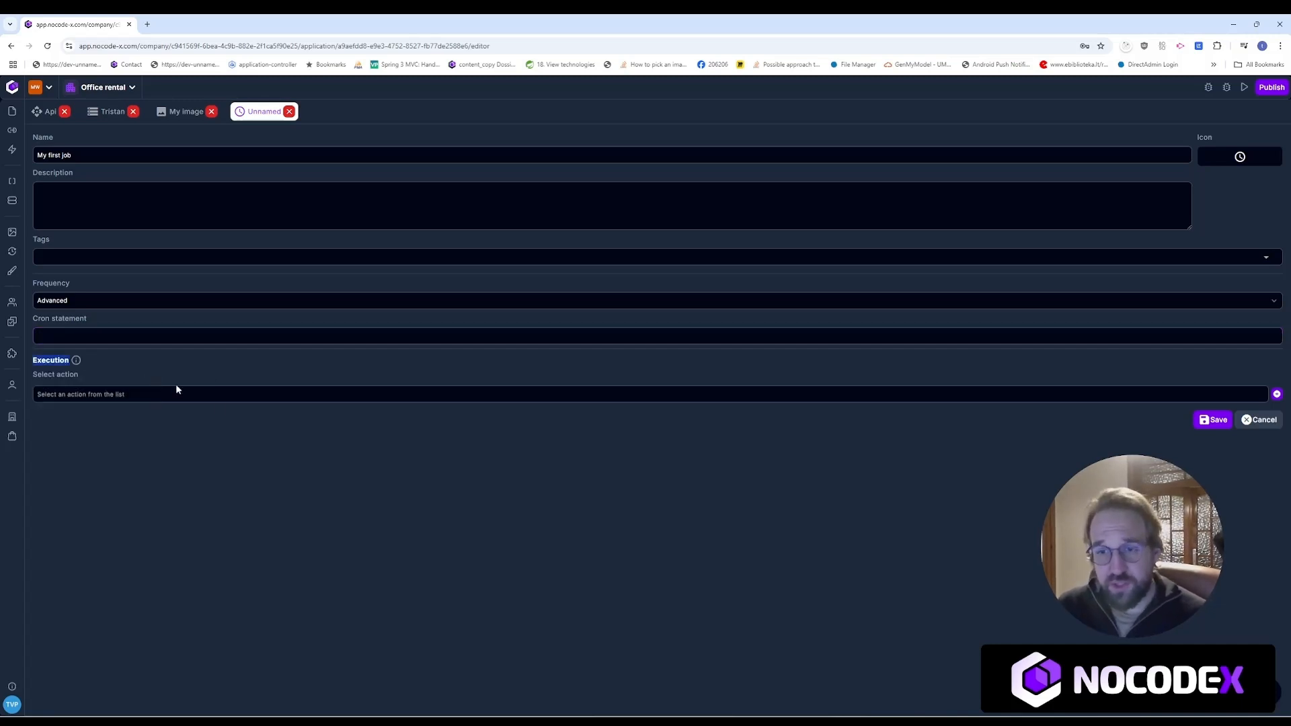
click(317, 499)
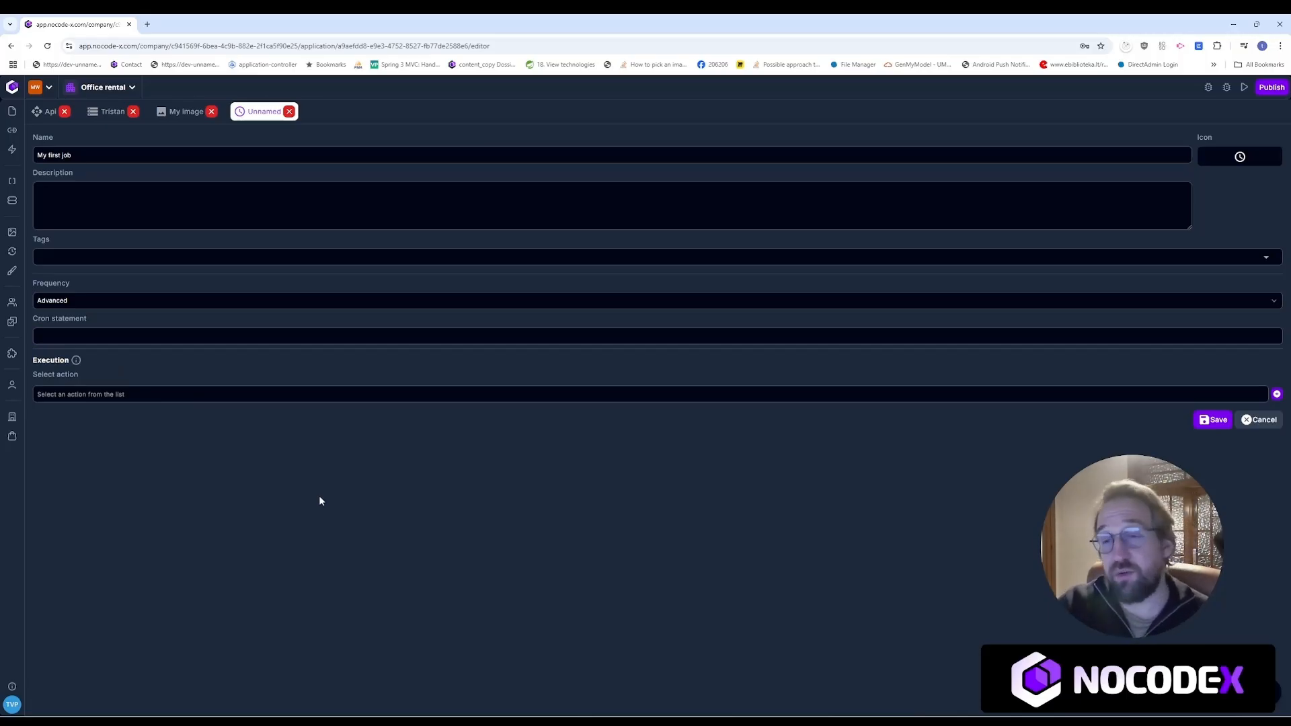
click(104, 302)
click(402, 261)
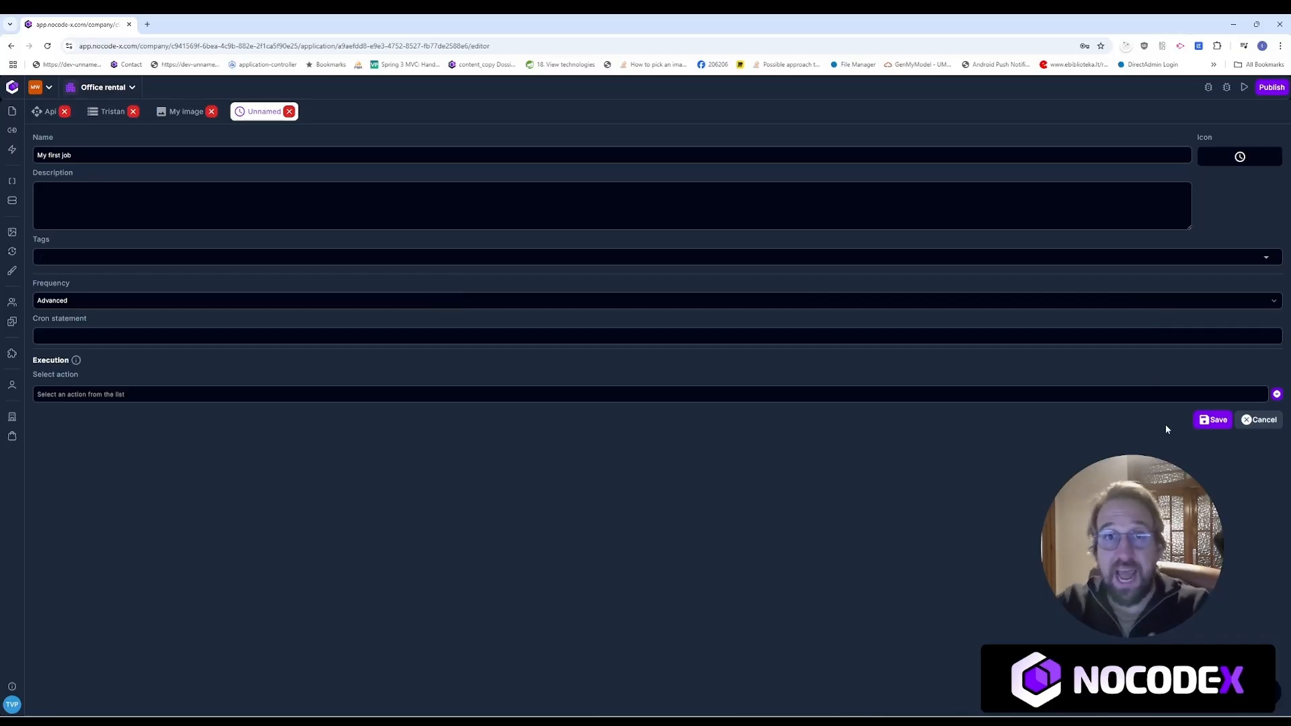
click(1253, 419)
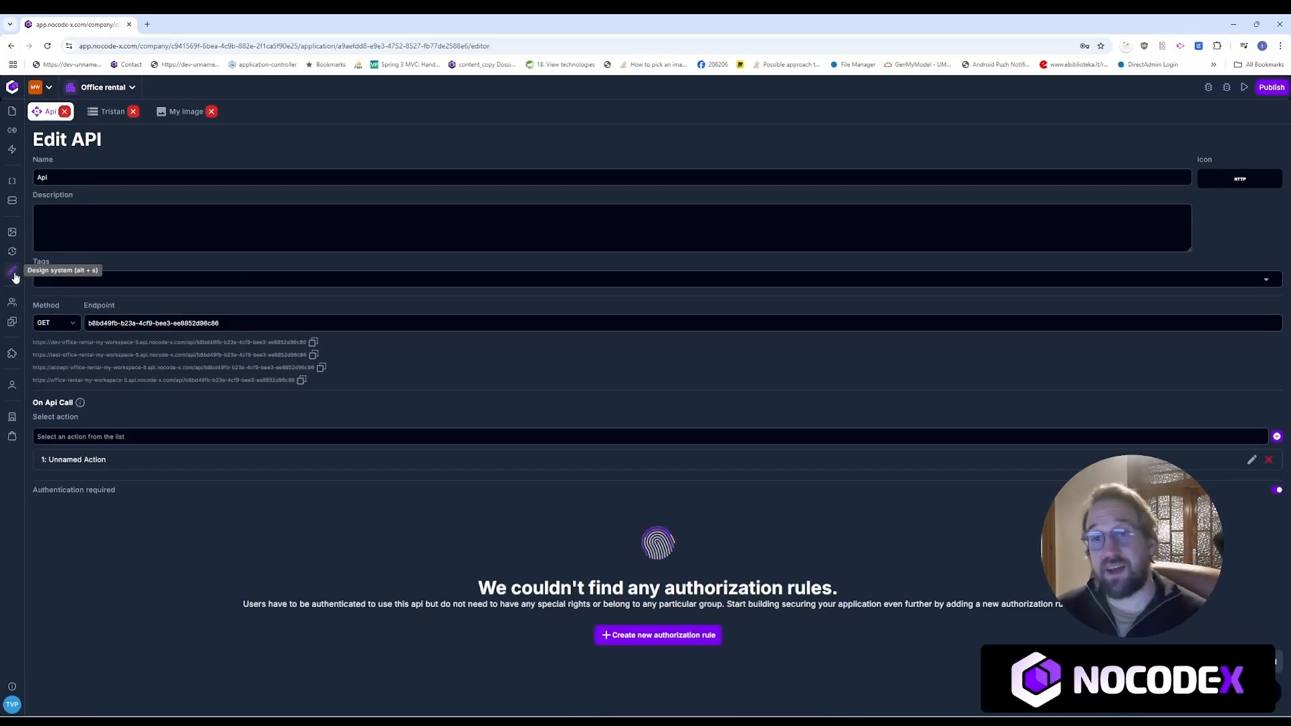
Step: Open the Design System from the Design-systems list in its own editor tab
click(11, 272)
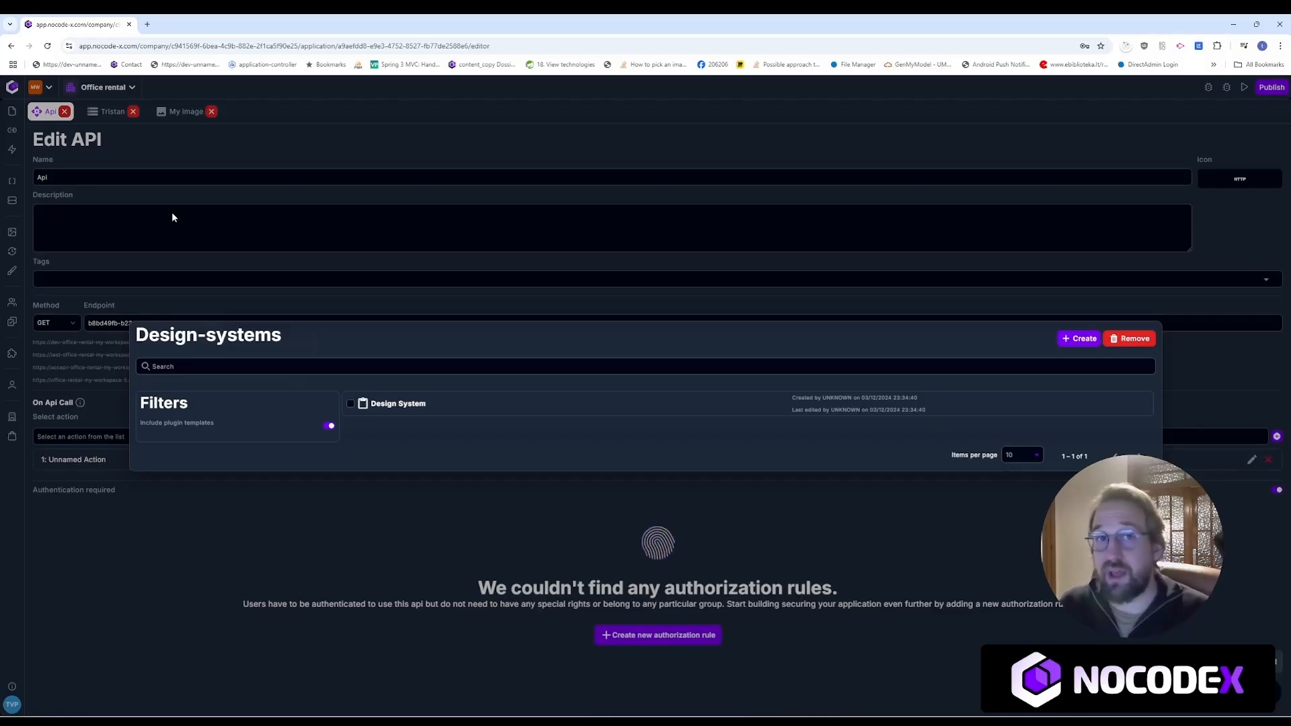
click(431, 404)
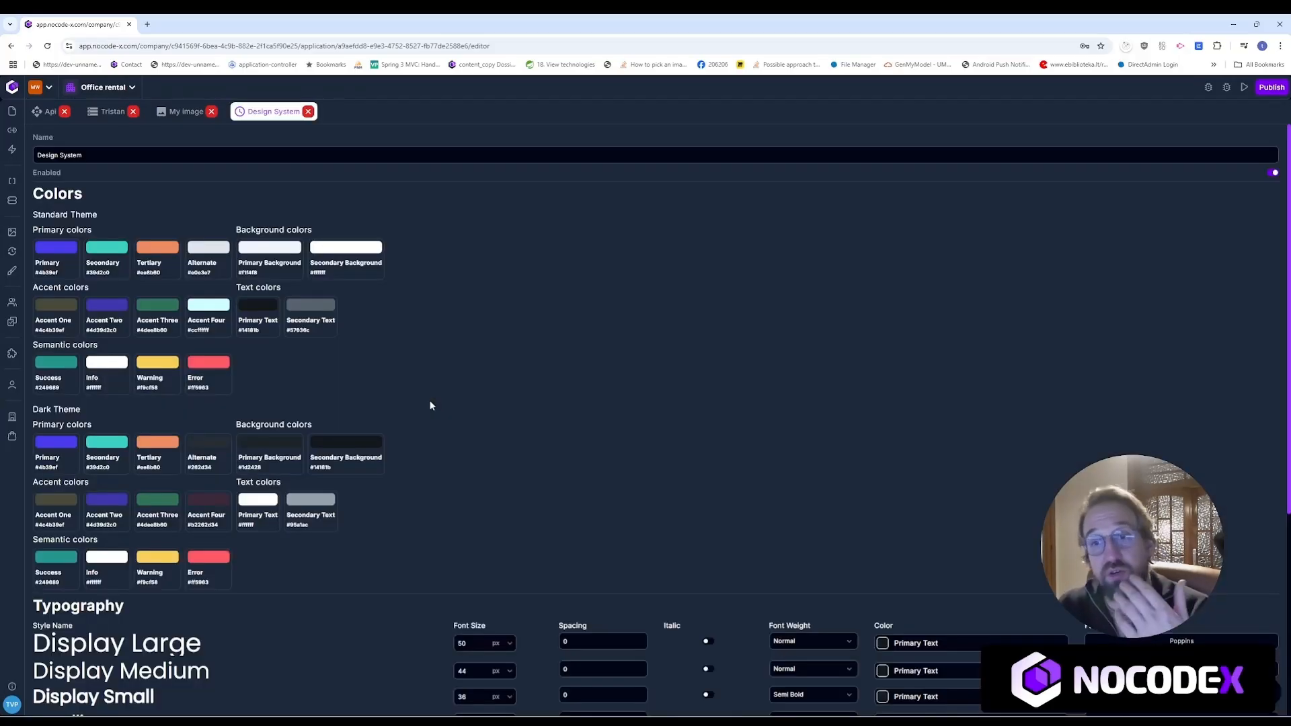
Step: Open the My page template in a new tab, then switch back to the Design System tab
scroll(403, 407, down, 5)
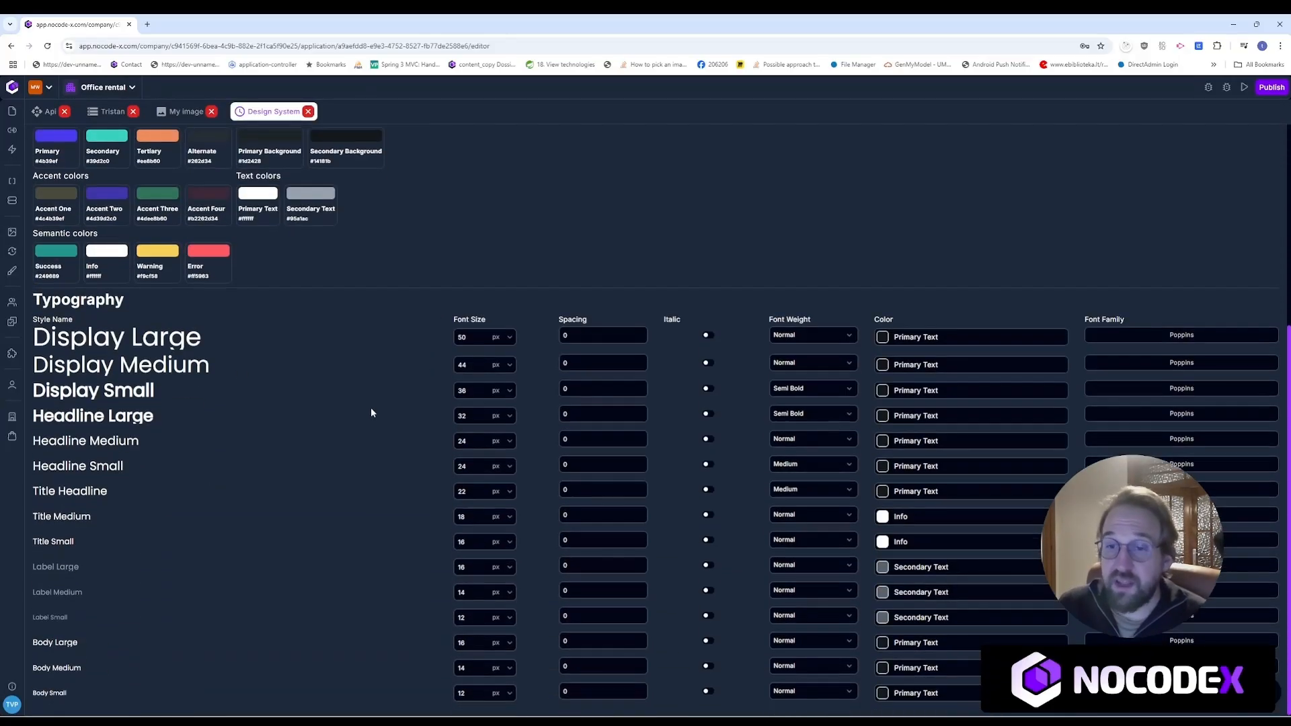
scroll(281, 373, up, 3)
scroll(281, 373, up, 2)
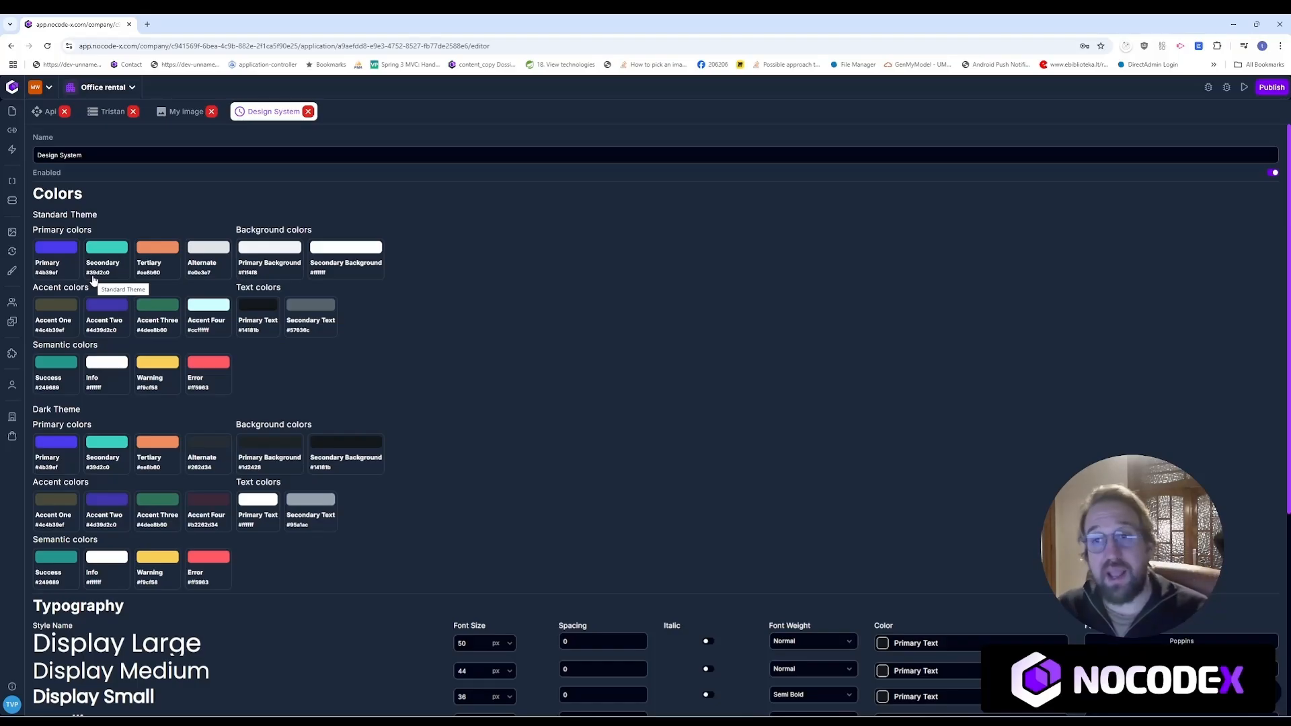
click(12, 112)
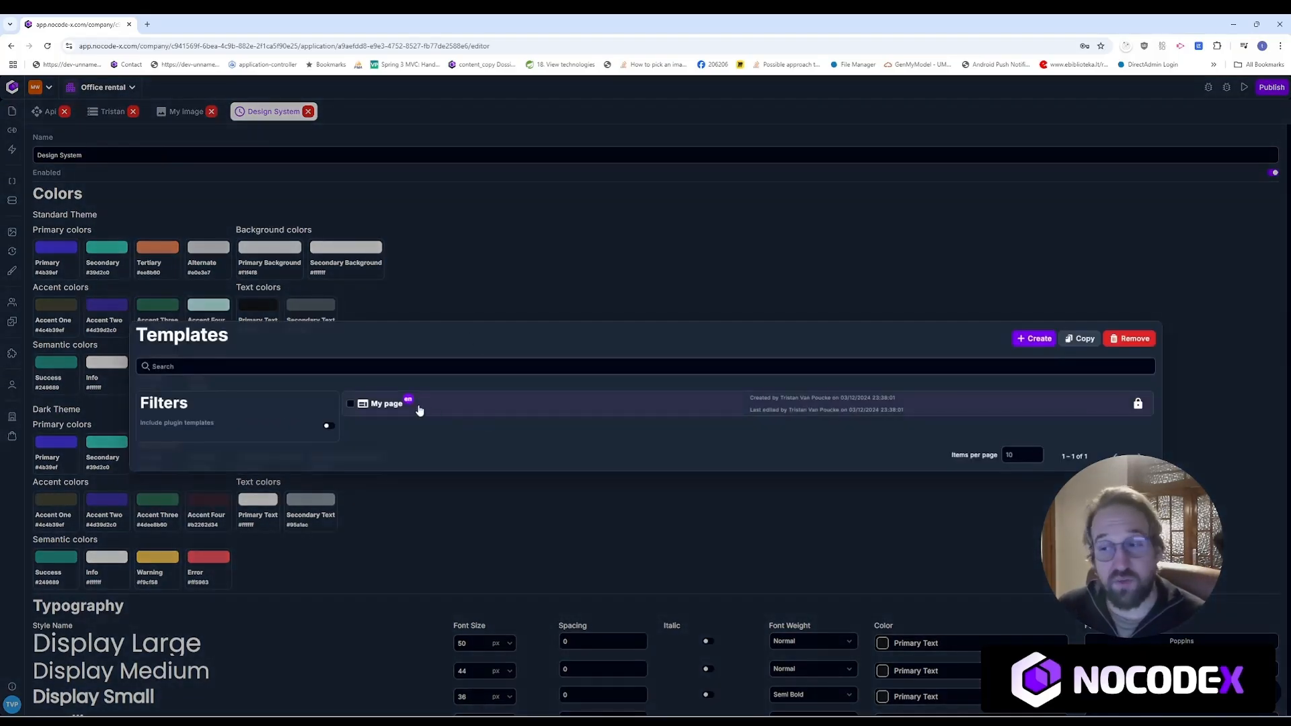
click(387, 404)
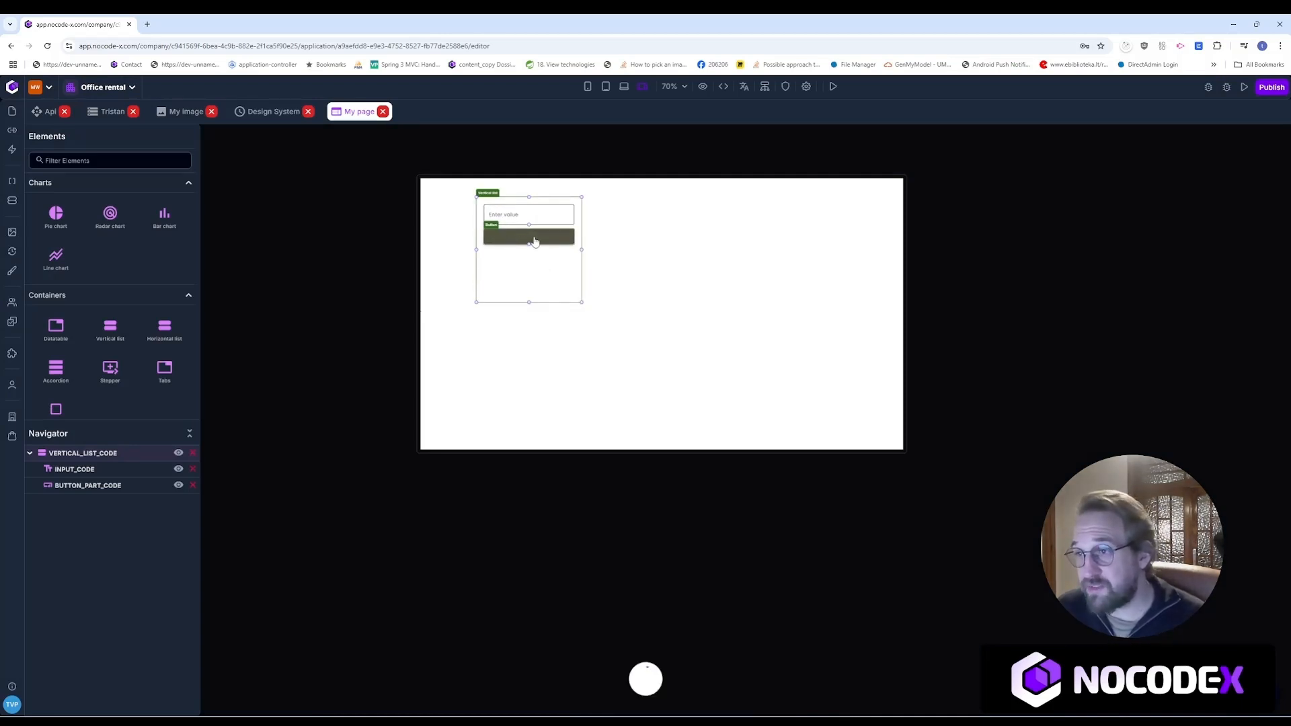
click(269, 111)
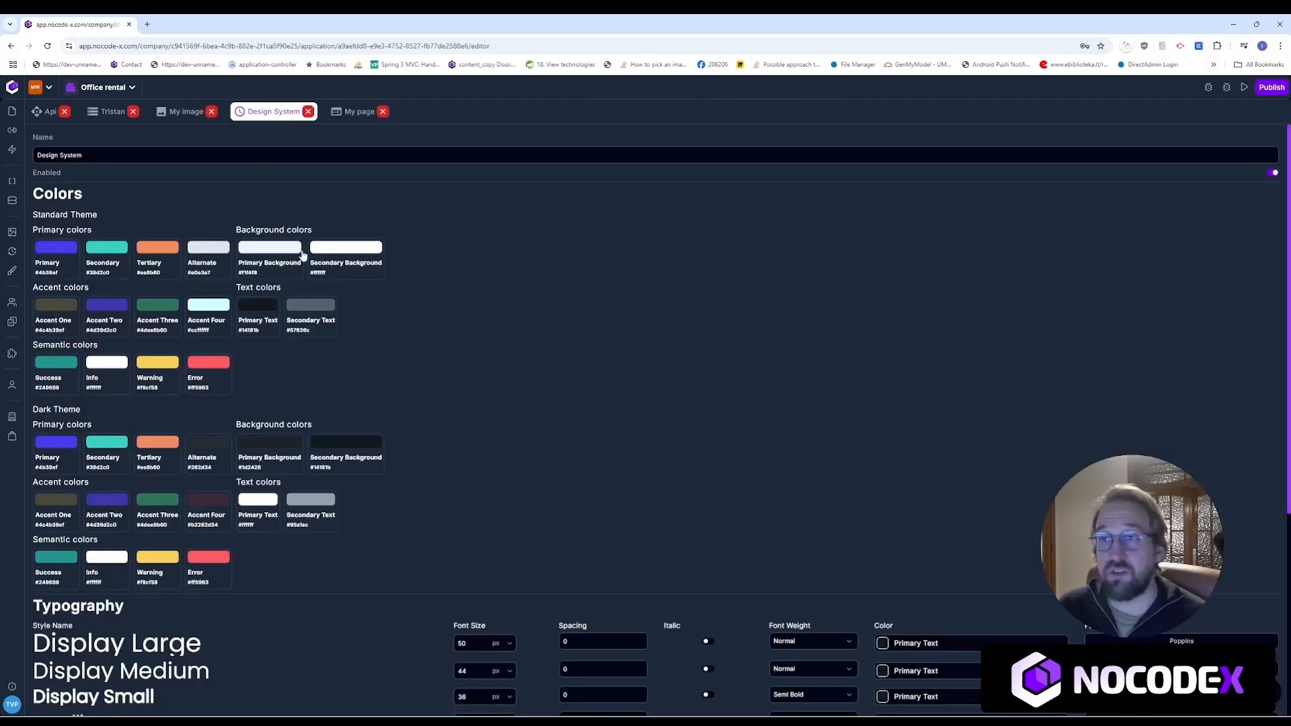
Step: Change the Accent One colour to a dark green
click(46, 308)
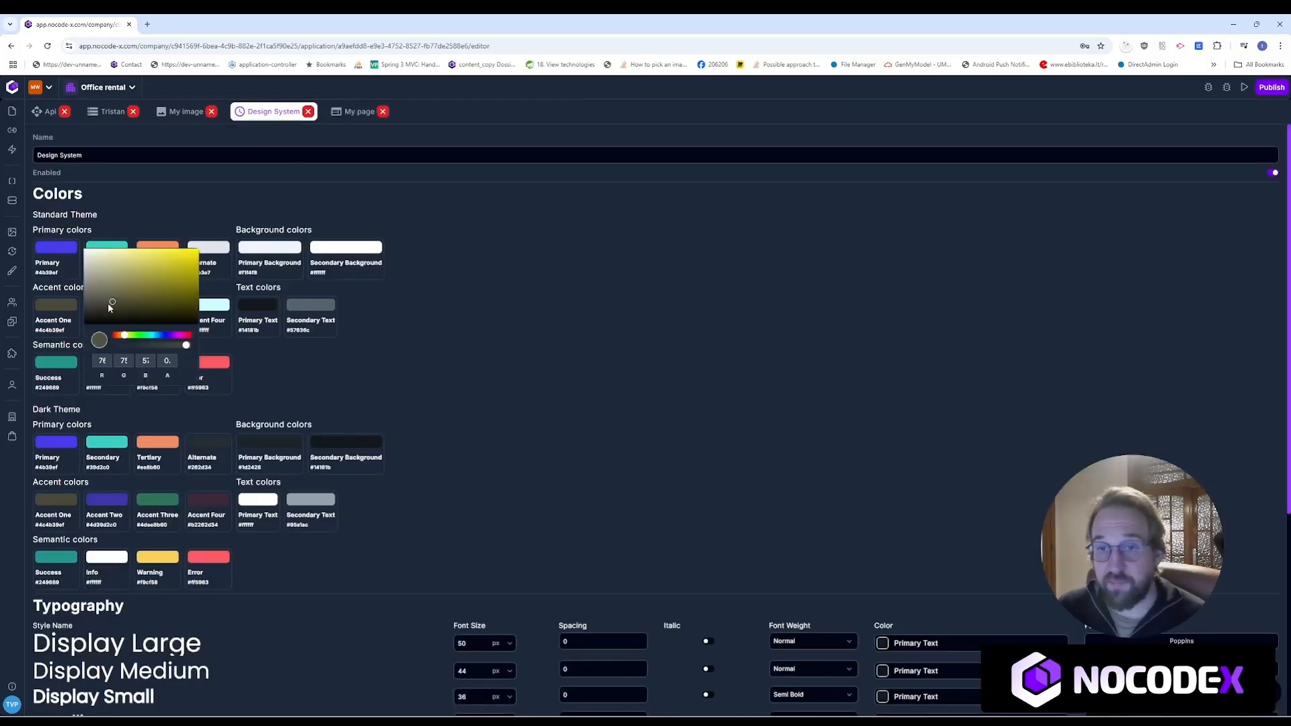
click(141, 335)
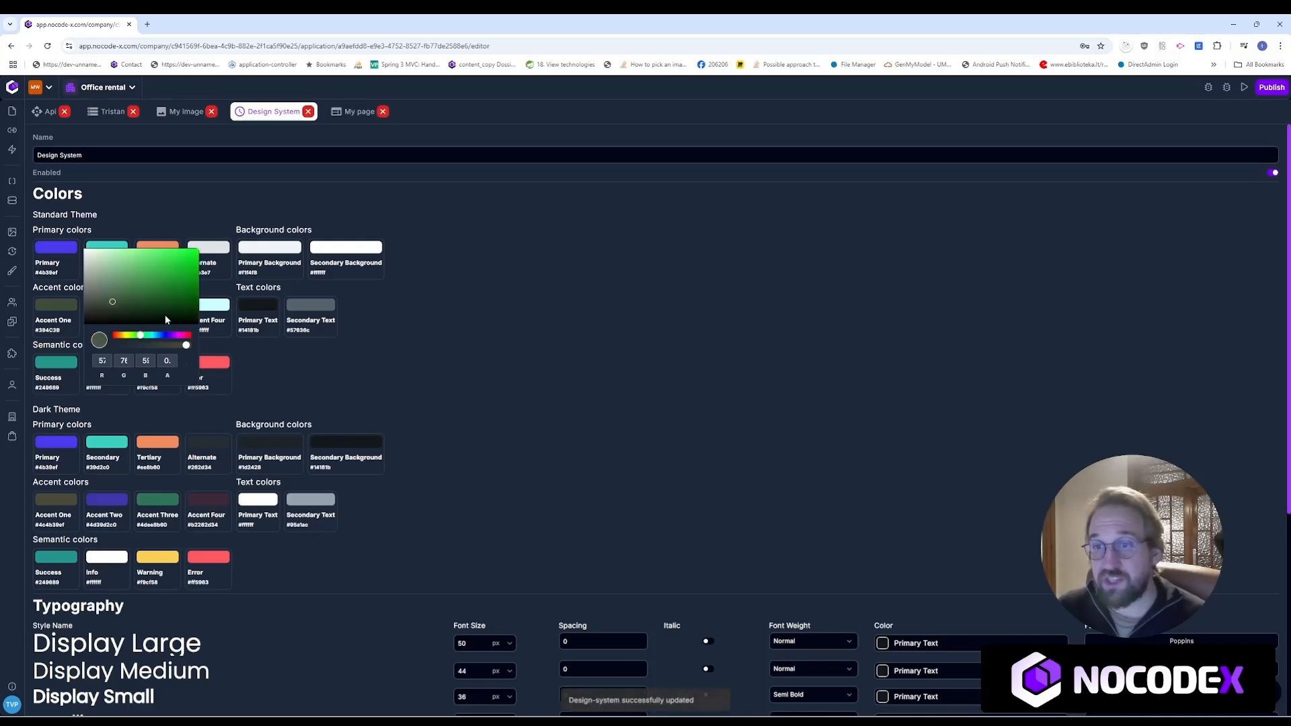
click(195, 297)
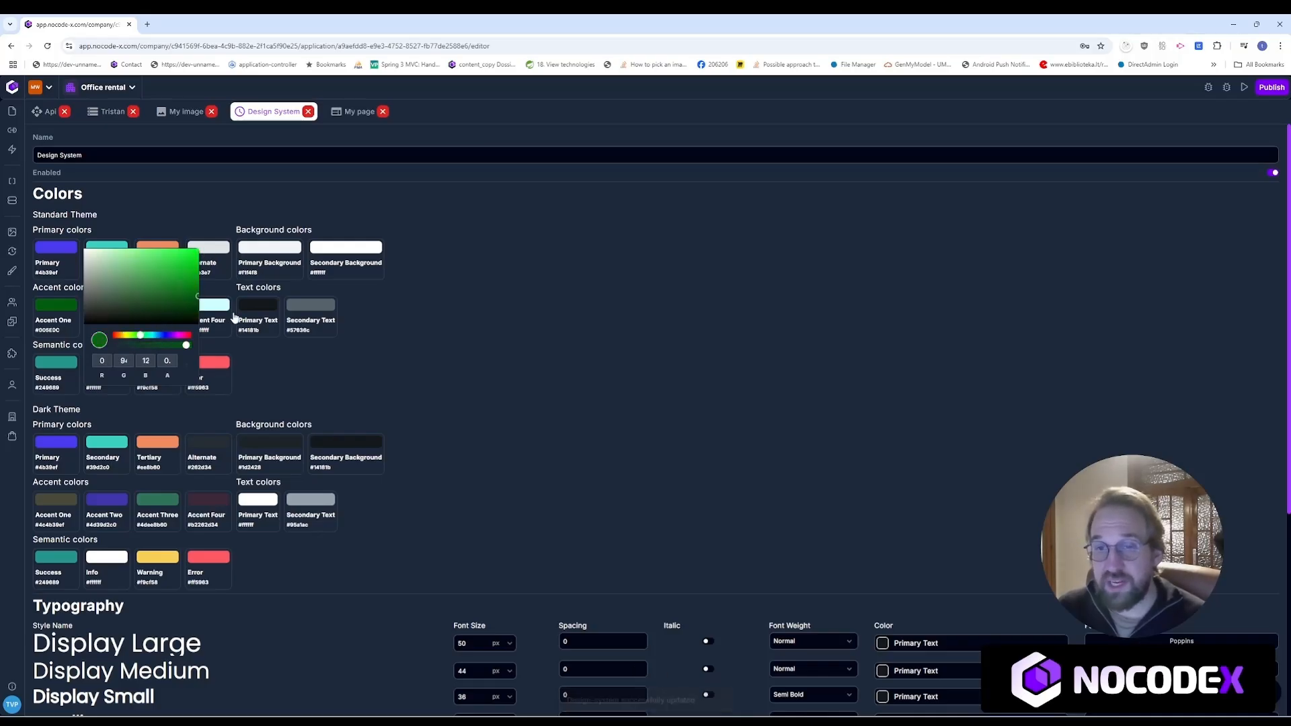
click(429, 354)
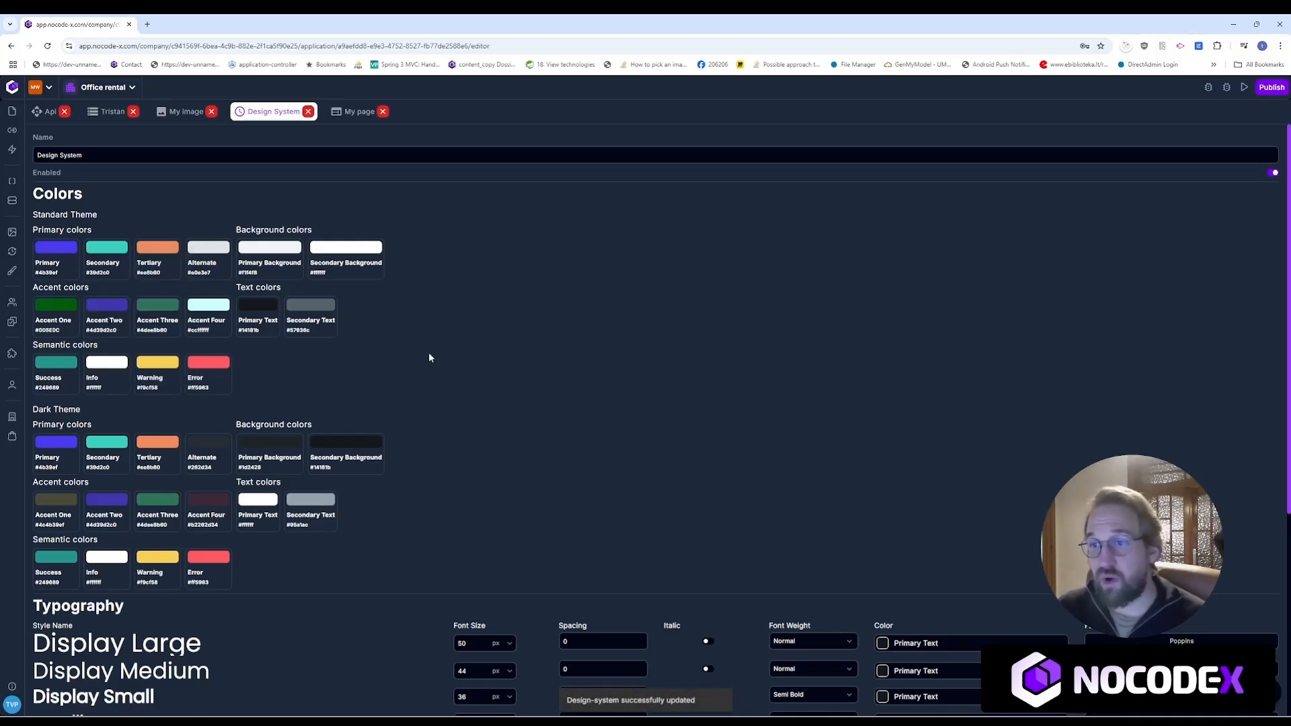
Step: Set Secondary Text to black and return to the My page canvas
click(299, 309)
drag(182, 296, 139, 227)
click(139, 228)
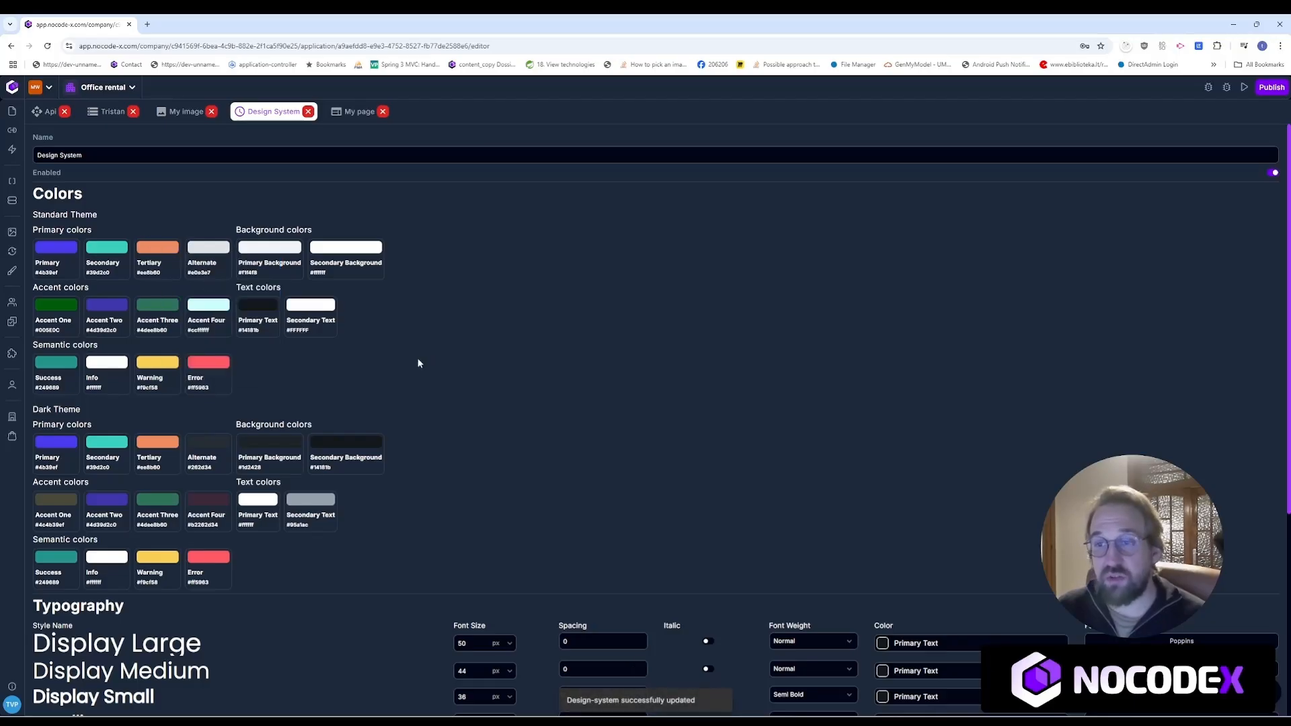
click(325, 305)
drag(233, 308, 144, 337)
click(144, 336)
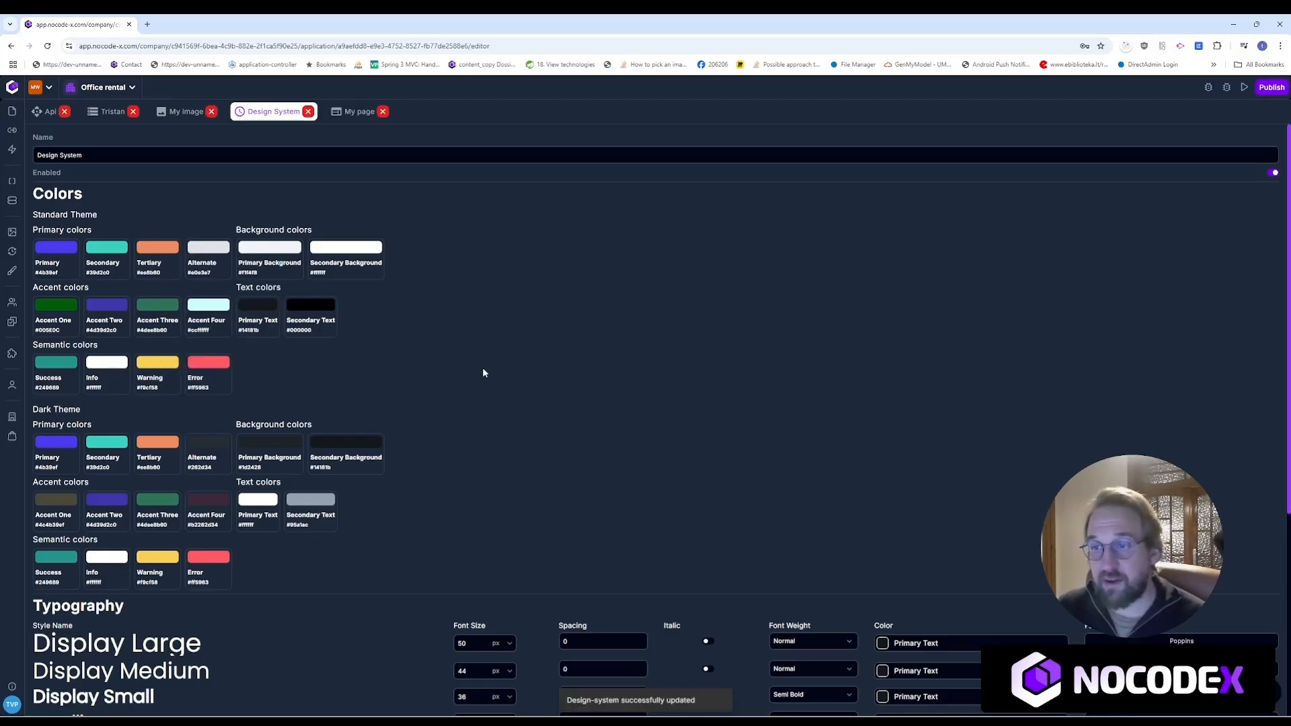
click(359, 113)
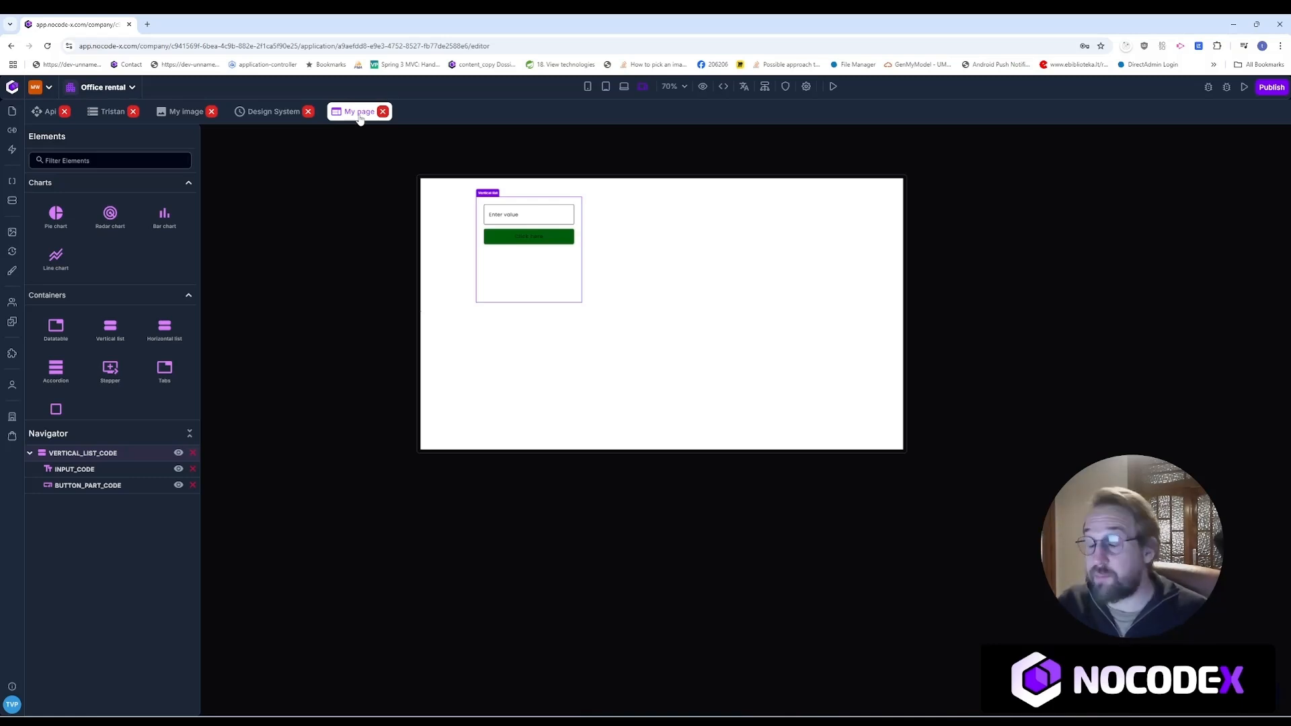
click(529, 240)
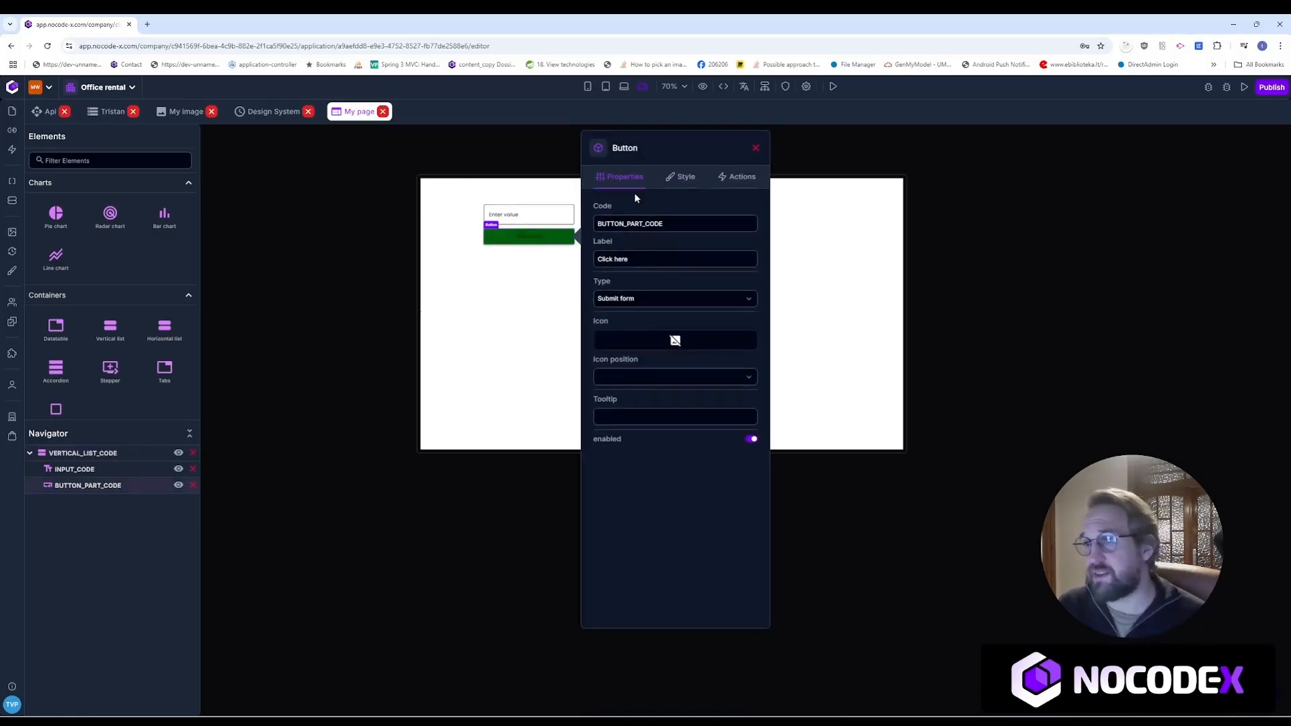
click(683, 178)
click(669, 503)
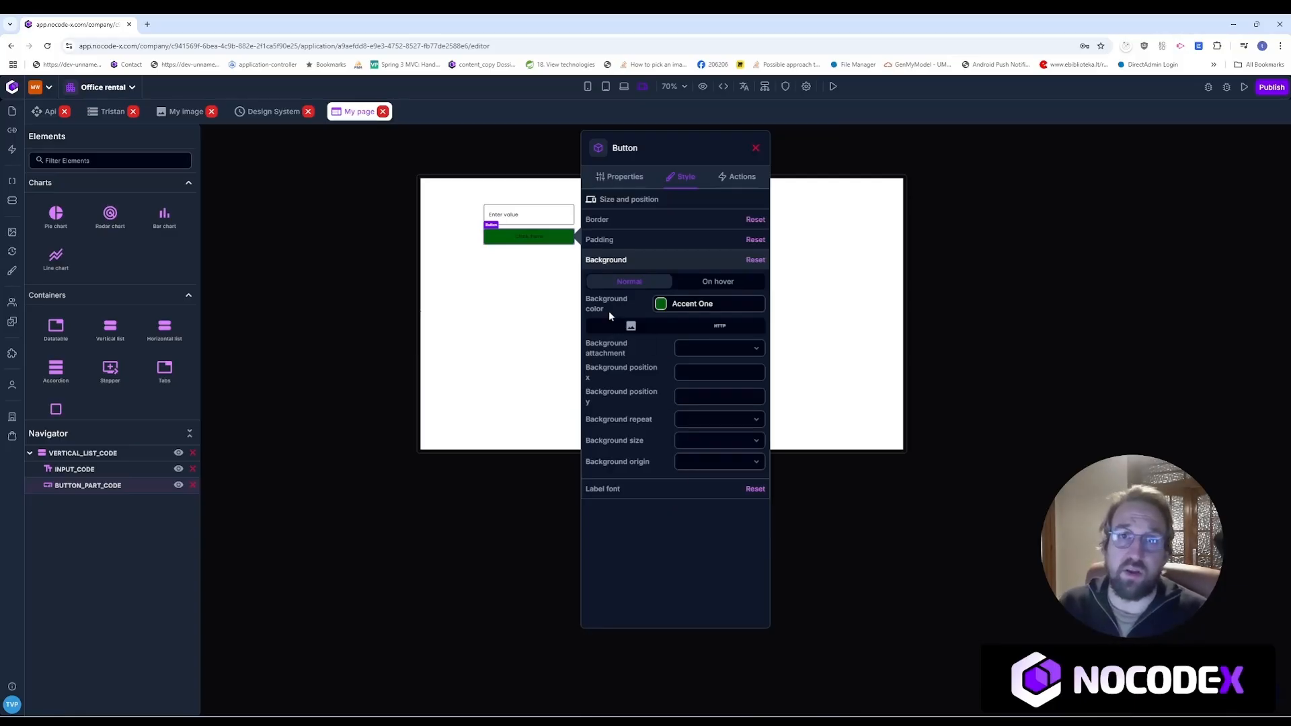
click(344, 321)
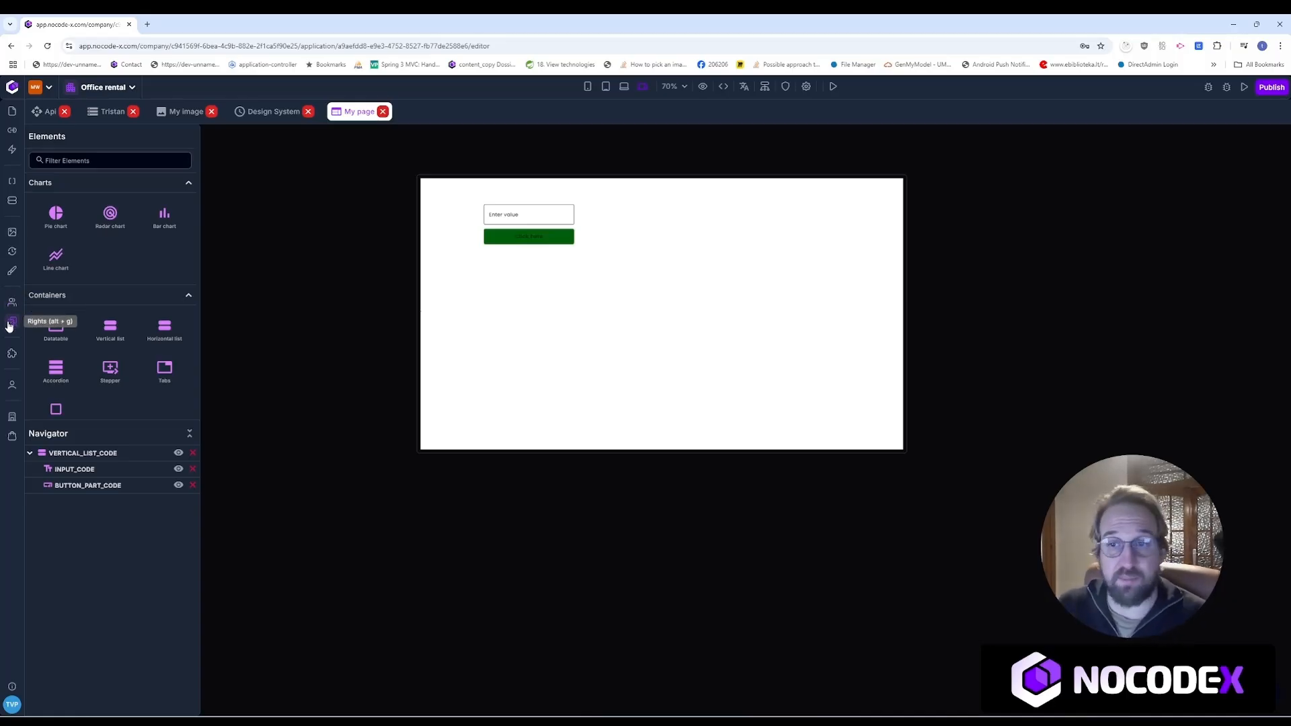
click(12, 322)
Step: Create and save a new access right named READ_OFFICES
click(1078, 304)
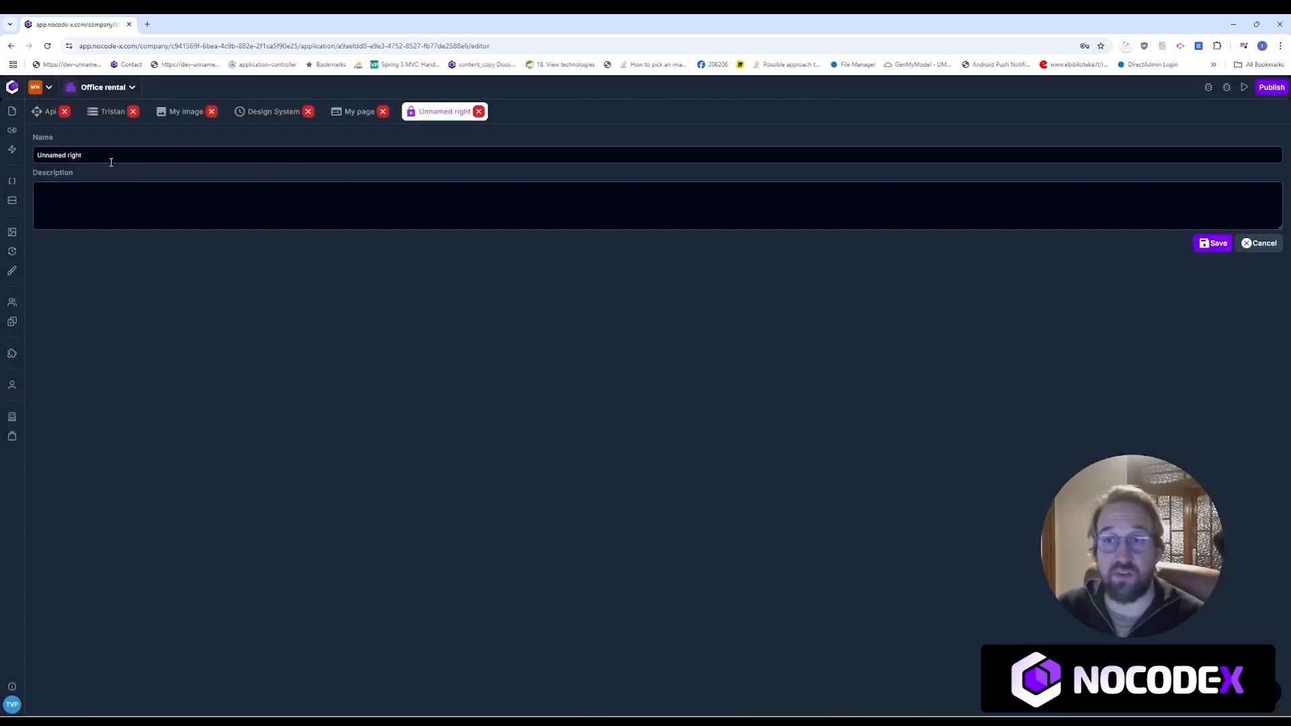
drag(111, 162, 11, 150)
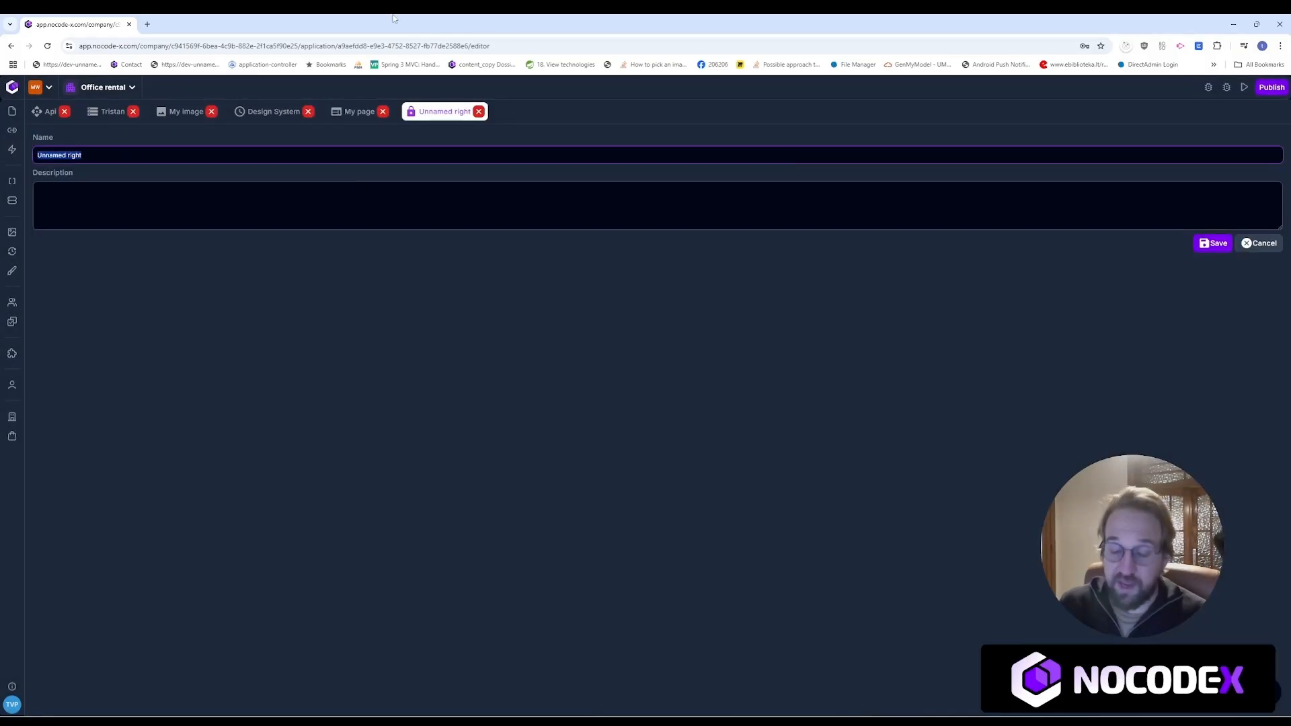
text(Re)
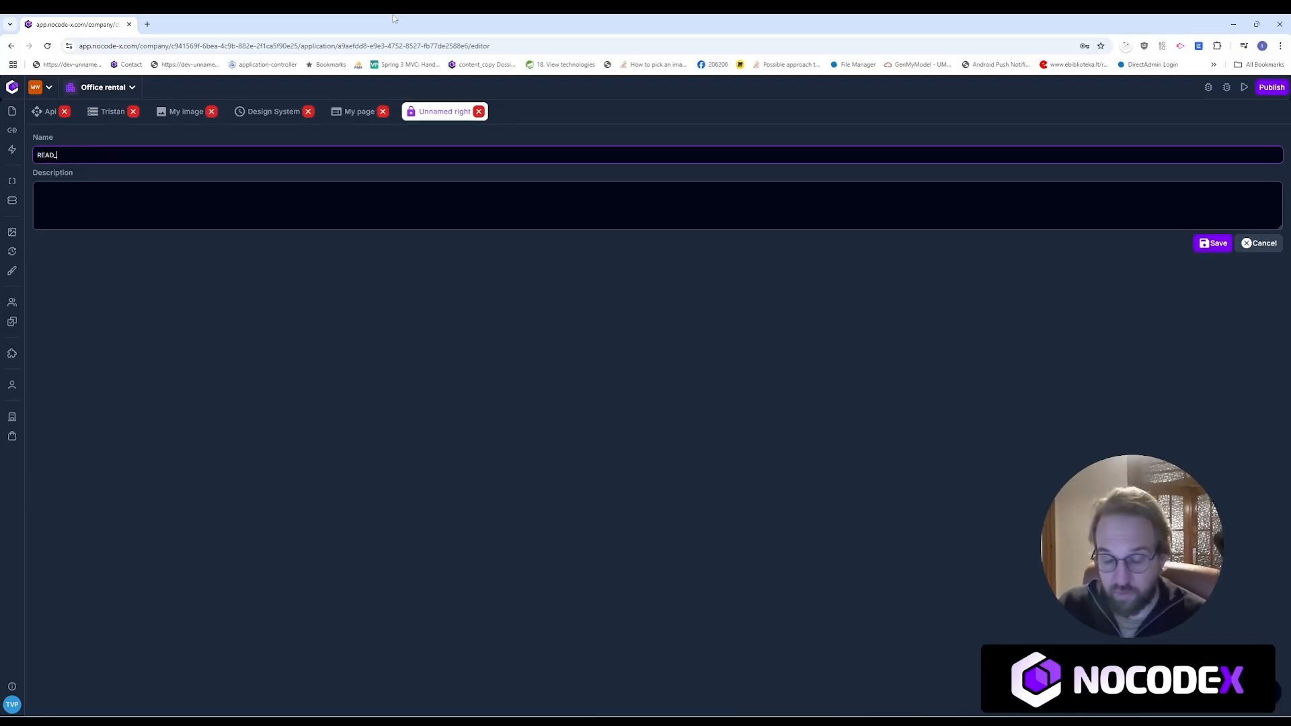
text(AD_OFFICES)
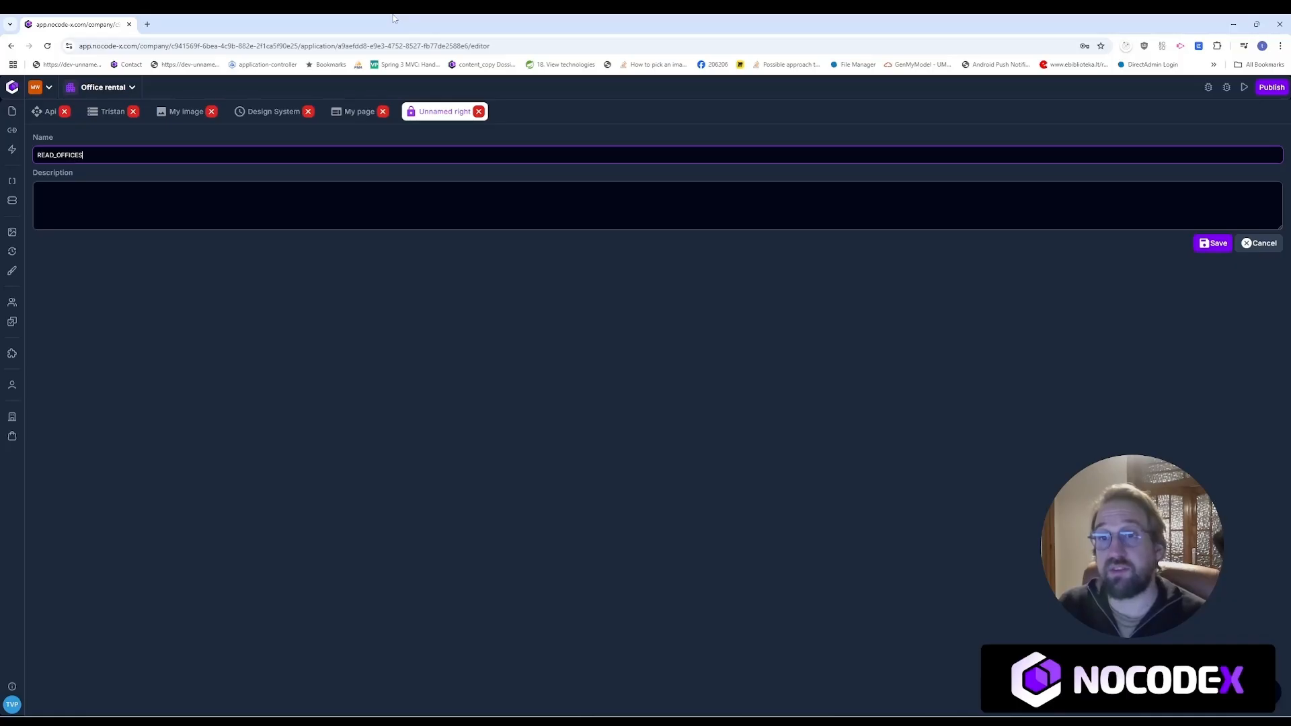
click(1213, 243)
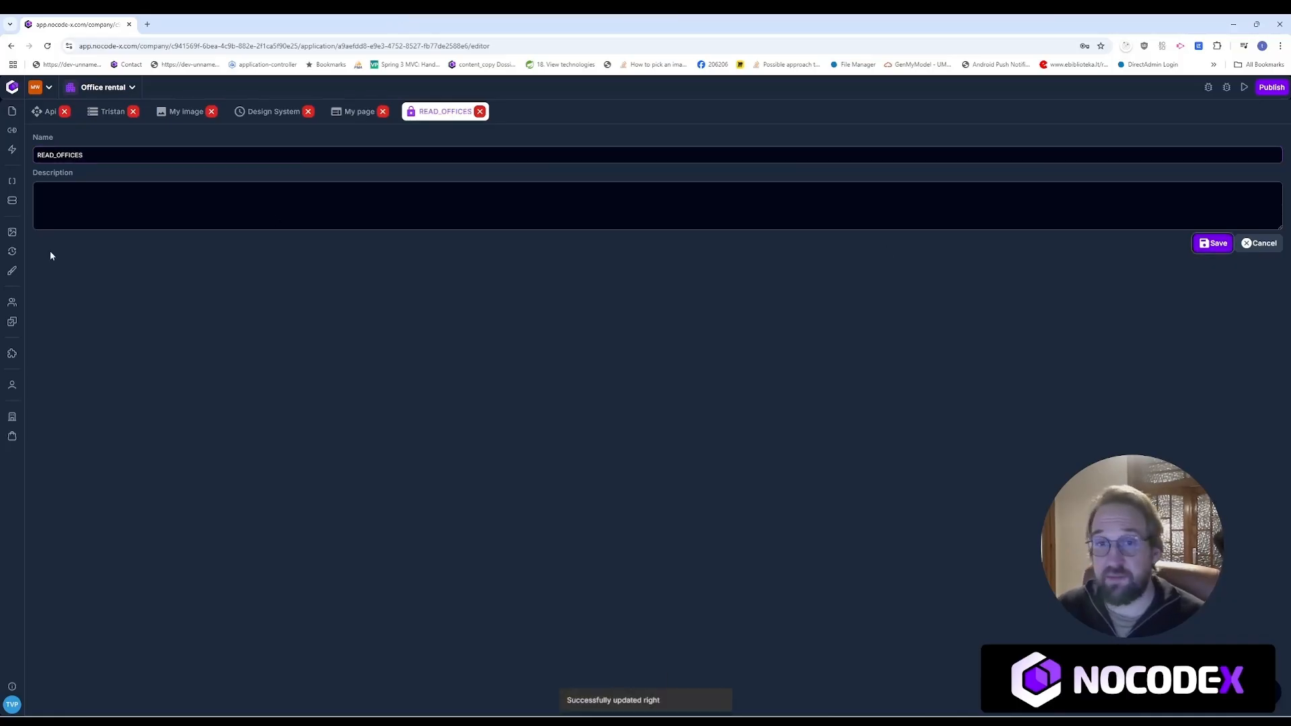
Step: Create and save a second access right named WRITE_OFFICES, then start a new user group
click(19, 325)
click(1077, 339)
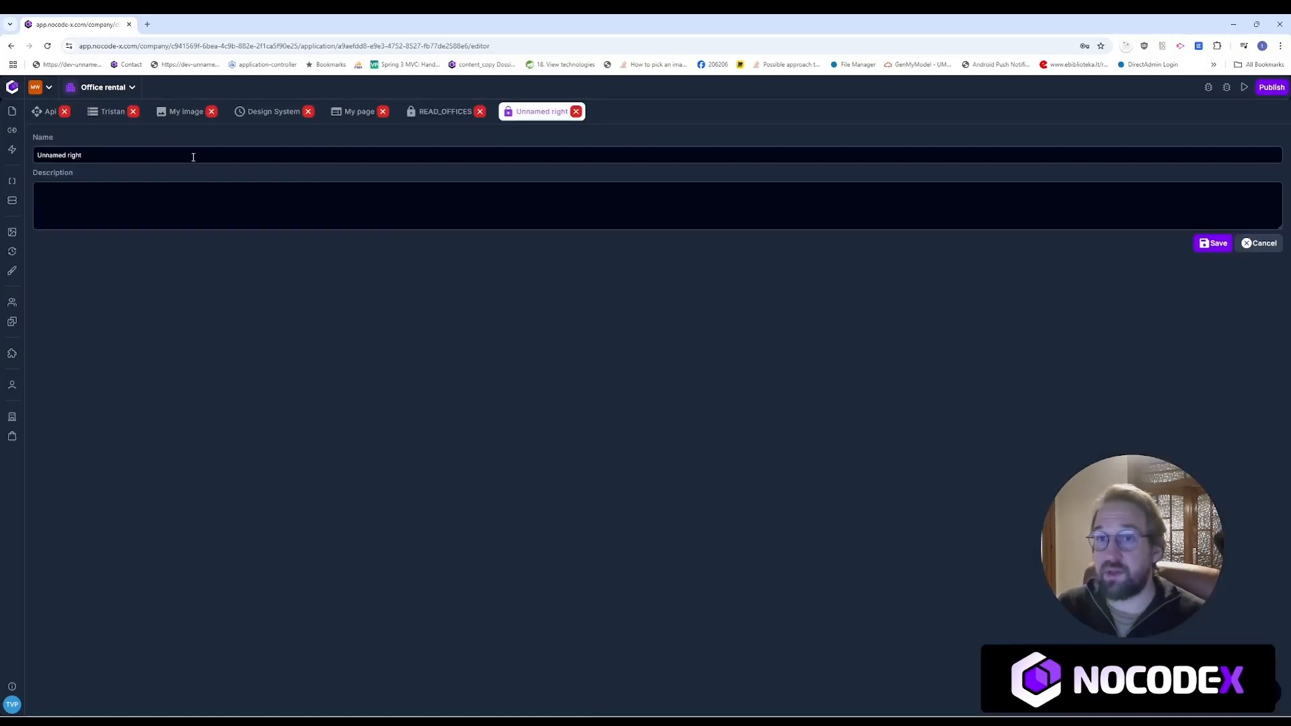
triple_click(193, 157)
text(WRI)
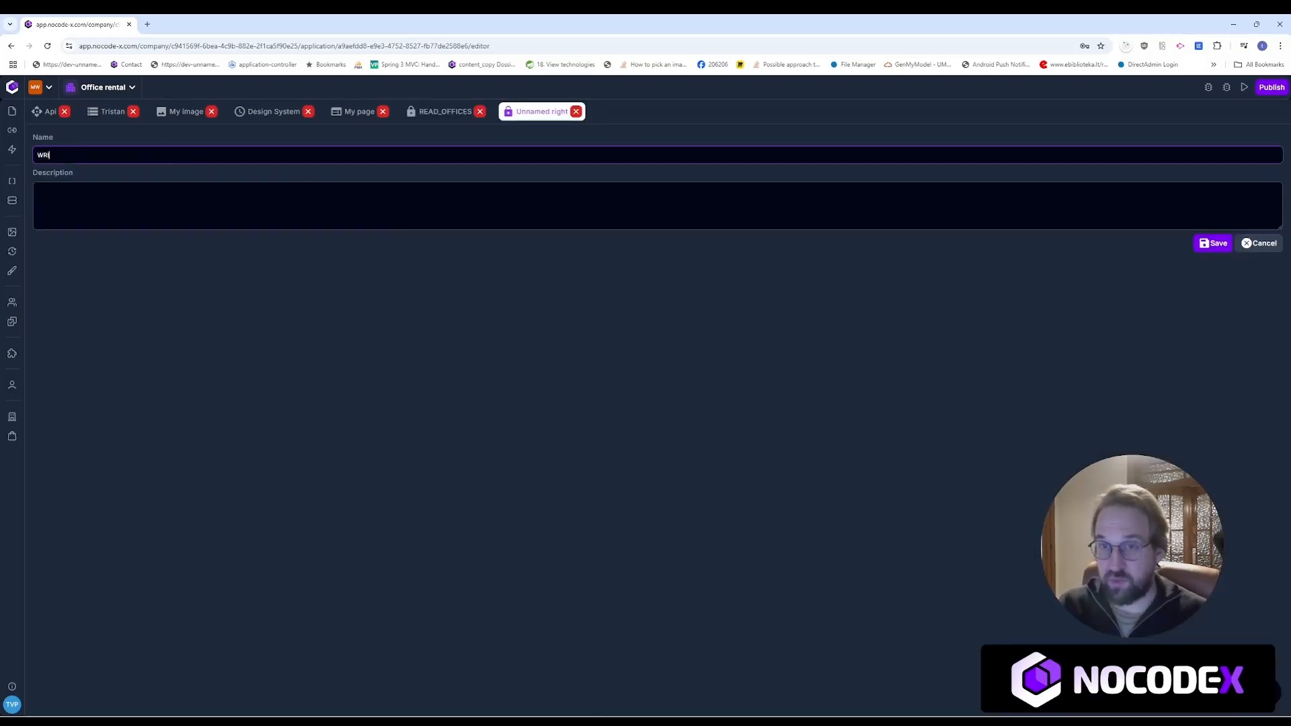
text(TE_OFFICES)
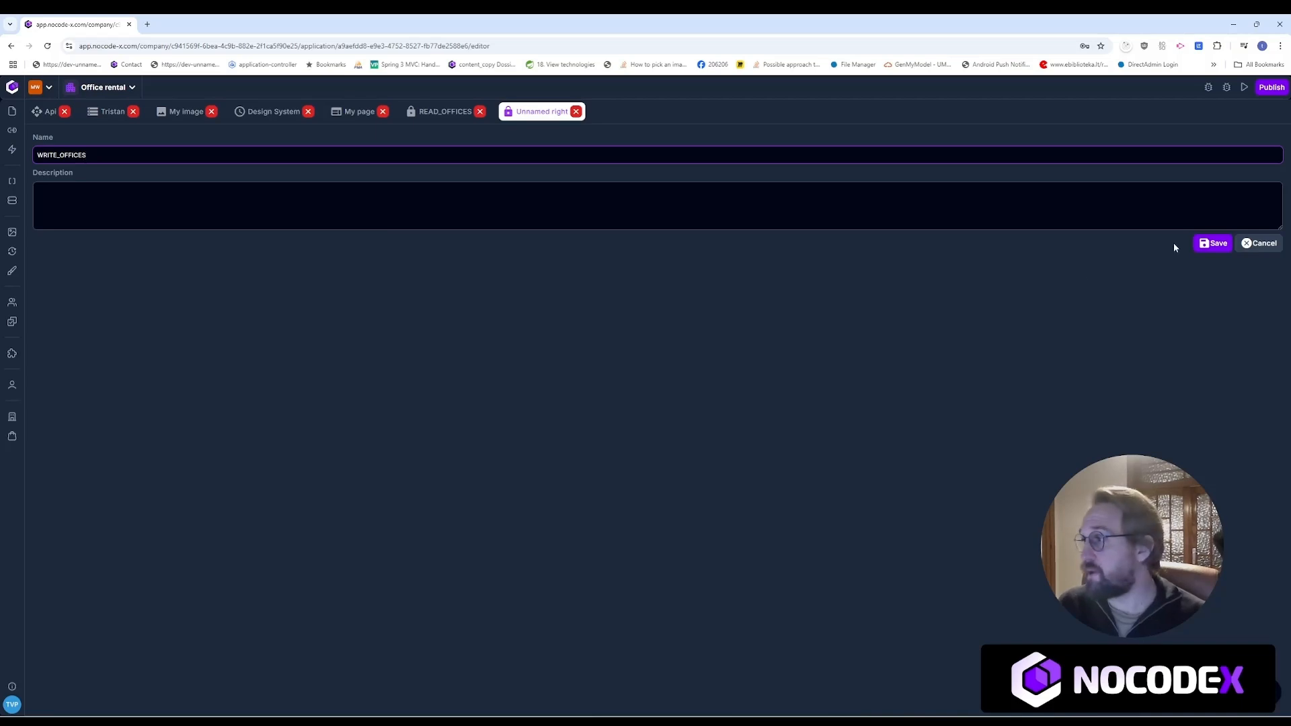
click(1214, 244)
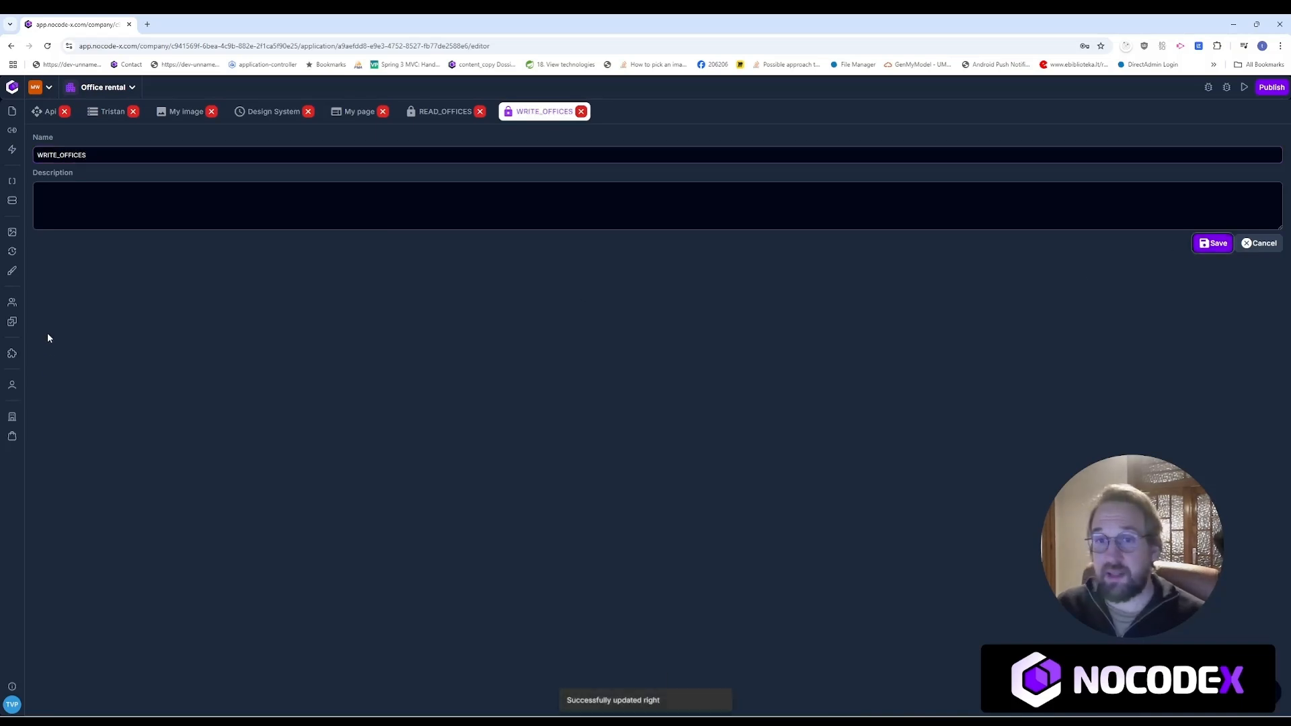
click(12, 302)
click(1078, 304)
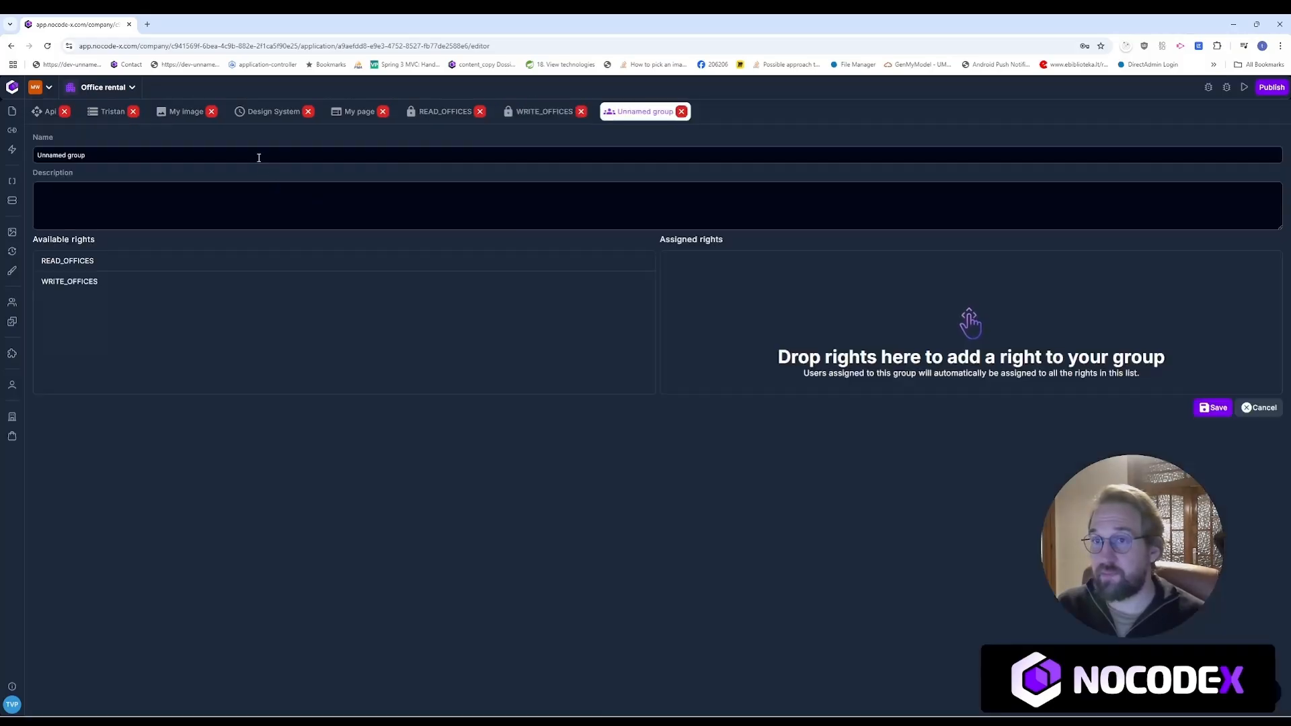
Step: Name the group ADMIN, assign WRITE_OFFICES and READ_OFFICES, and save it
triple_click(259, 157)
text(ADMIN)
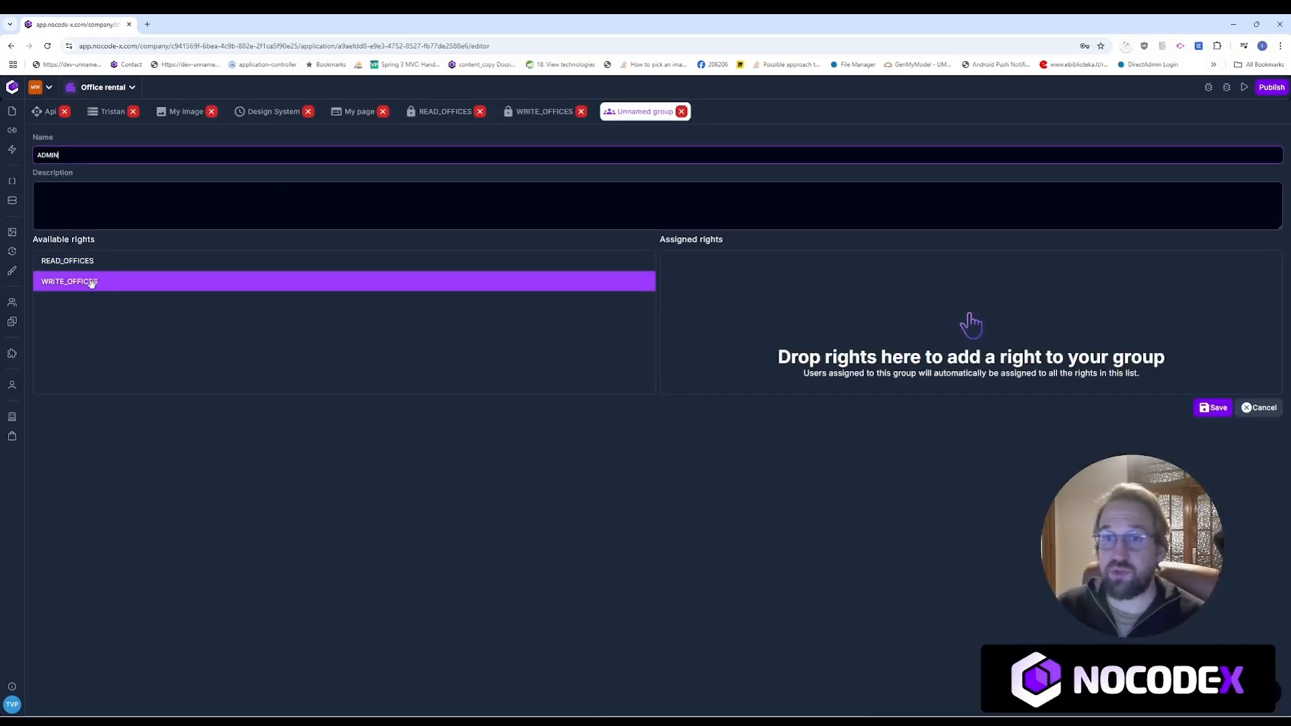
drag(95, 282, 680, 289)
drag(159, 262, 802, 274)
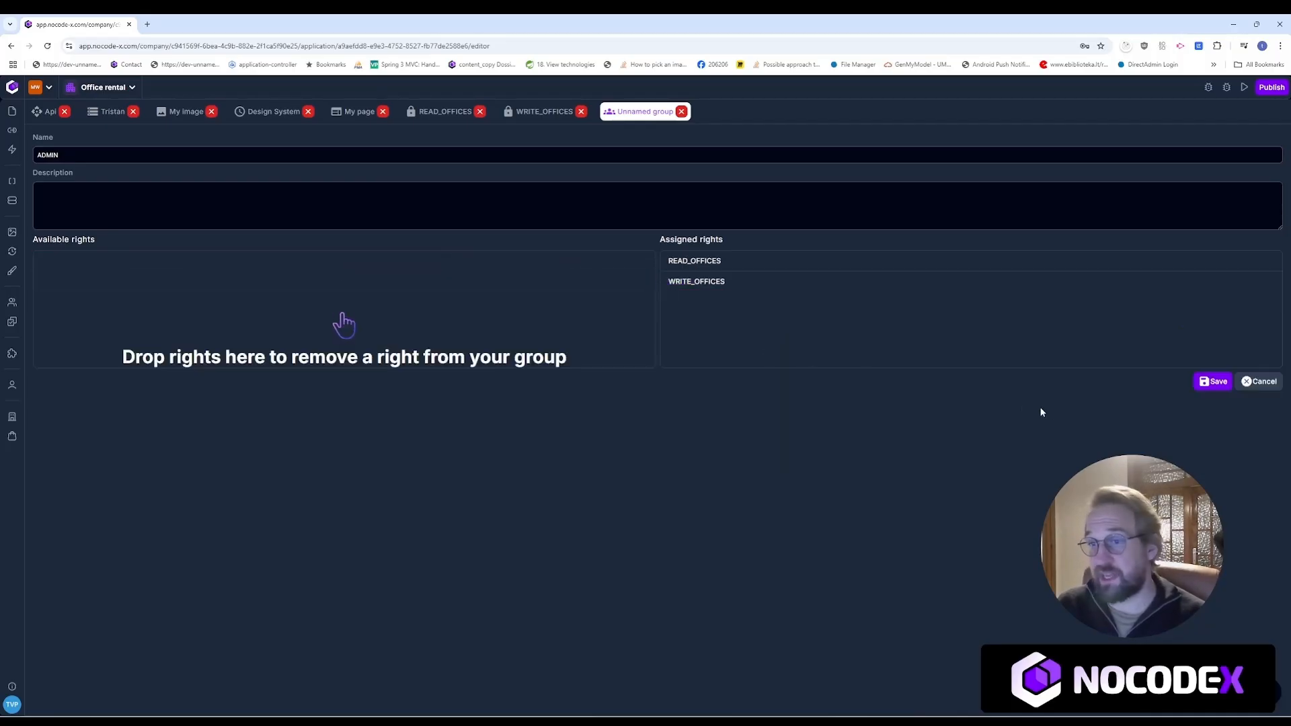
click(1207, 382)
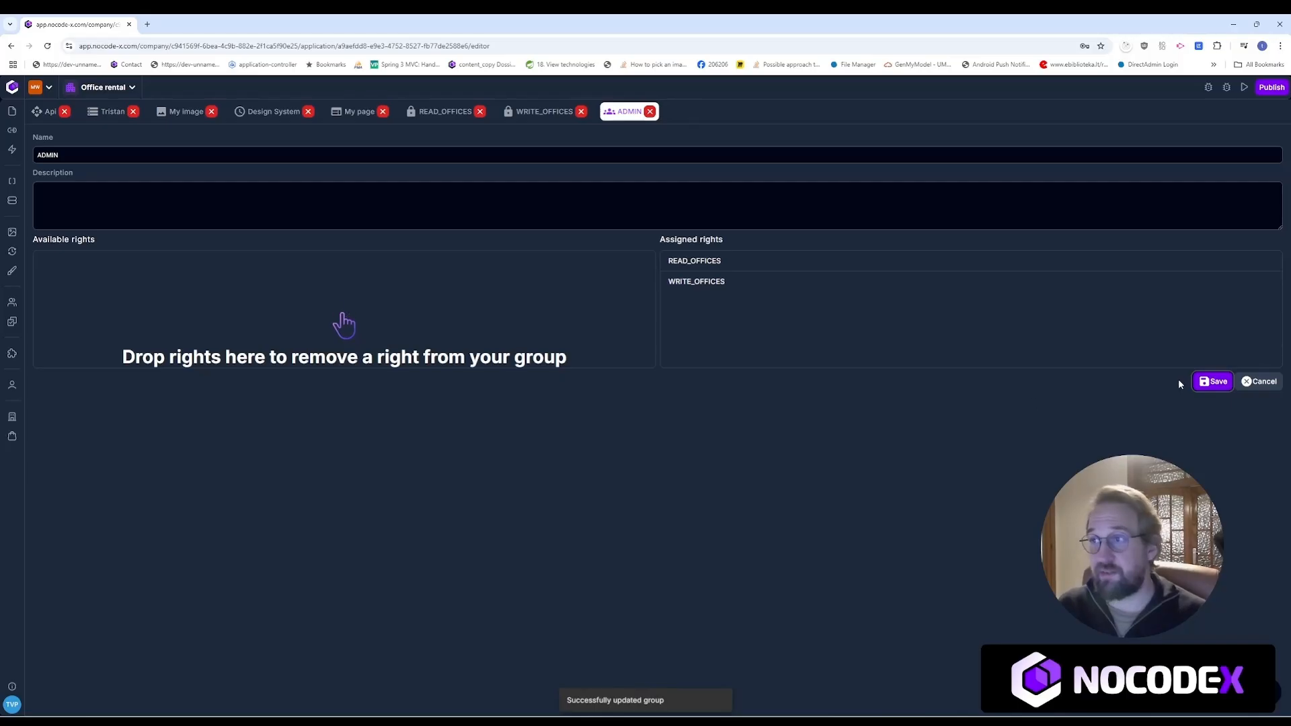
Step: Create and save a NORMAL_USERS group with only the READ_OFFICES right
click(13, 300)
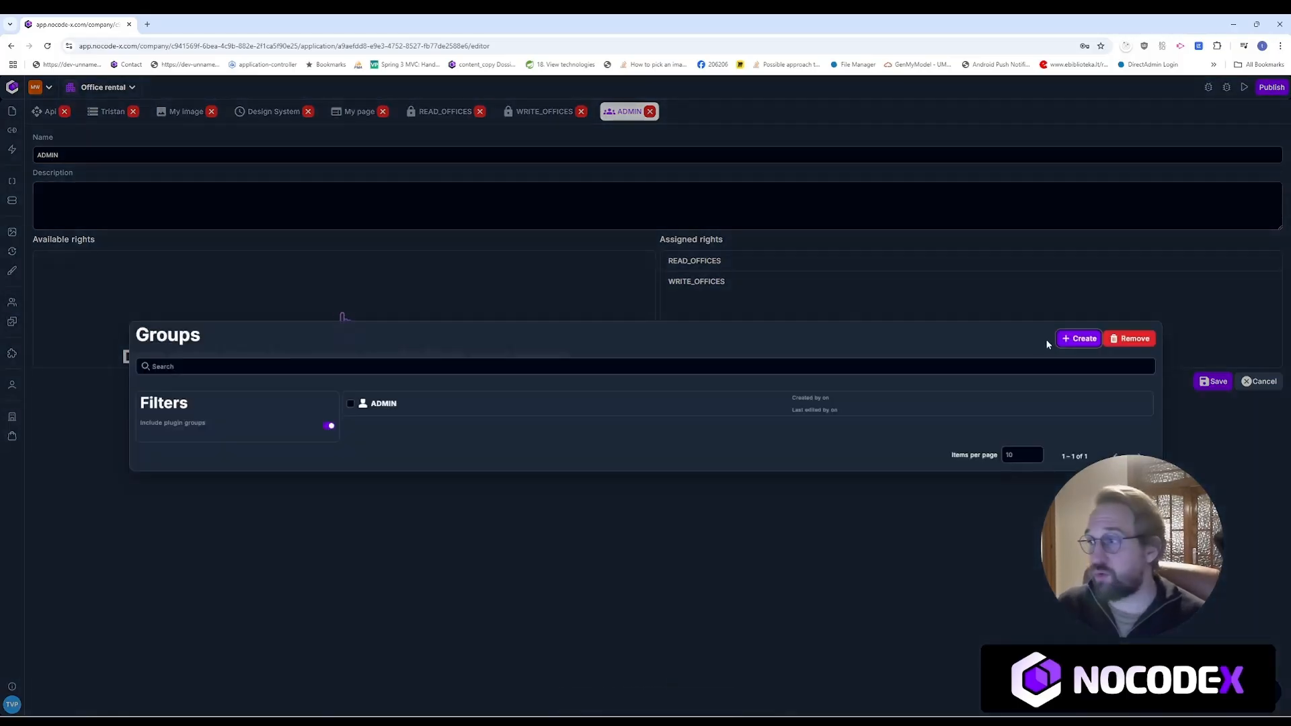
click(1072, 339)
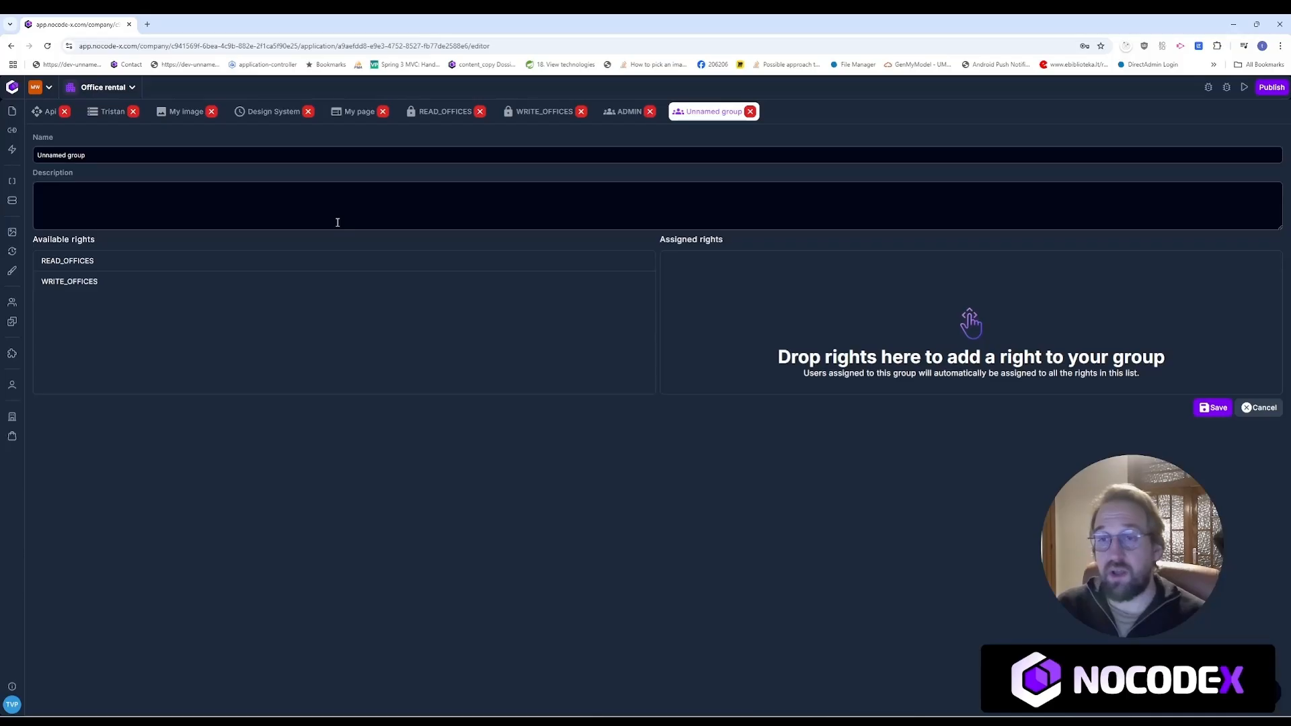
drag(110, 158, 15, 158)
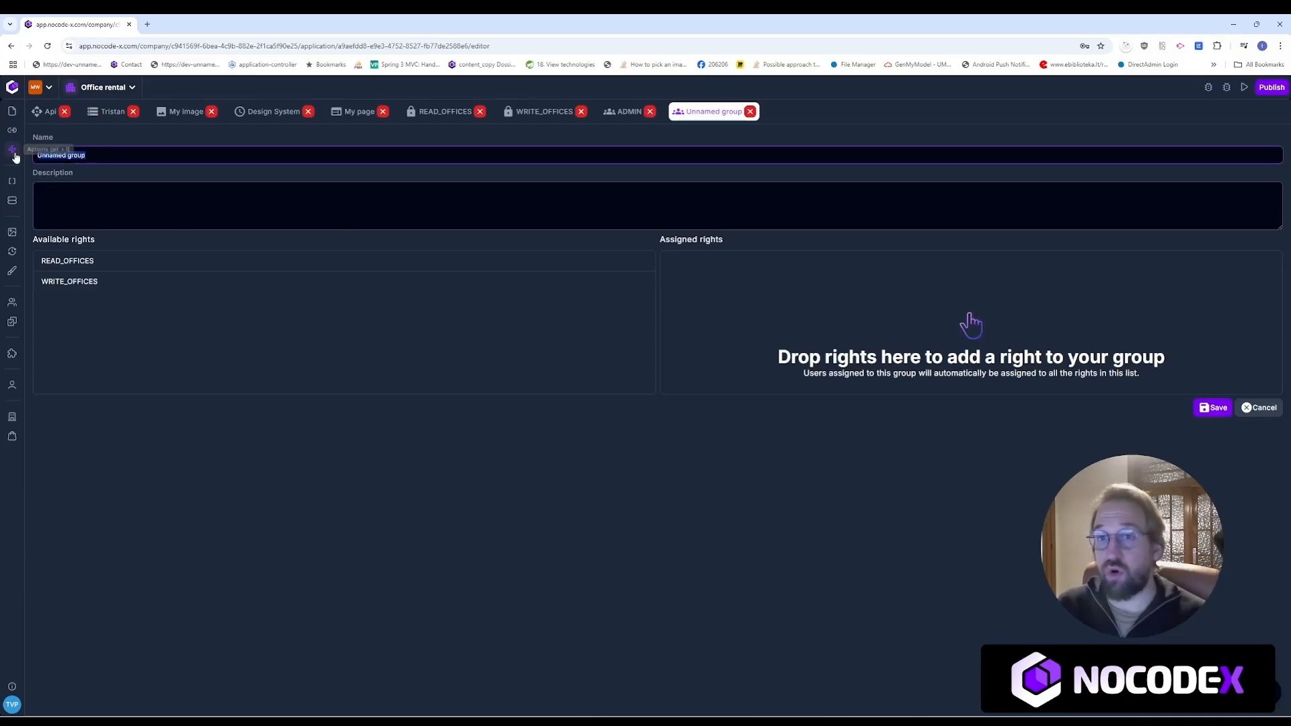
text(NORMAL)
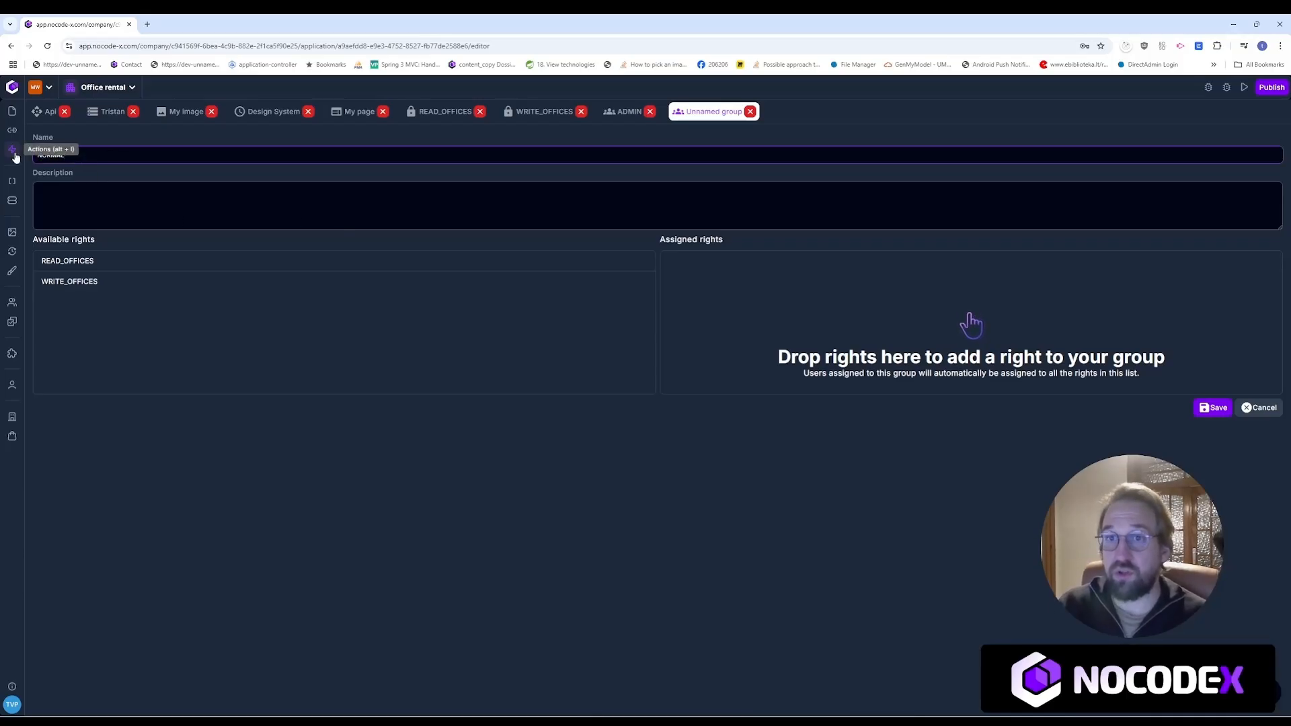
text(_USERS)
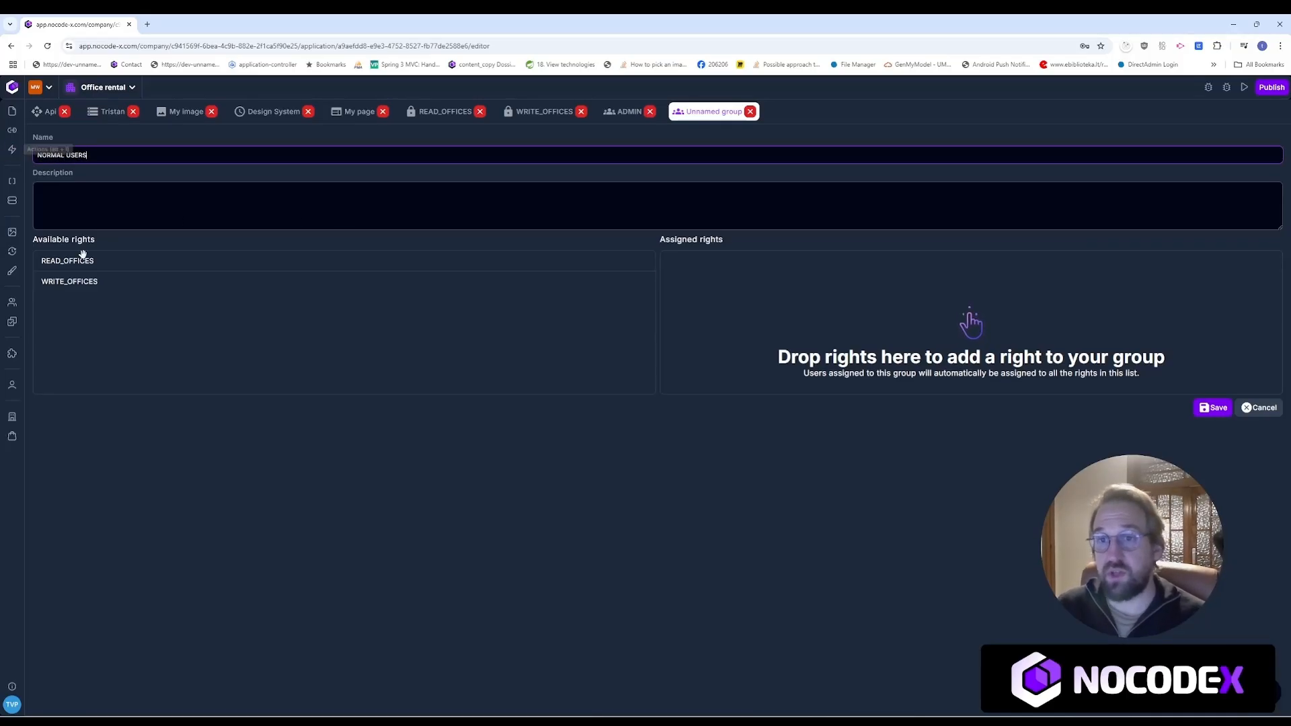
drag(101, 264, 834, 308)
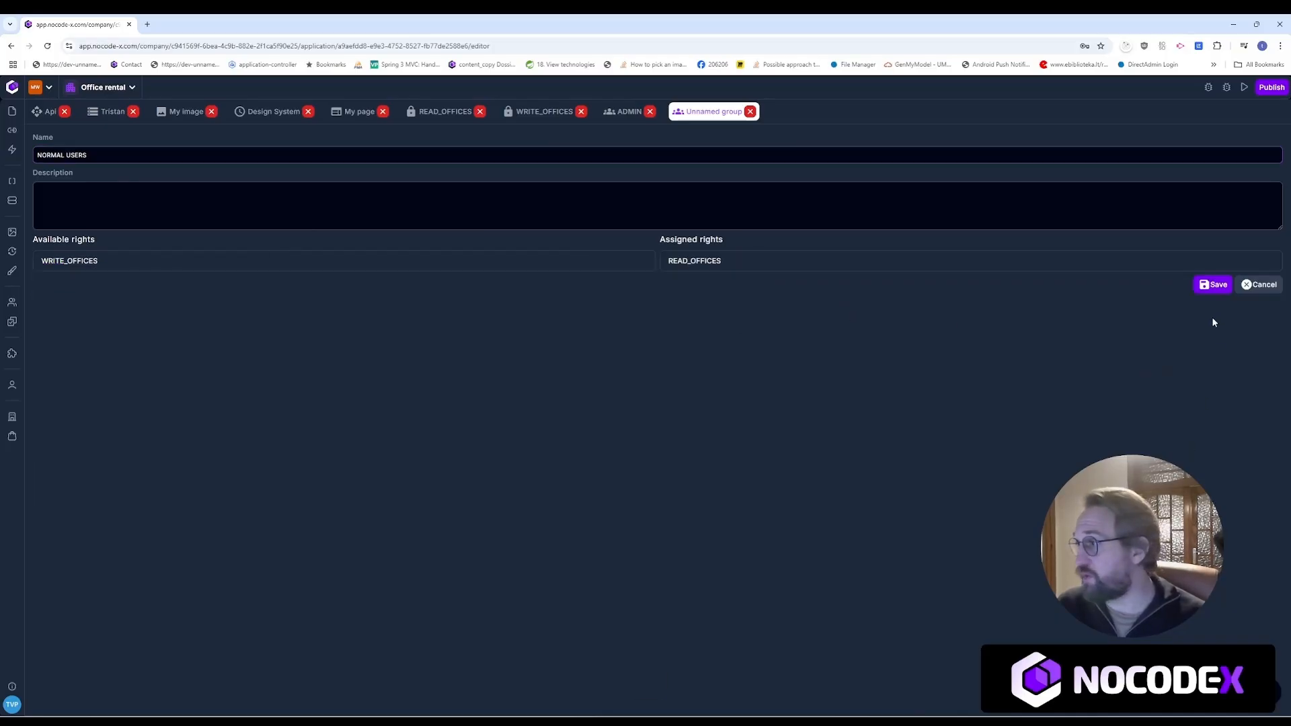
click(1213, 284)
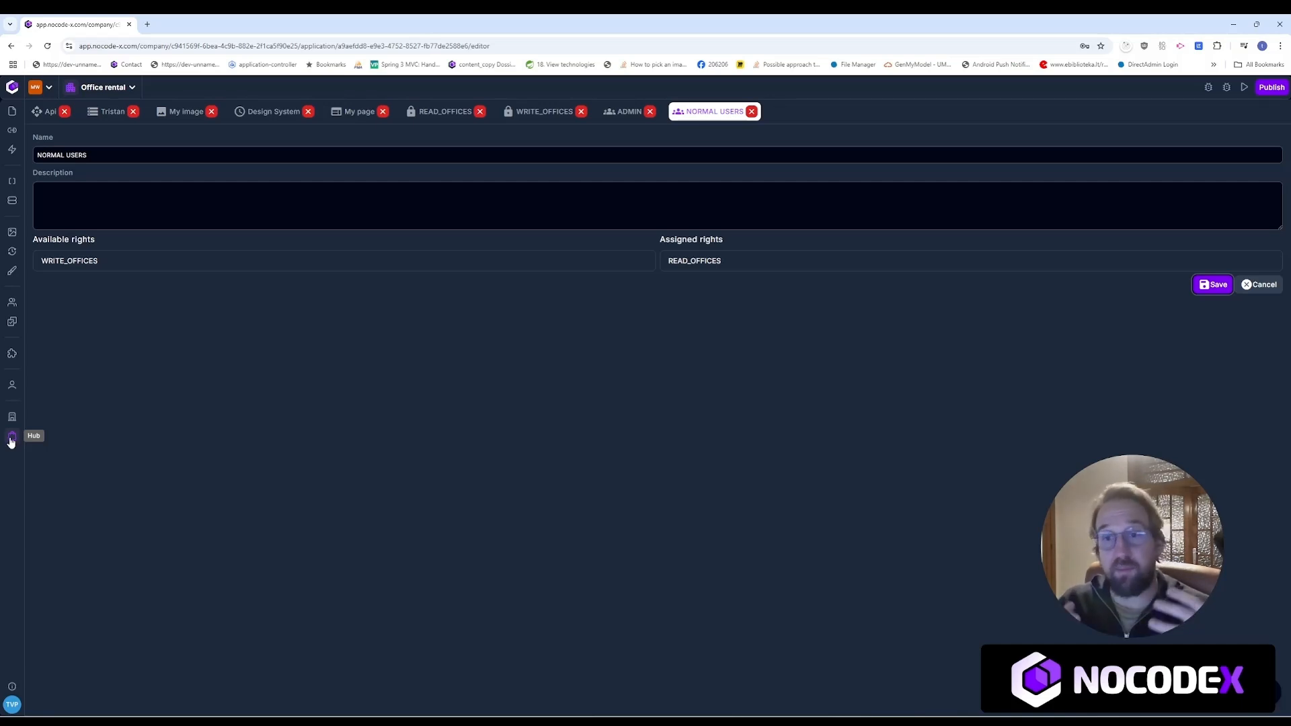
Step: Search the hub for 'Atla' and open the Atlassian Trello API plugin
click(11, 438)
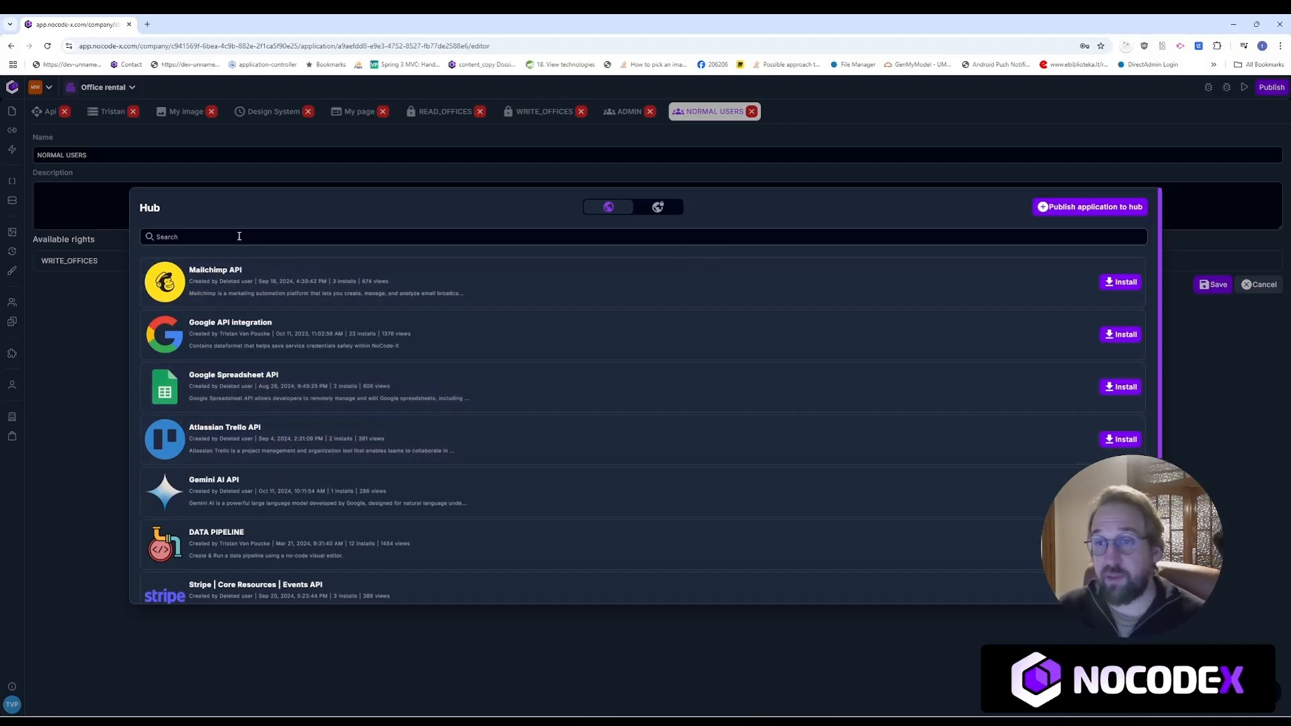
click(267, 236)
text(Att)
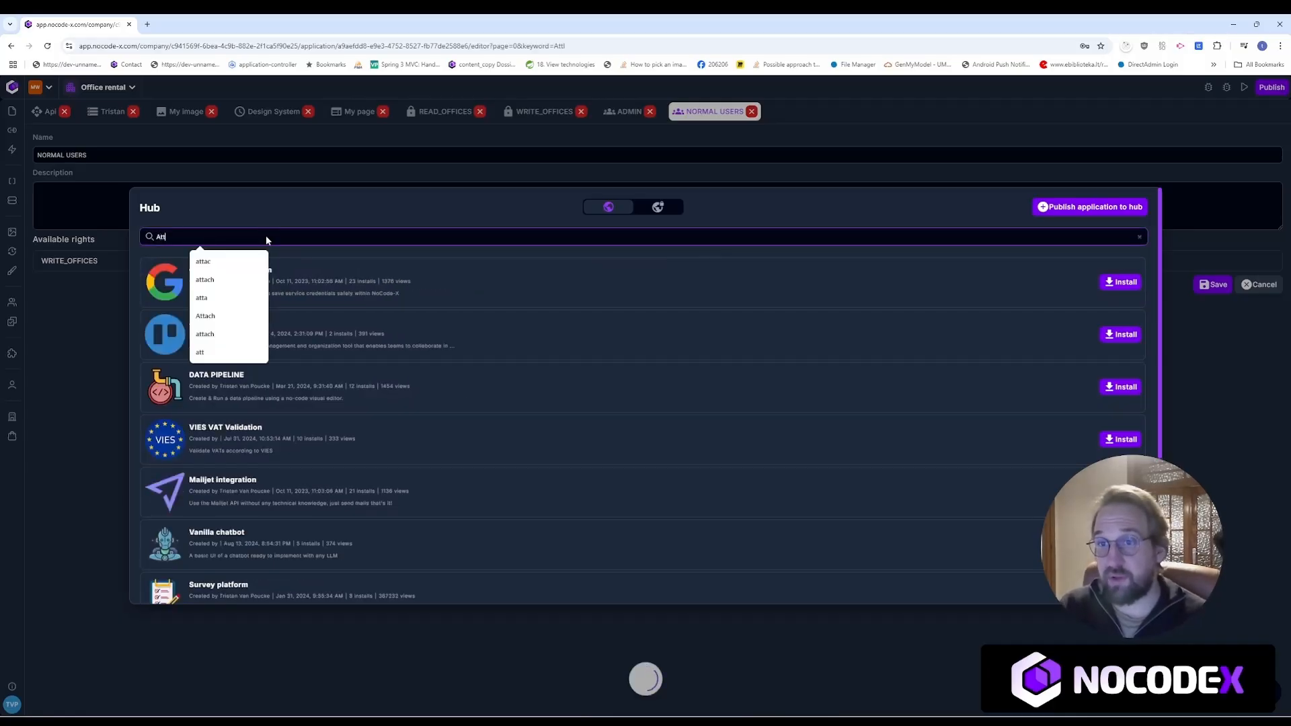
key(BackSpace)
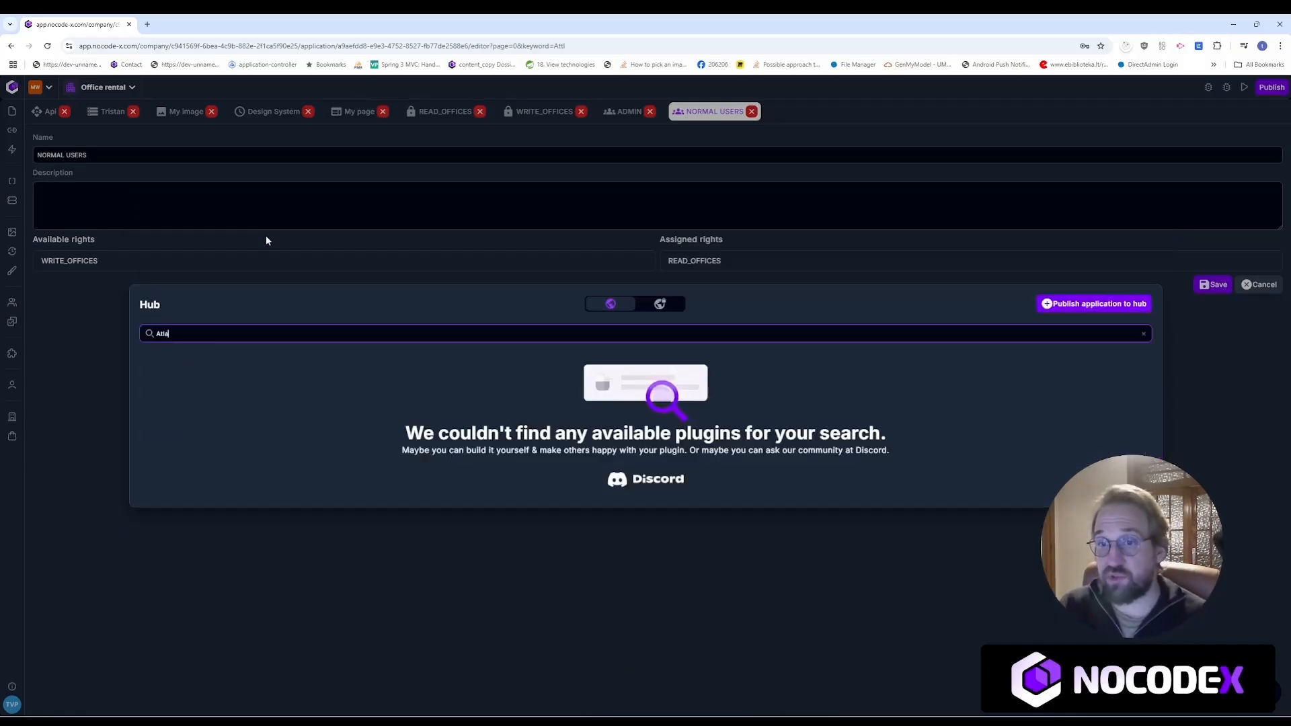
text(la)
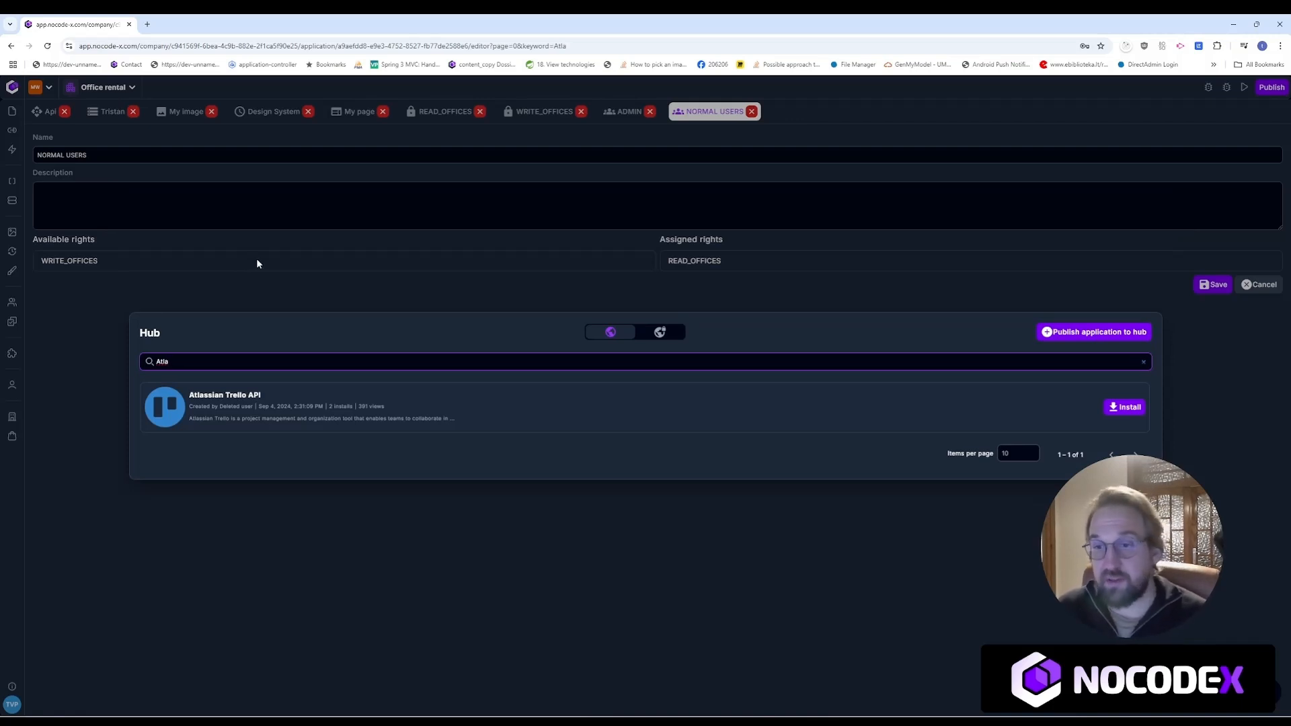
click(325, 403)
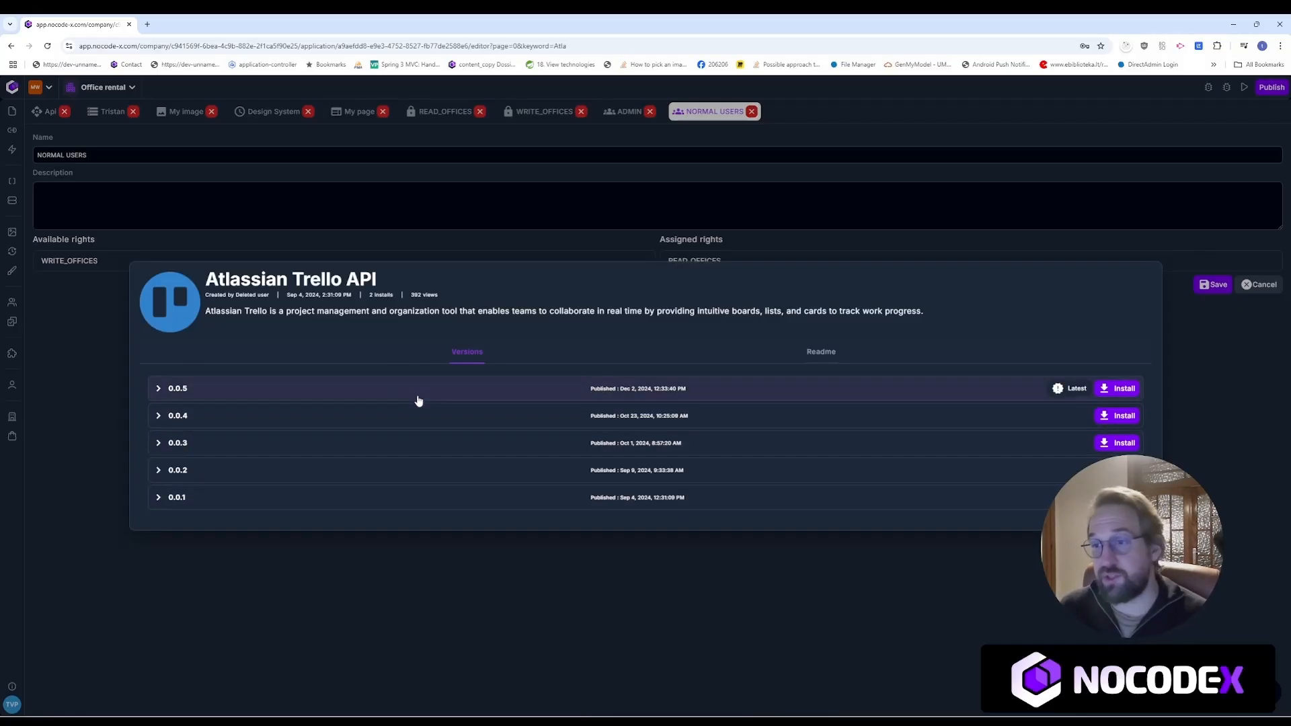
Step: Check the plugin's Readme, install version 0.0.5, and close the plugin details
click(854, 349)
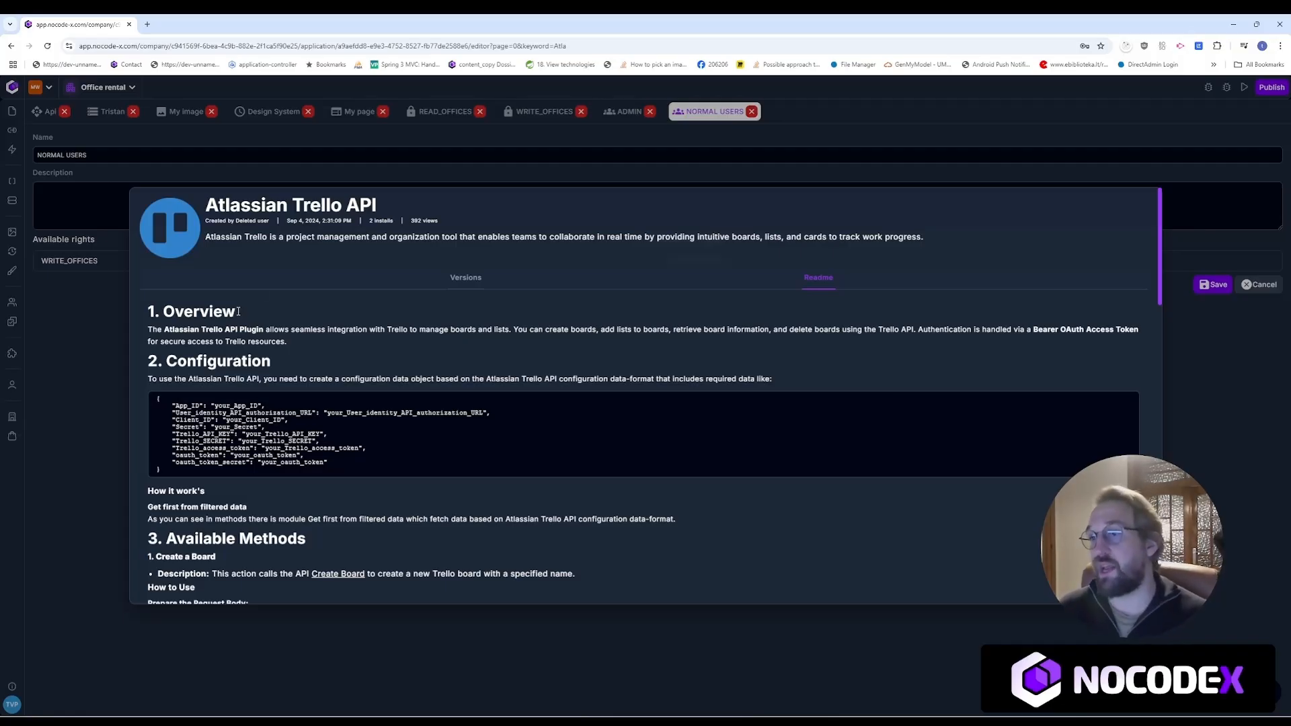
click(463, 279)
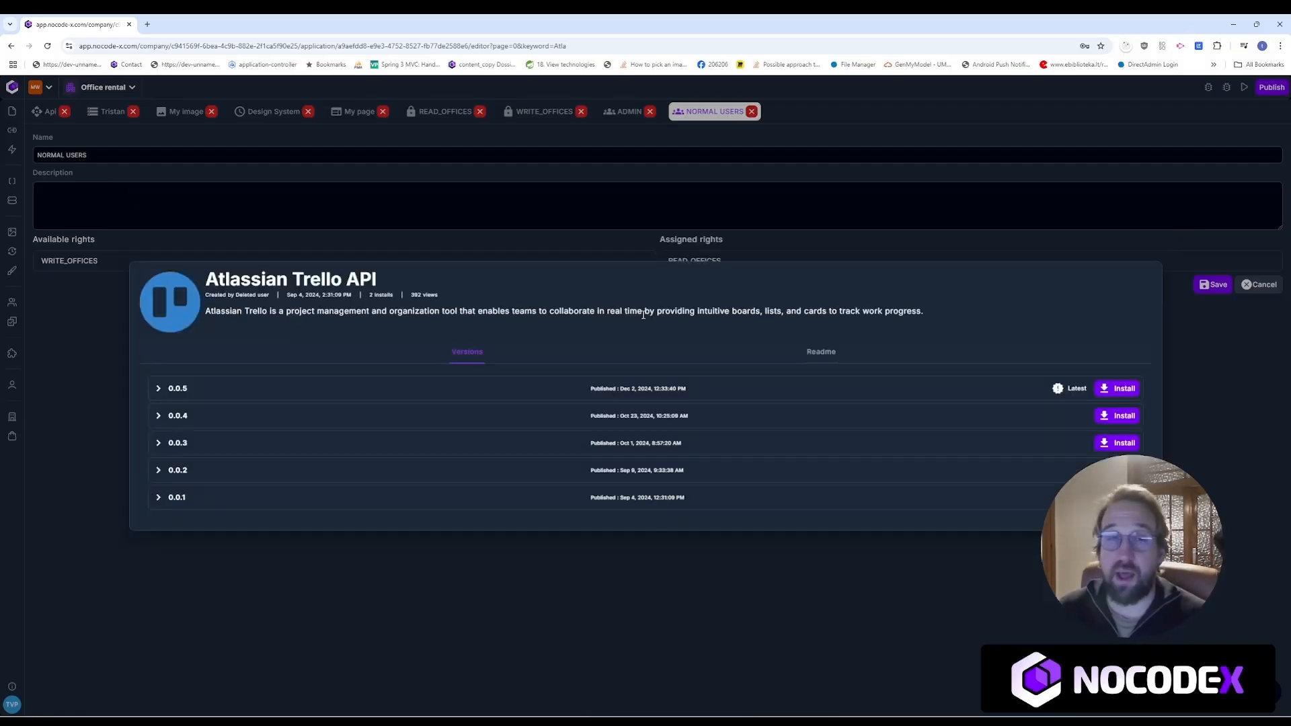
click(1117, 389)
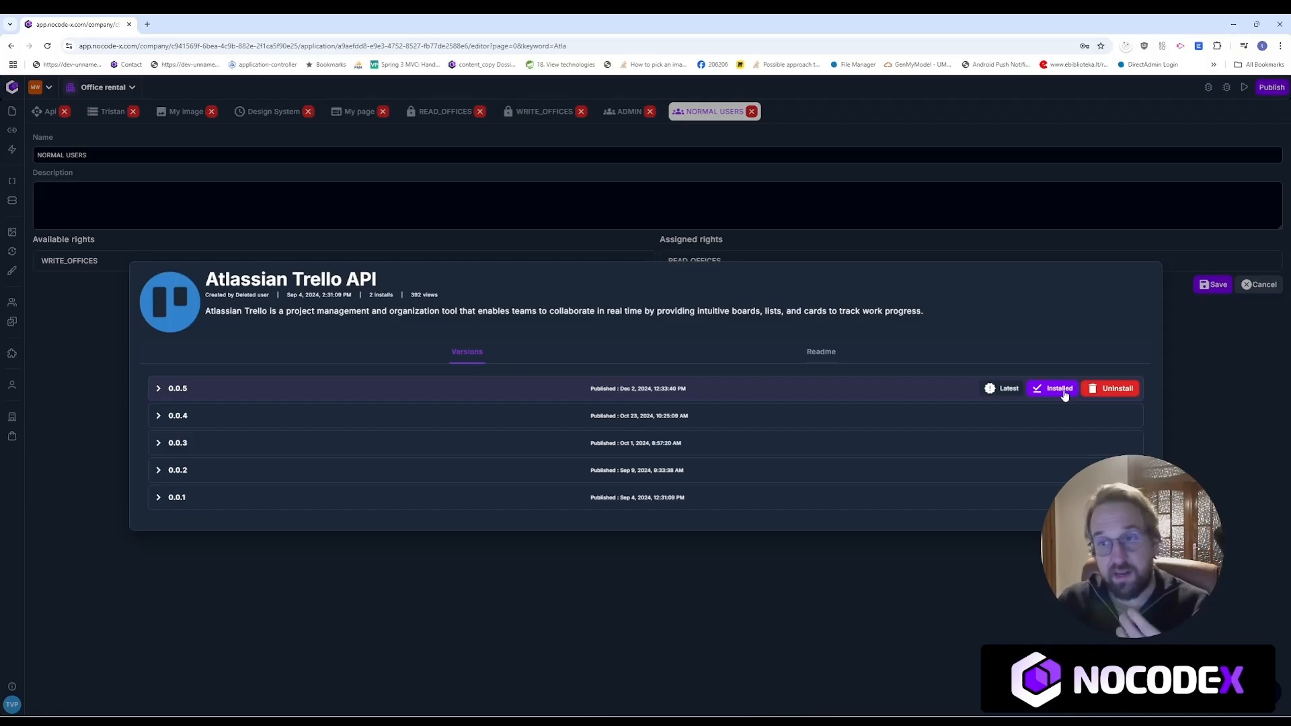
click(827, 352)
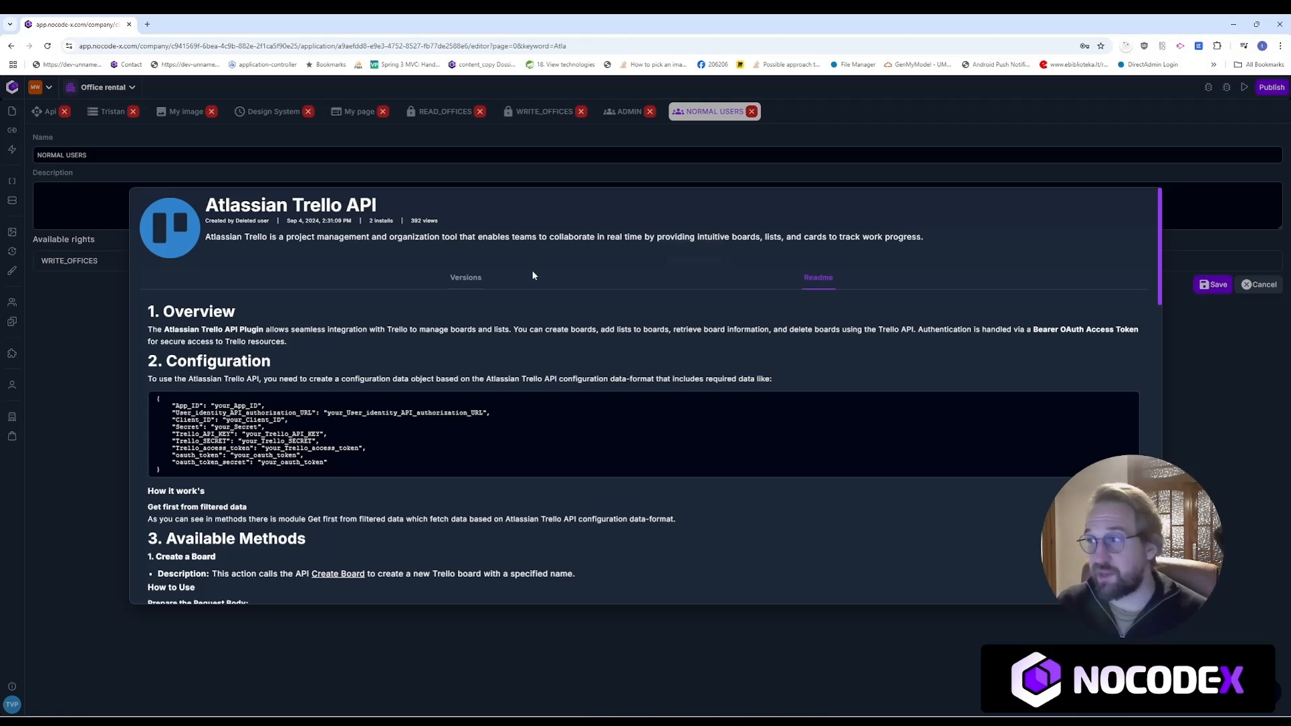
click(468, 278)
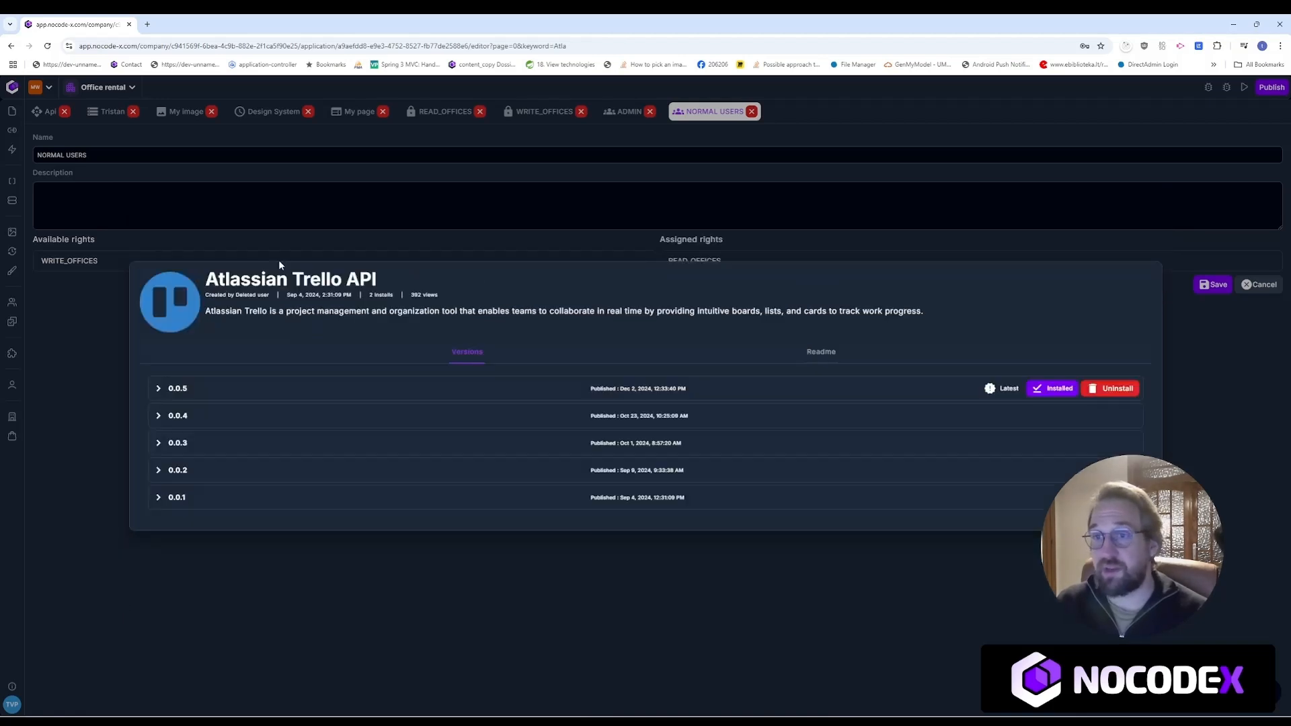
click(69, 481)
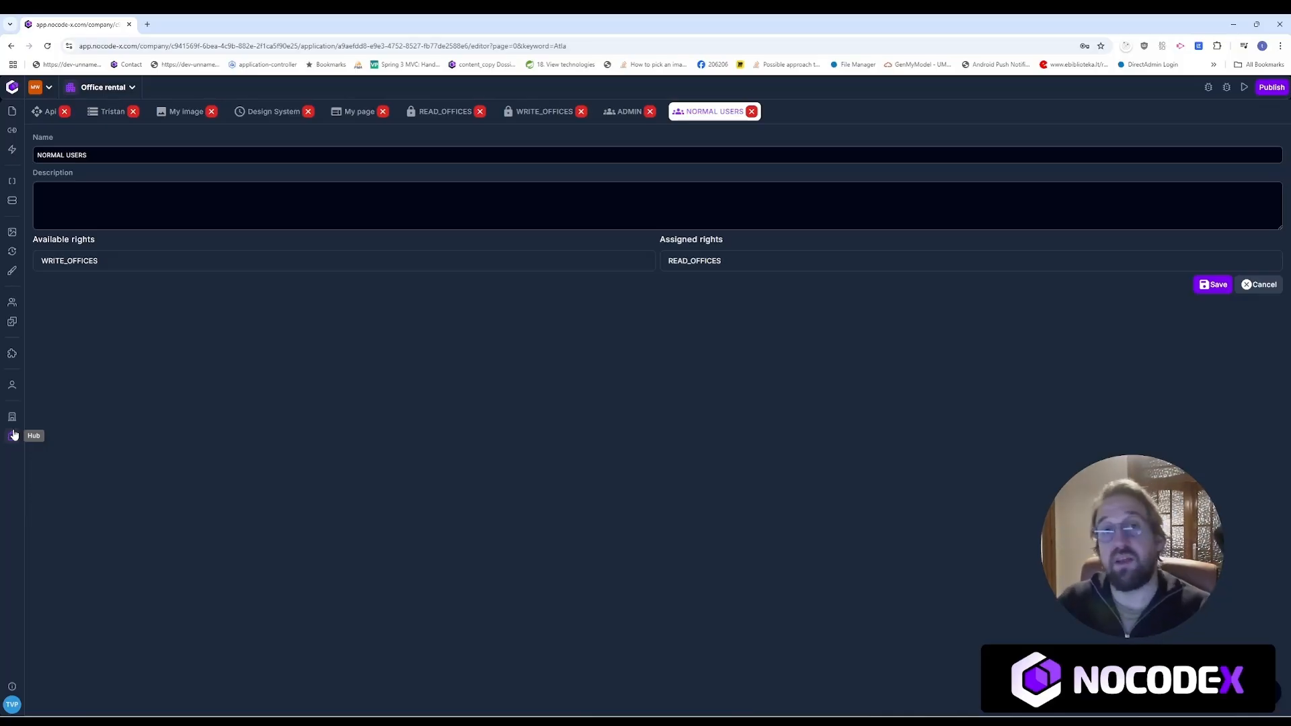
click(14, 436)
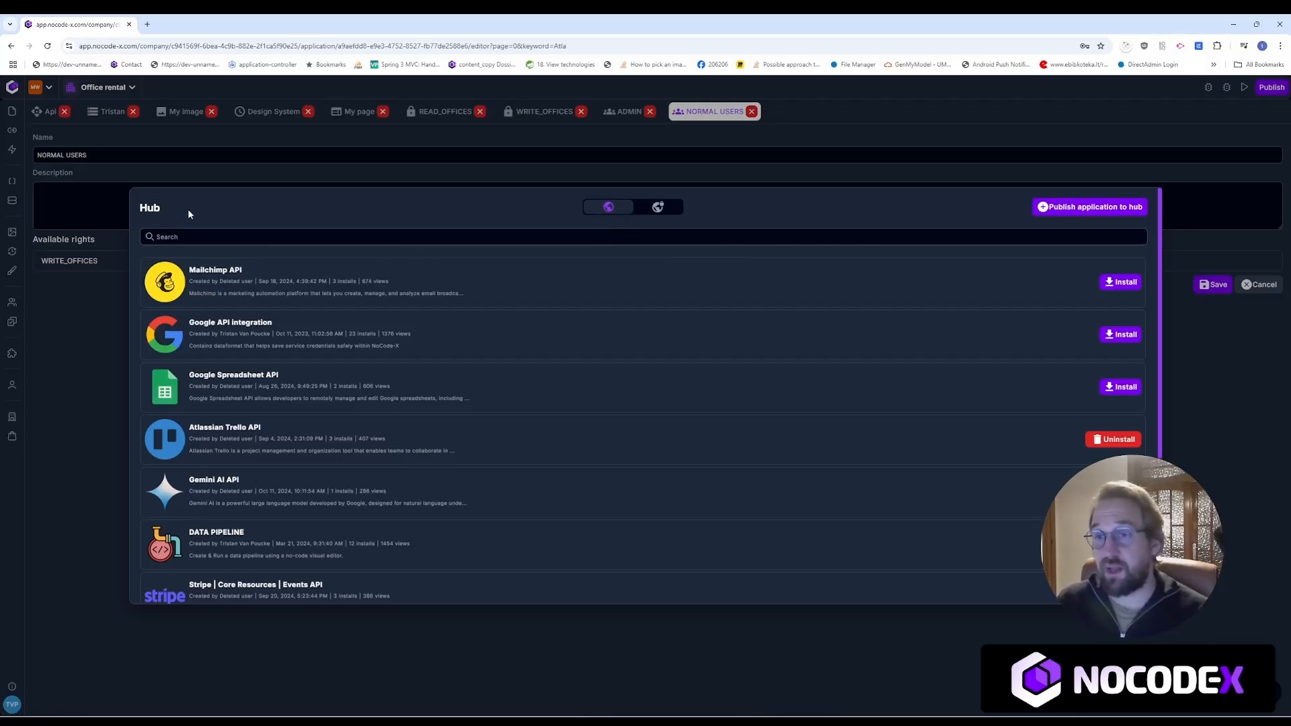
drag(131, 207, 159, 208)
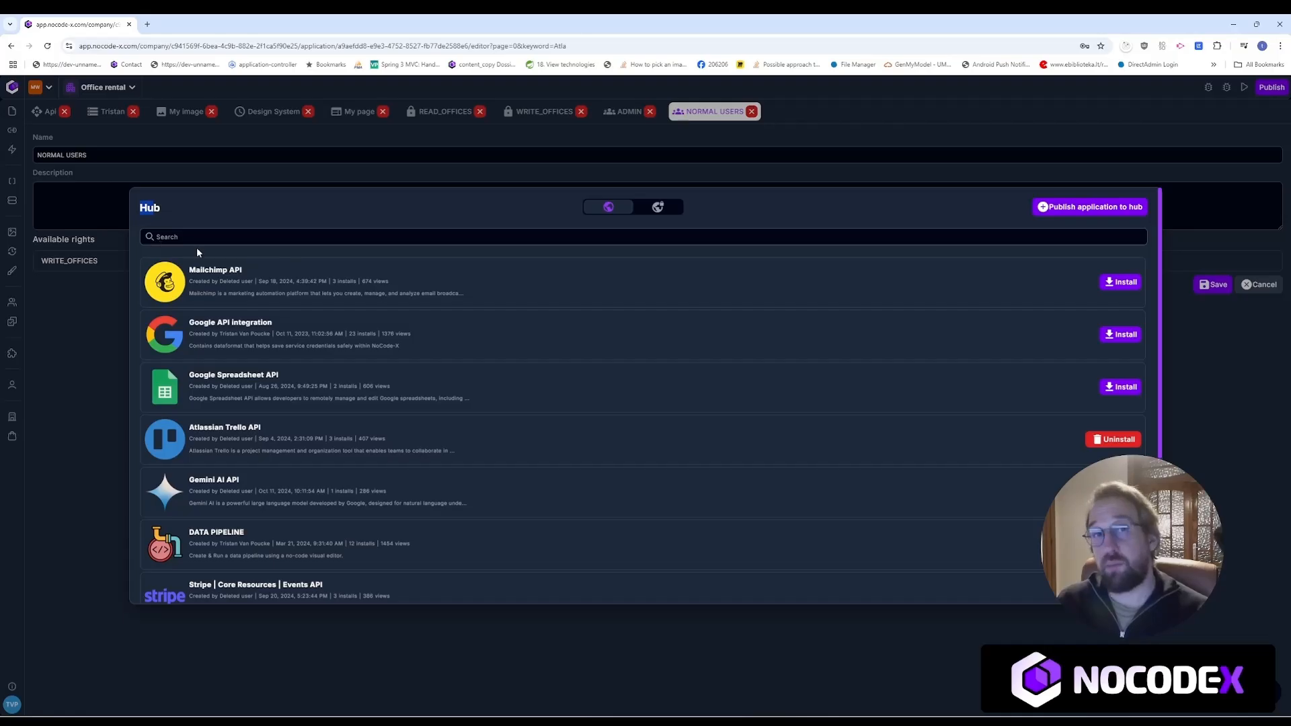
click(654, 207)
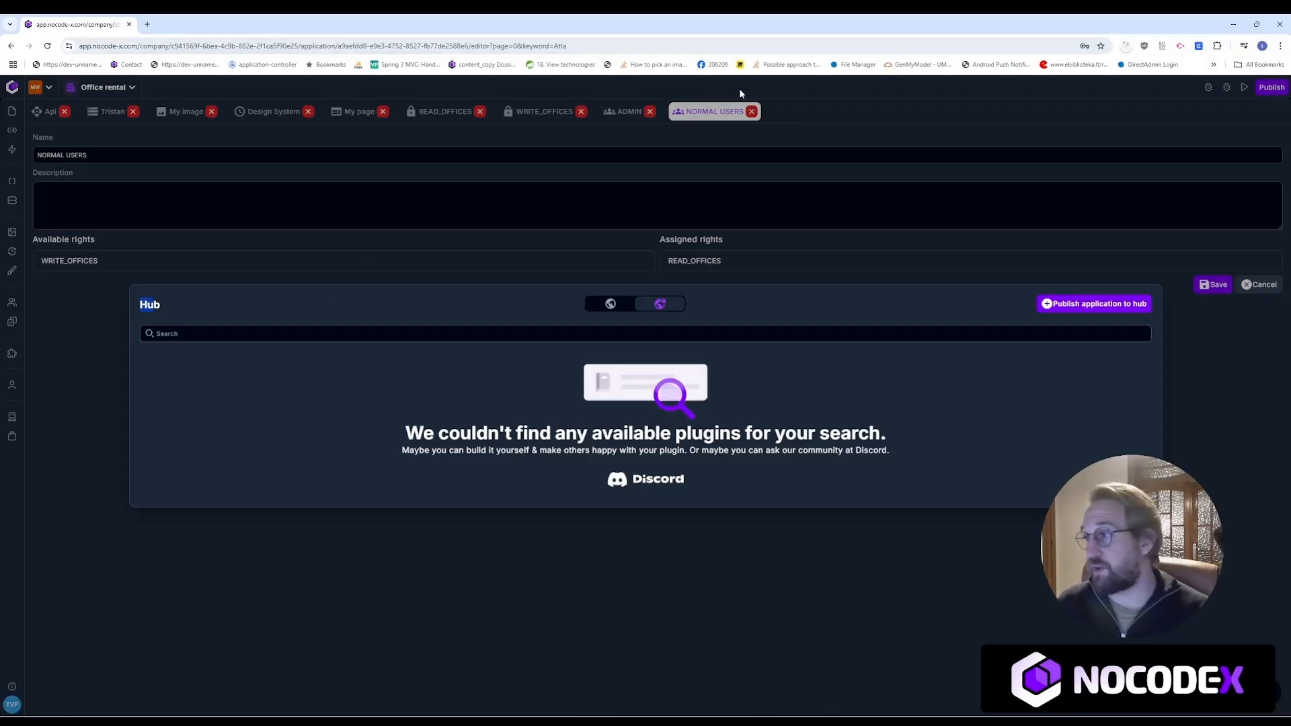
click(610, 304)
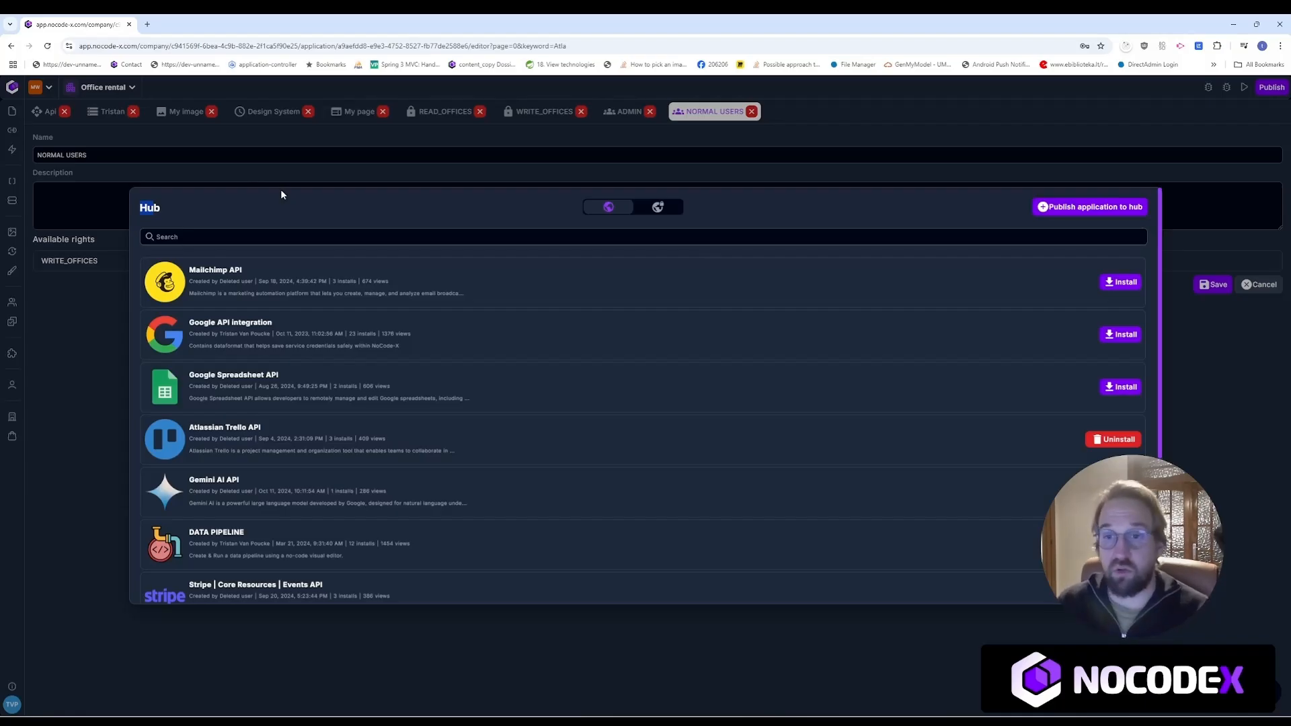
click(87, 371)
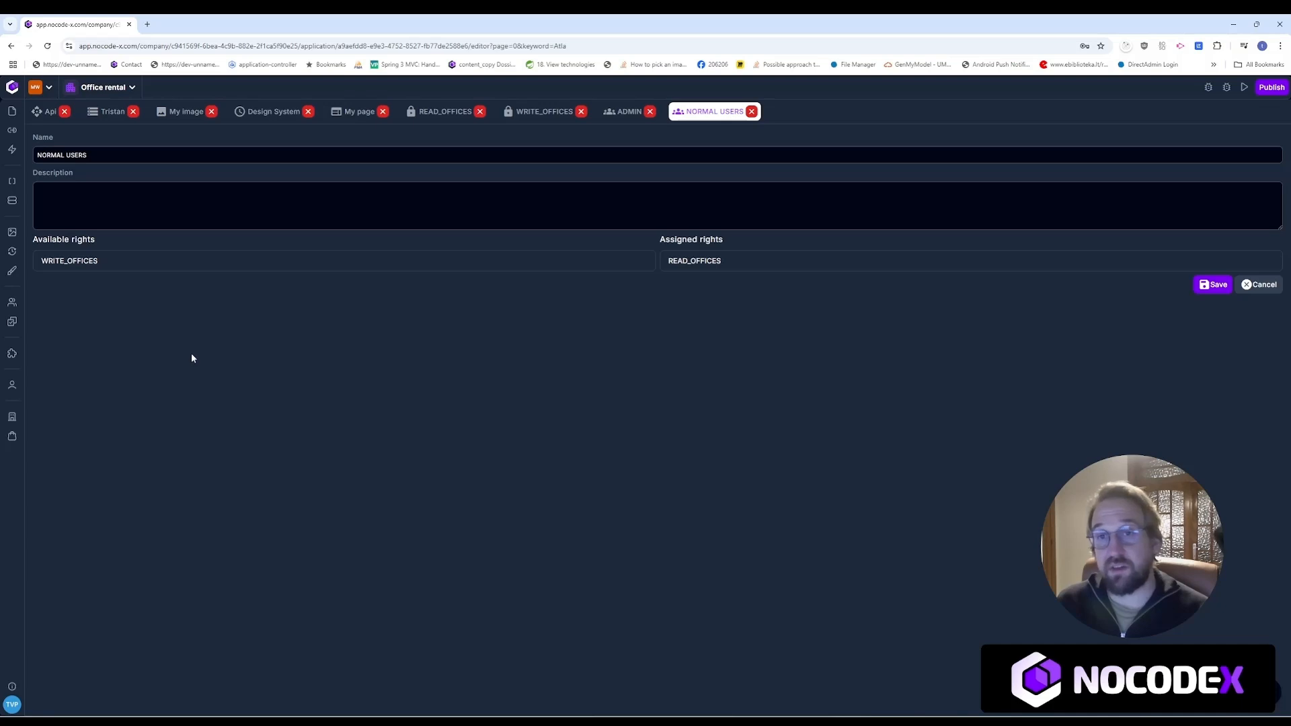
click(18, 115)
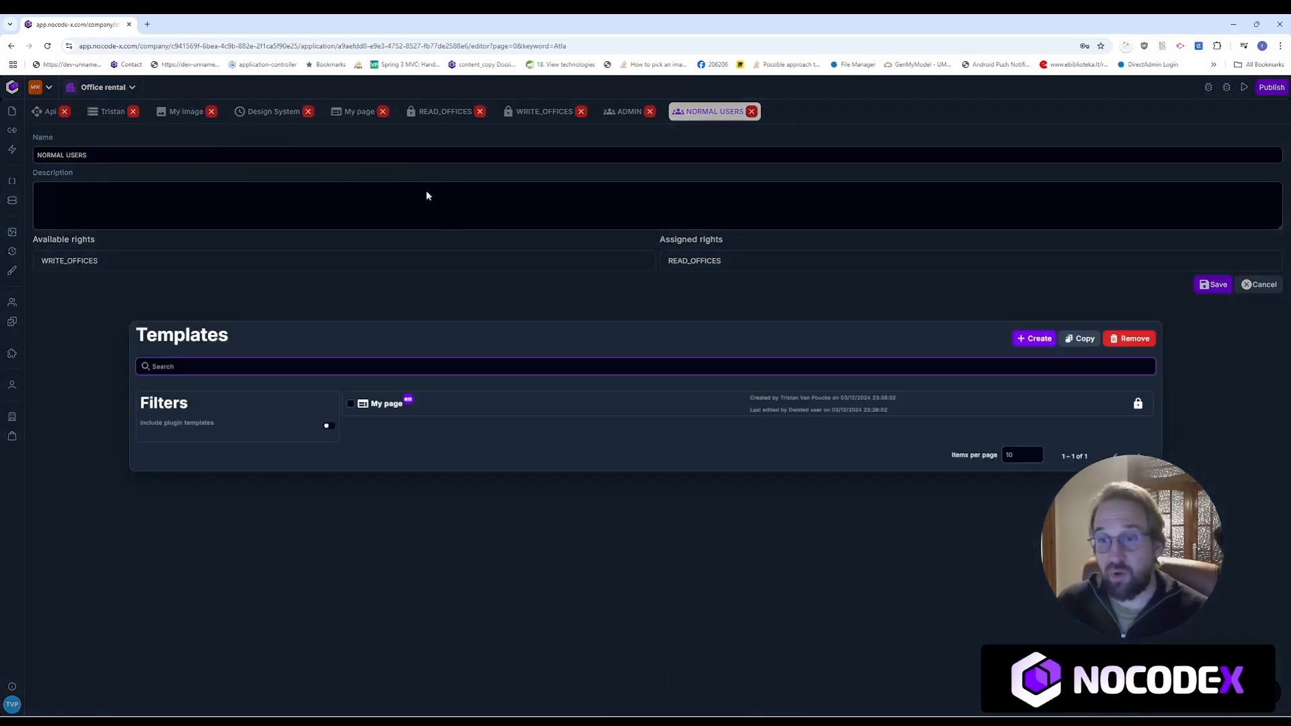
click(445, 405)
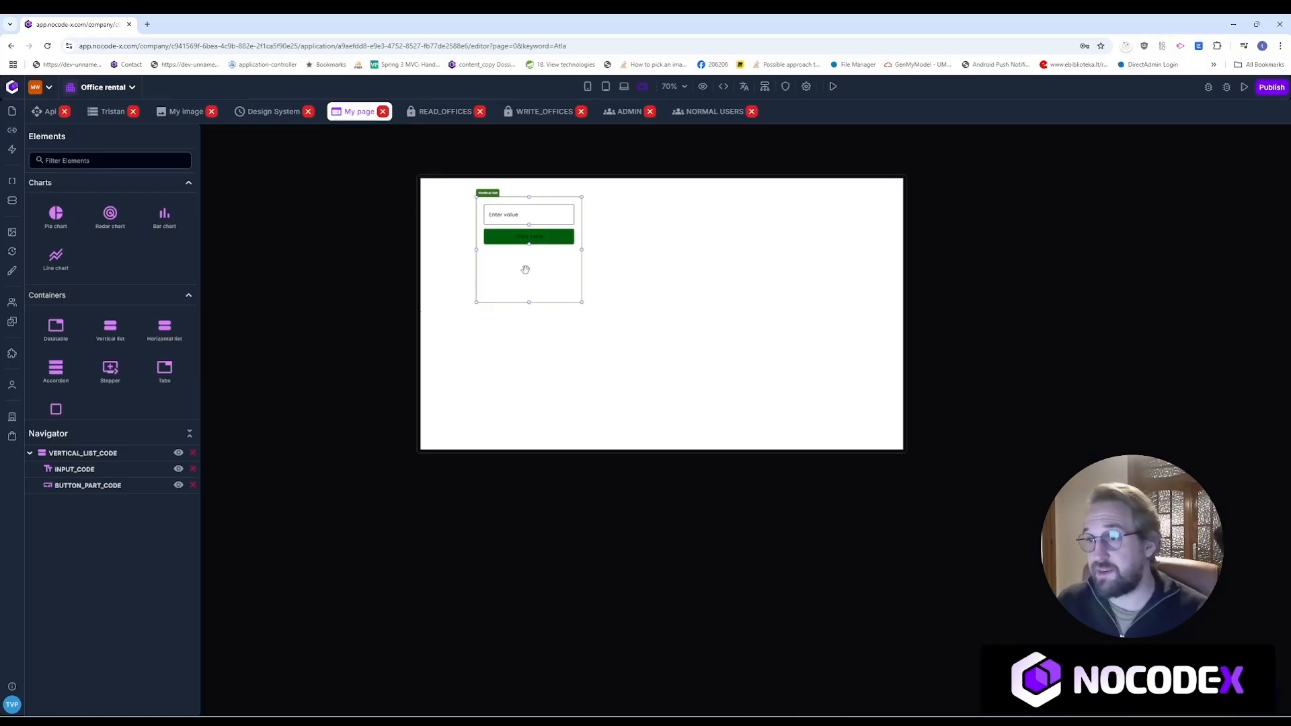
drag(524, 268, 715, 351)
right_click(656, 347)
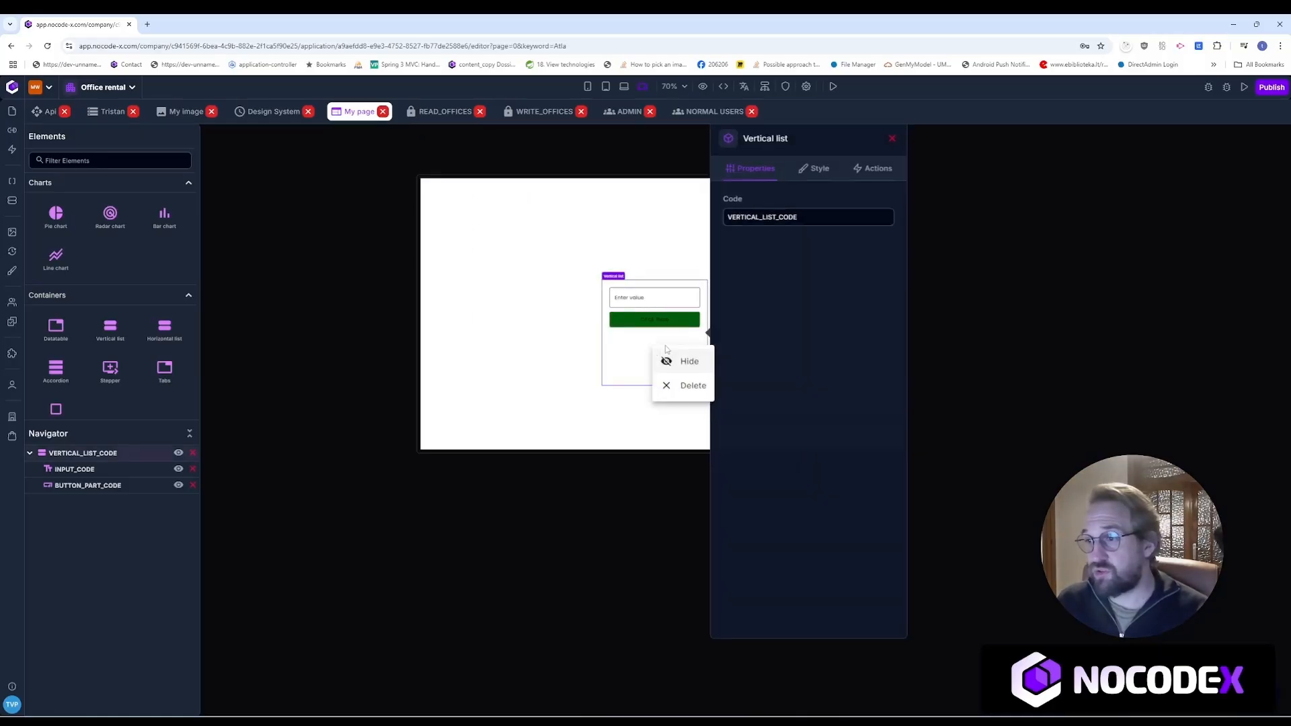
click(678, 388)
click(616, 446)
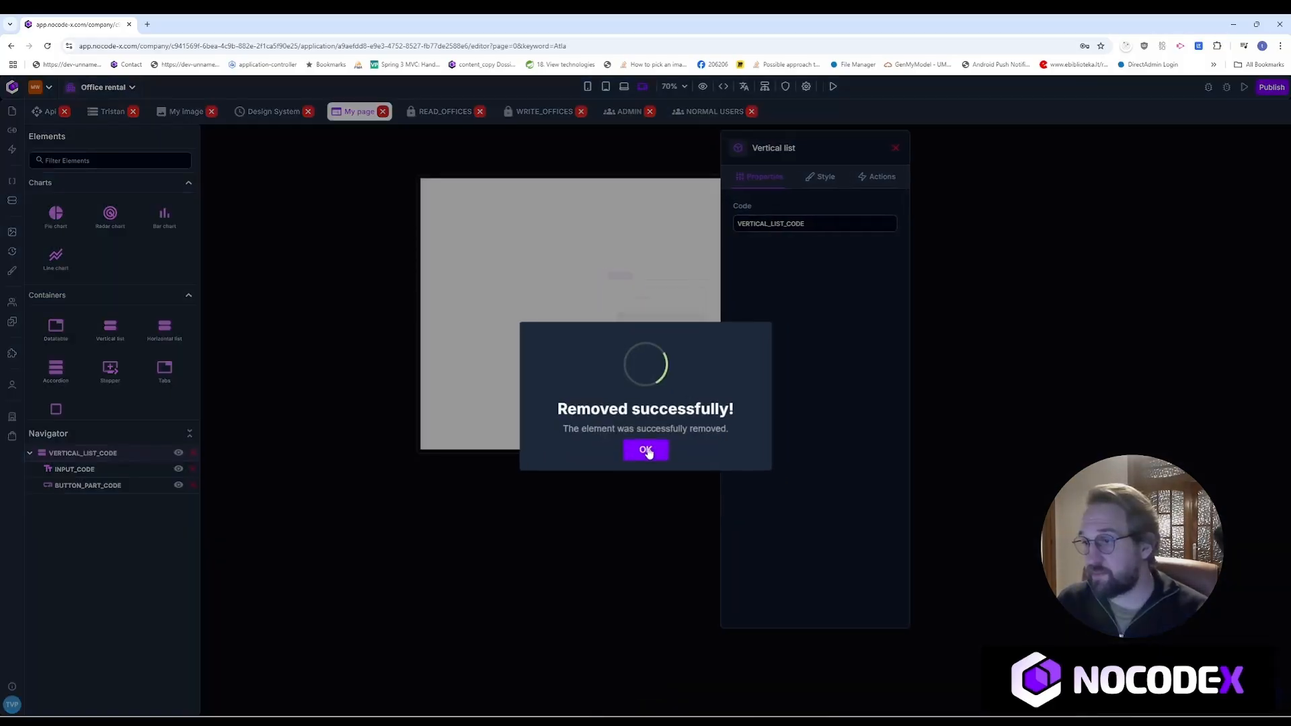
click(648, 450)
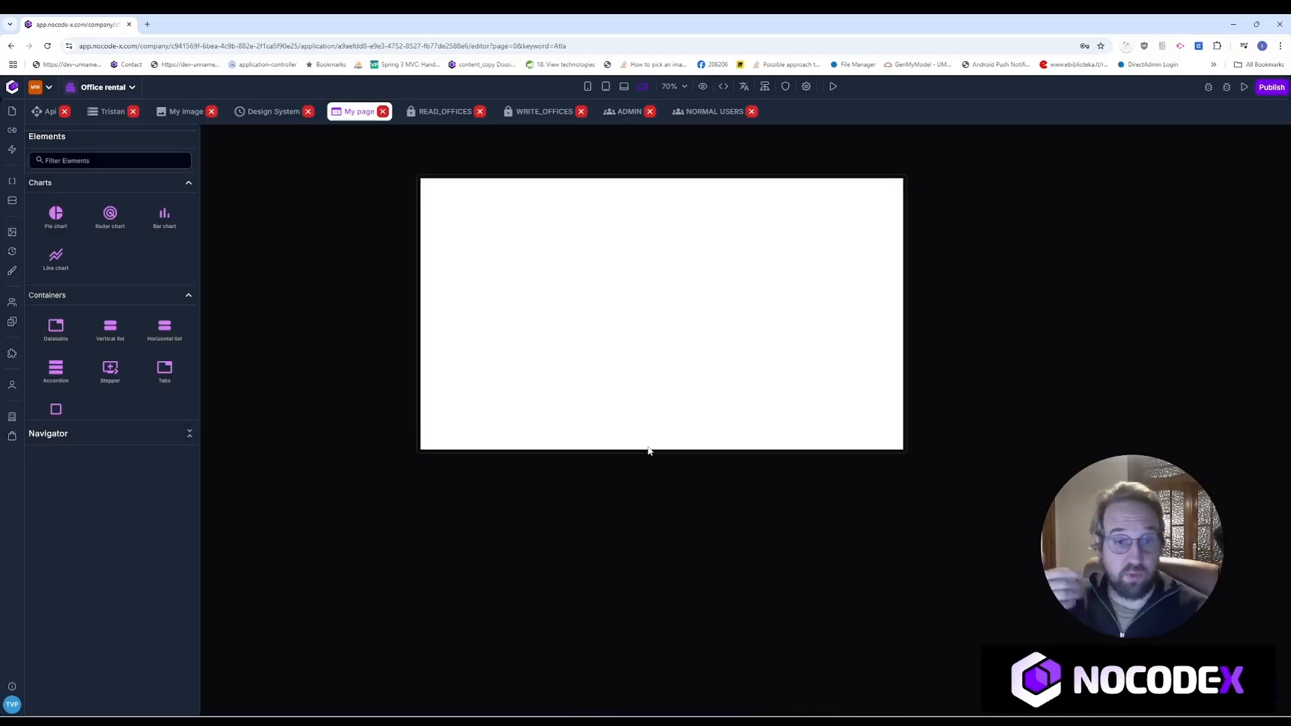
Step: Place a Title element from the 'tit' filter on the page and set its text to Hello World
click(86, 163)
text(title)
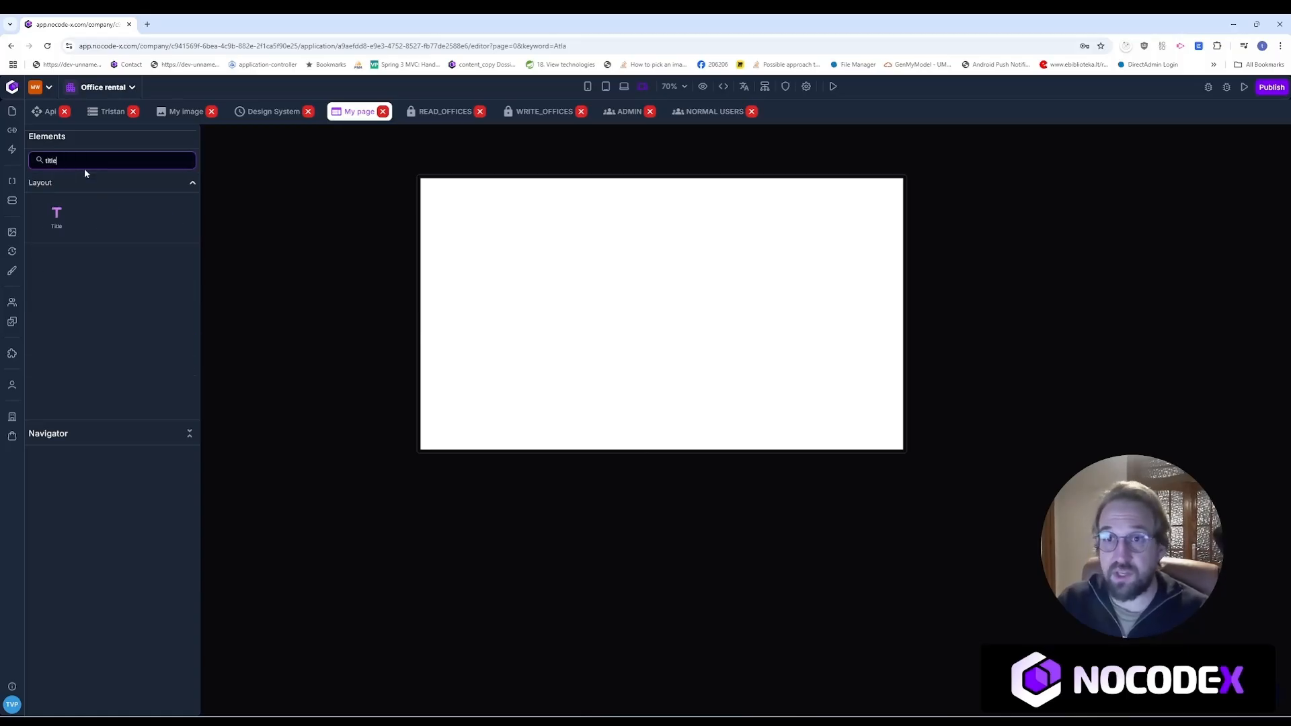
drag(59, 222, 514, 207)
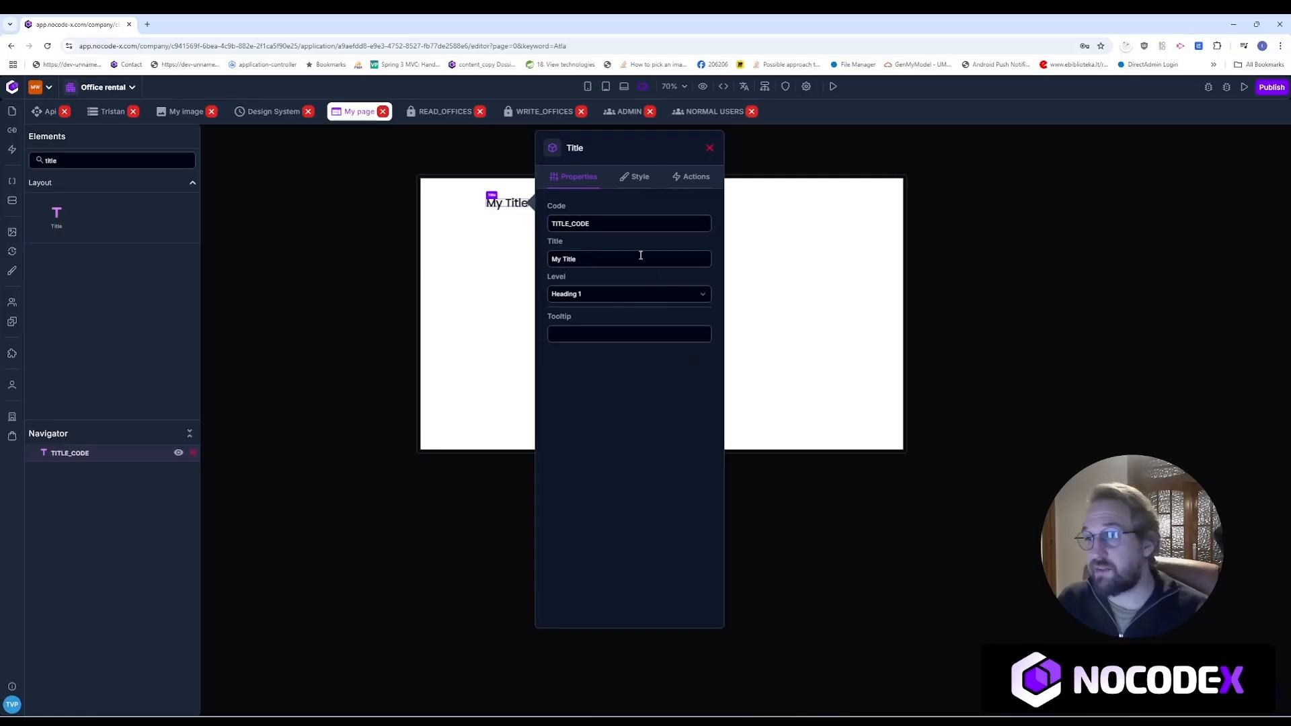
drag(640, 256, 542, 258)
text(Hello)
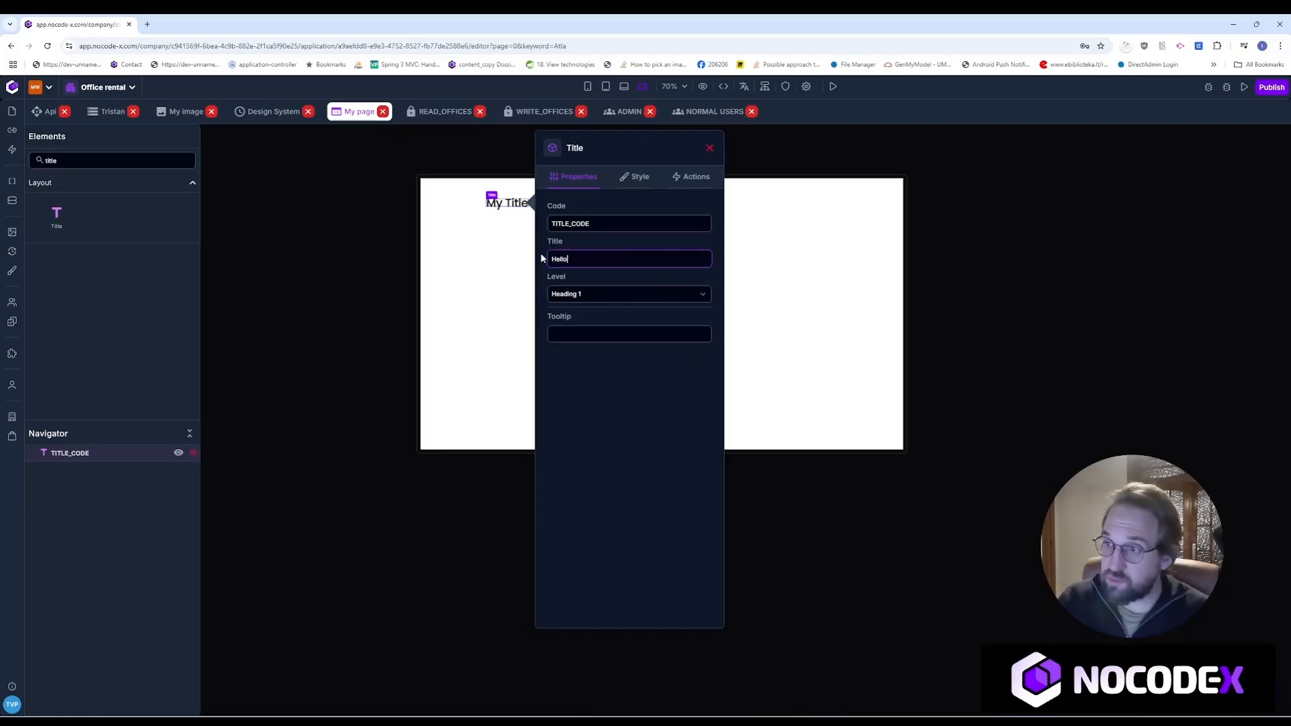
text( World)
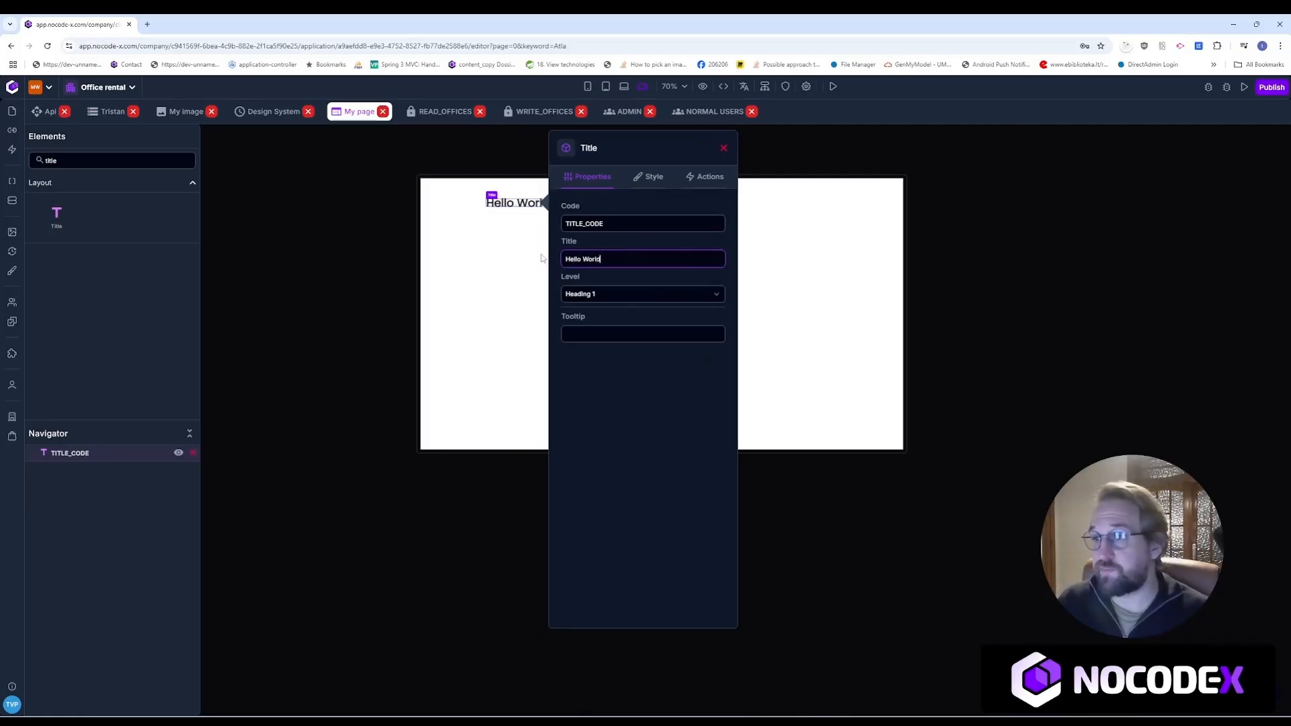
Step: Style the title with a fixed 35 px height and a 24 px font size
click(661, 177)
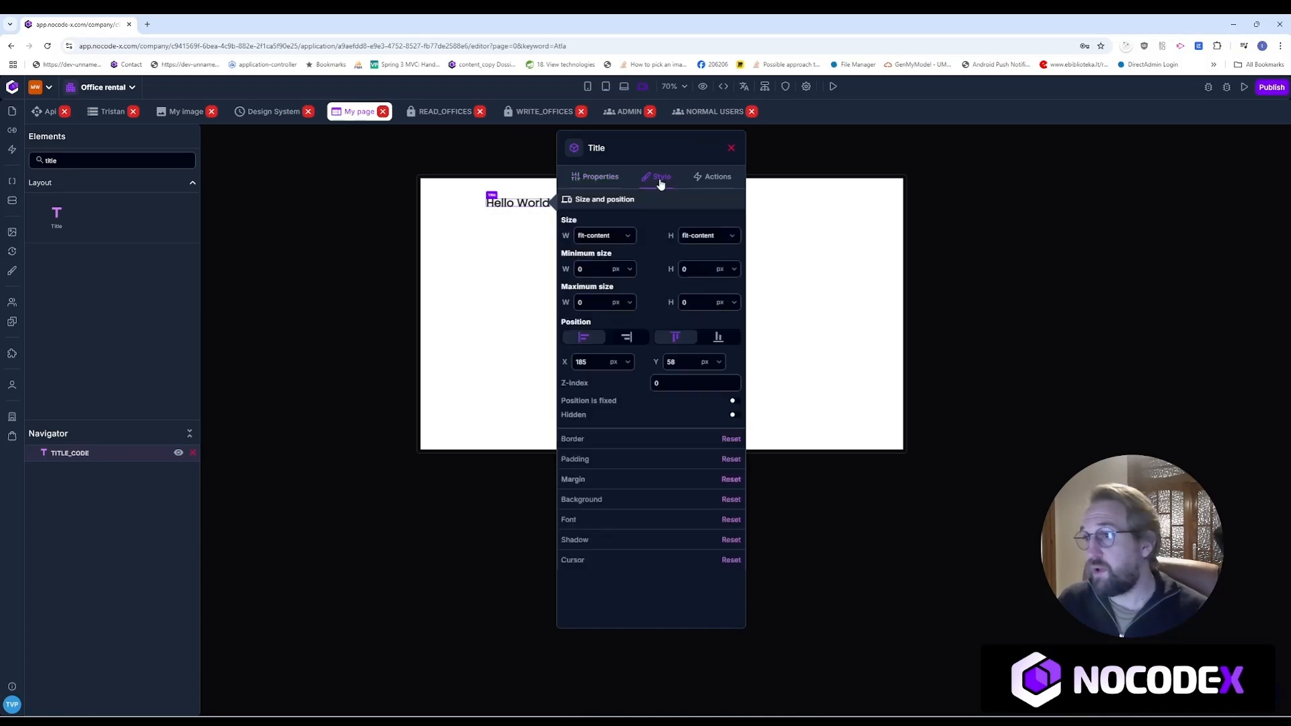
click(710, 242)
click(609, 240)
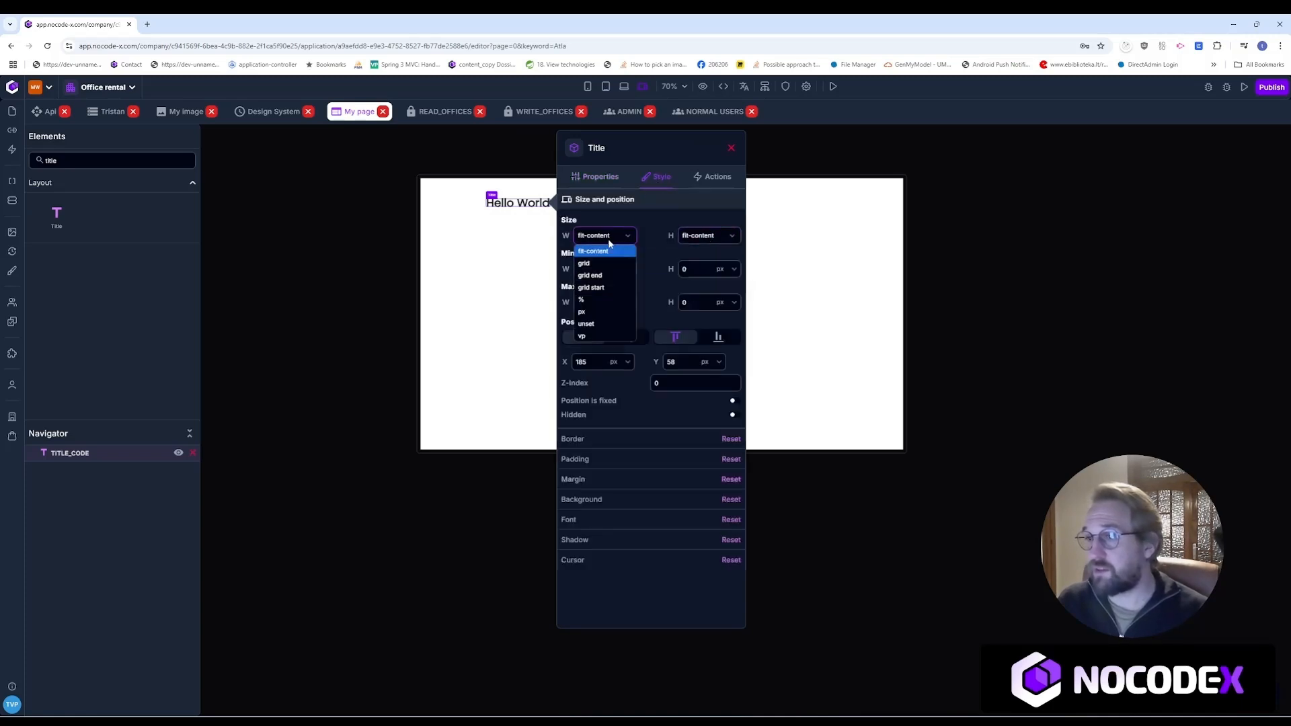
click(707, 240)
click(689, 311)
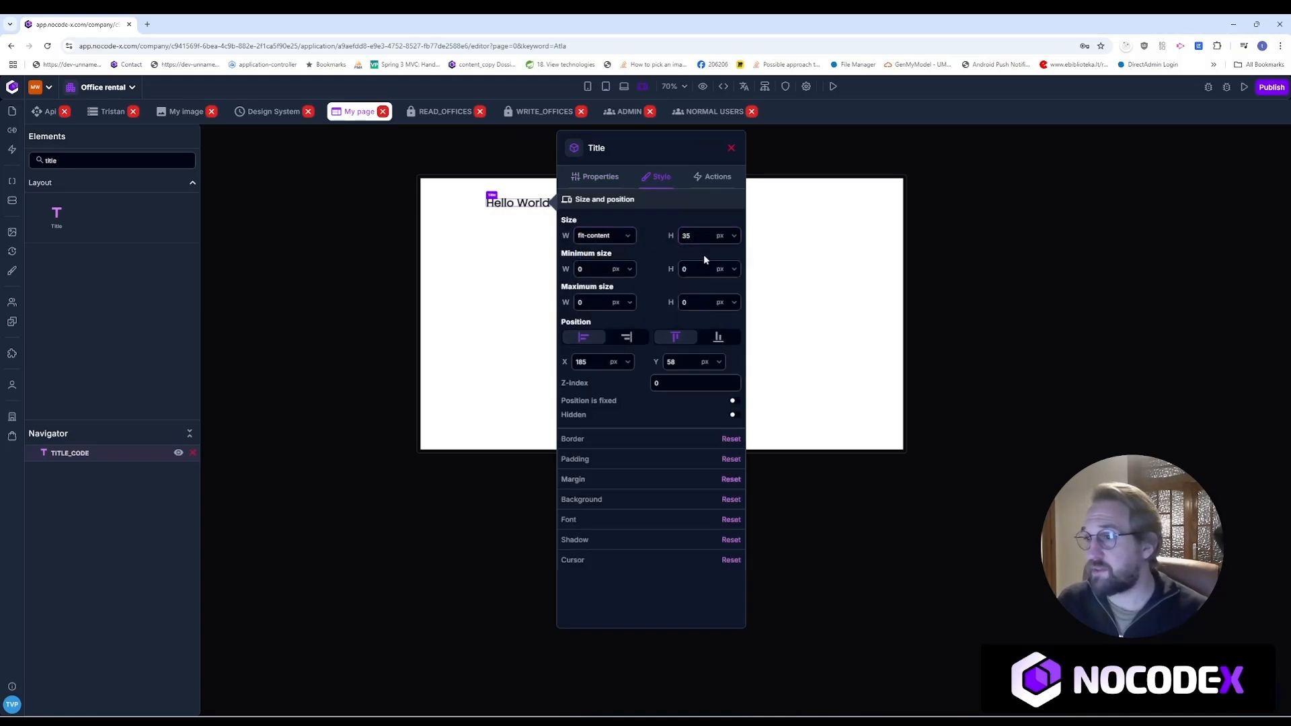
double_click(687, 236)
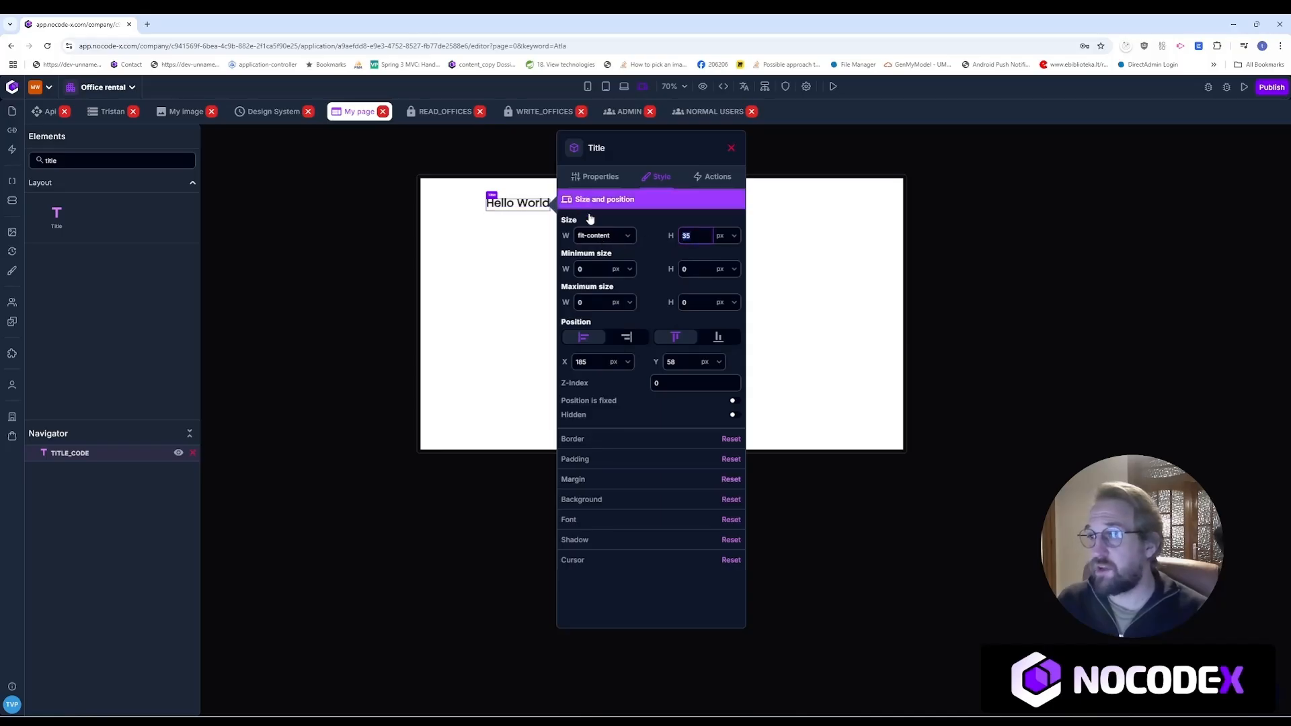
click(596, 519)
double_click(682, 383)
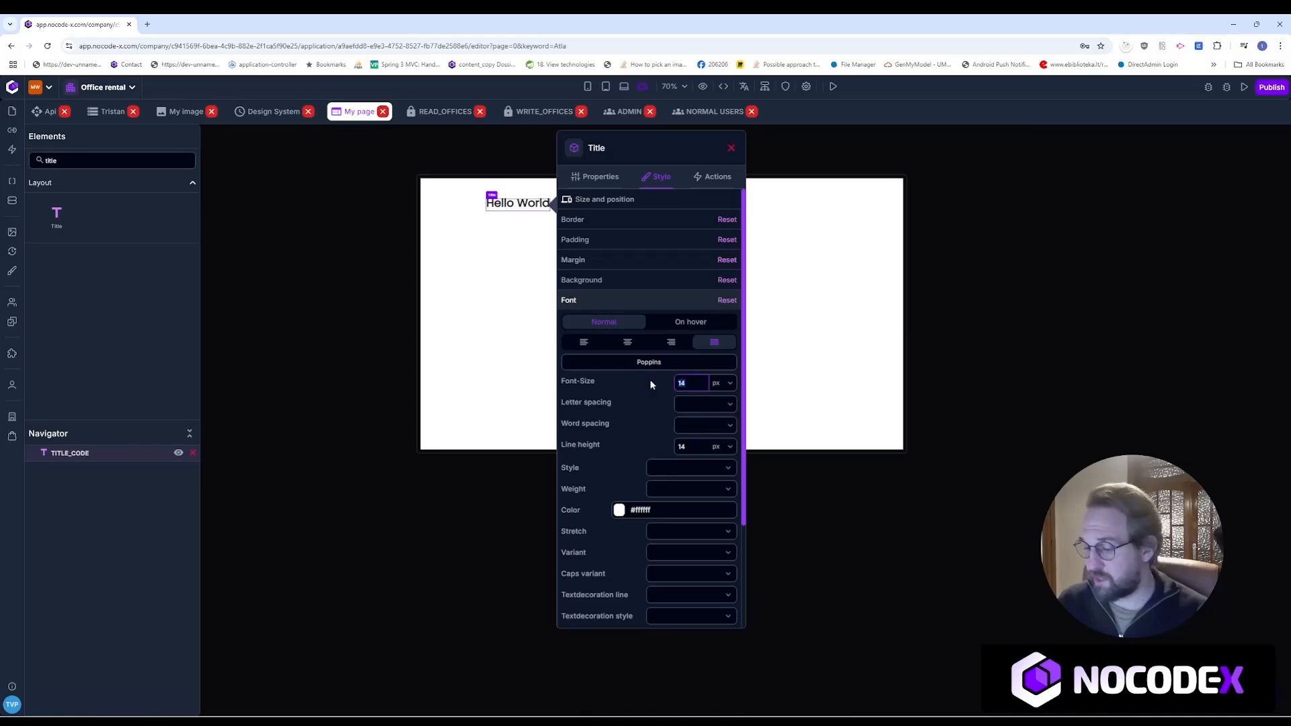
text(24)
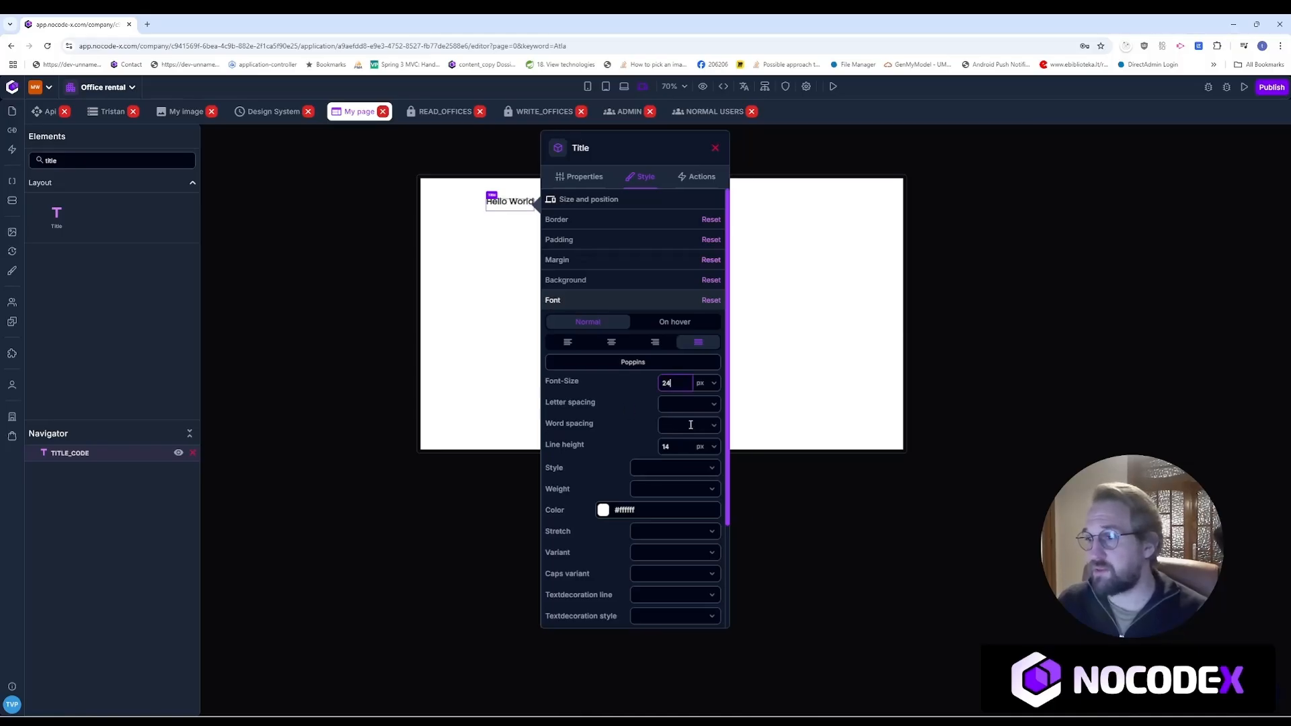
click(663, 446)
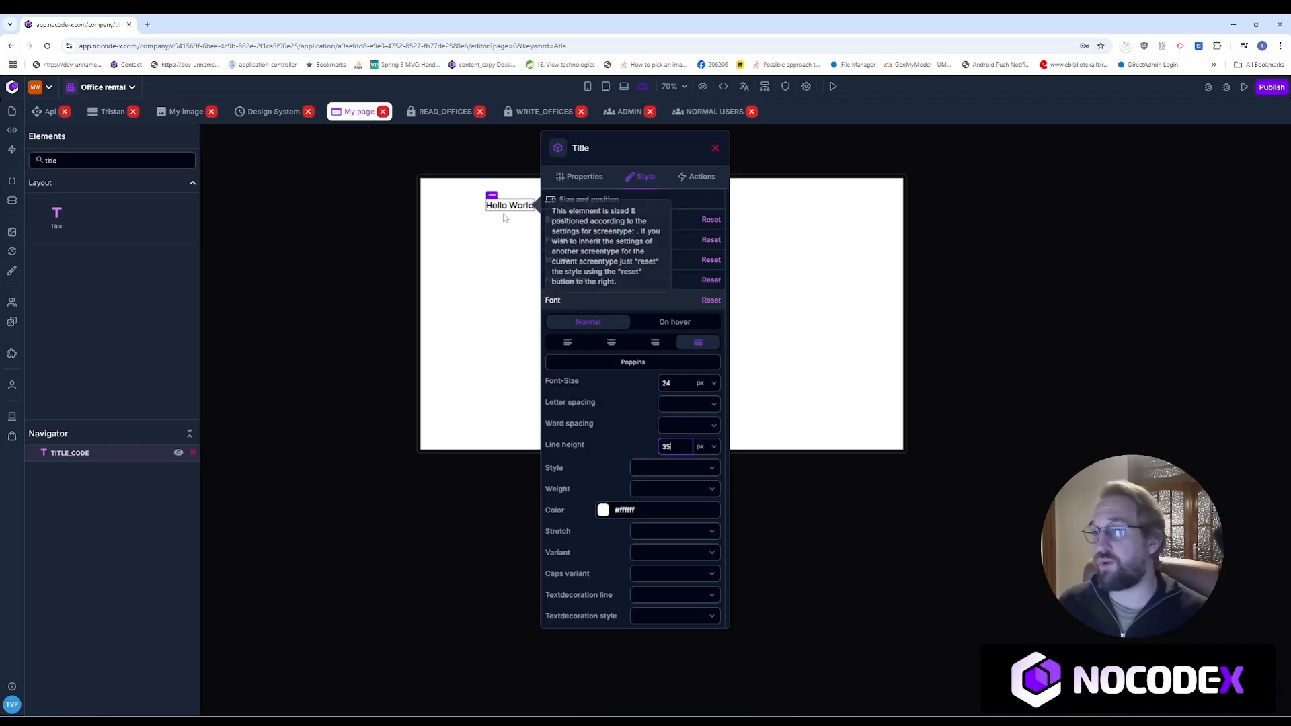
Step: Replace the title's code TITLE_CODE with HELLO_WORLD_TITLE and close the settings panel
click(576, 178)
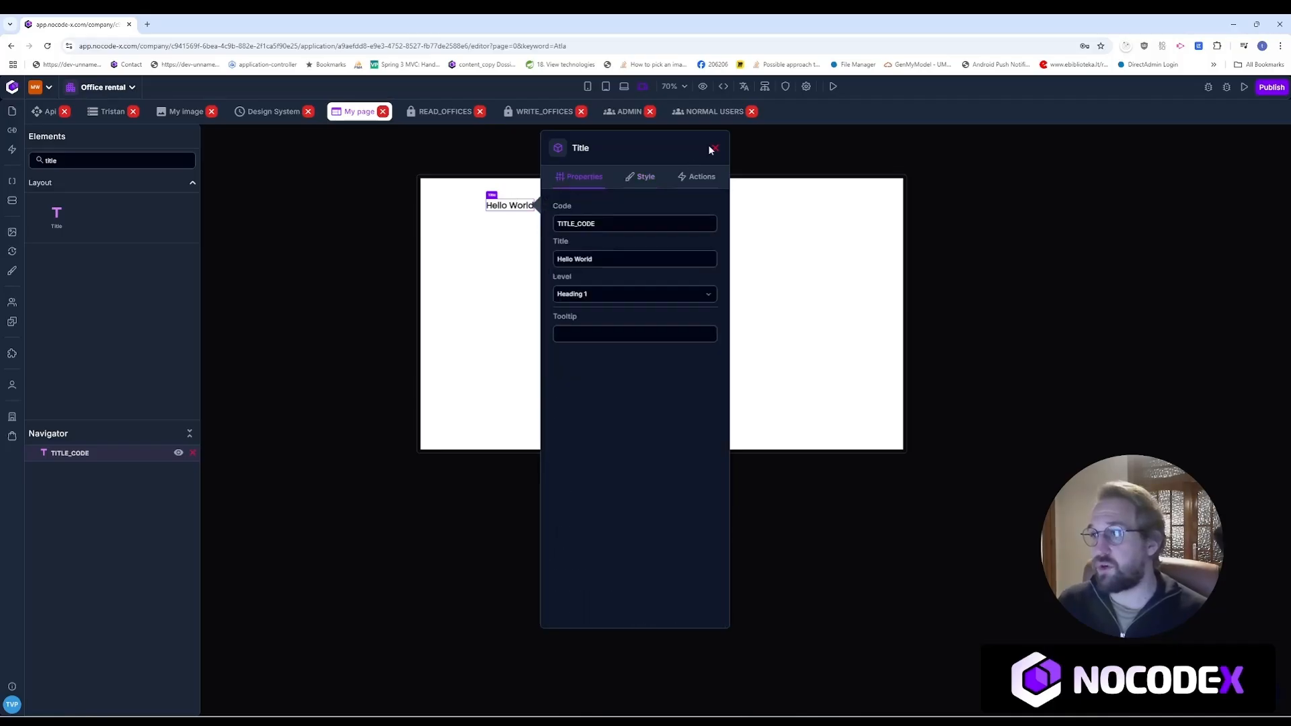
drag(597, 224, 549, 220)
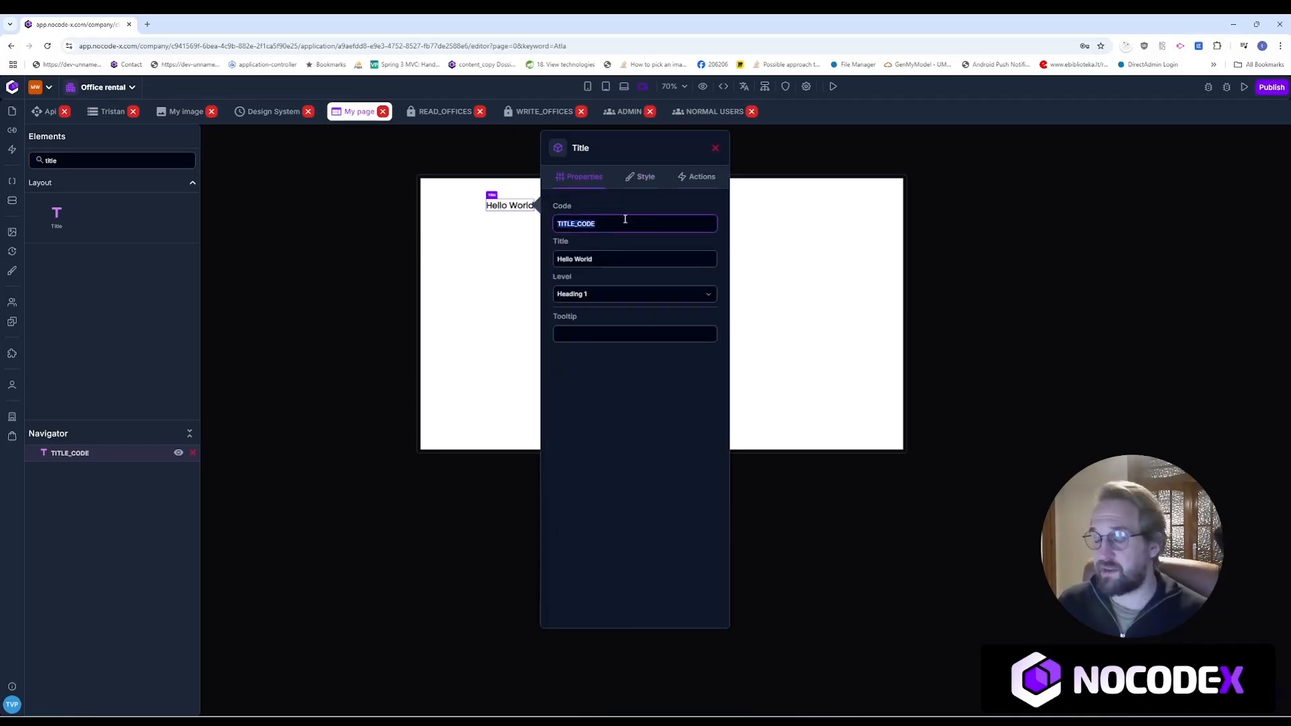
text(HELLO_)
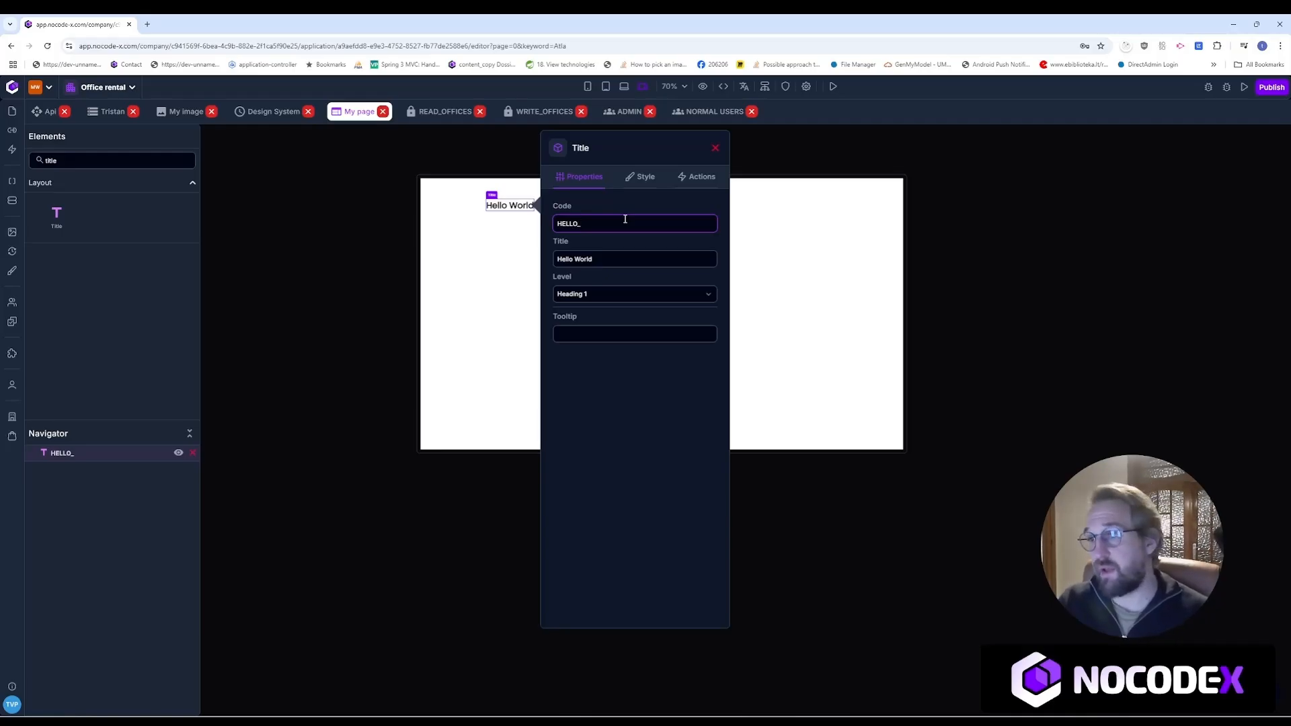
text(WOLR)
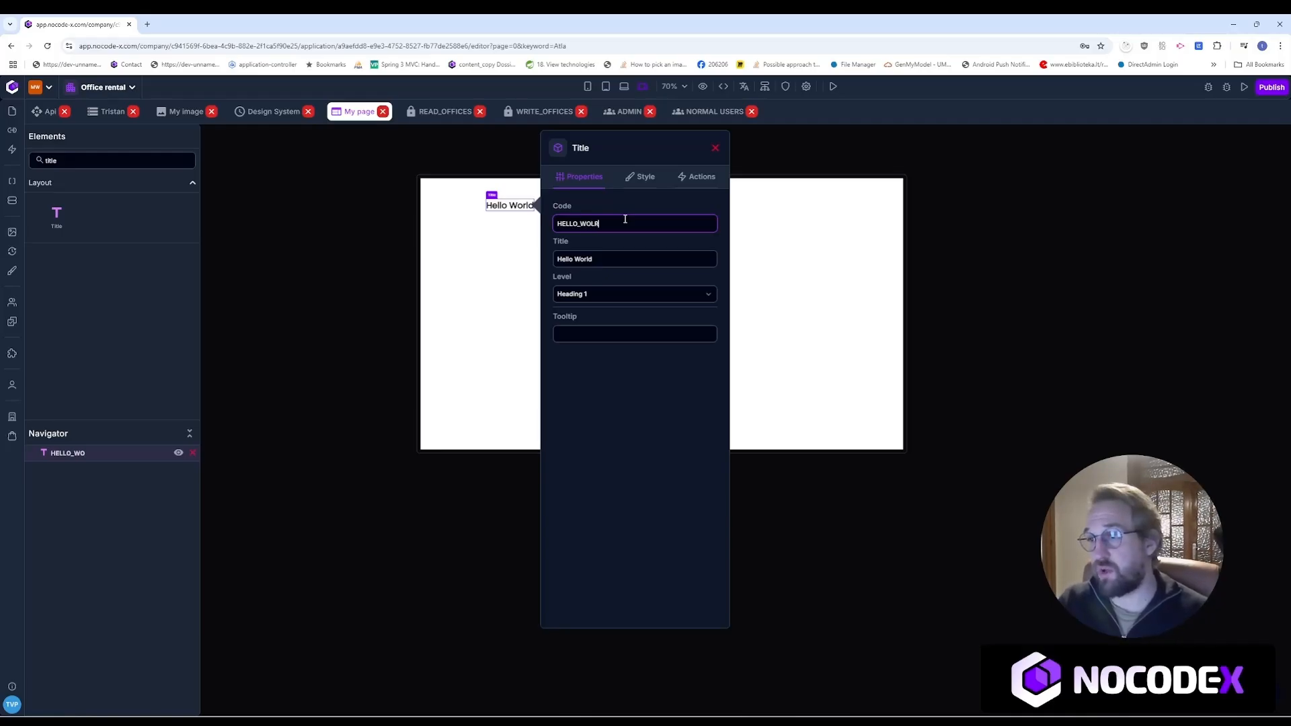
text(LD)
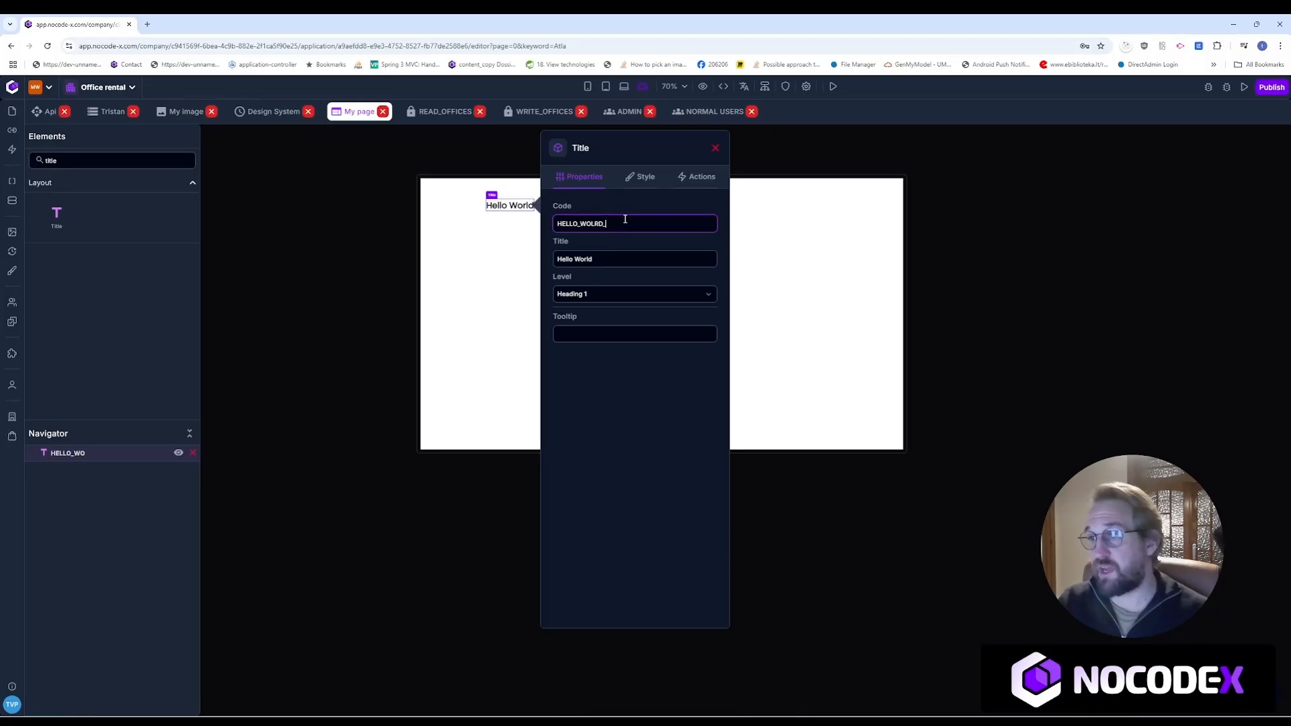
key(BackSpace)
key(BackSpace)
key(BackSpace)
key(BackSpace)
text(RLD_IT)
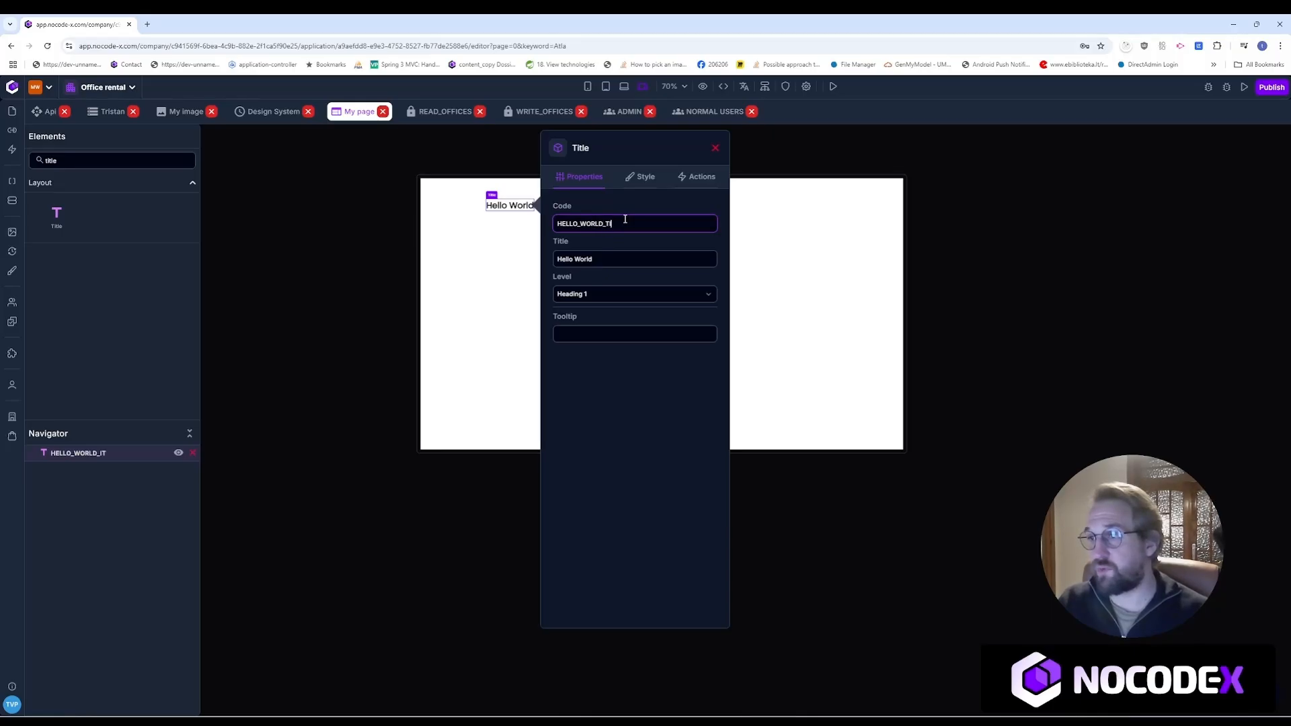
key(BackSpace)
key(BackSpace)
text(TLE)
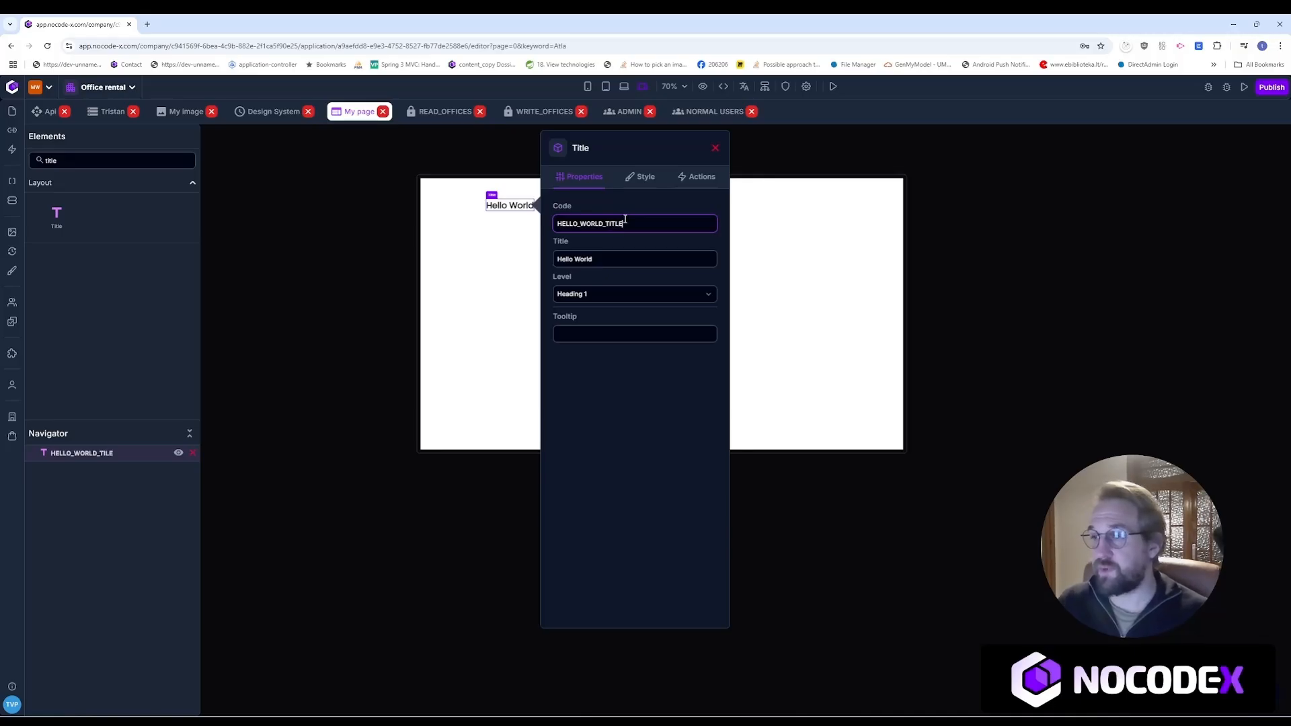
click(719, 150)
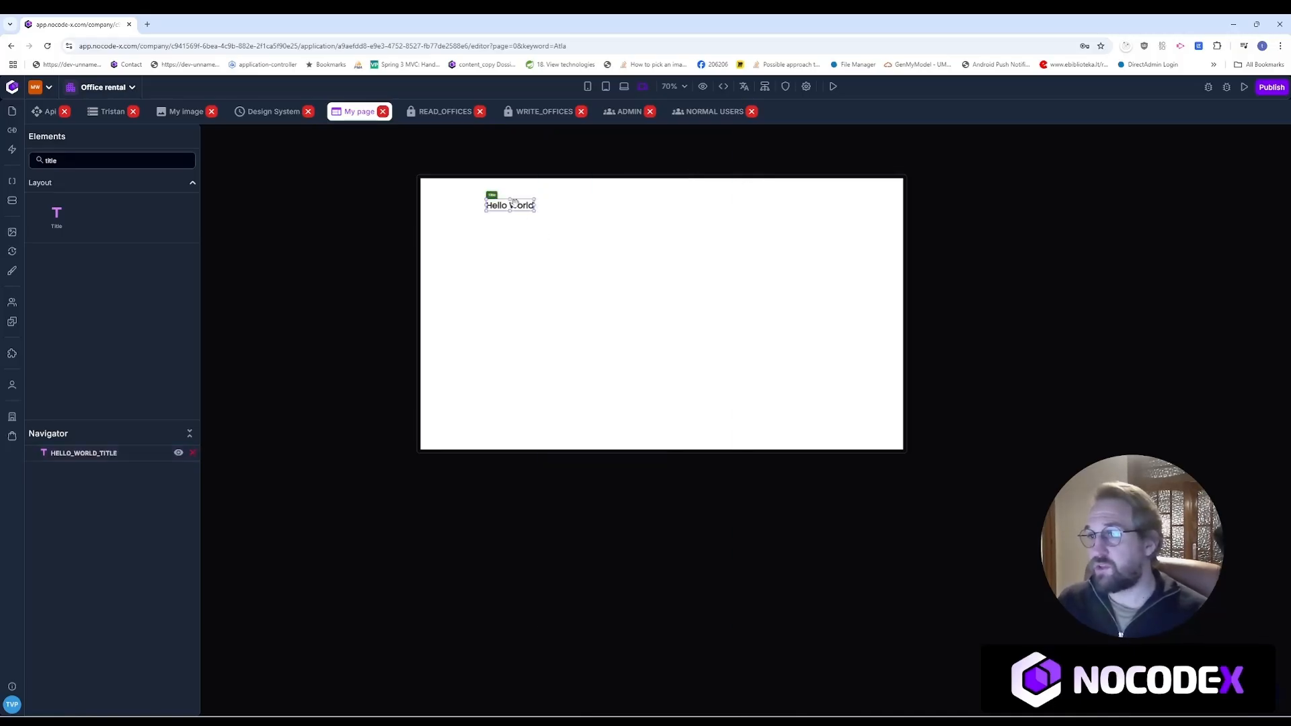
Step: Shift the Hello World title right and place a button from the 'button' search below it
drag(514, 204, 553, 205)
double_click(82, 161)
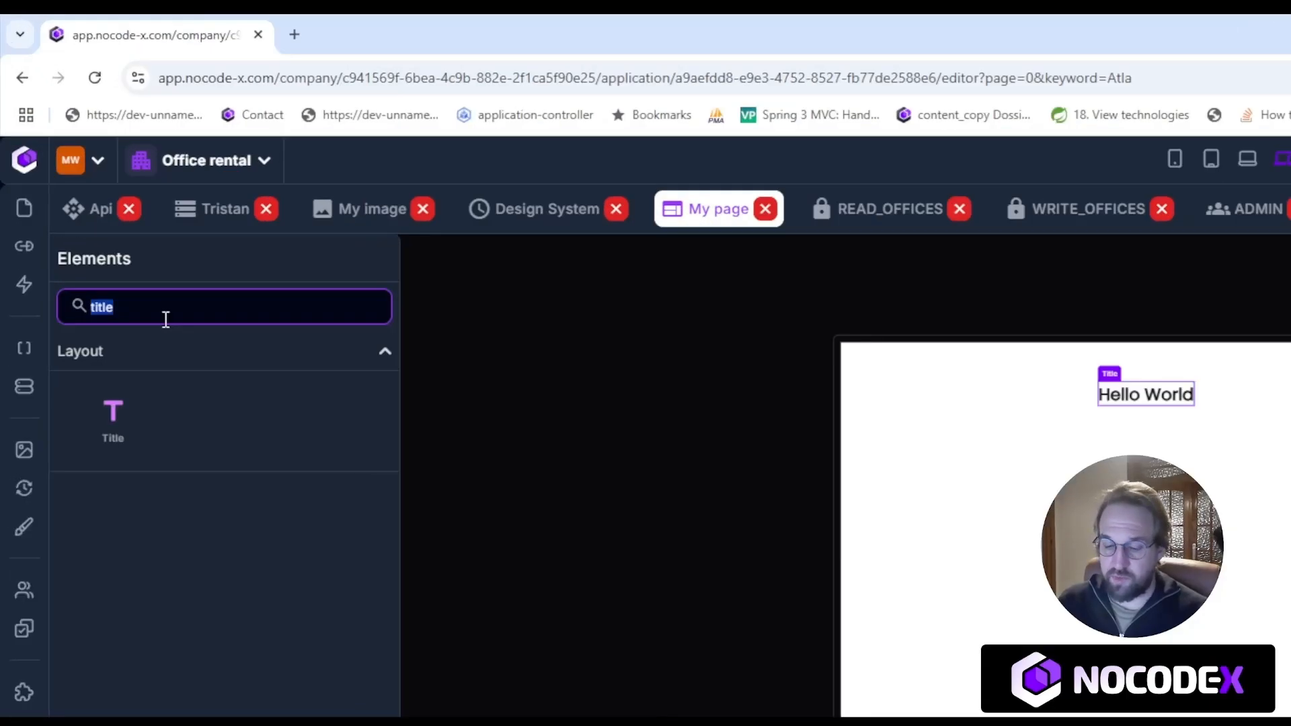
text(button)
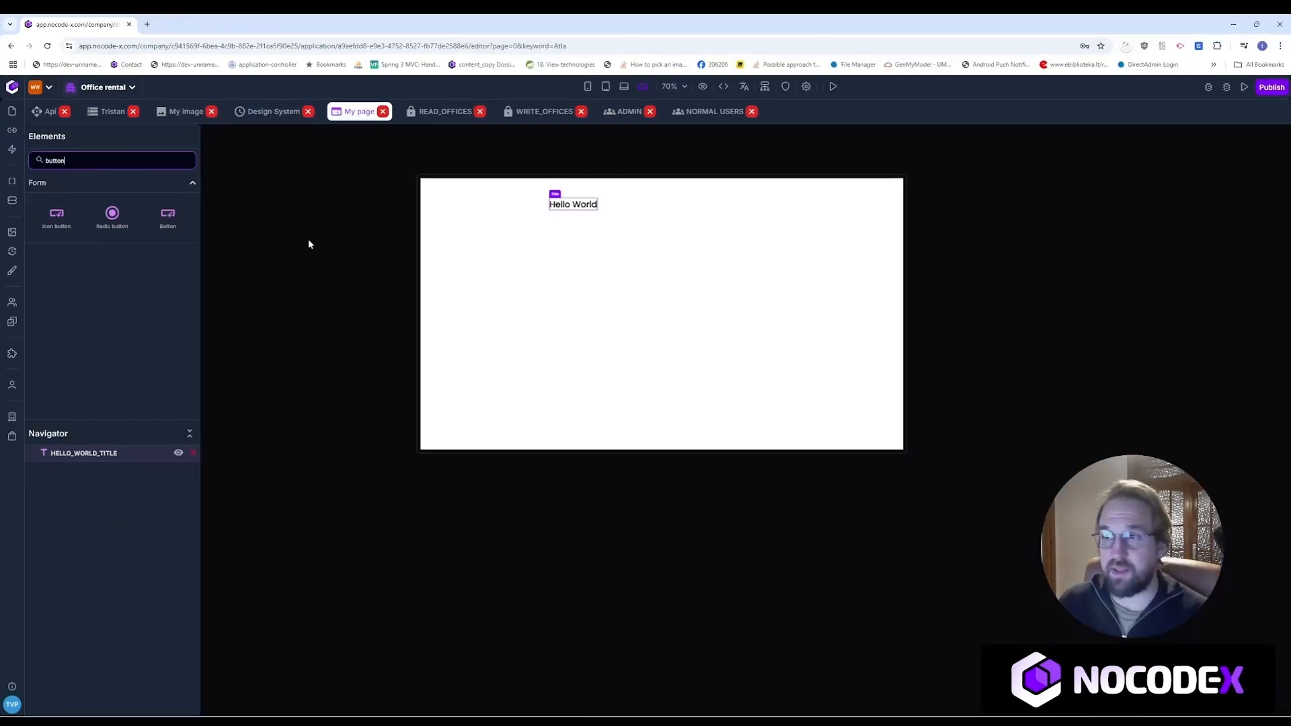
drag(167, 217, 580, 232)
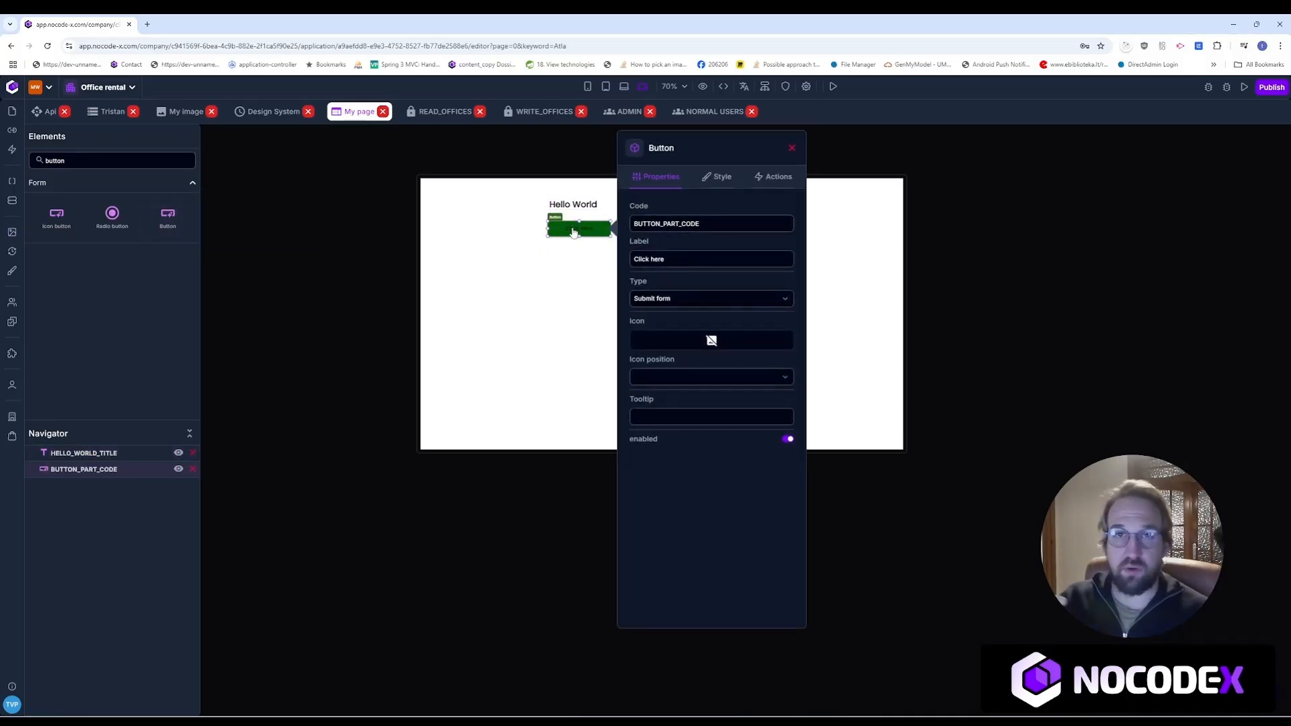
Step: Show the button's on-click Actions, then search the Elements for 'inp'
drag(669, 258, 633, 259)
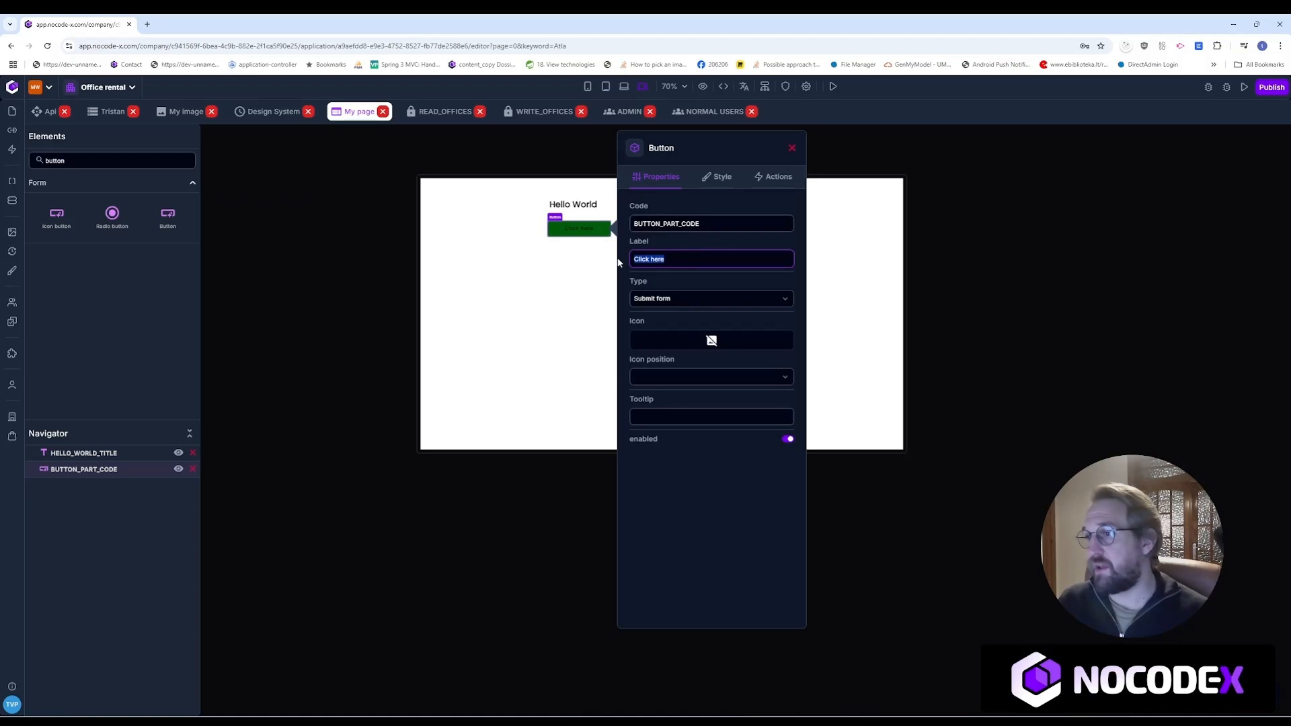
click(771, 180)
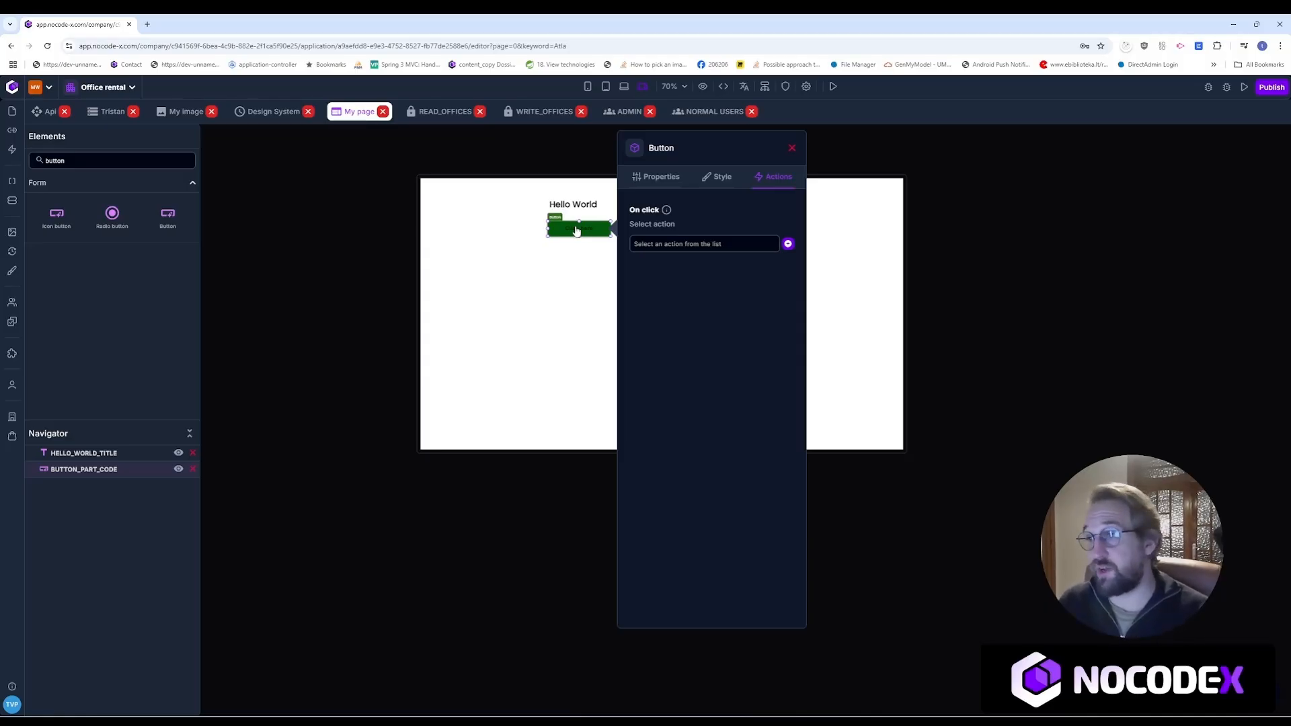
mouse_move(662, 211)
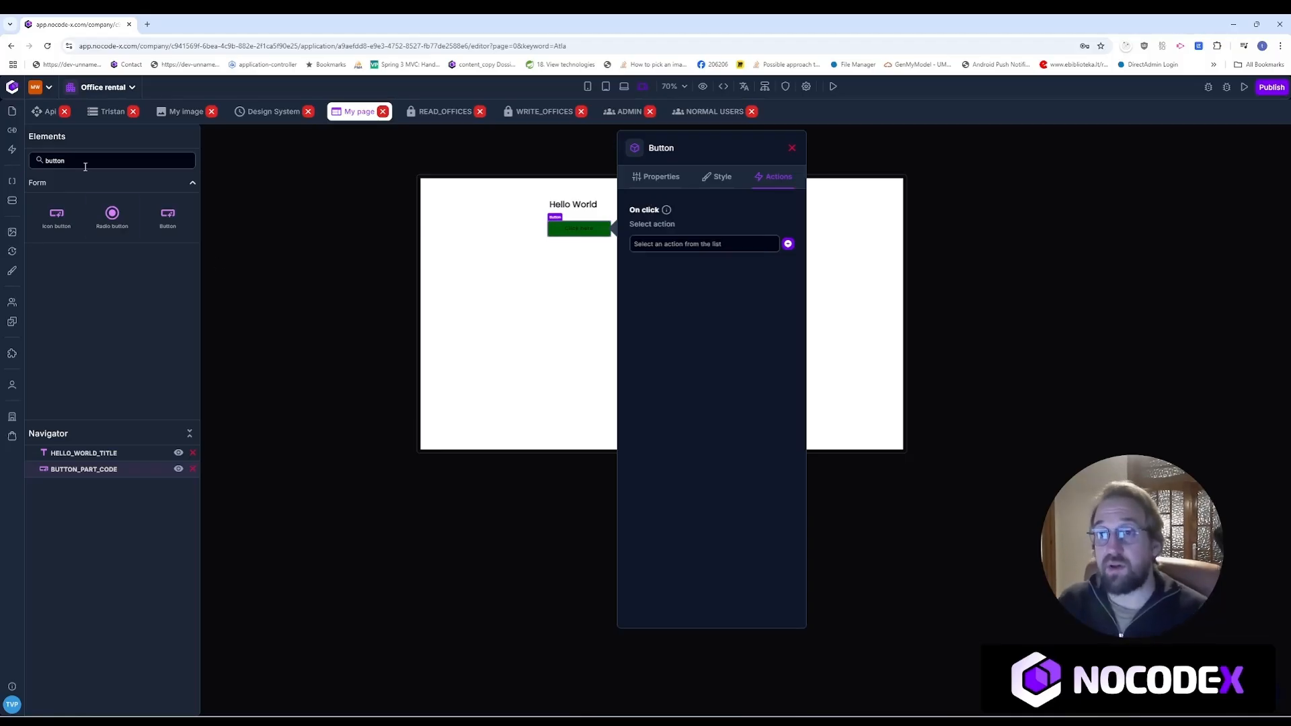
drag(84, 161, 43, 134)
text(input)
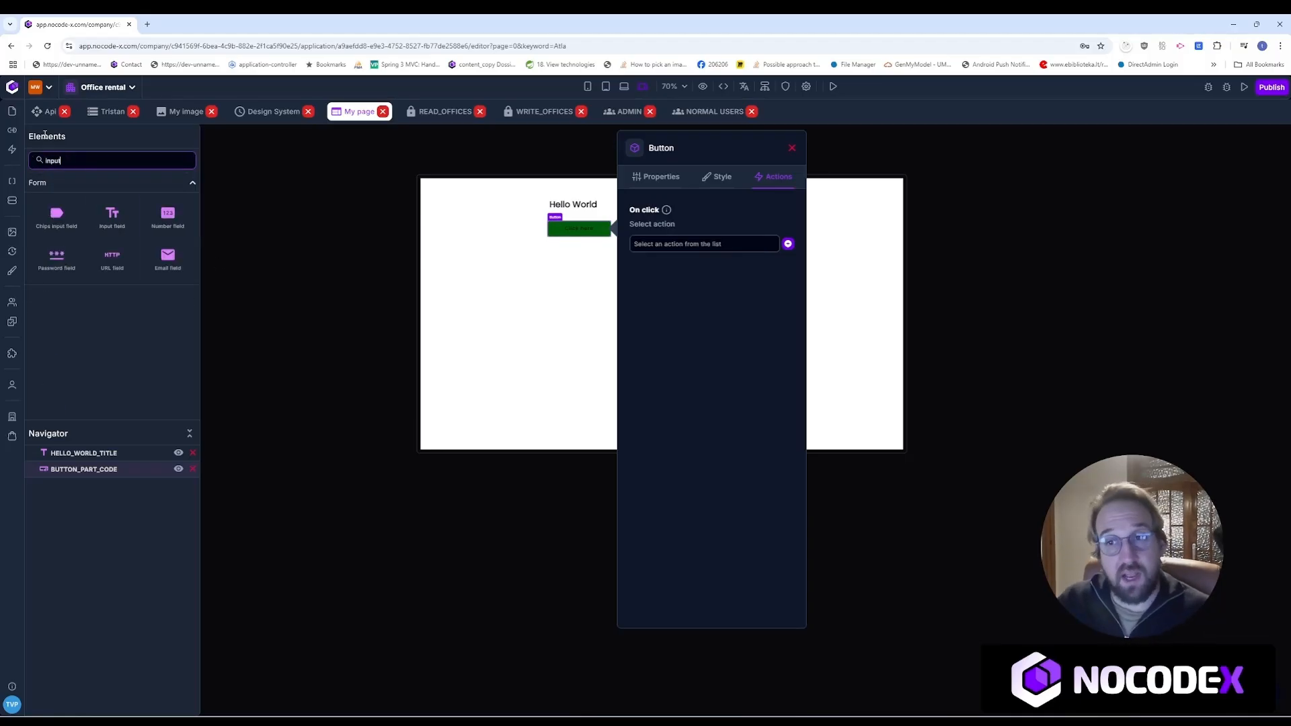
Step: Add an INPUT_CODE input field below the button, then delete it and confirm the removal
drag(112, 217, 592, 269)
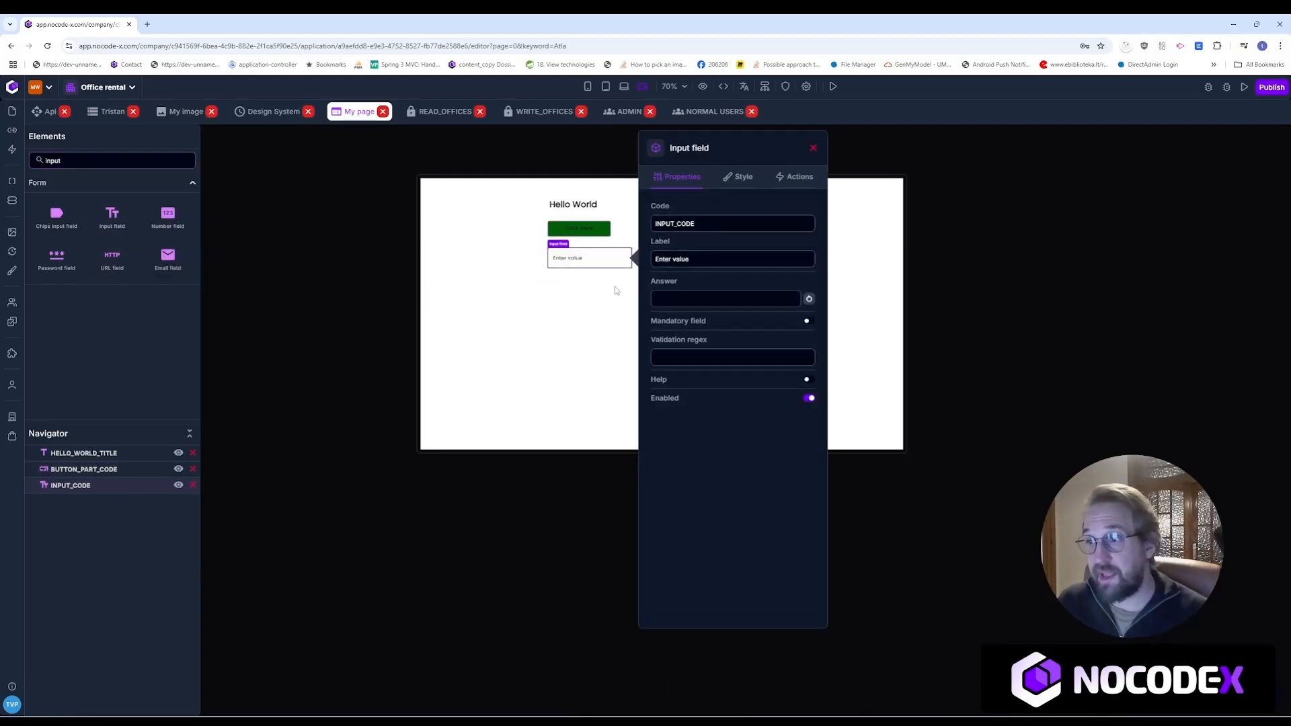
click(793, 178)
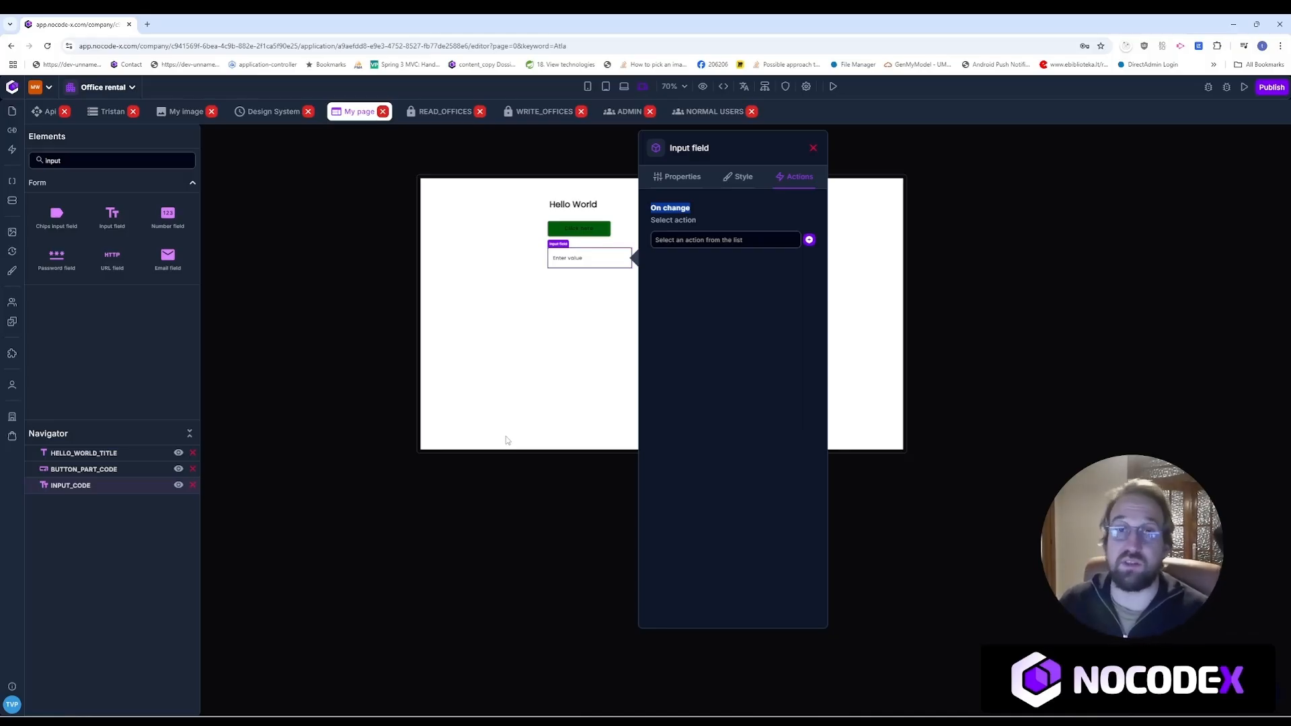
right_click(585, 258)
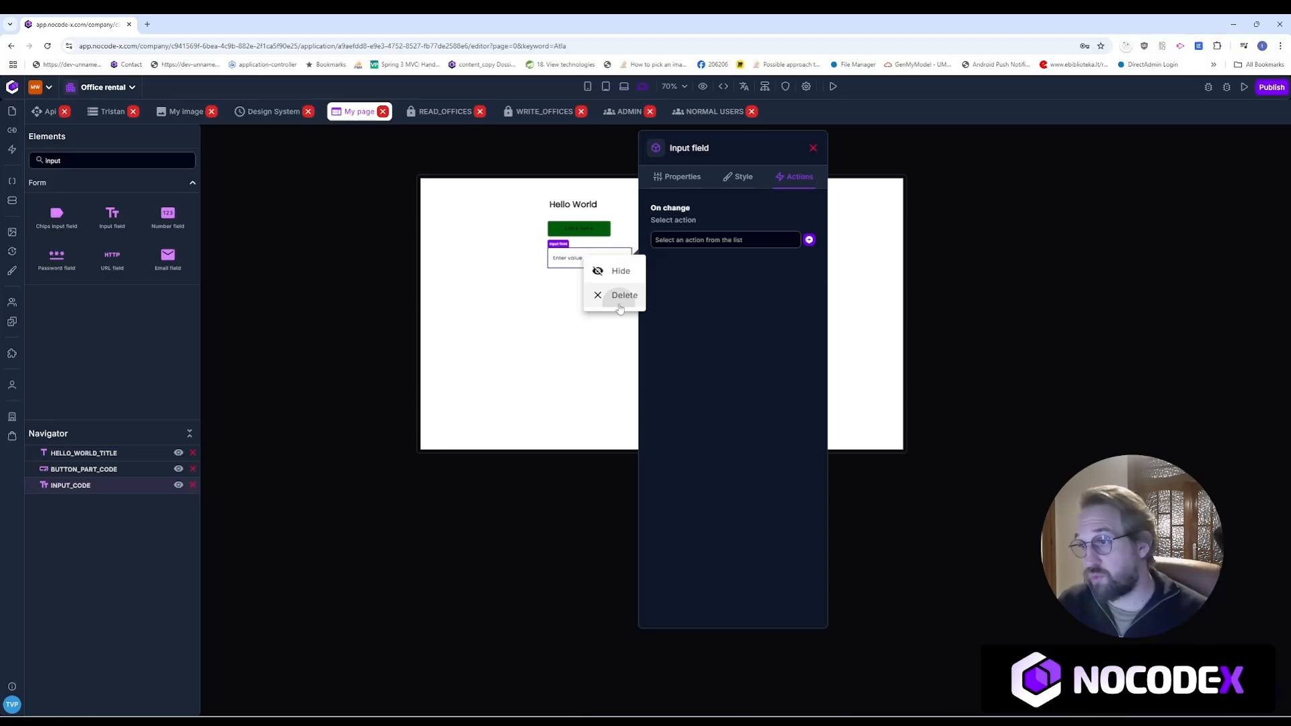
click(619, 296)
click(608, 458)
click(649, 454)
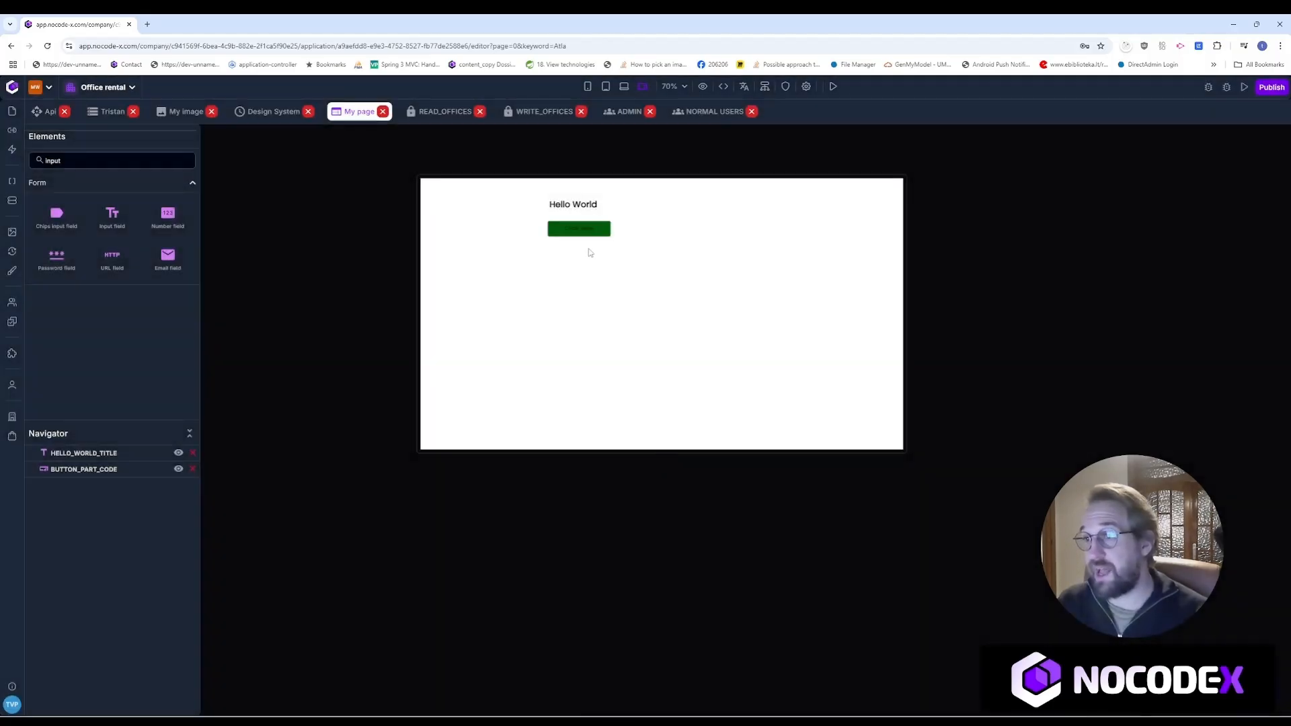
Step: Create a new Unnamed Action for the green button's click and open it for editing
click(568, 232)
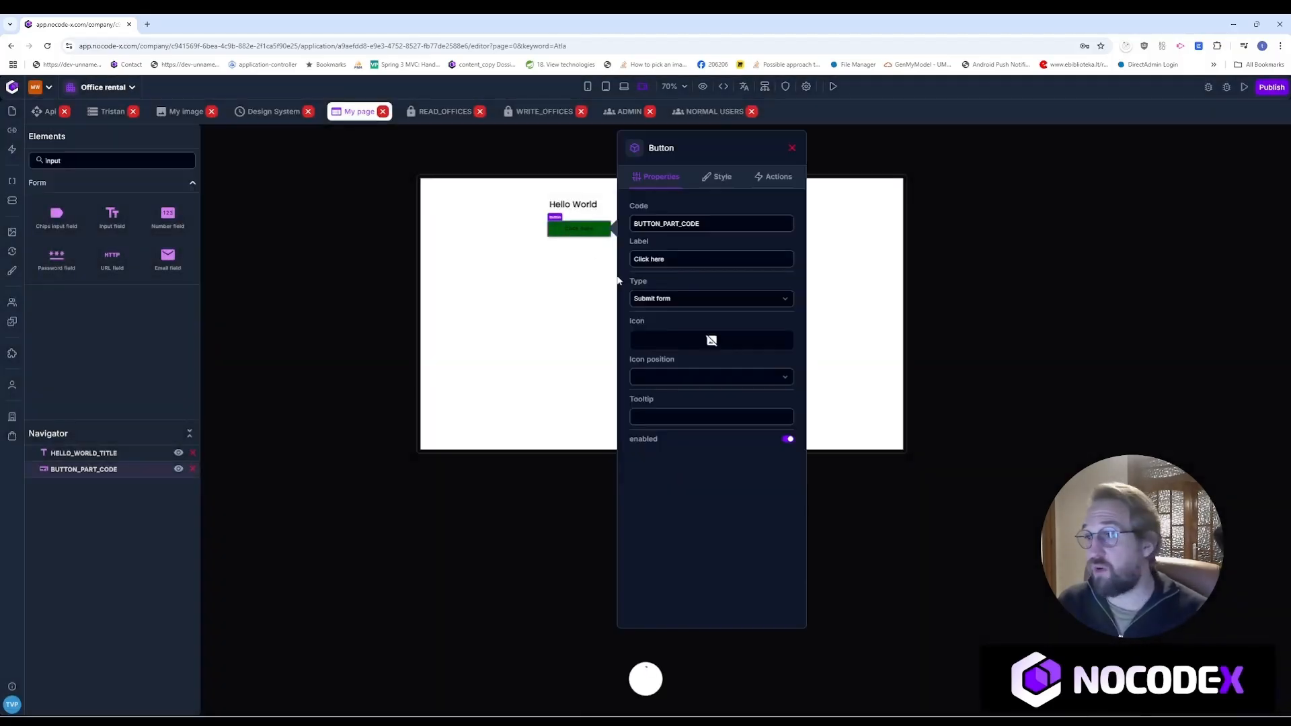
click(772, 178)
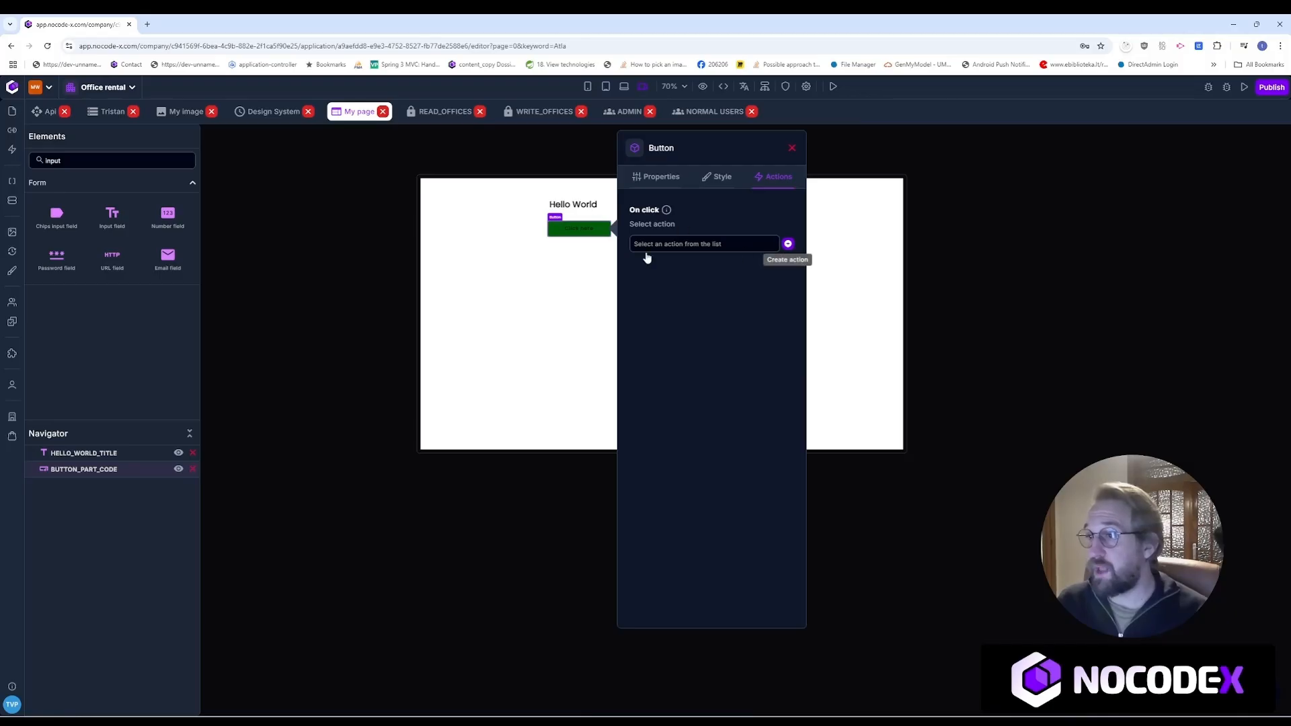
click(787, 244)
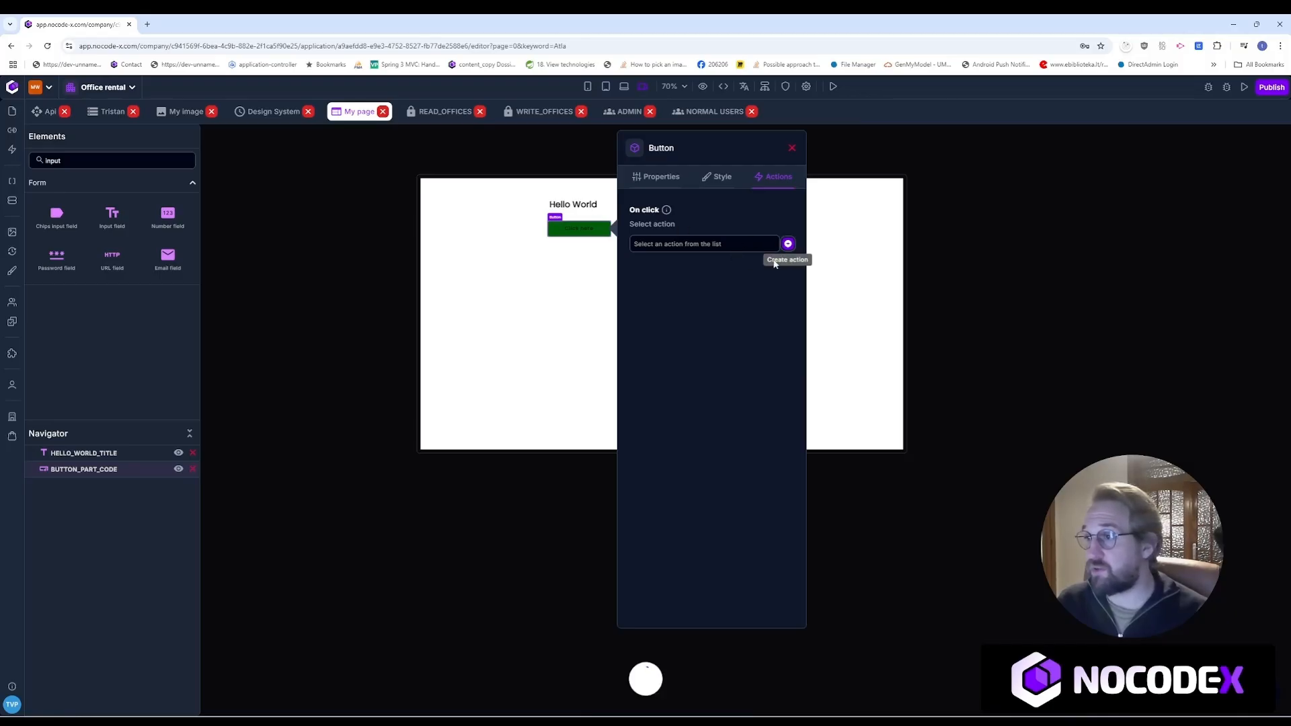
click(761, 268)
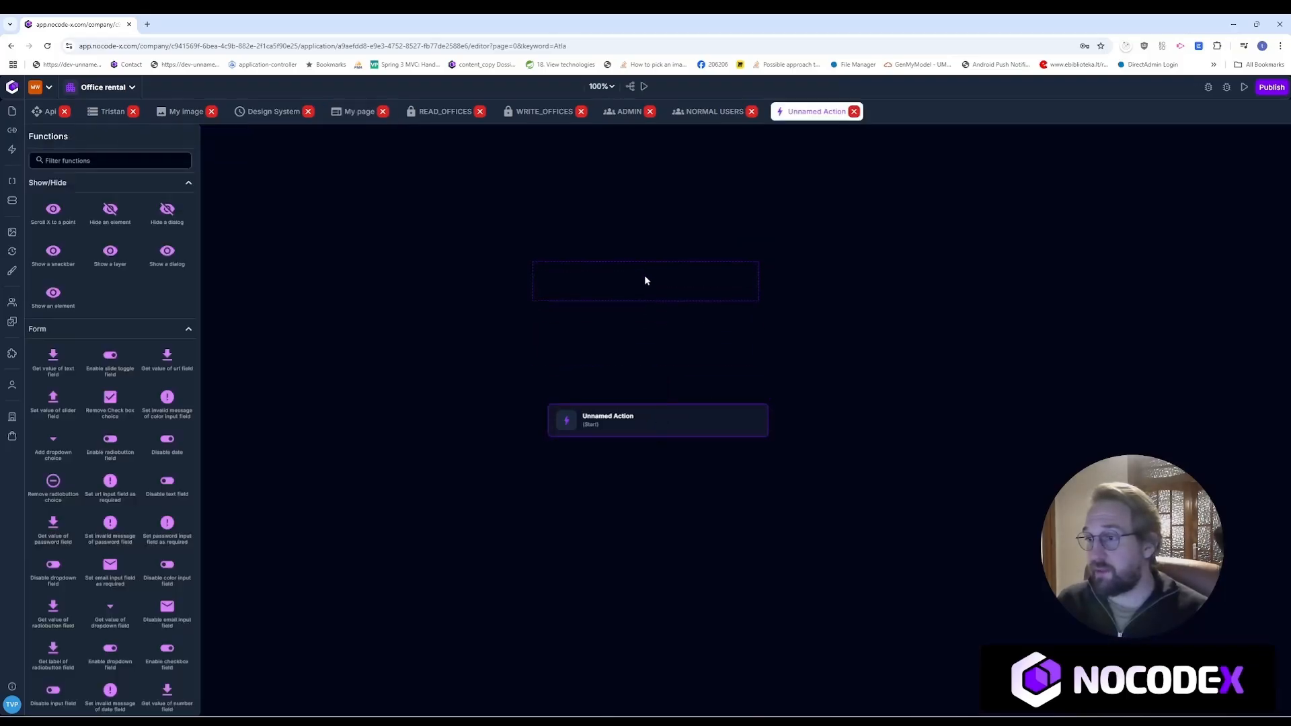
Step: Find 'write' in the functions list, add Write to application log, and connect it after the start step
click(132, 160)
text(wr)
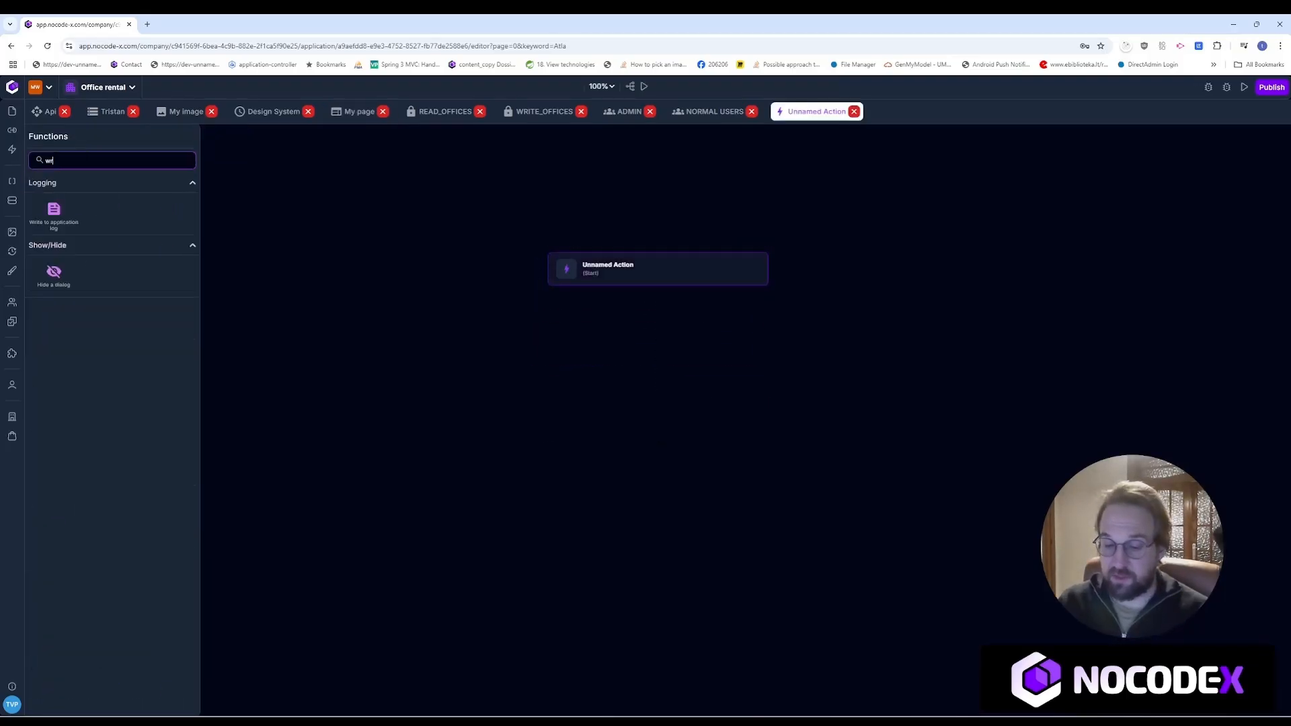
text(ite)
drag(54, 232, 640, 337)
drag(658, 289, 658, 353)
Step: Set the log step's message to 'Hey hallo world' and go back to My page
click(657, 355)
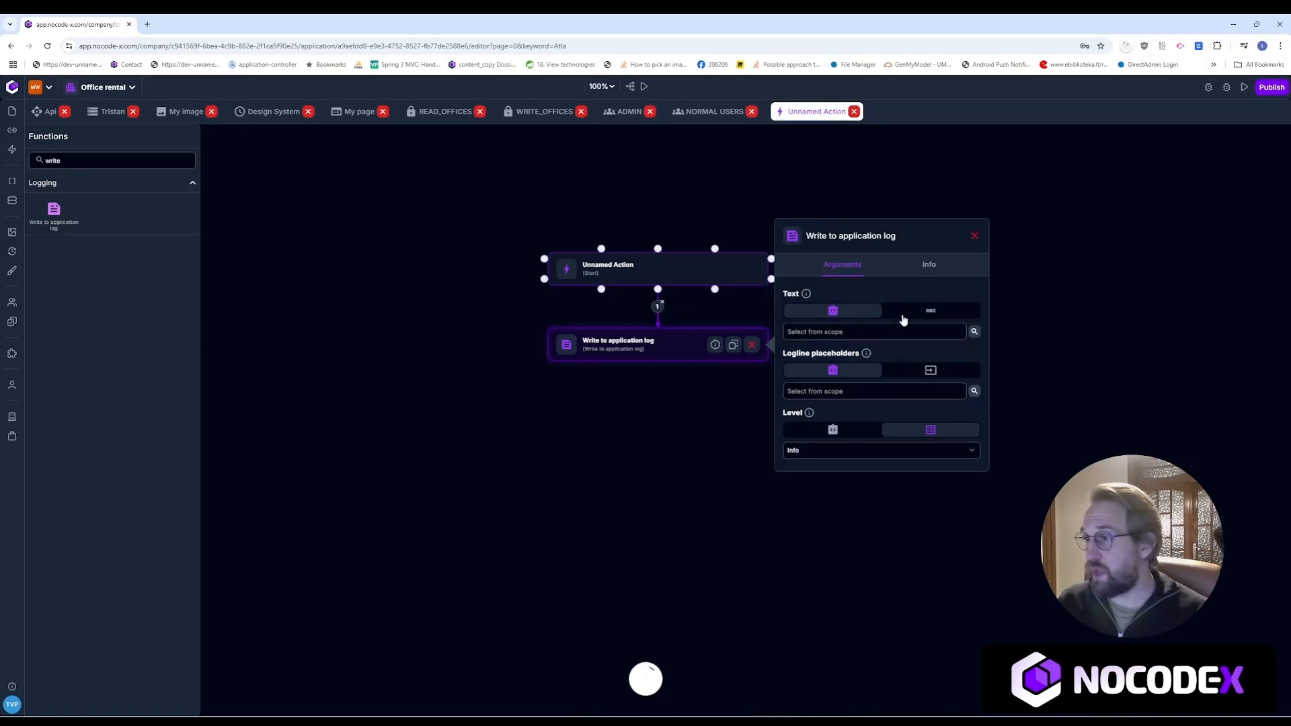
click(886, 339)
text(Hey)
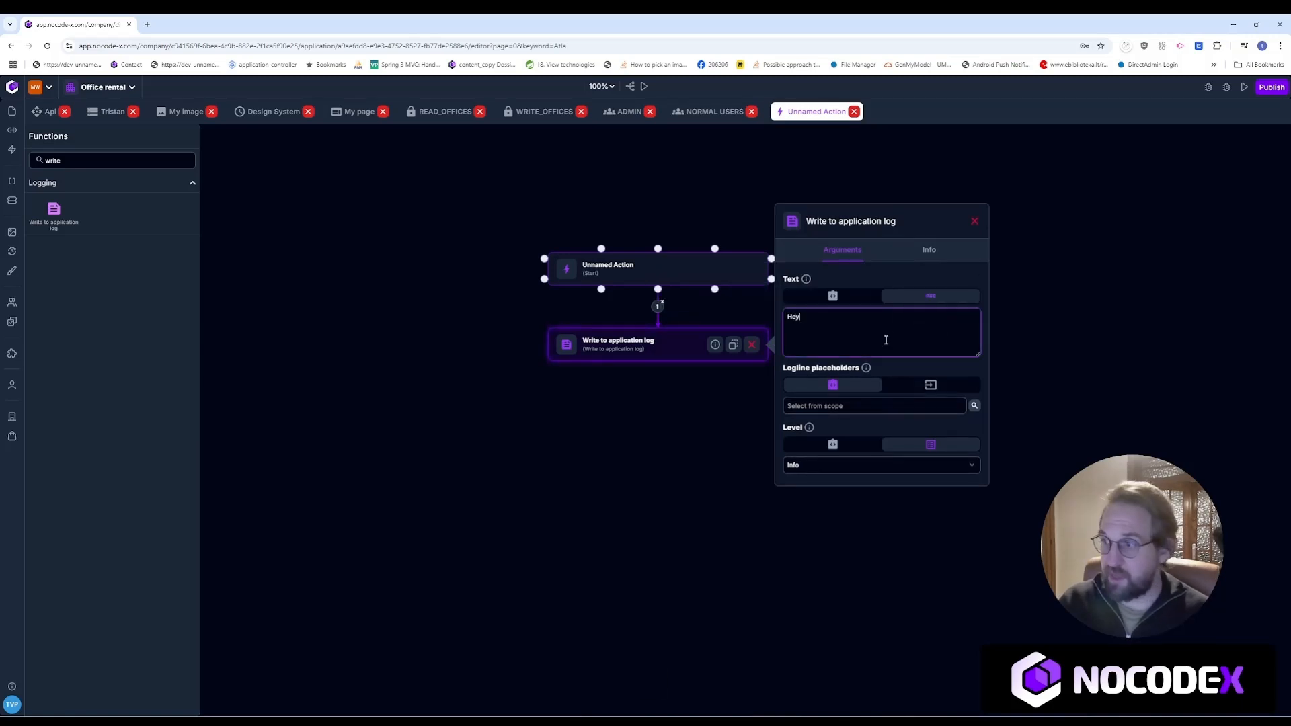
text( hello world)
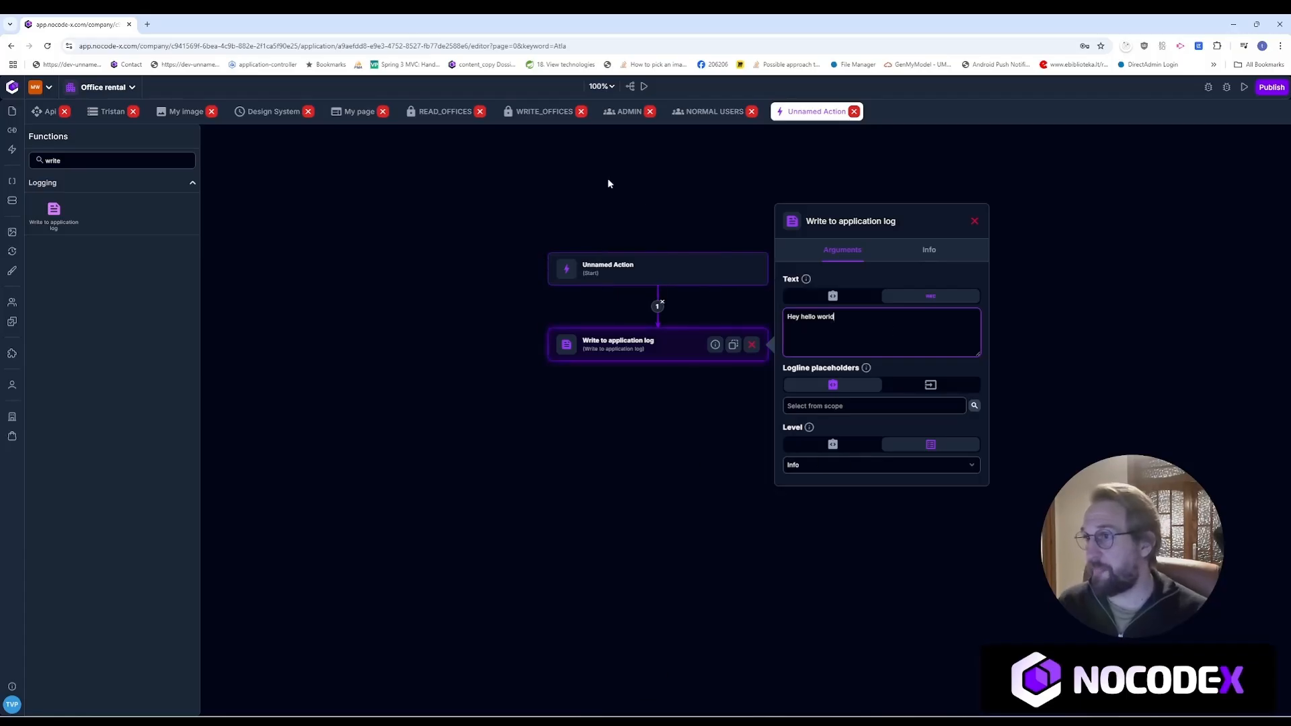
click(348, 113)
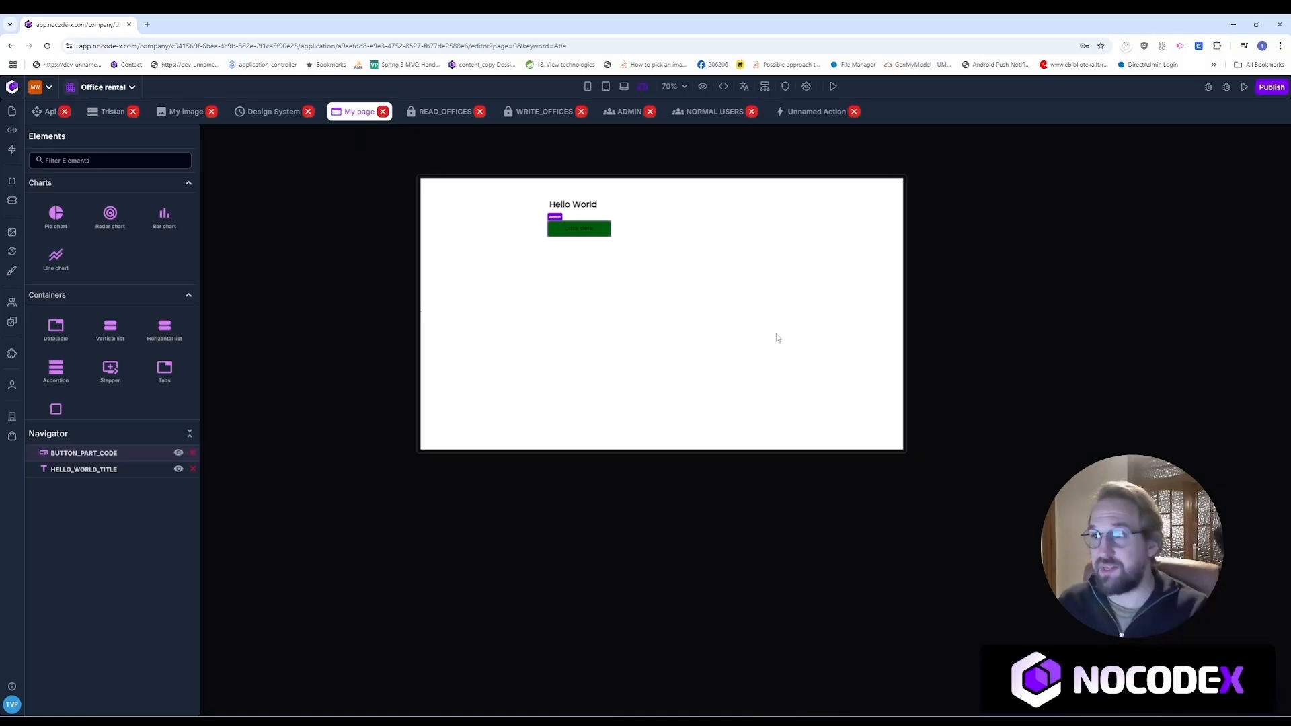
Step: View the page's authentication settings, try running the page in a new tab, then return
click(786, 88)
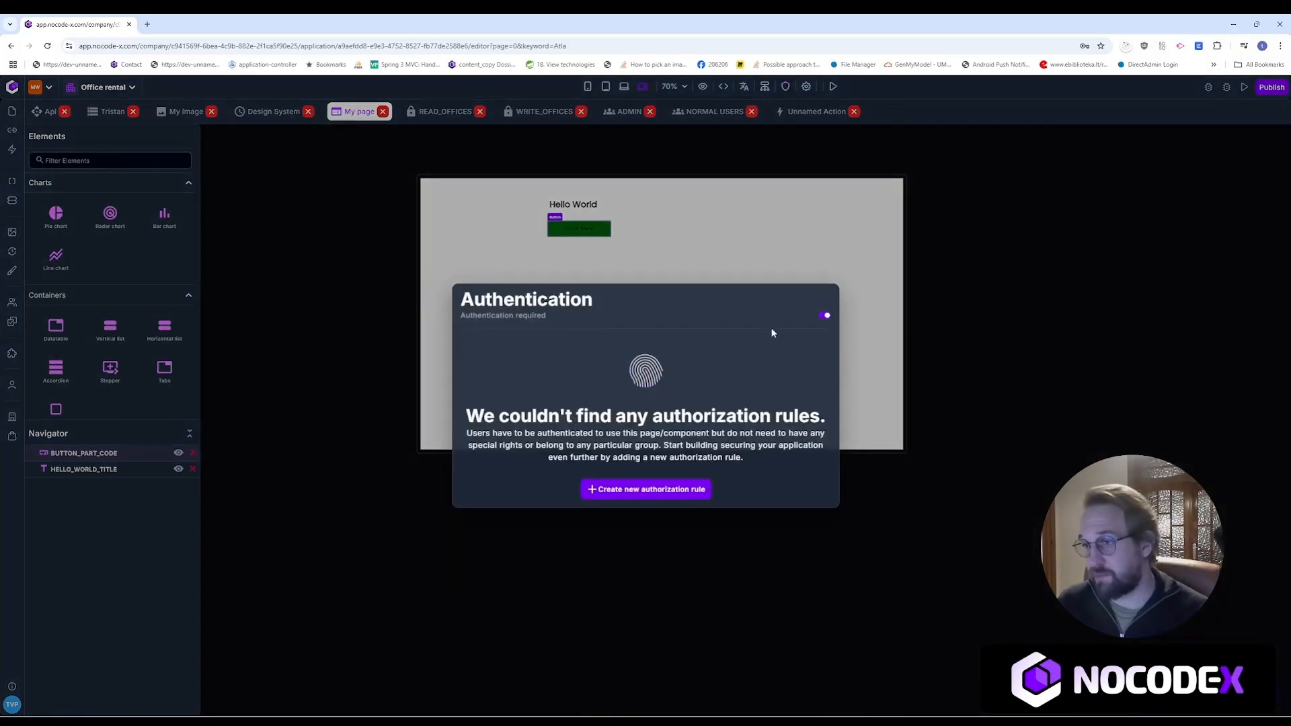
click(811, 267)
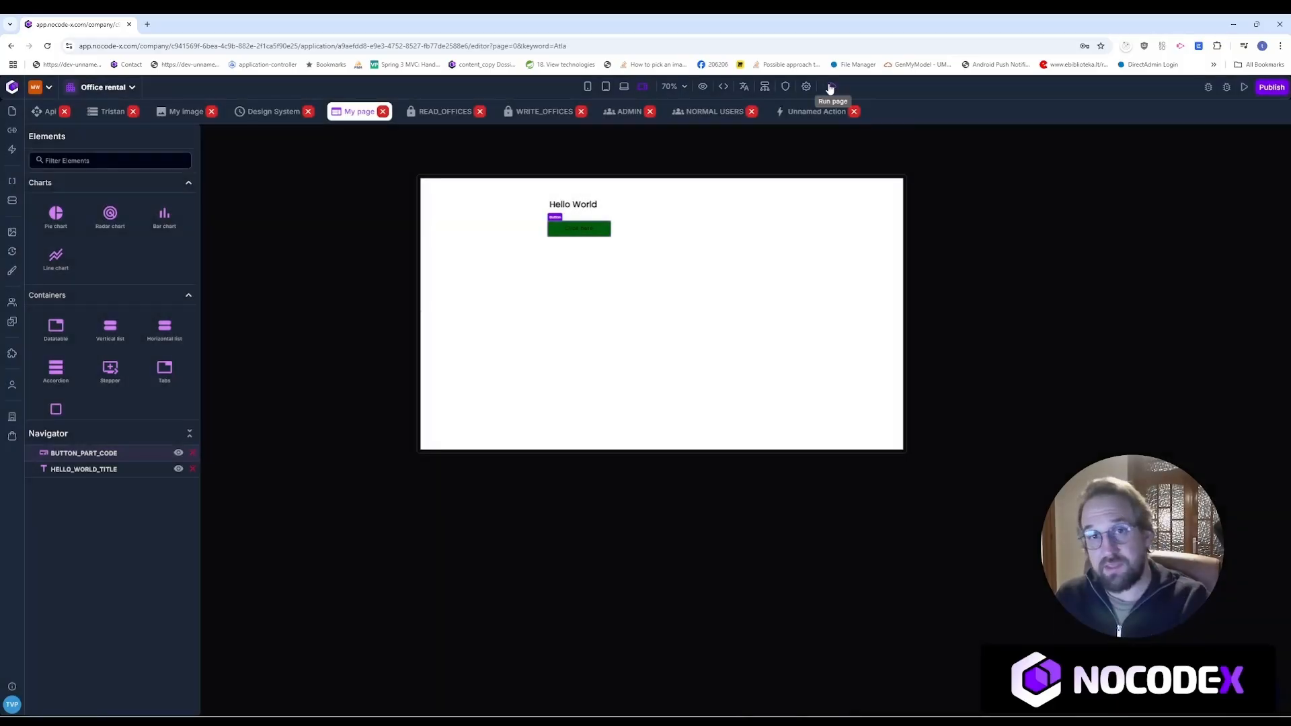
click(832, 87)
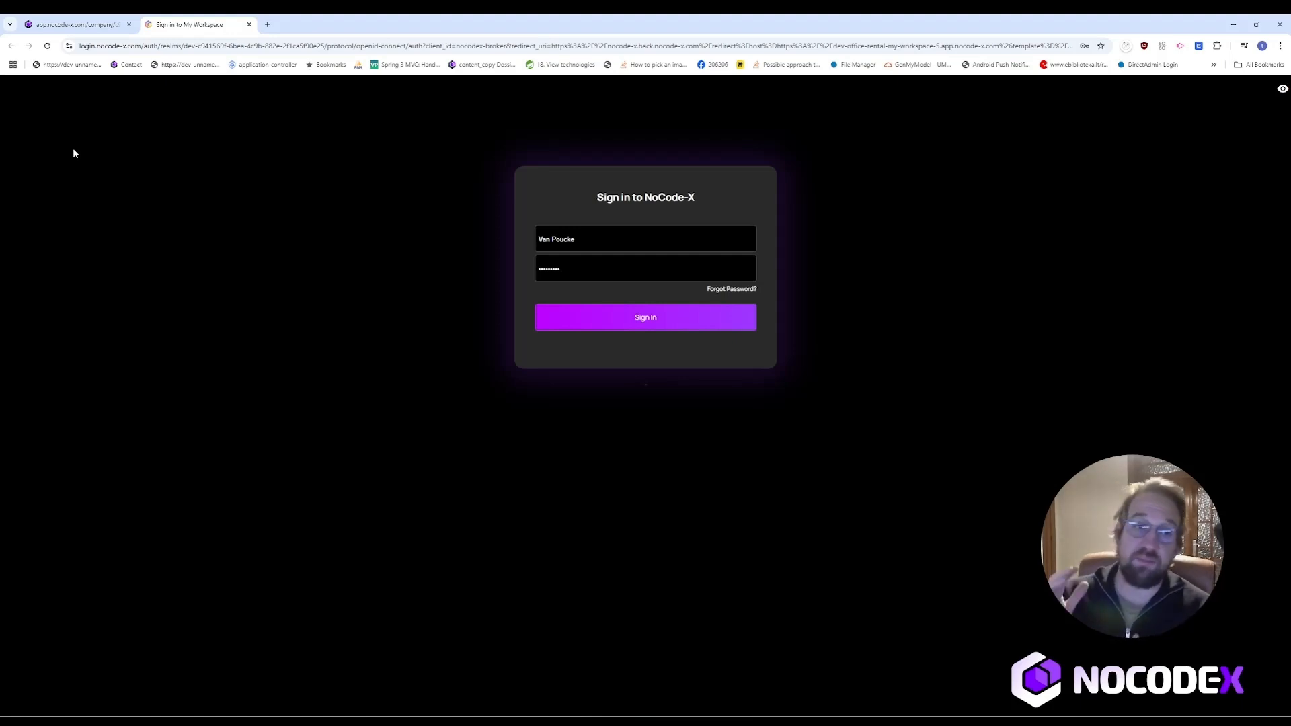
click(89, 21)
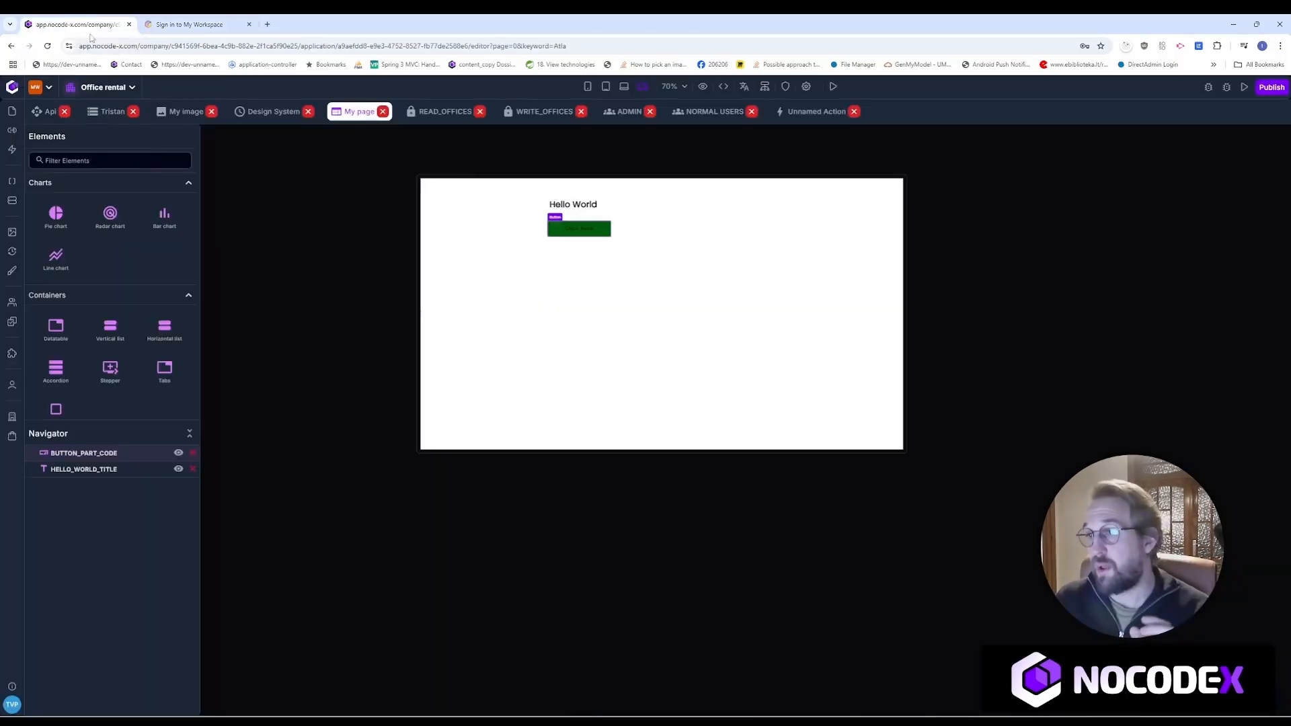
Step: Switch off the page's Authentication requirement and run the page again
click(786, 90)
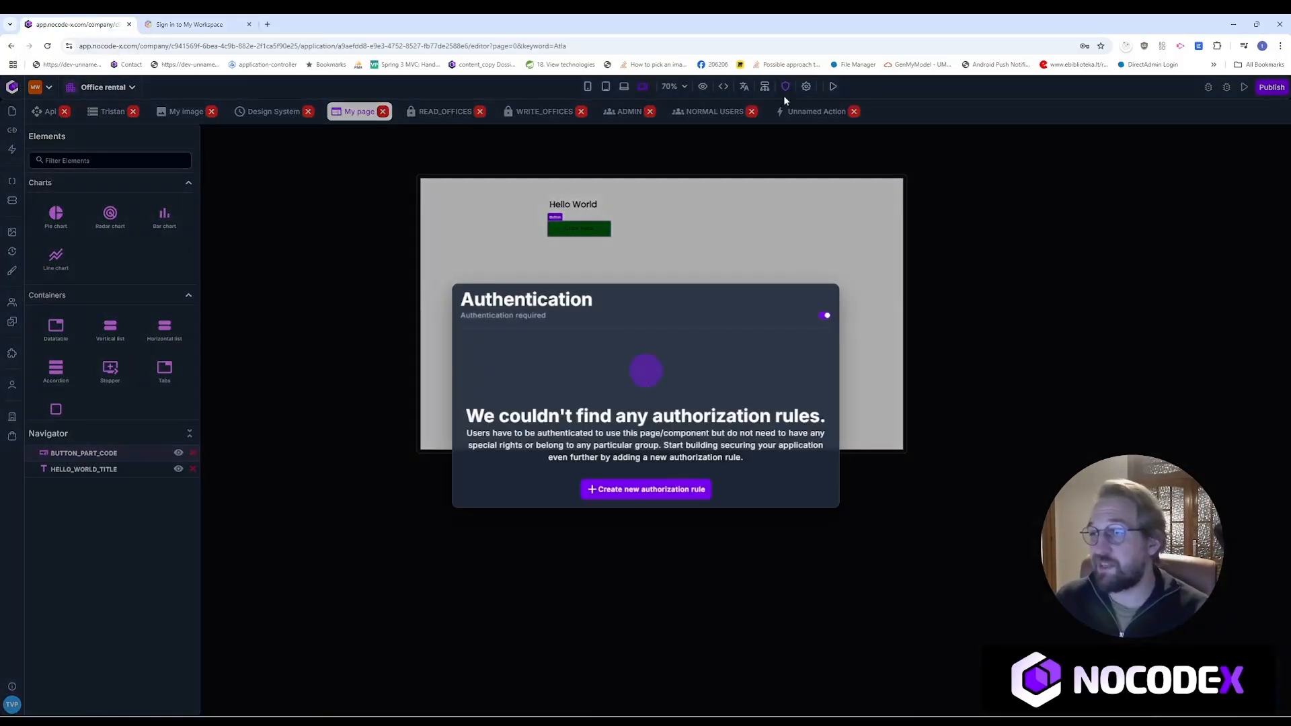
click(827, 316)
click(706, 236)
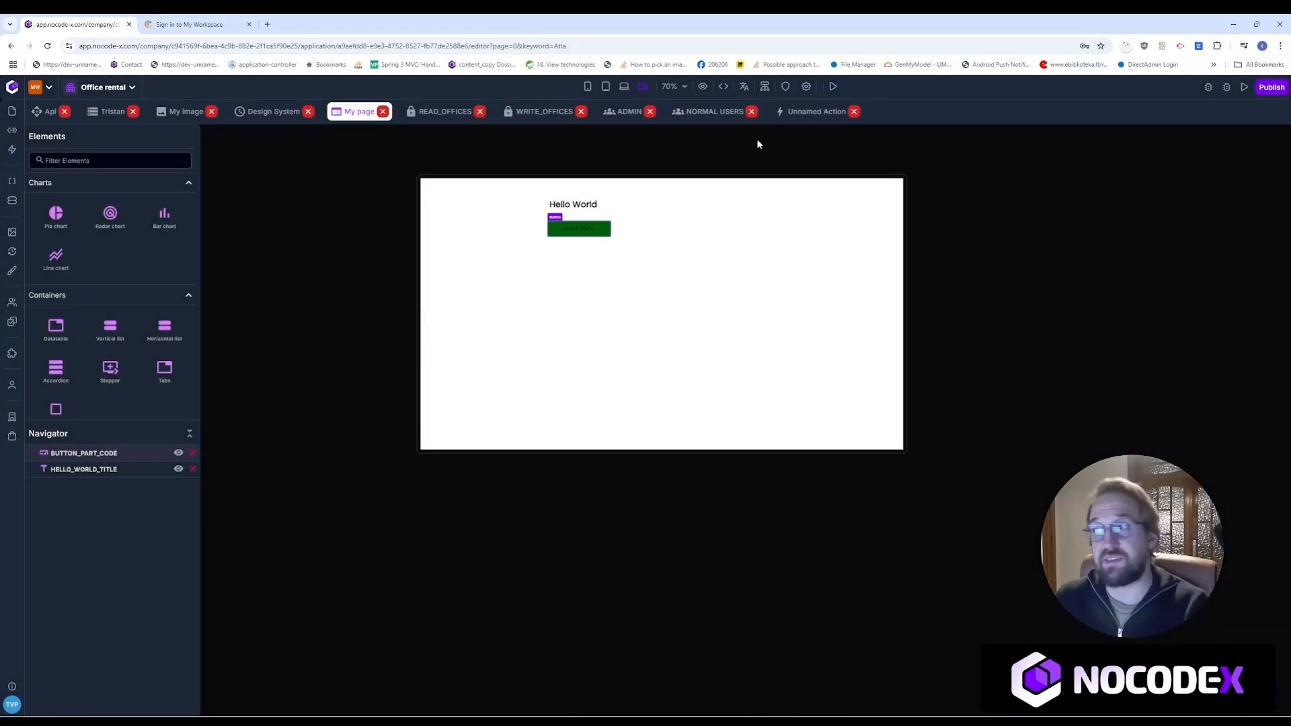
click(831, 86)
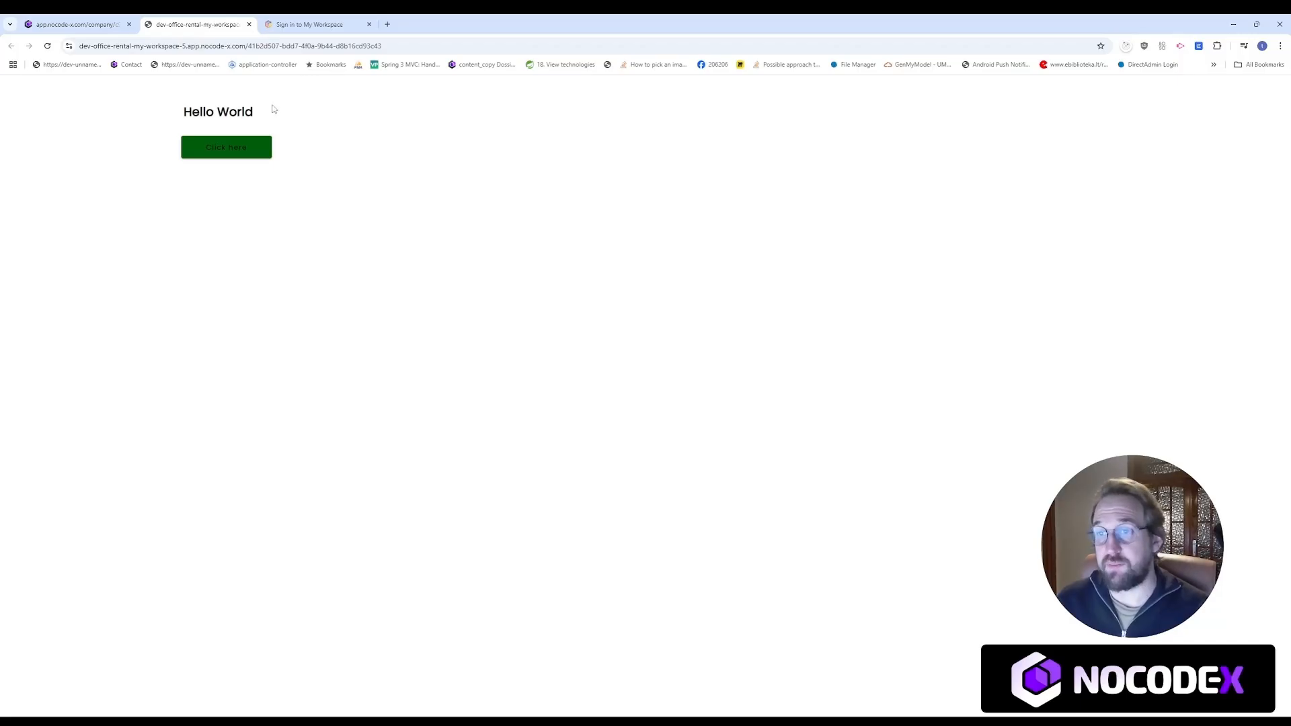
Step: Press the green Click here button in the live preview, then return to the editor tab
click(240, 152)
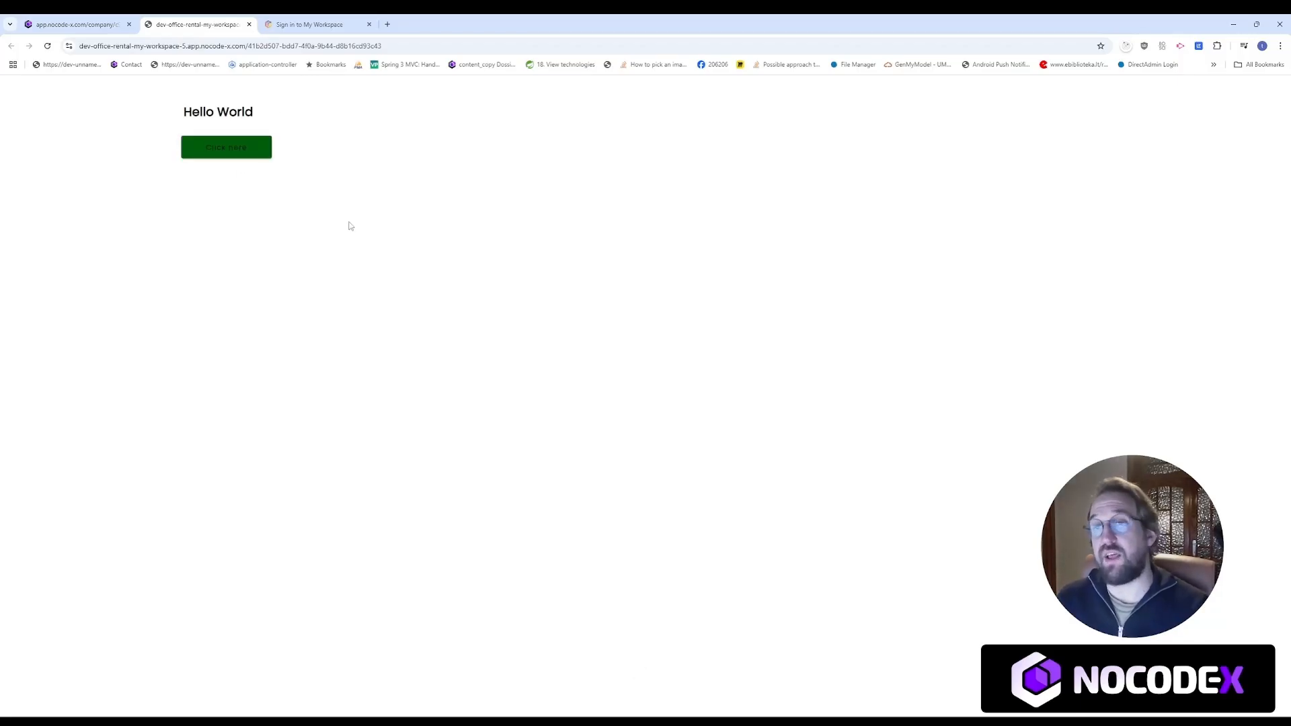
click(79, 20)
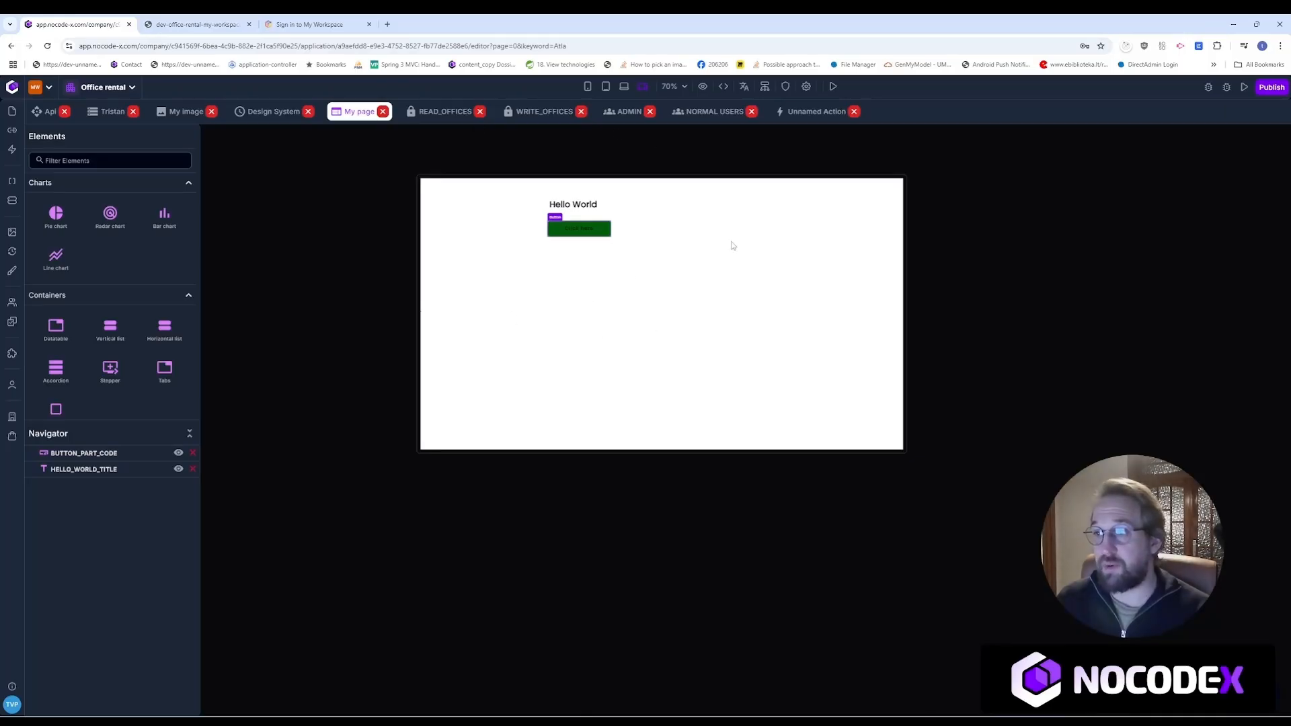
Step: Verify the 'Hey hallo world' entry in Application Logs, then switch to the Unnamed Action editor
click(1208, 88)
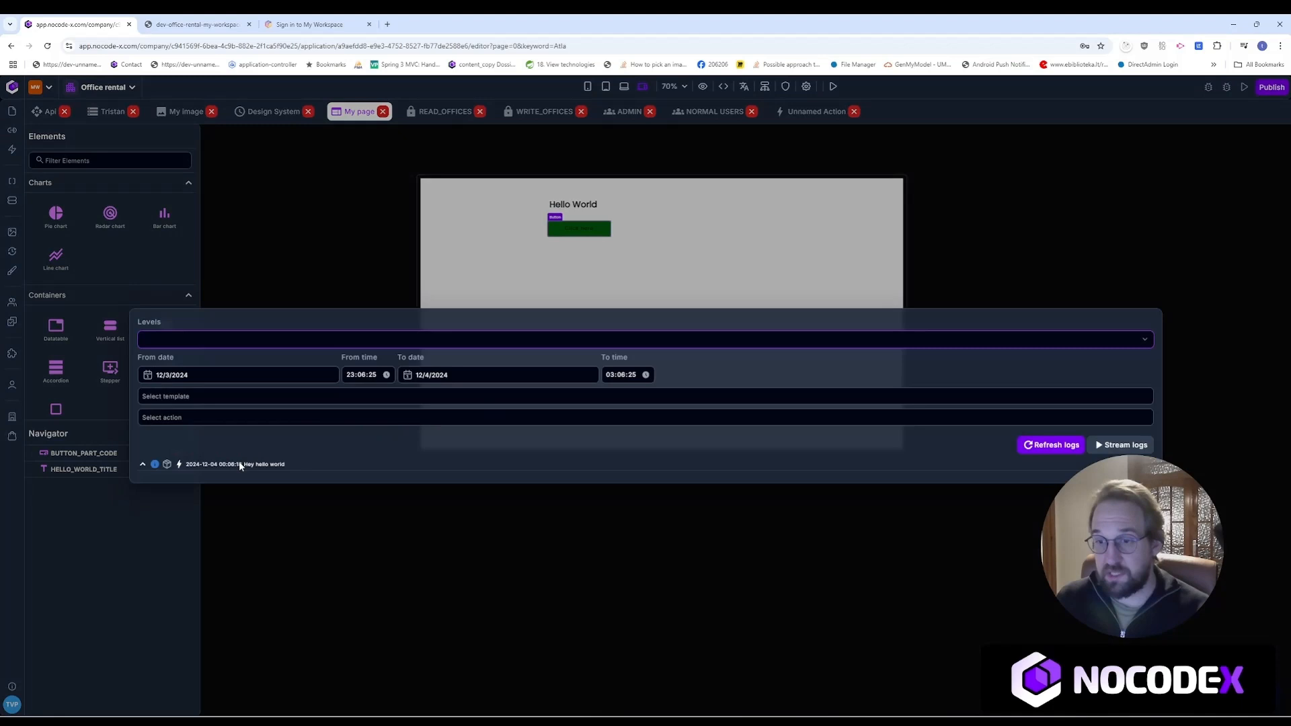
drag(240, 463, 301, 471)
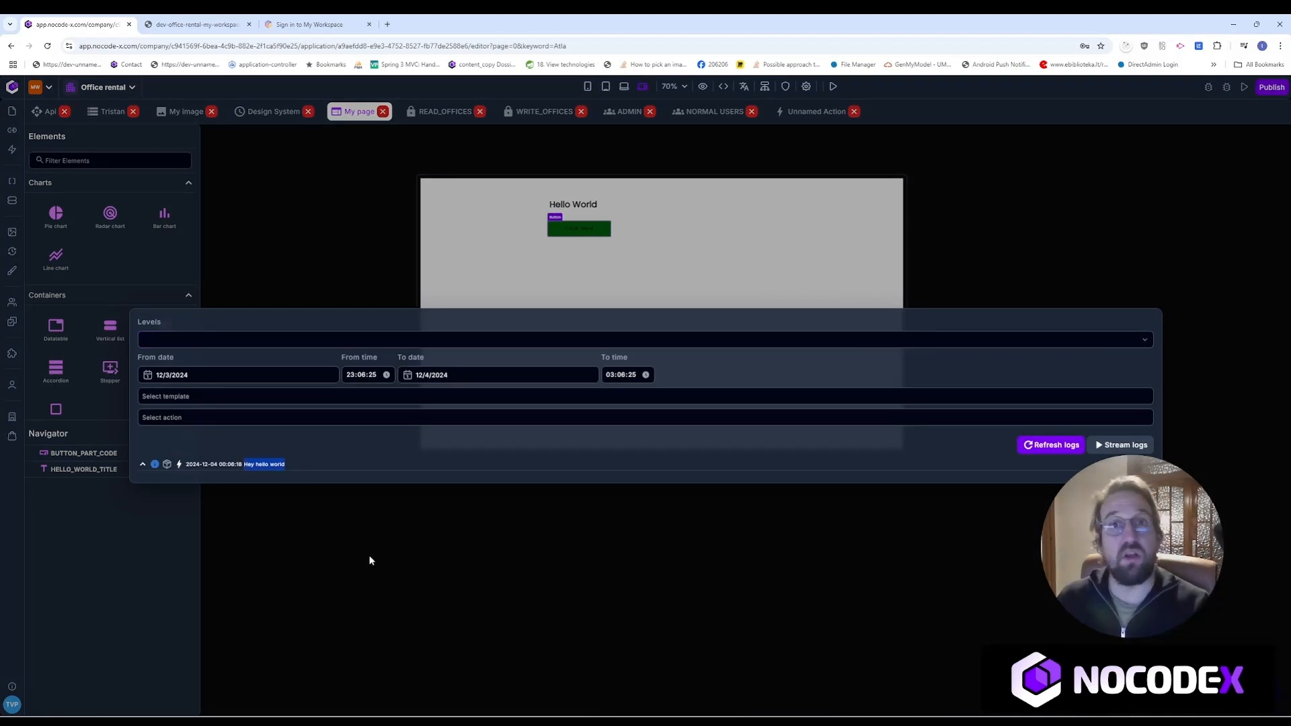
click(409, 554)
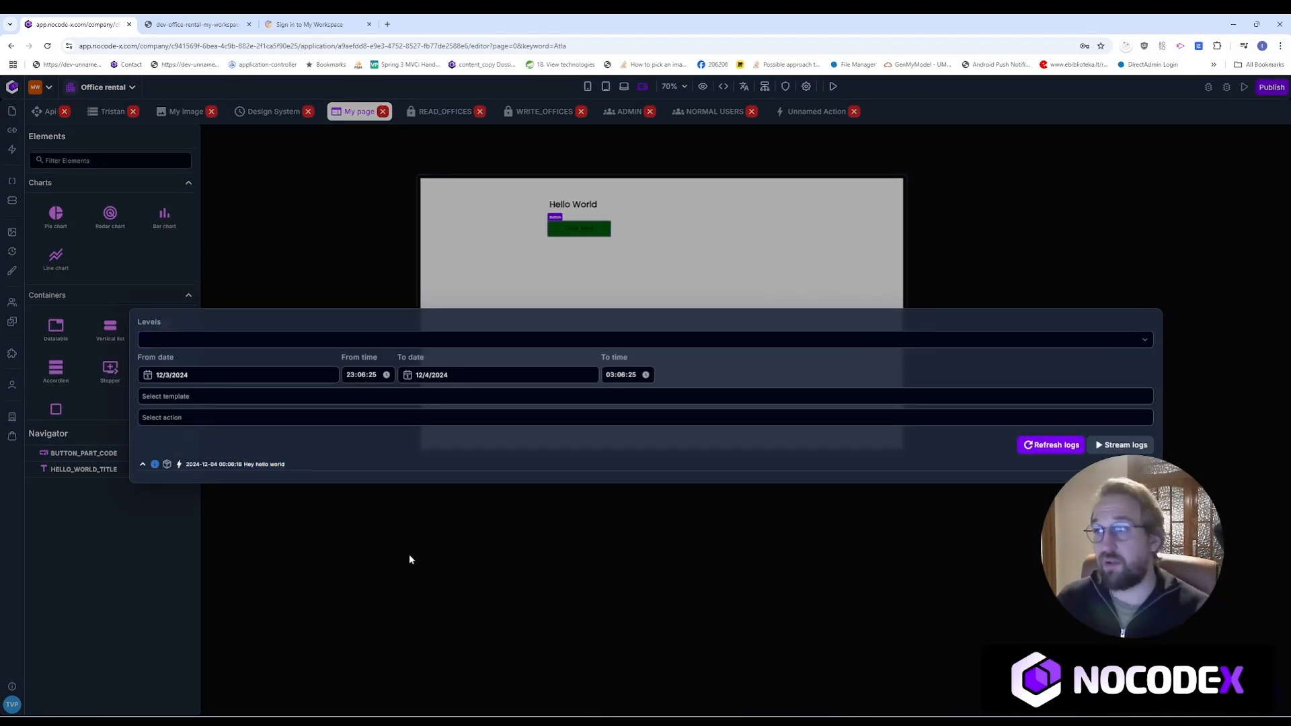
click(1209, 87)
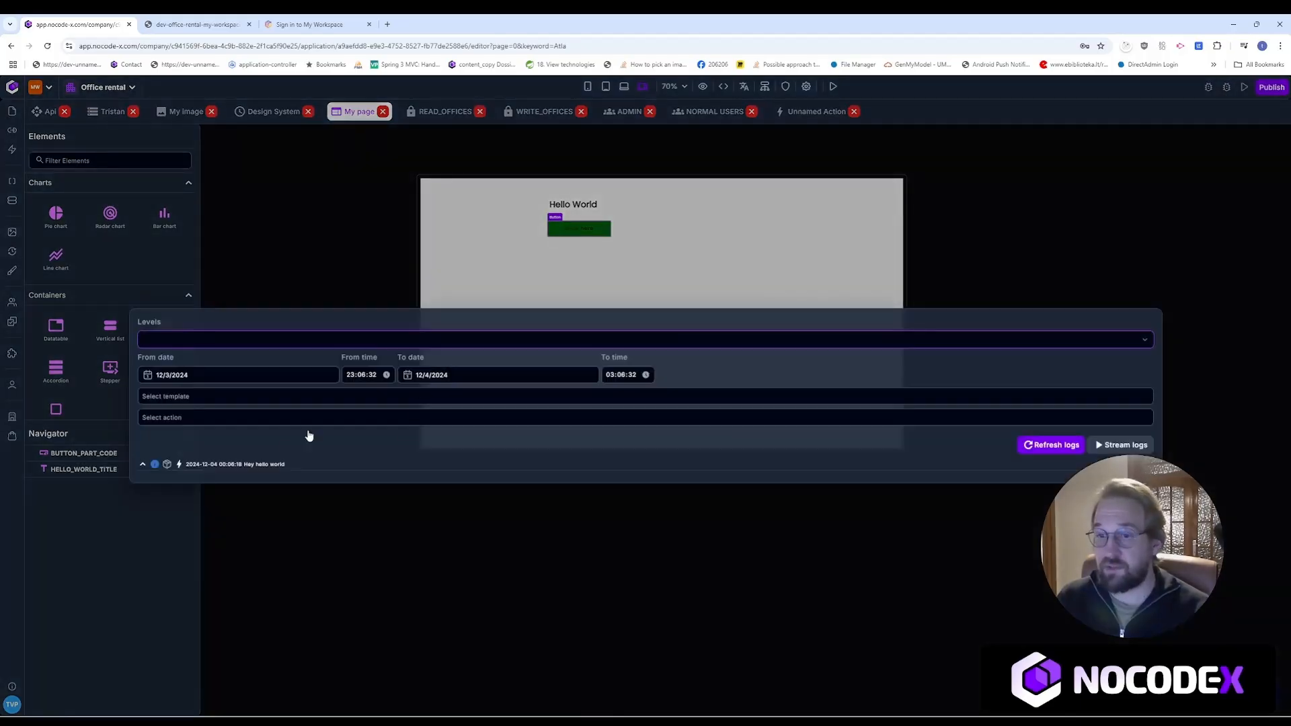
drag(237, 464, 294, 468)
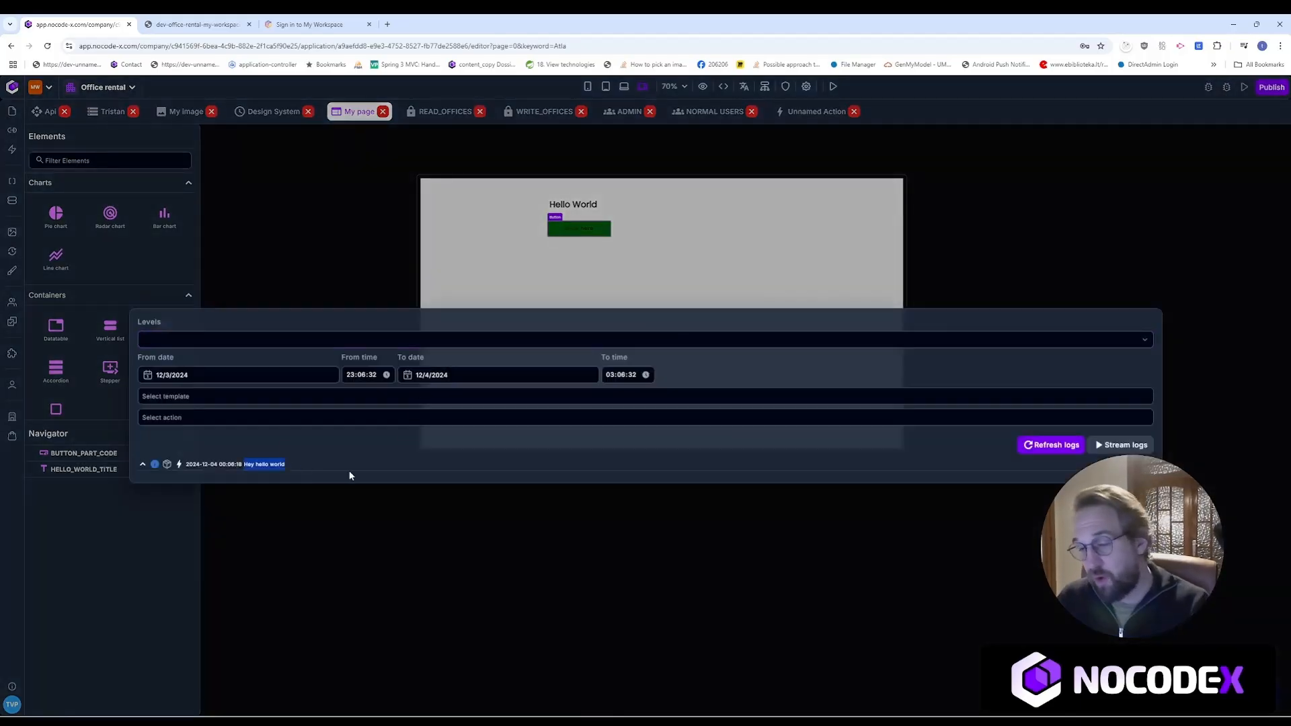
click(481, 258)
click(811, 115)
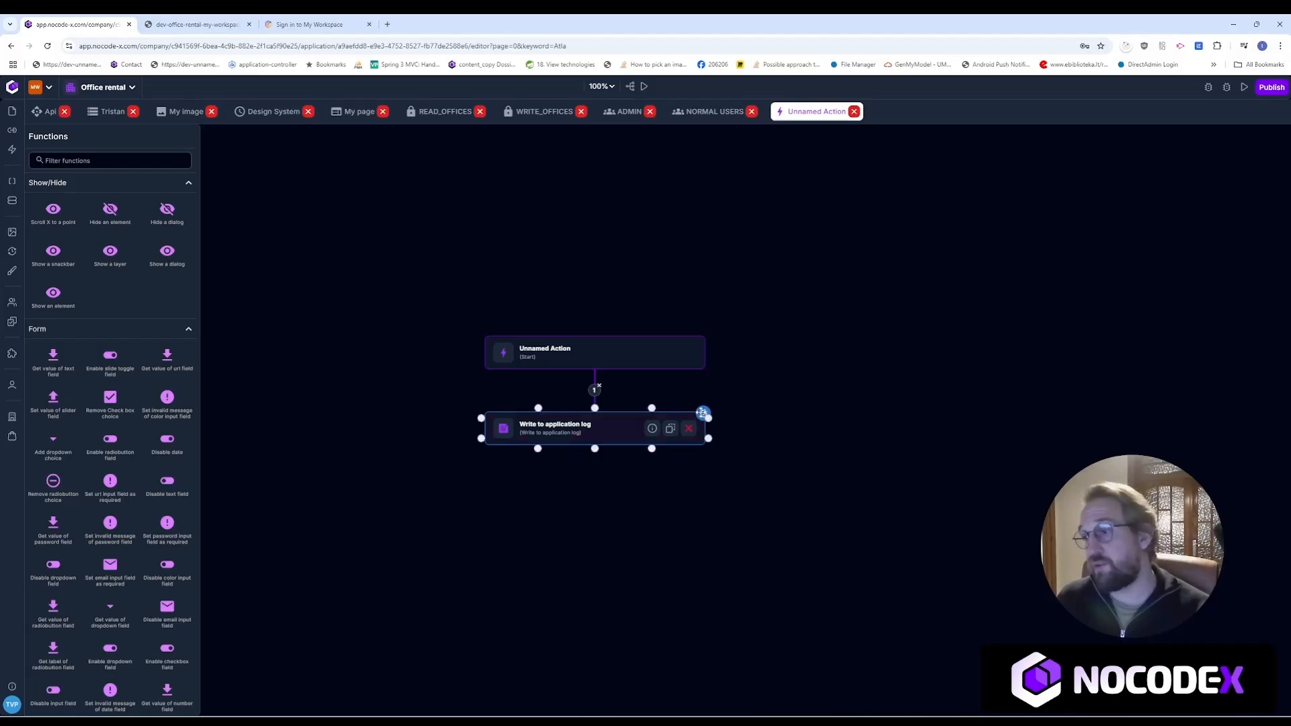
click(702, 412)
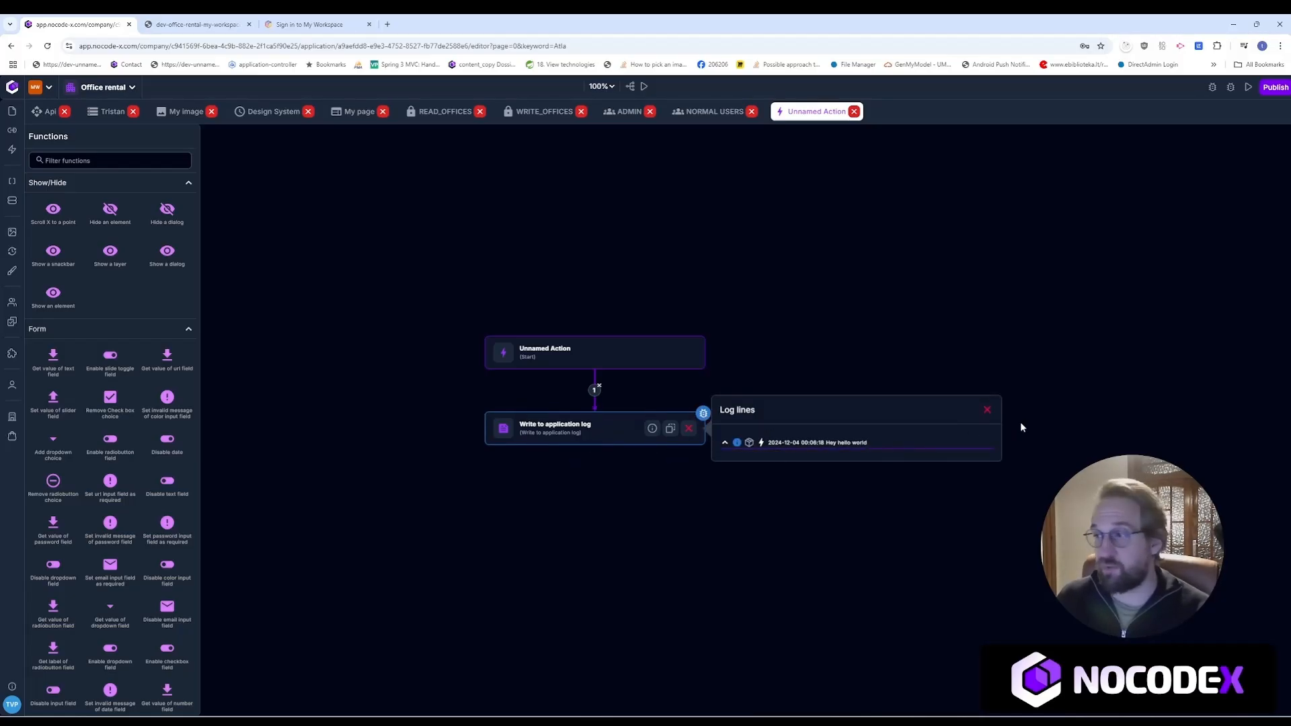
click(987, 411)
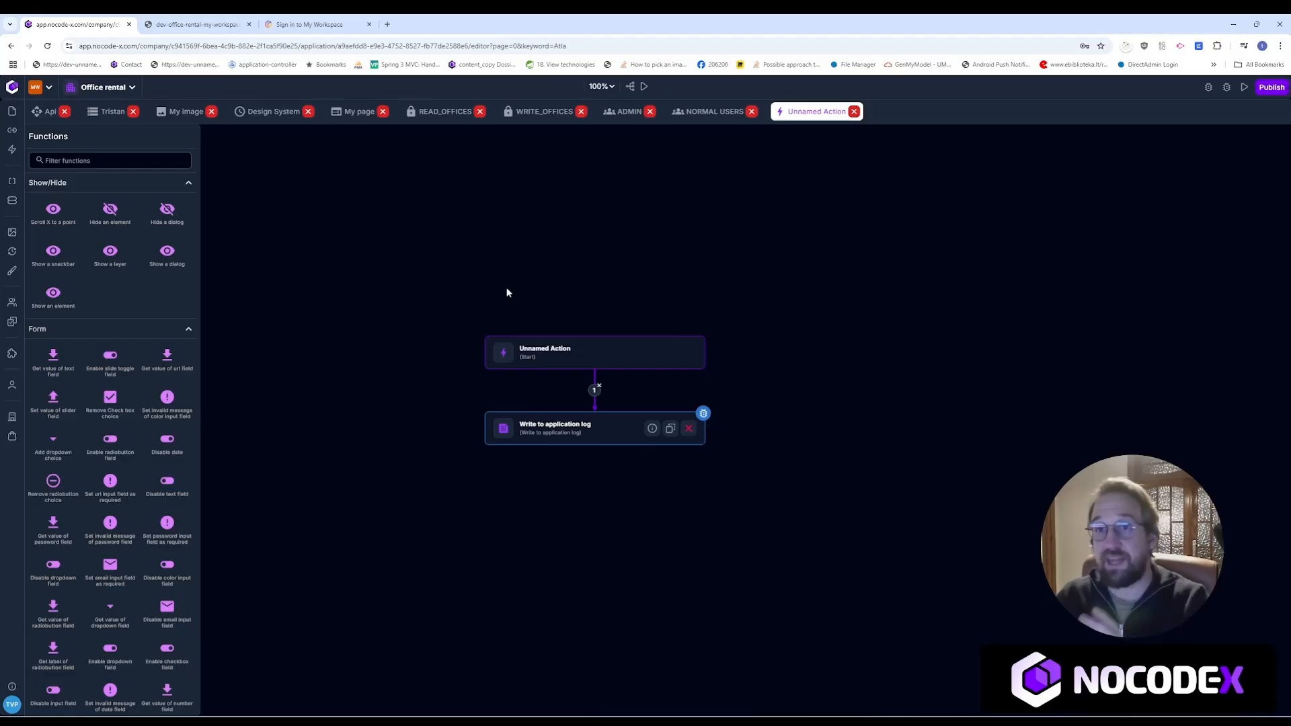